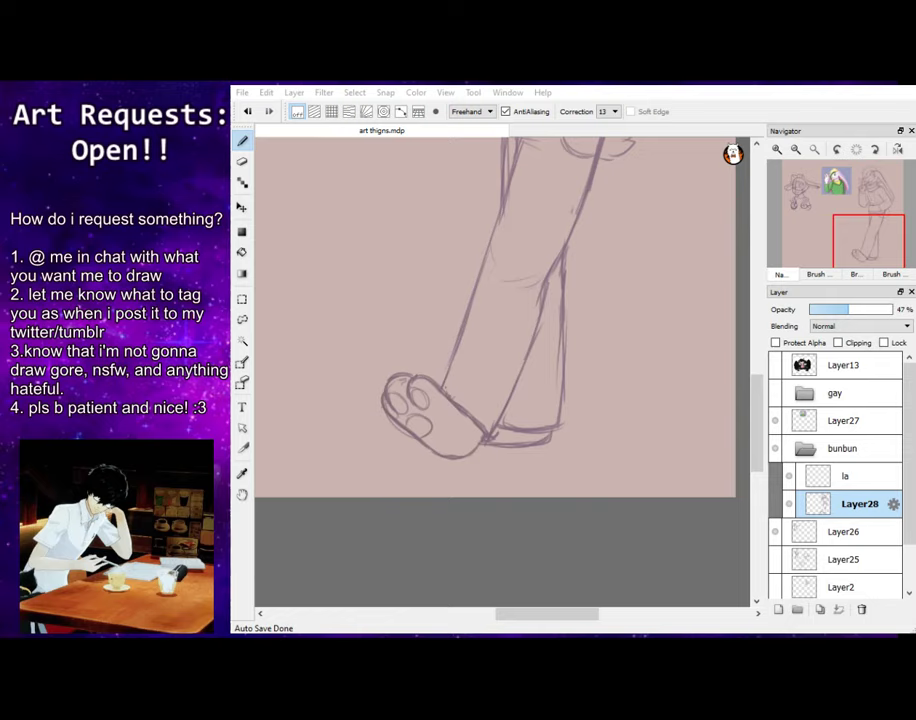
Make the "la" layer active for inking over the standing rabbit sketch, starting at the head
scroll(478, 540, "down", 2)
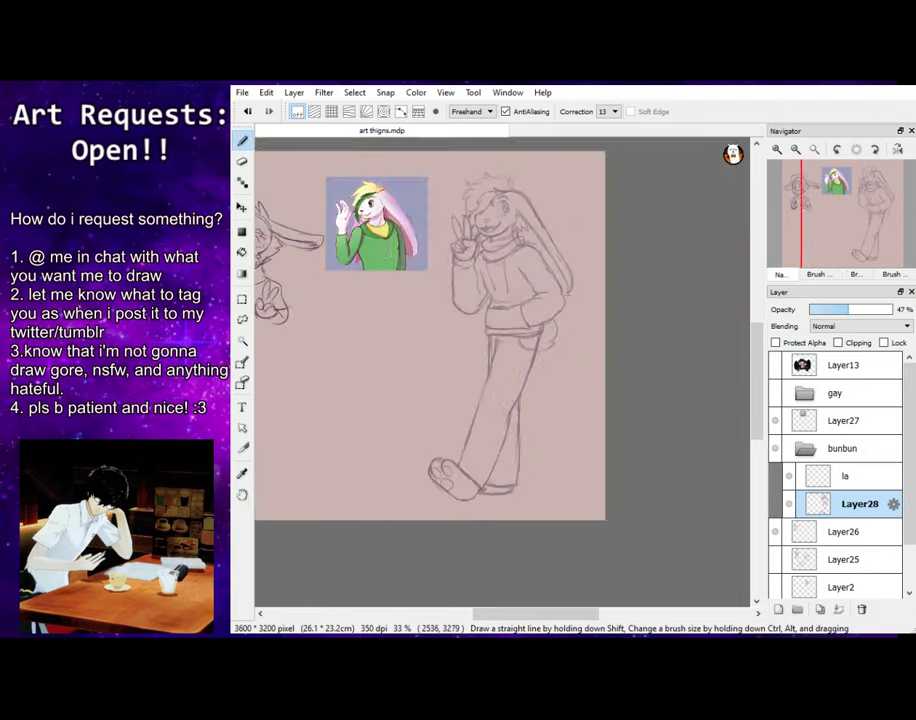
scroll(491, 186, "up", 2)
left_click(846, 476)
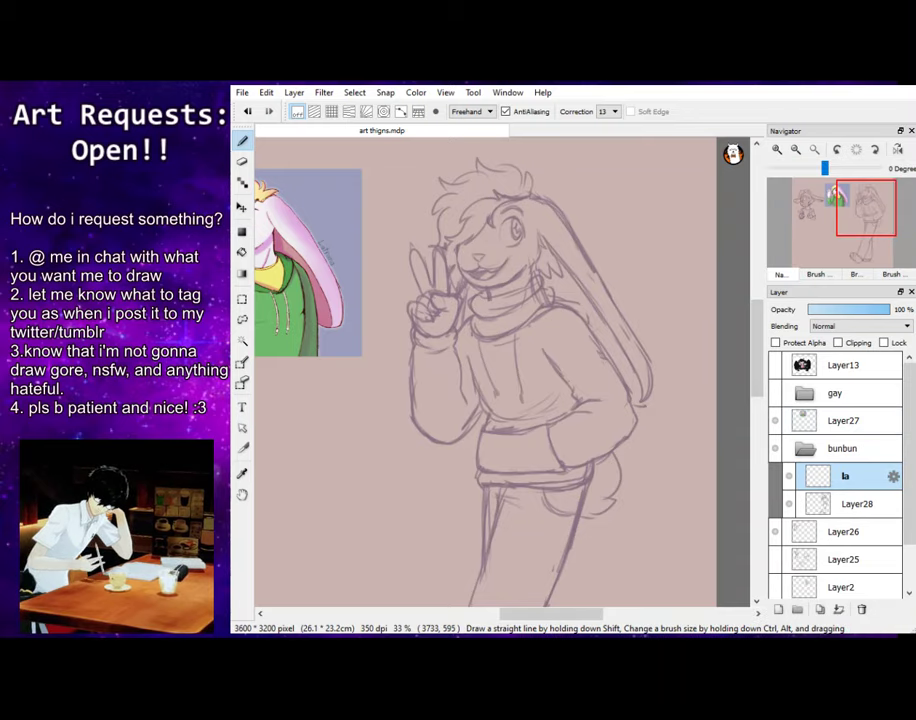
left_click_drag(866, 208, 868, 195)
left_click(777, 149)
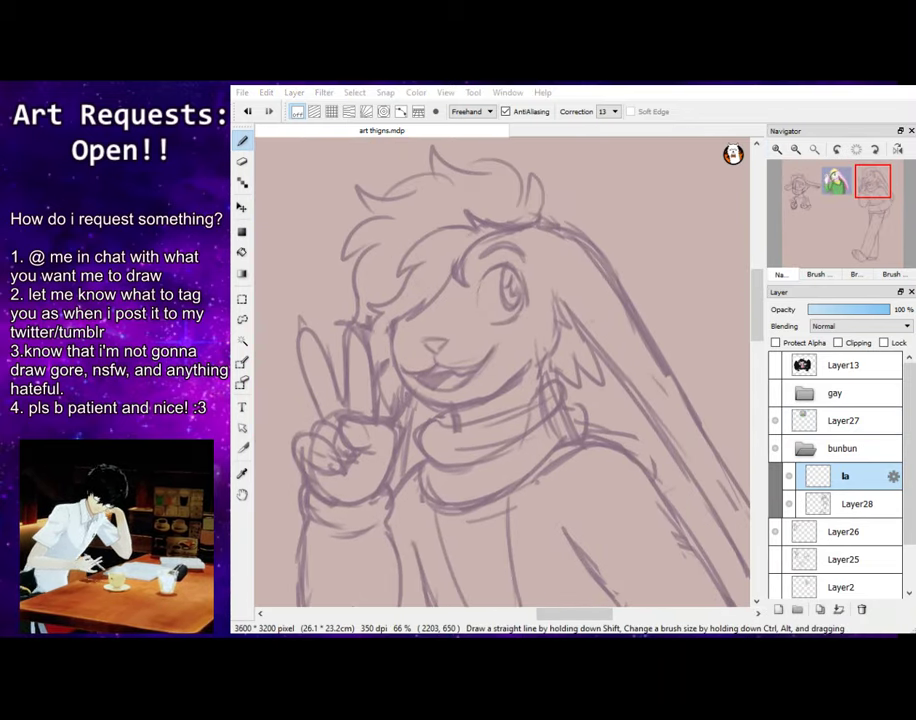
left_click_drag(397, 330, 427, 398)
key("ctrl+z")
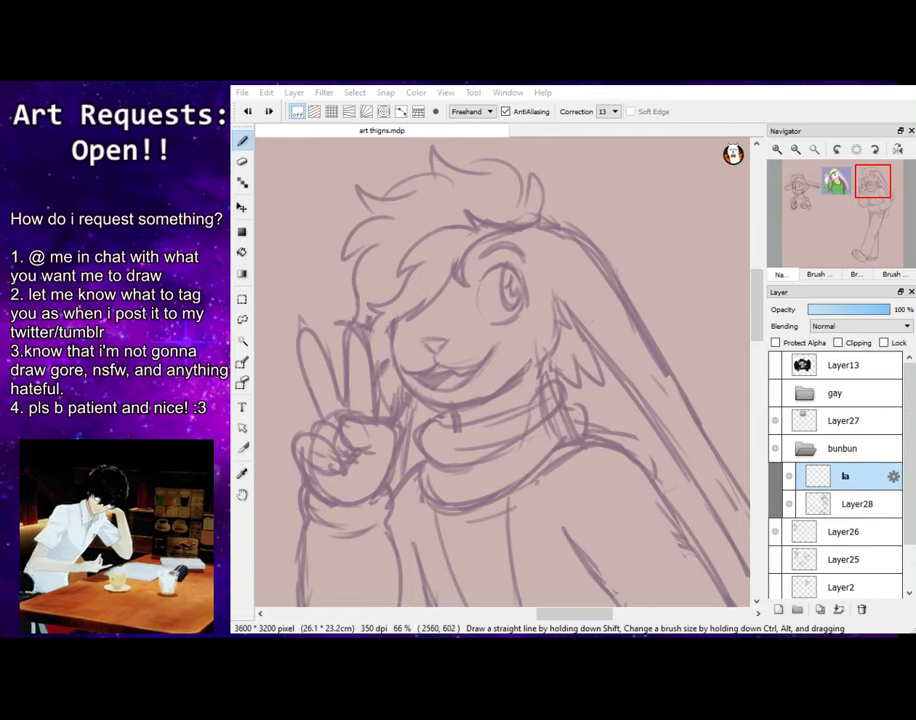
left_click_drag(391, 322, 409, 392)
key("ctrl+z")
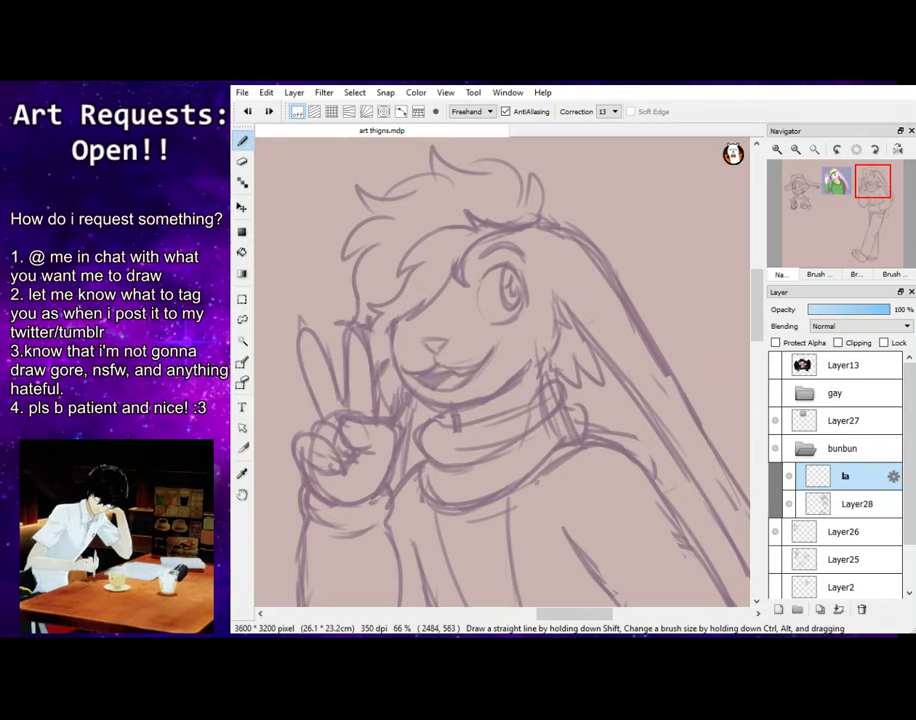
left_click_drag(392, 322, 407, 390)
key("ctrl+z")
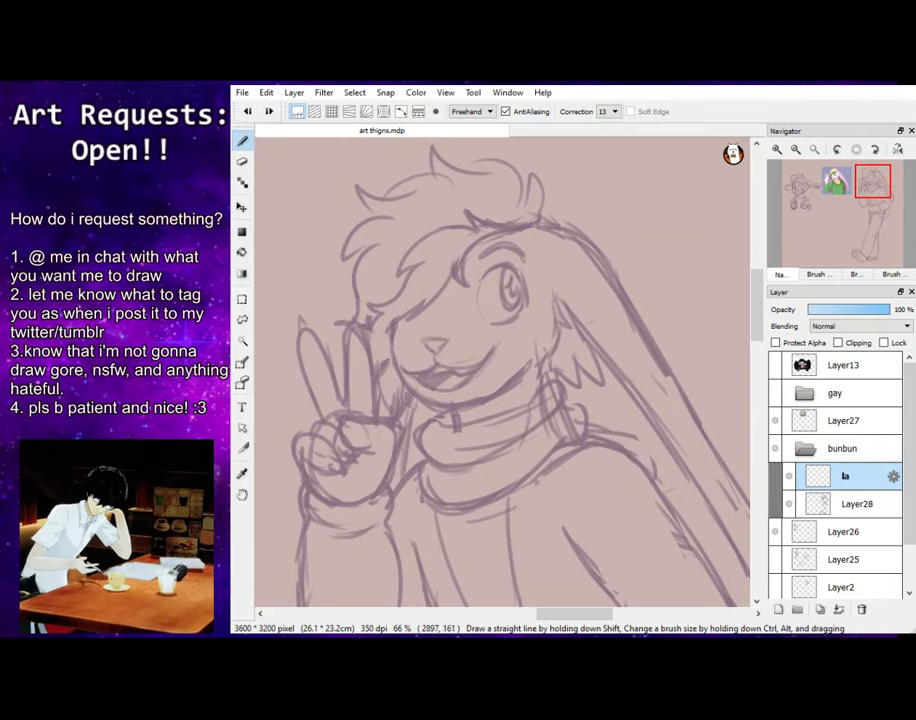
Set the pen correction to 20 and ink the rabbit's muzzle and jaw outline in one smooth curve
left_click(606, 291)
mouse_move(392, 322)
left_mouse_down()
mouse_move(411, 392)
mouse_move(392, 370)
left_mouse_up()
key("ctrl+z")
key("ctrl+z")
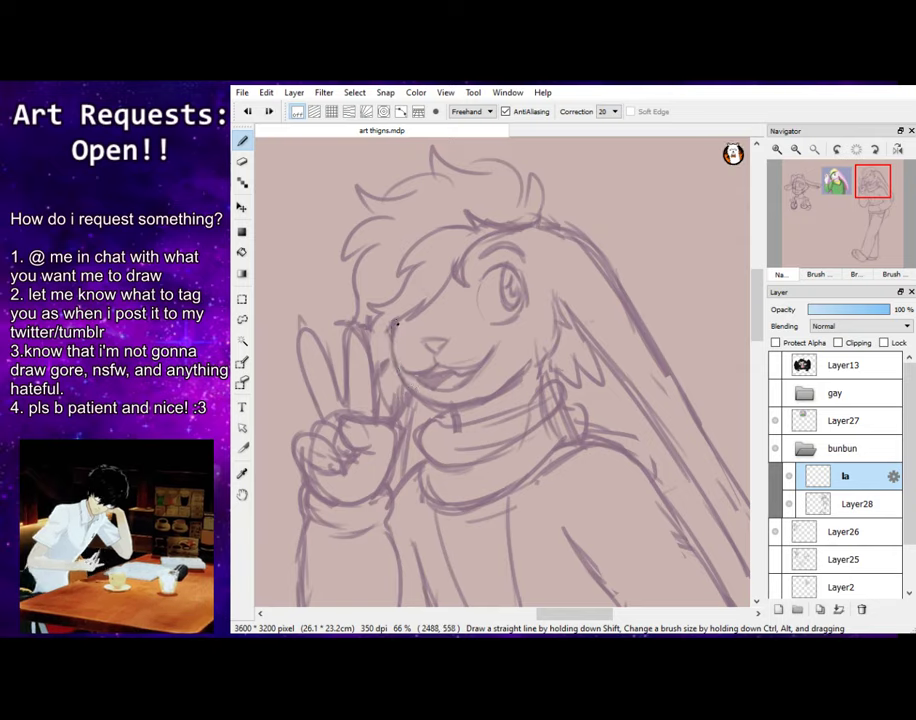
mouse_move(392, 322)
left_mouse_down()
mouse_move(399, 375)
mouse_move(440, 405)
left_mouse_up()
key("ctrl+z")
mouse_move(392, 322)
left_mouse_down()
mouse_move(394, 353)
mouse_move(445, 405)
left_mouse_up()
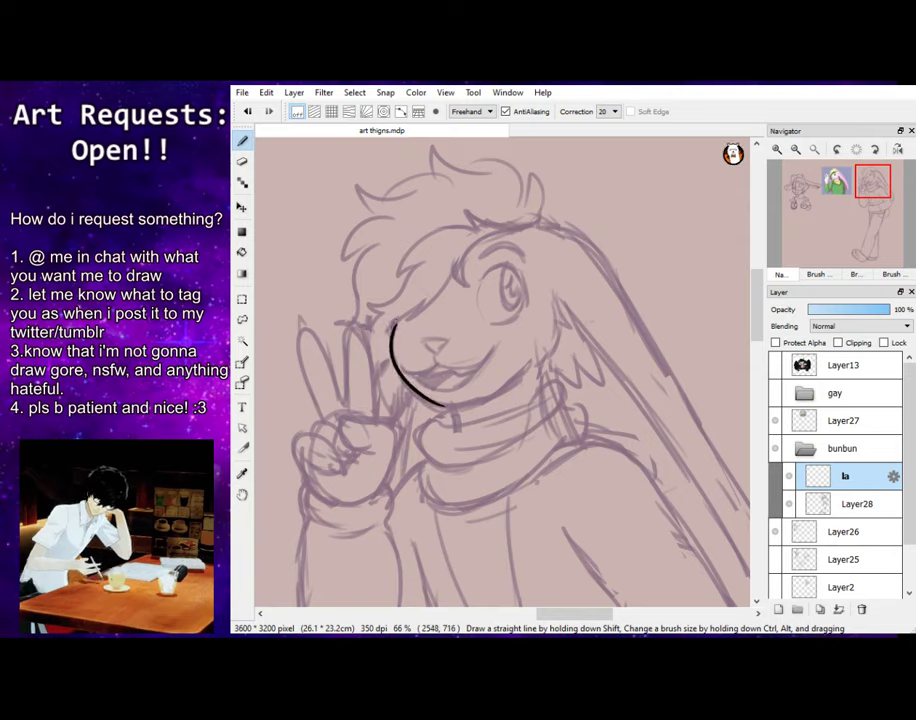
key("ctrl+z")
mouse_move(392, 322)
left_mouse_down()
mouse_move(429, 403)
mouse_move(463, 405)
mouse_move(530, 391)
left_mouse_up()
key("ctrl+z")
left_click_drag(428, 404, 522, 377)
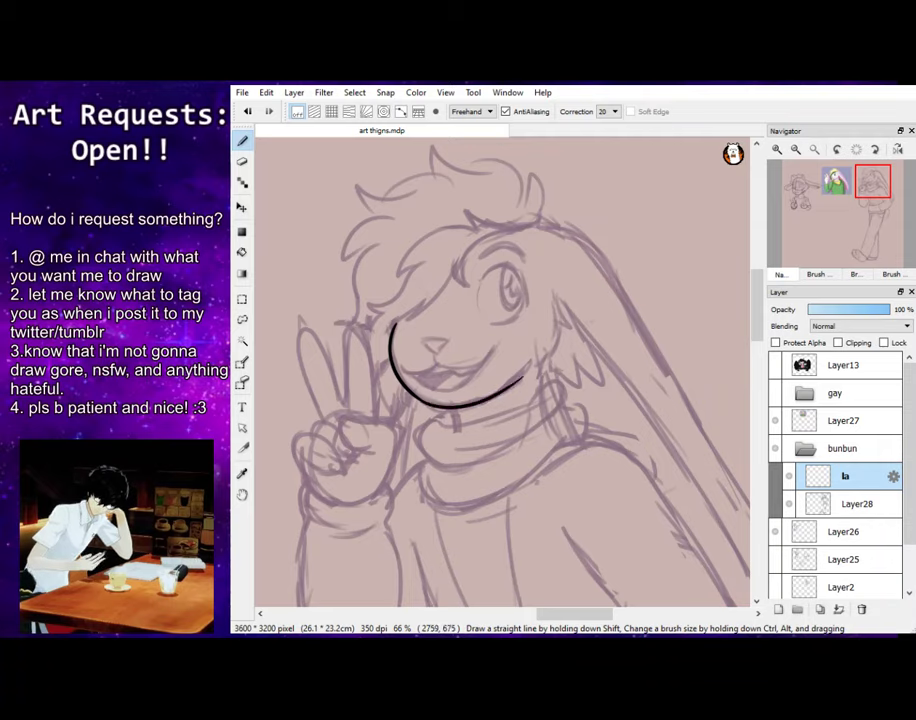
Ink the short neck line under the chin and the jagged cheek fur below the ear
left_click_drag(450, 409, 456, 427)
key("ctrl+z")
mouse_move(555, 298)
left_mouse_down()
mouse_move(566, 325)
mouse_move(541, 384)
left_mouse_up()
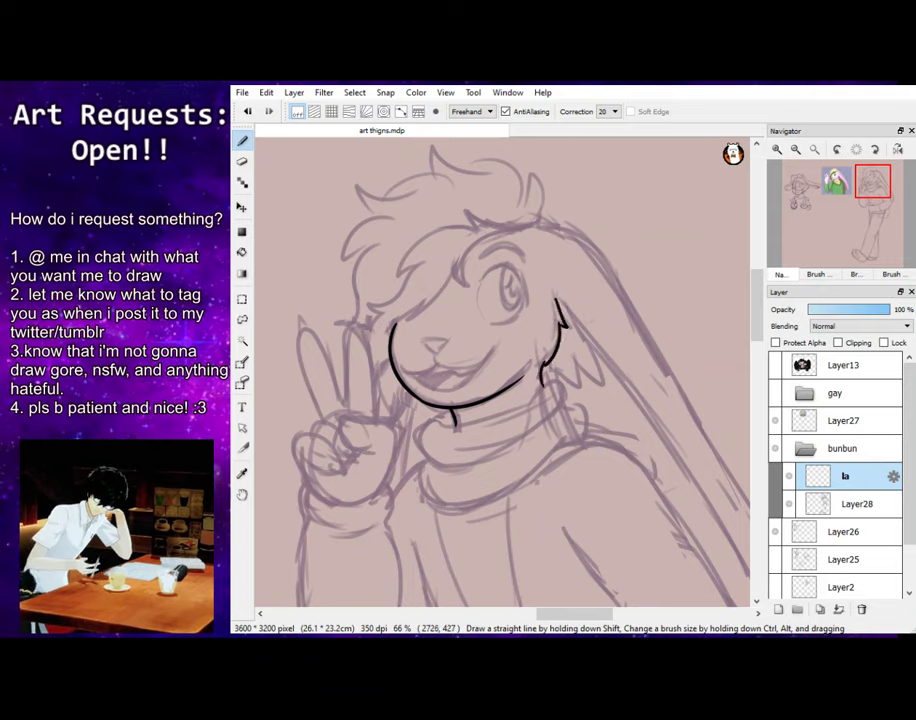
Ink the rabbit's open smiling mouth, its triangular nose and the eye outline over the sketch
mouse_move(400, 364)
left_mouse_down()
mouse_move(468, 364)
mouse_move(498, 345)
mouse_move(438, 391)
mouse_move(413, 370)
mouse_move(450, 392)
mouse_move(488, 357)
left_mouse_up()
key("ctrl+z")
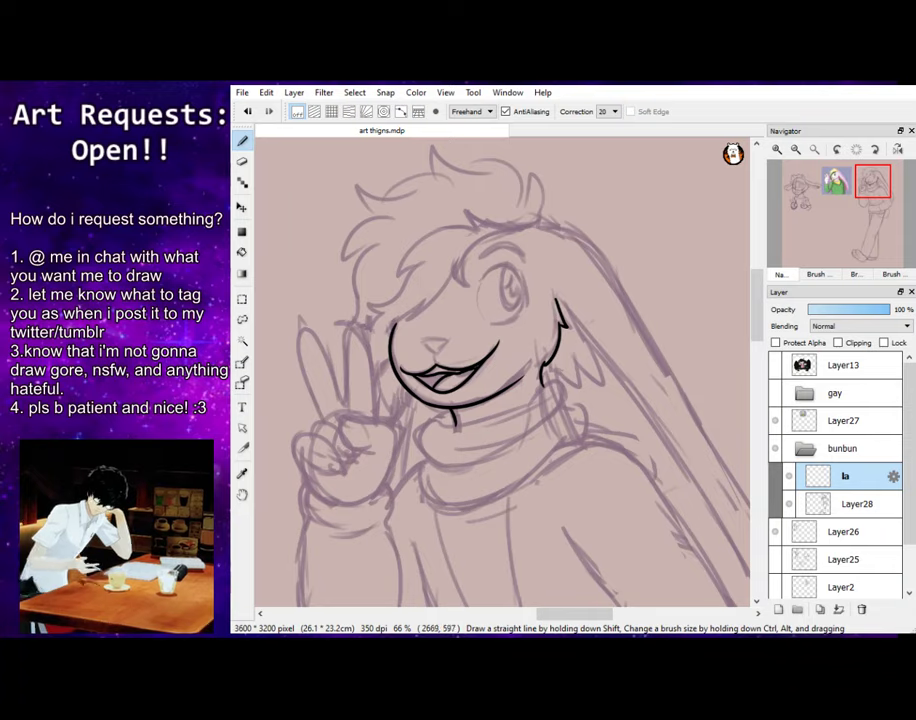
mouse_move(481, 285)
left_mouse_down()
mouse_move(523, 294)
mouse_move(506, 267)
left_mouse_up()
key("ctrl+z")
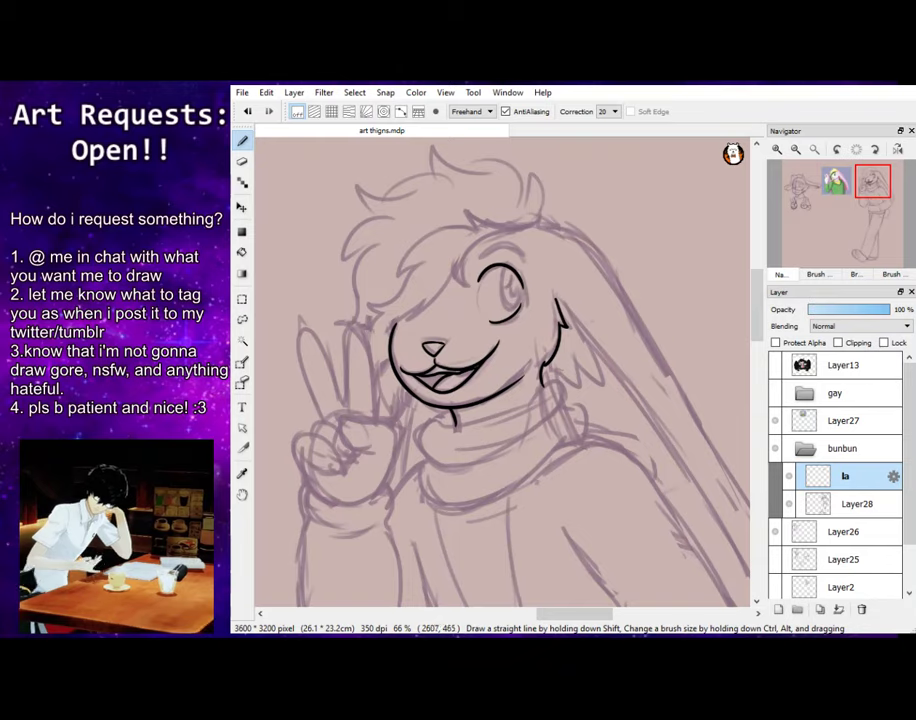
Ink the fringe strands that sweep from the ear base across the forehead down to the muzzle
mouse_move(530, 229)
left_mouse_down()
mouse_move(507, 231)
mouse_move(470, 289)
mouse_move(452, 274)
left_mouse_up()
key("ctrl+z")
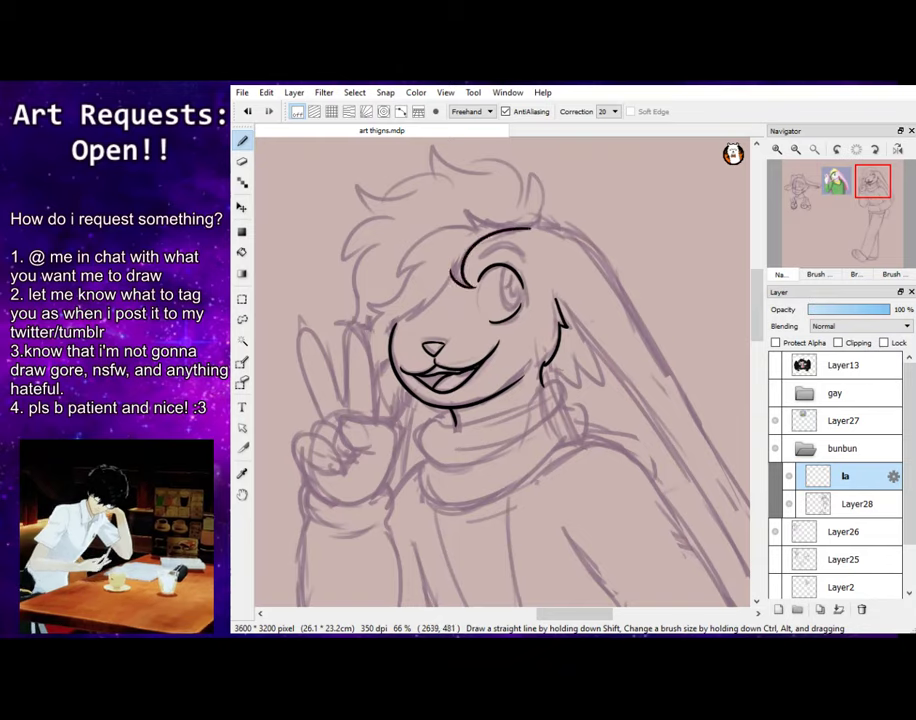
left_click_drag(413, 317, 388, 329)
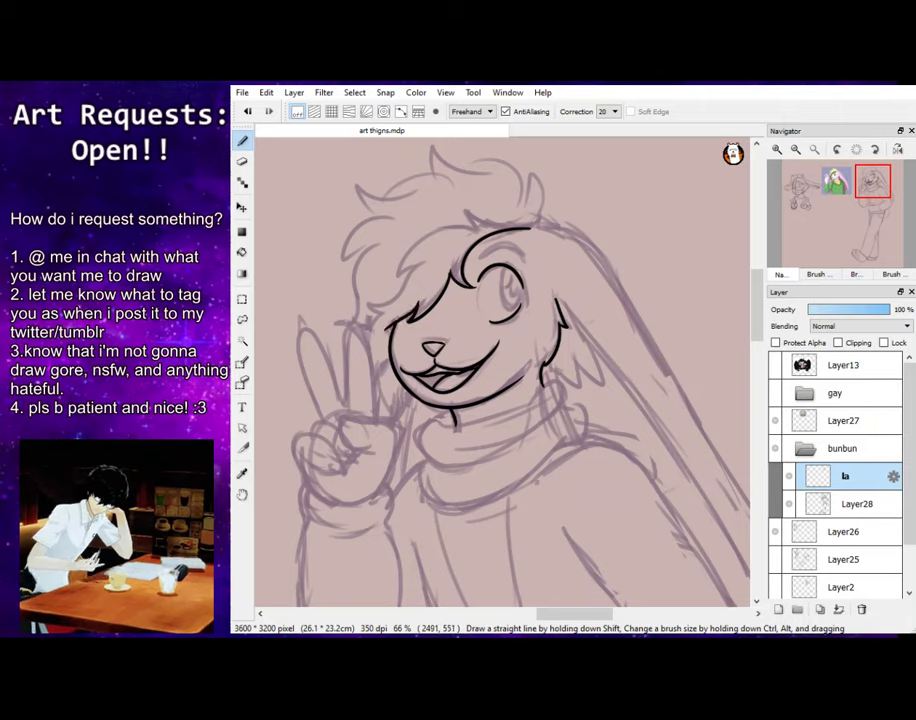
Ink the outer hair outline with spiky tufts from the ear base over the head to the curl beside the muzzle
mouse_move(547, 208)
left_mouse_down()
mouse_move(535, 178)
mouse_move(533, 195)
mouse_move(475, 152)
mouse_move(483, 165)
mouse_move(435, 148)
mouse_move(424, 178)
left_mouse_up()
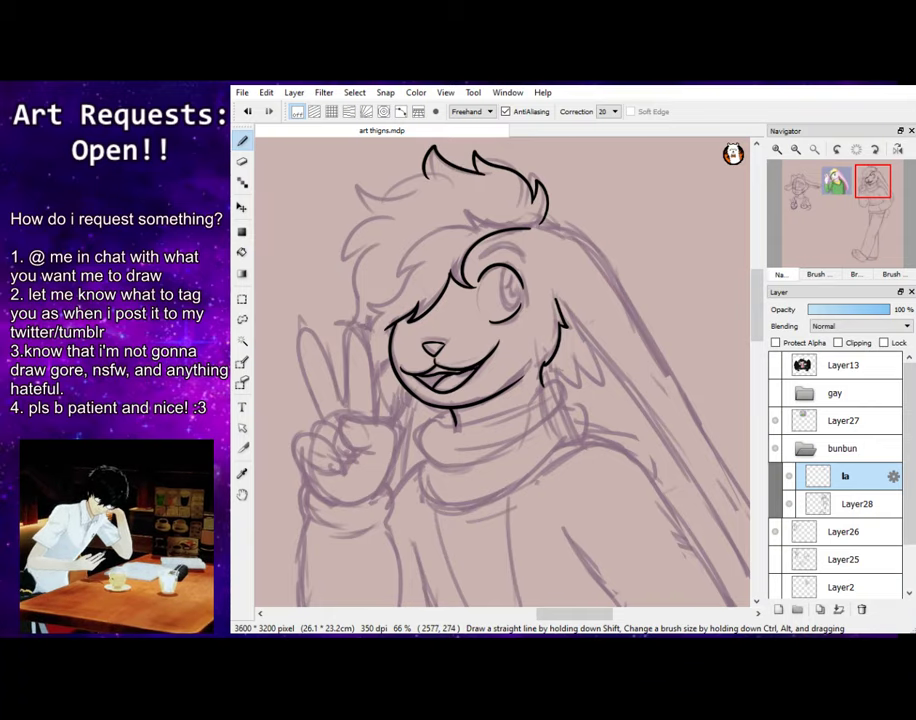
left_click_drag(831, 192, 864, 192)
key("ctrl+z")
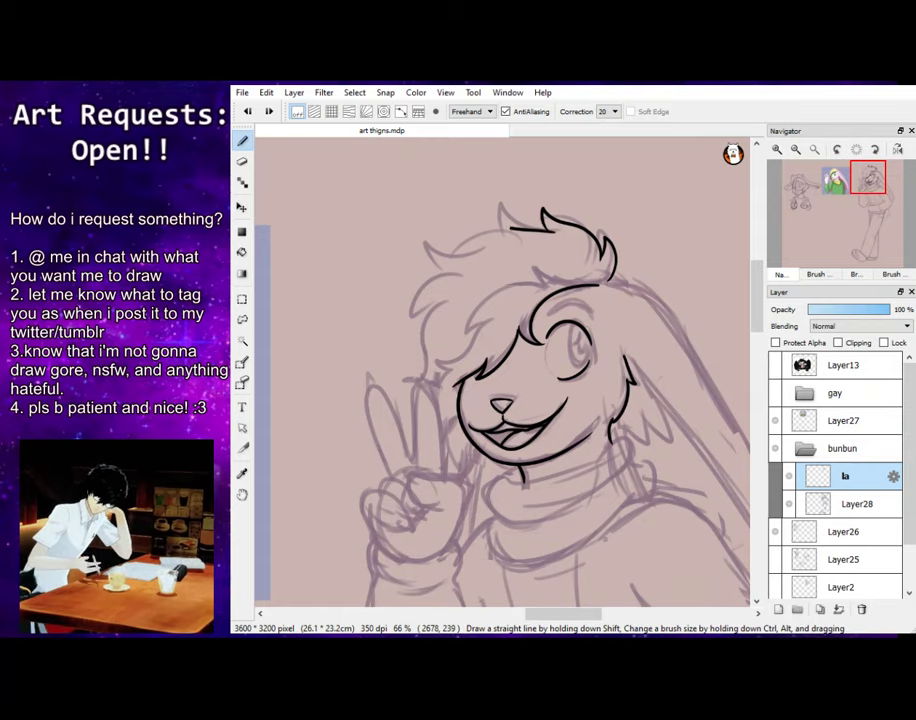
mouse_move(540, 215)
left_mouse_down()
mouse_move(458, 228)
mouse_move(445, 242)
left_mouse_up()
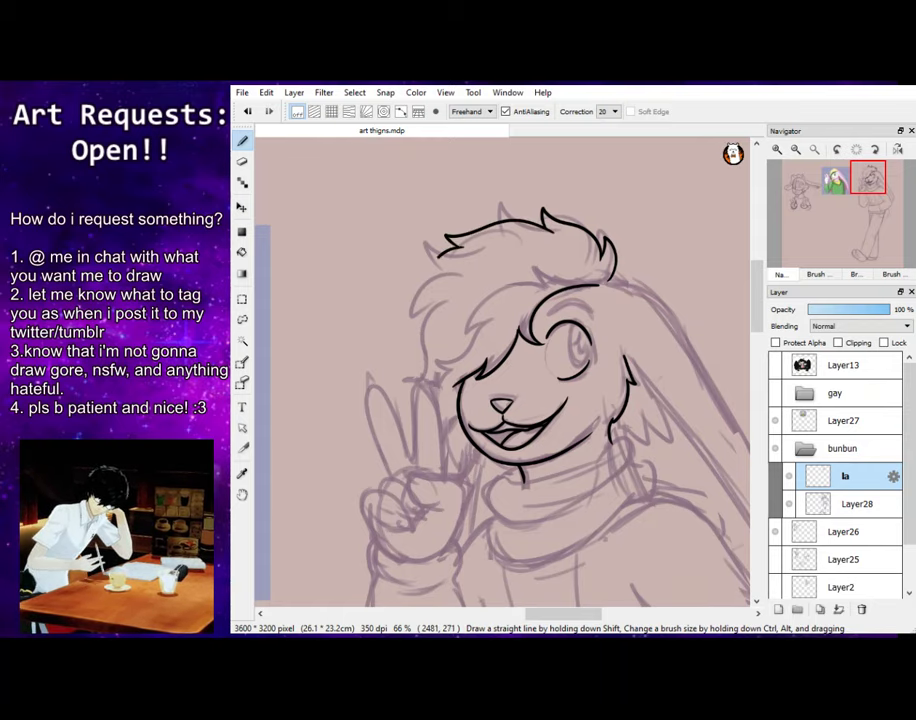
left_click(835, 192)
left_click(866, 178)
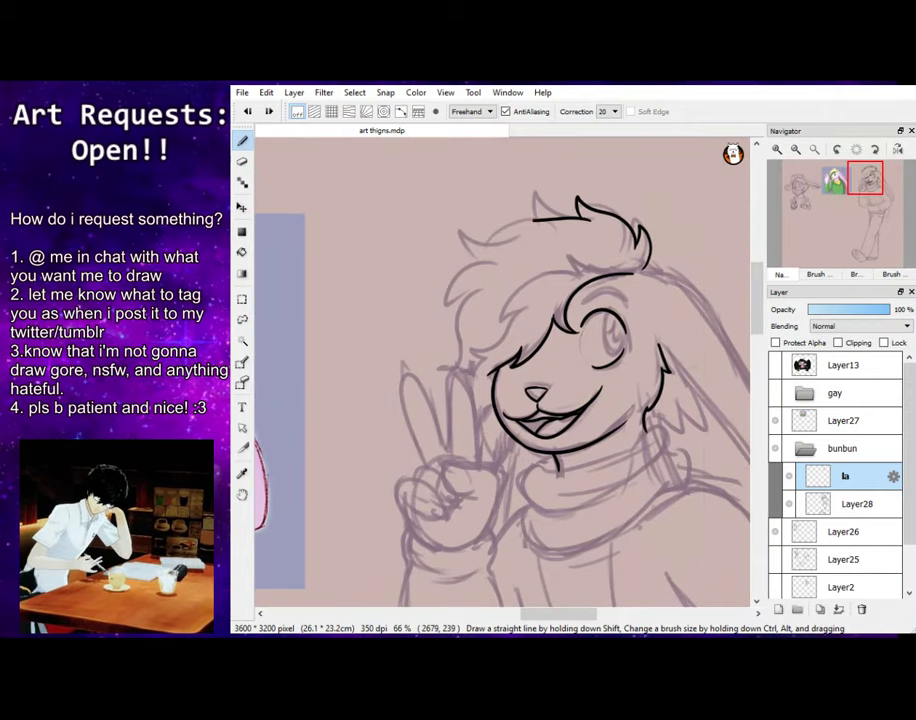
mouse_move(577, 205)
left_mouse_down()
mouse_move(465, 240)
mouse_move(450, 328)
mouse_move(447, 313)
mouse_move(471, 318)
mouse_move(475, 385)
mouse_move(462, 396)
mouse_move(495, 412)
left_mouse_up()
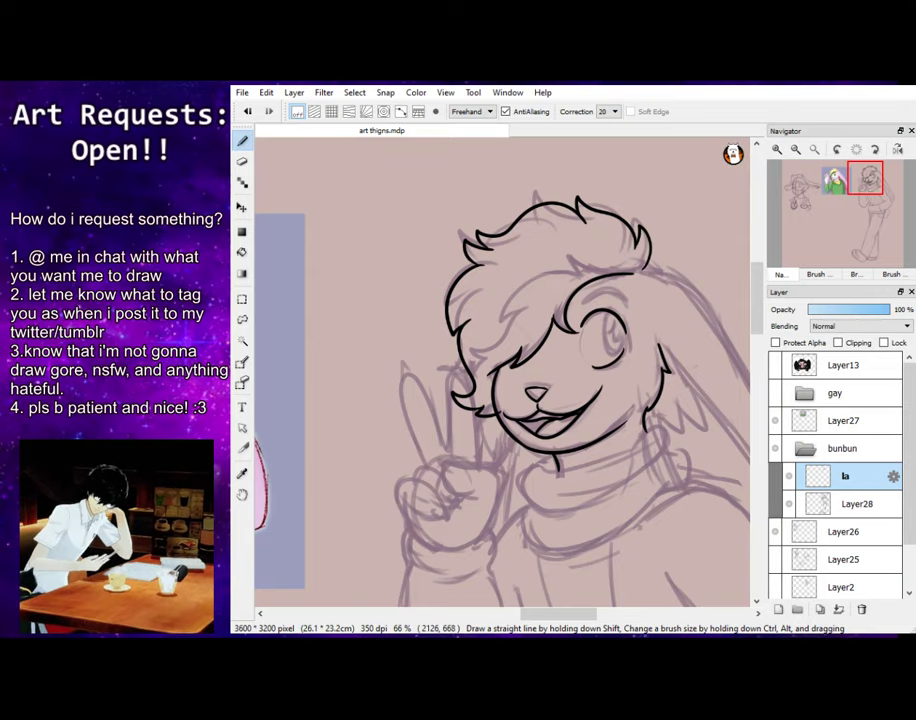
Clean up the lines where the hair curl meets the muzzle, alternating between eraser and pen
key("e")
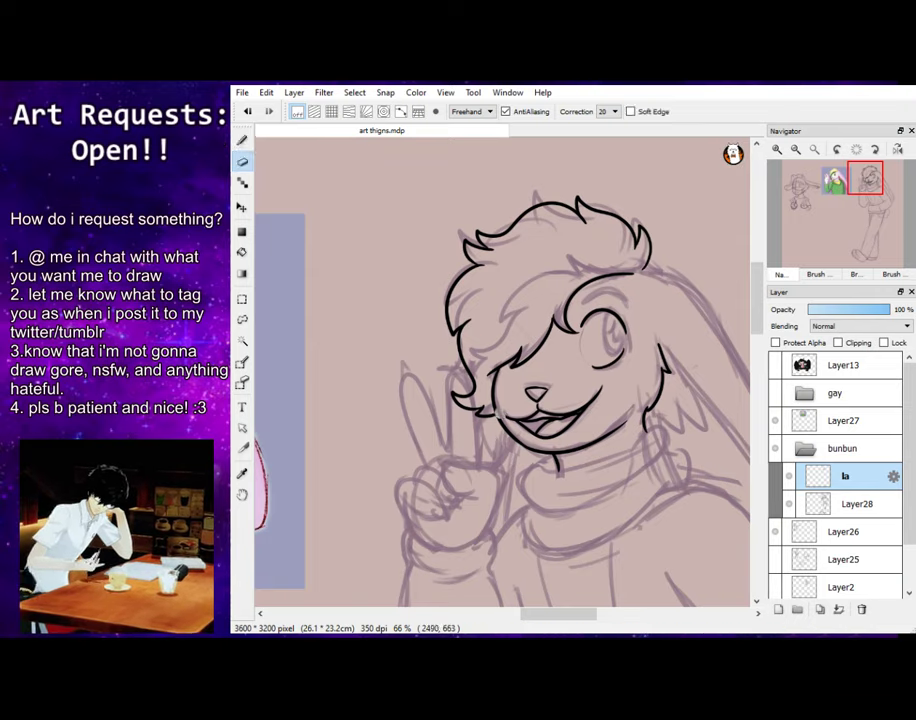
key("ctrl+z")
left_click(819, 274)
key("b")
key("e")
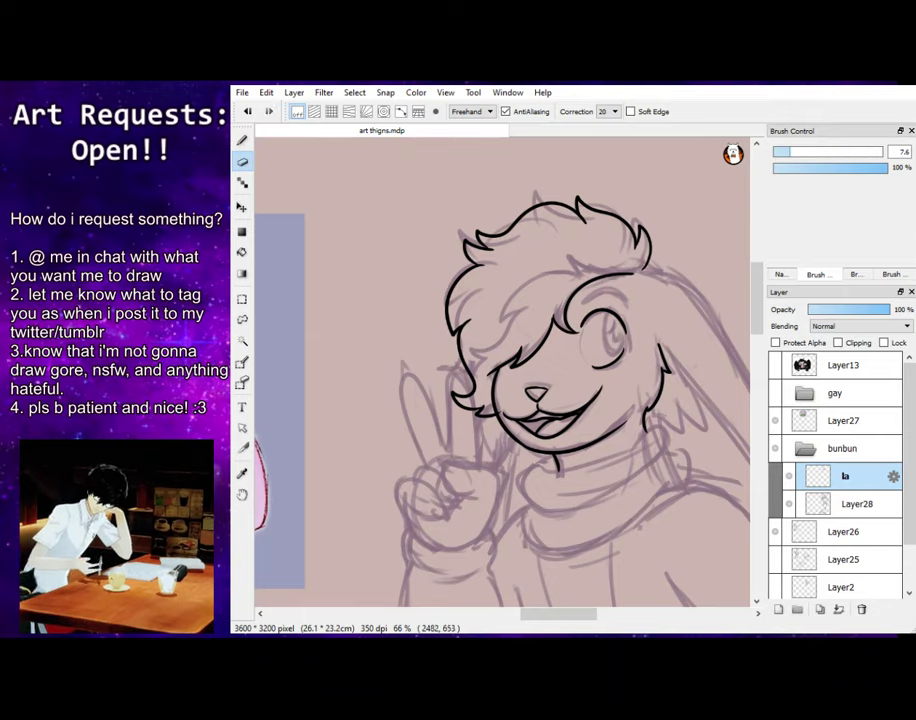
key("p")
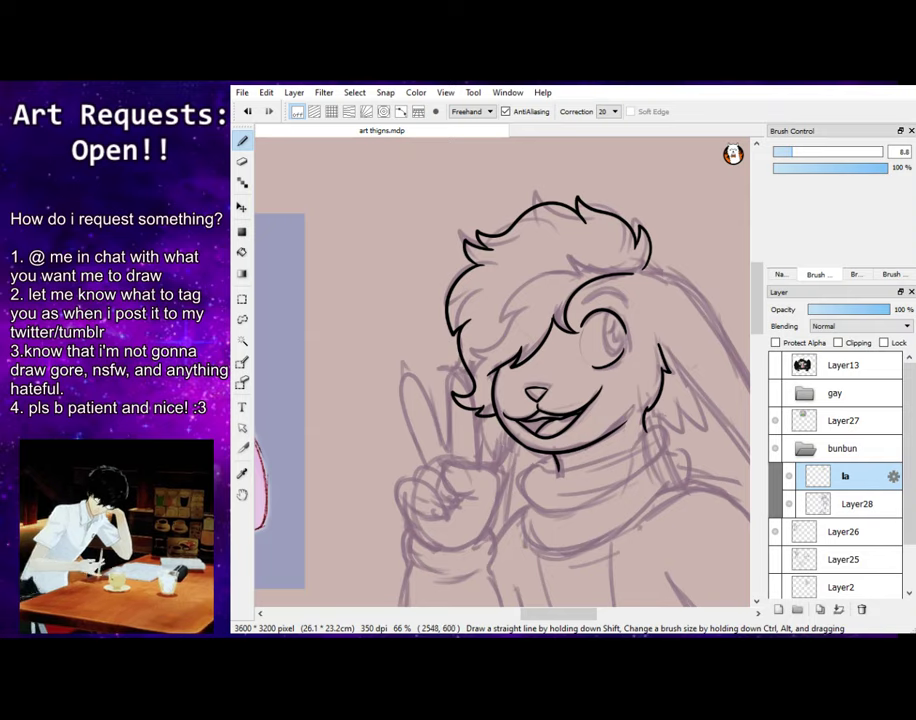
key("e")
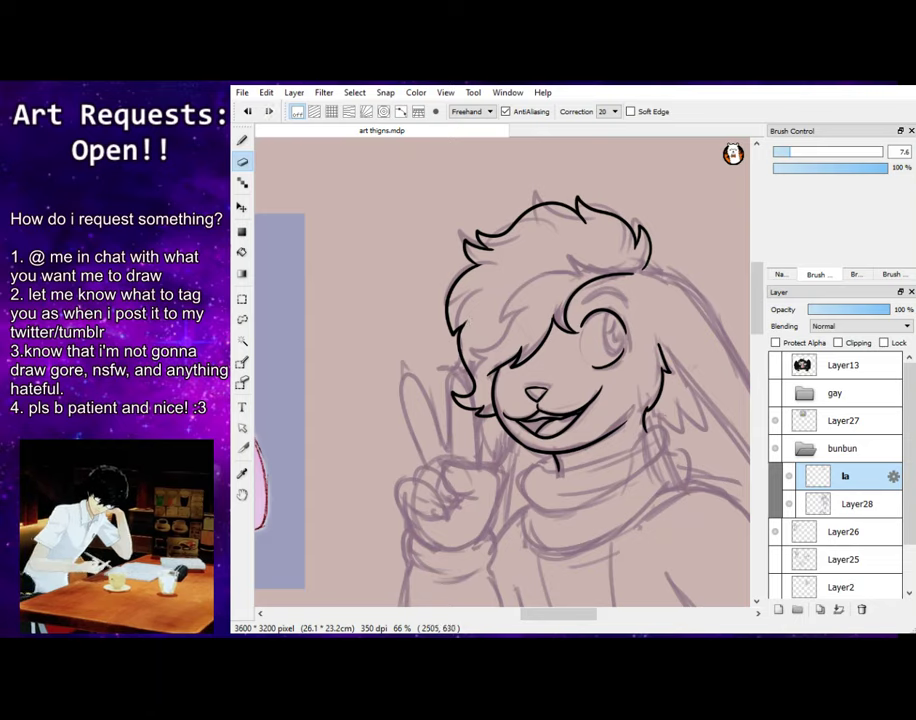
key("p")
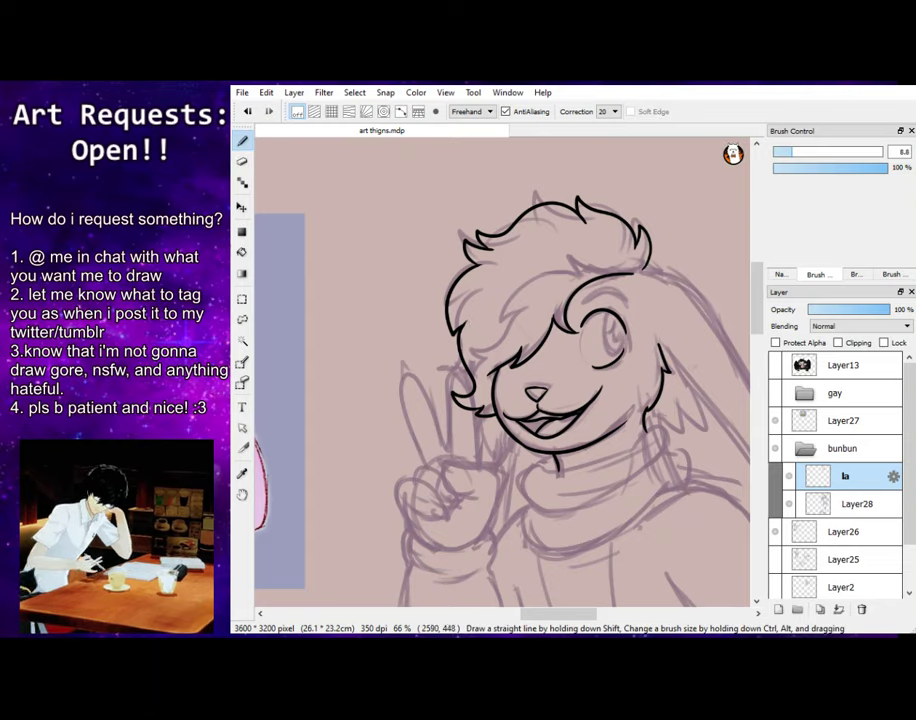
Ink the folded collar around the rabbit's neck, including its upper rim, inner folds and lower edge
left_click(781, 274)
left_click_drag(868, 190, 878, 178)
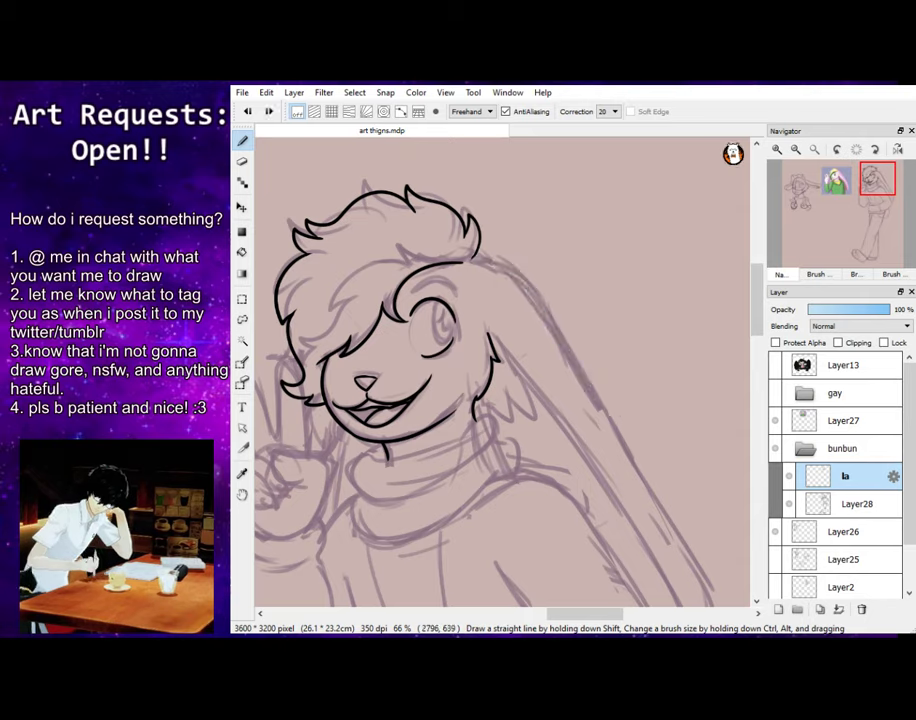
mouse_move(373, 460)
left_mouse_down()
mouse_move(424, 455)
mouse_move(489, 418)
left_mouse_up()
key("ctrl+z")
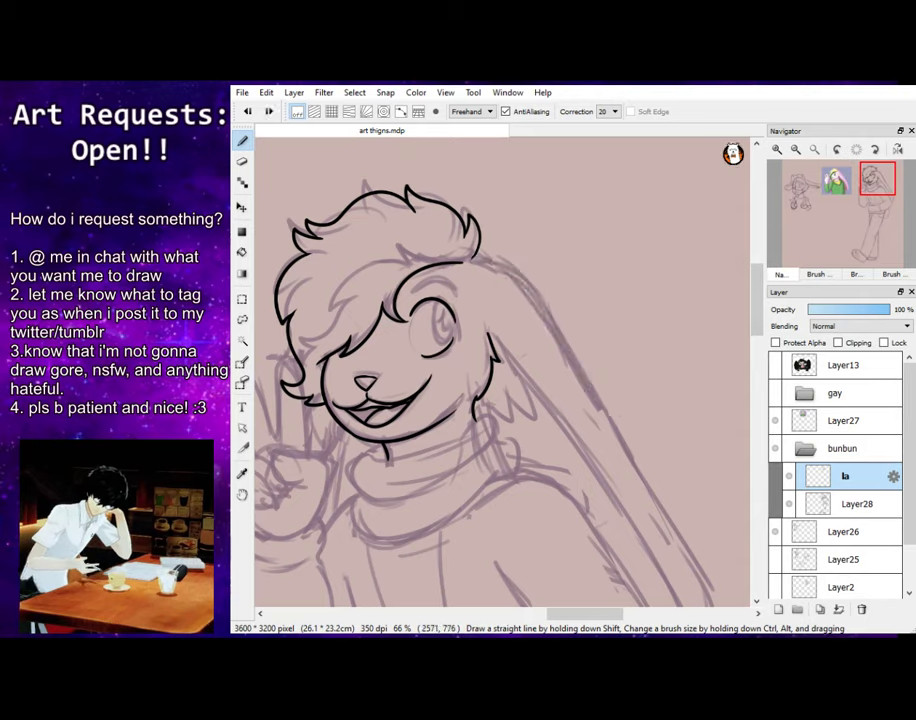
mouse_move(371, 462)
left_mouse_down()
mouse_move(491, 418)
mouse_move(492, 432)
mouse_move(371, 464)
mouse_move(420, 490)
left_mouse_up()
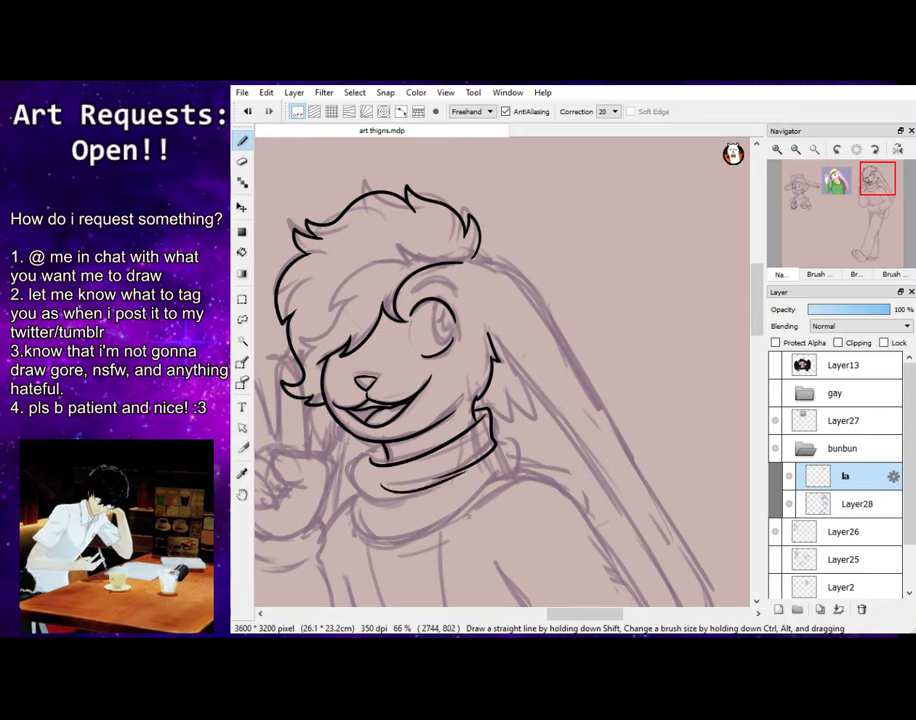
mouse_move(386, 445)
left_mouse_down()
mouse_move(360, 491)
mouse_move(385, 504)
mouse_move(440, 501)
left_mouse_up()
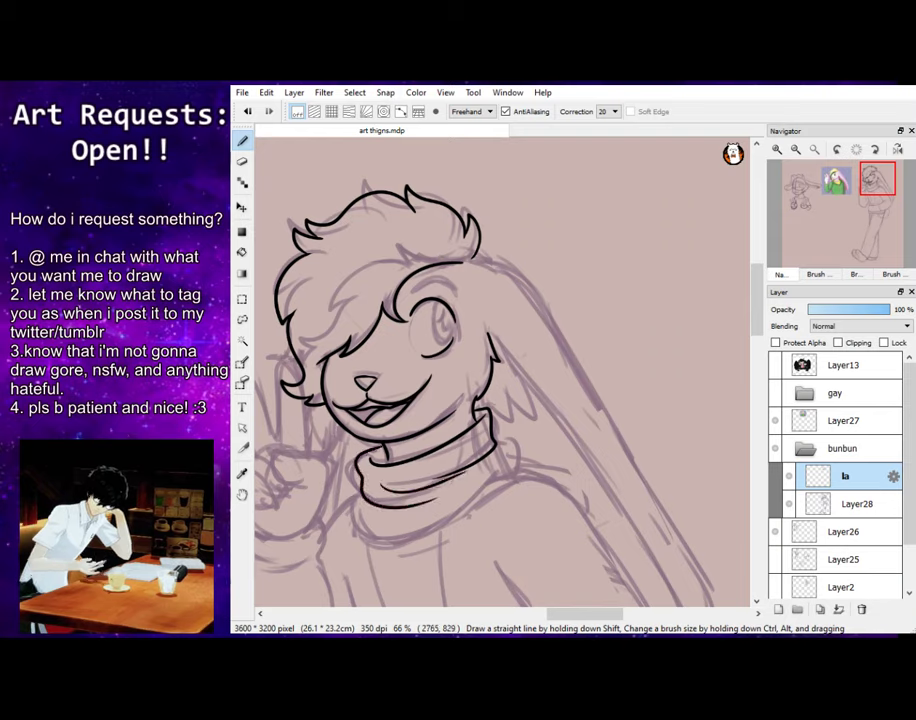
mouse_move(508, 460)
left_mouse_down()
mouse_move(452, 508)
mouse_move(392, 536)
mouse_move(360, 500)
left_mouse_up()
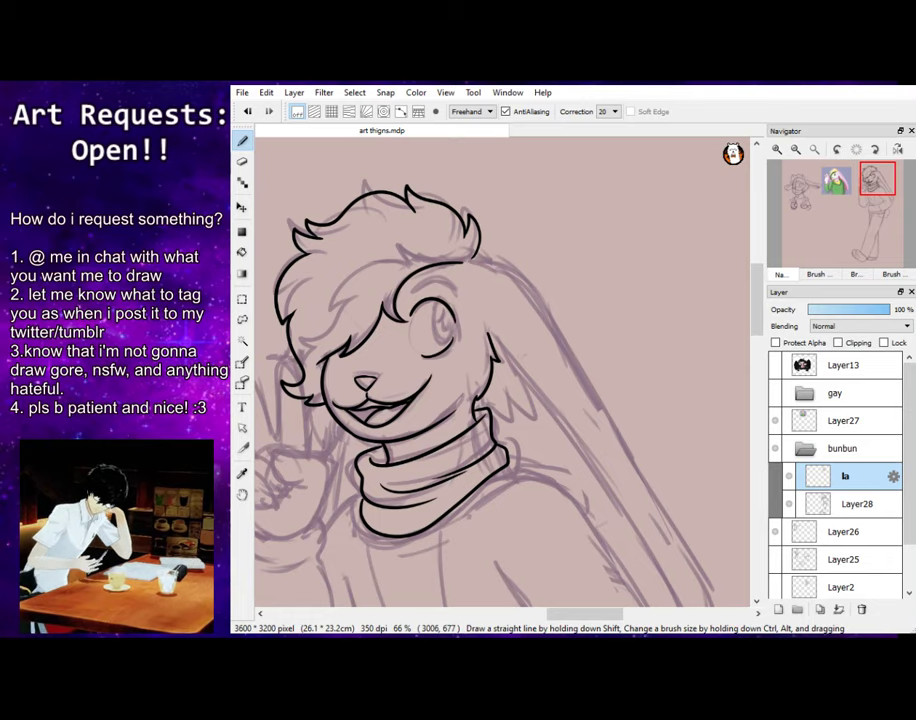
scroll(500, 370, "down", 3)
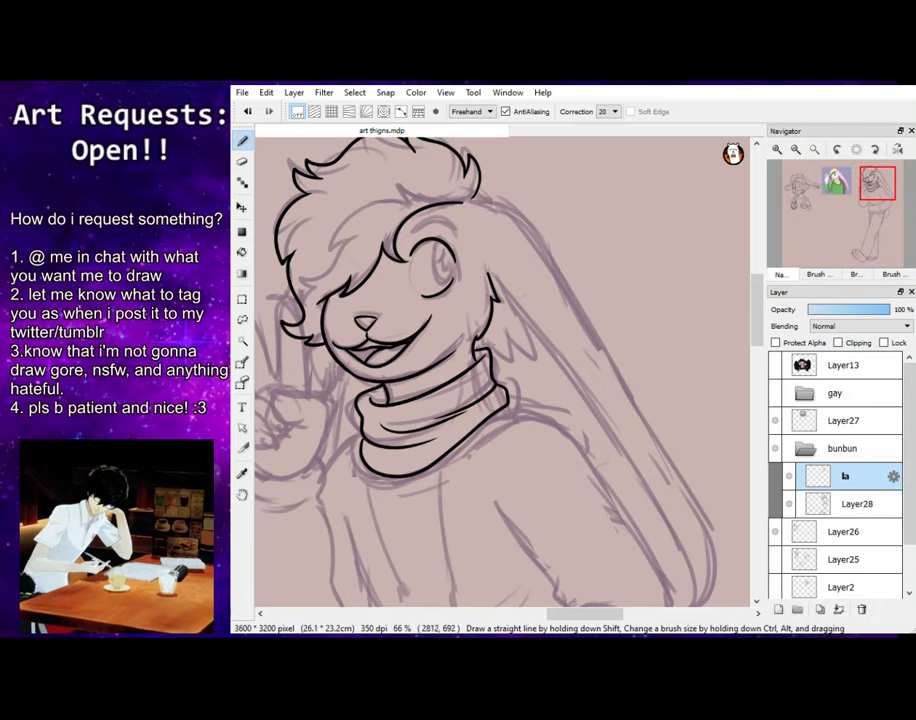
mouse_move(470, 199)
left_mouse_down()
mouse_move(547, 253)
mouse_move(684, 456)
left_mouse_up()
key("ctrl+z")
Ink the side of the hoodie's torso beside the raised arm and the curved folds above the waist pocket
left_click(866, 203)
left_click_drag(866, 203, 869, 205)
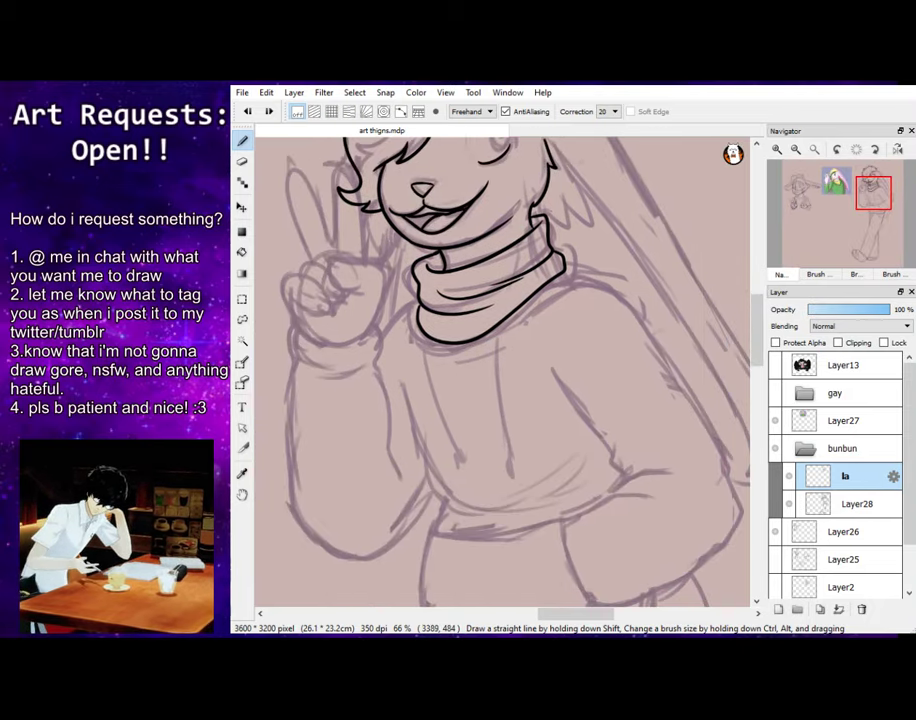
mouse_move(403, 376)
left_mouse_down()
mouse_move(444, 501)
mouse_move(476, 511)
mouse_move(440, 504)
mouse_move(439, 513)
mouse_move(452, 522)
mouse_move(451, 513)
mouse_move(525, 512)
mouse_move(577, 480)
left_mouse_up()
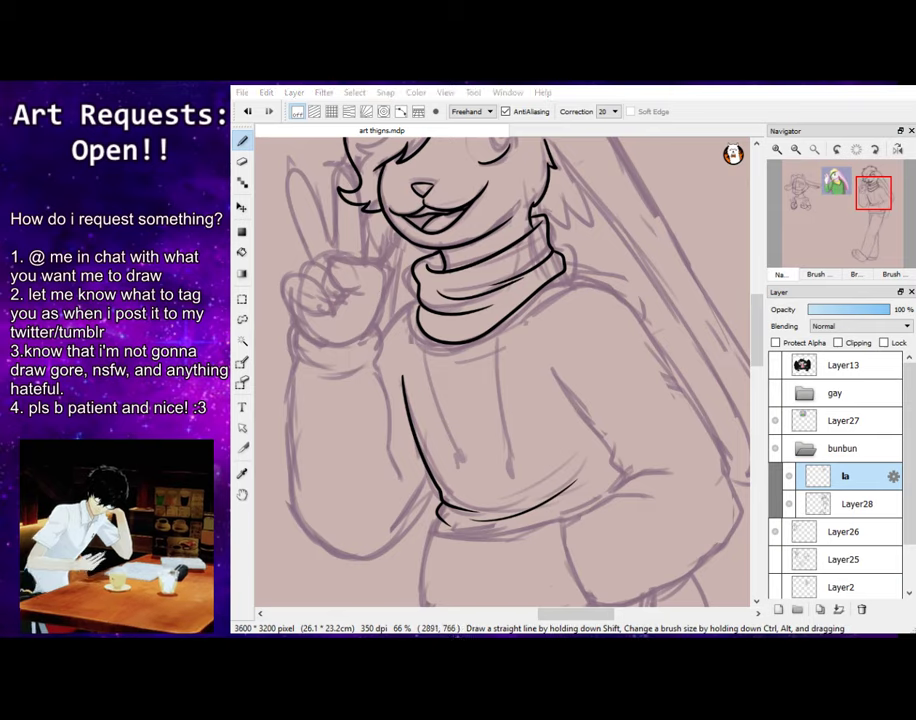
Ink the inner edge of the lowered arm's sleeve, the elbow creases and the line down to the pocket
left_click(876, 210)
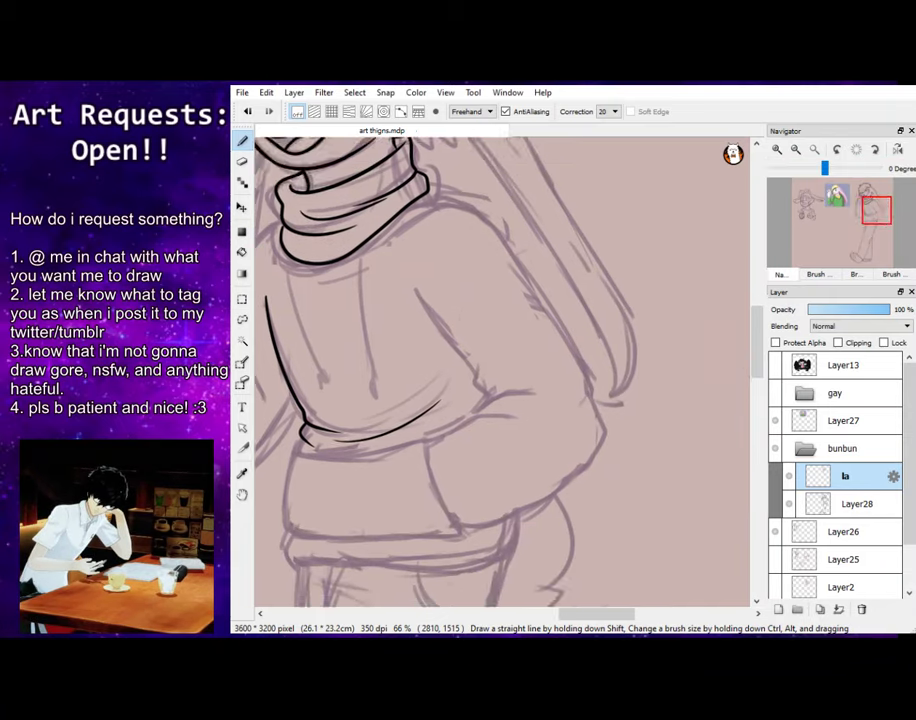
left_click_drag(876, 210, 867, 212)
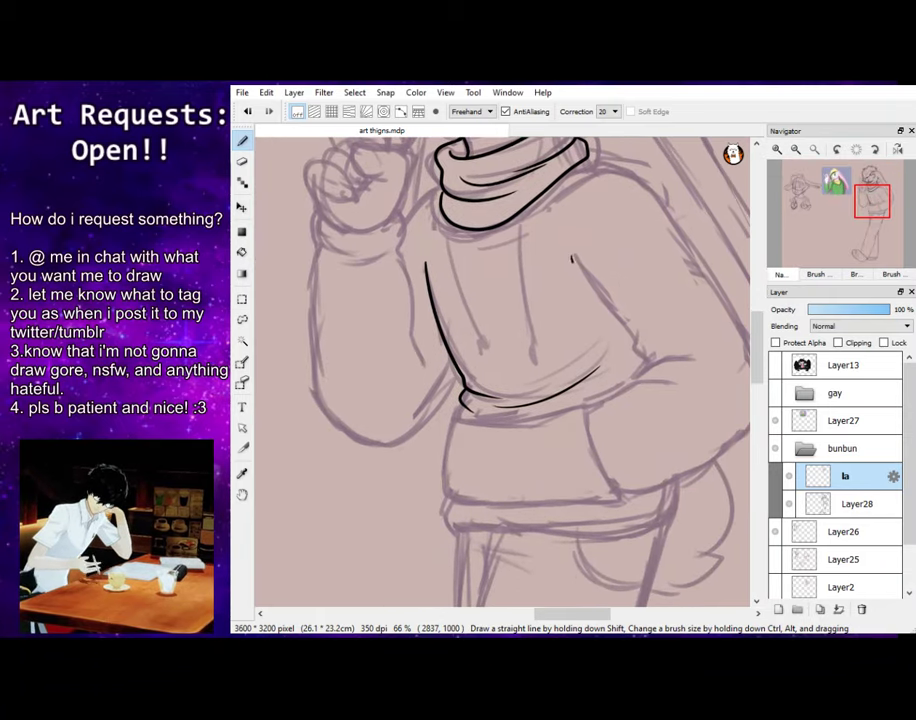
mouse_move(572, 257)
left_mouse_down()
mouse_move(628, 323)
mouse_move(640, 360)
mouse_move(631, 342)
mouse_move(656, 360)
mouse_move(686, 356)
left_mouse_up()
mouse_move(630, 387)
left_mouse_down()
mouse_move(675, 377)
mouse_move(582, 404)
mouse_move(634, 382)
left_mouse_up()
key("ctrl+z")
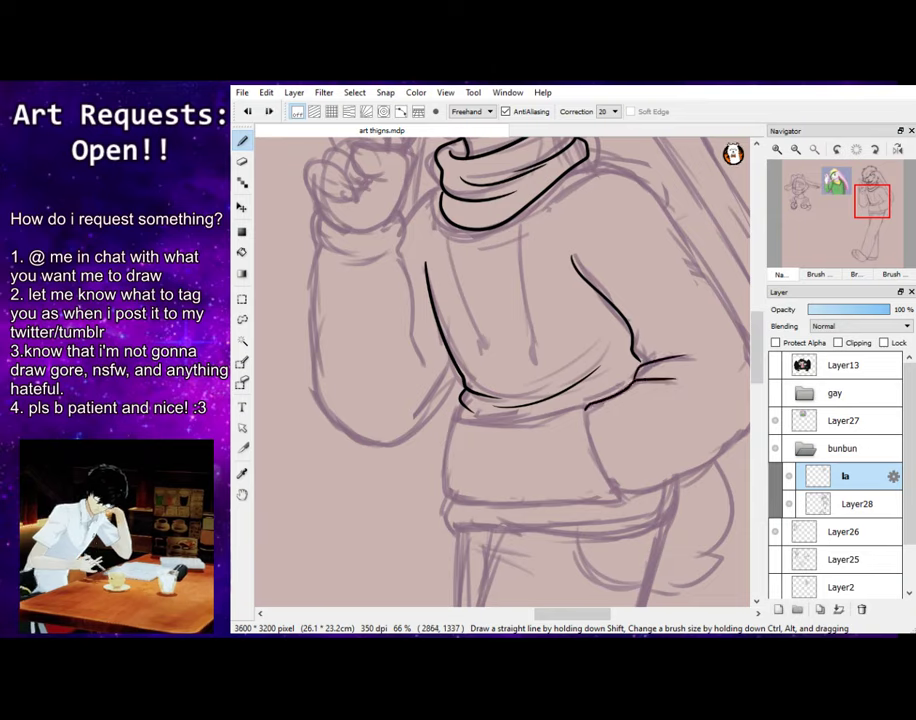
Ink the outline of the hoodie's waist pocket, including the opening beside the lowered arm, the upper edge, the side and the bottom edge
left_click_drag(584, 405, 628, 502)
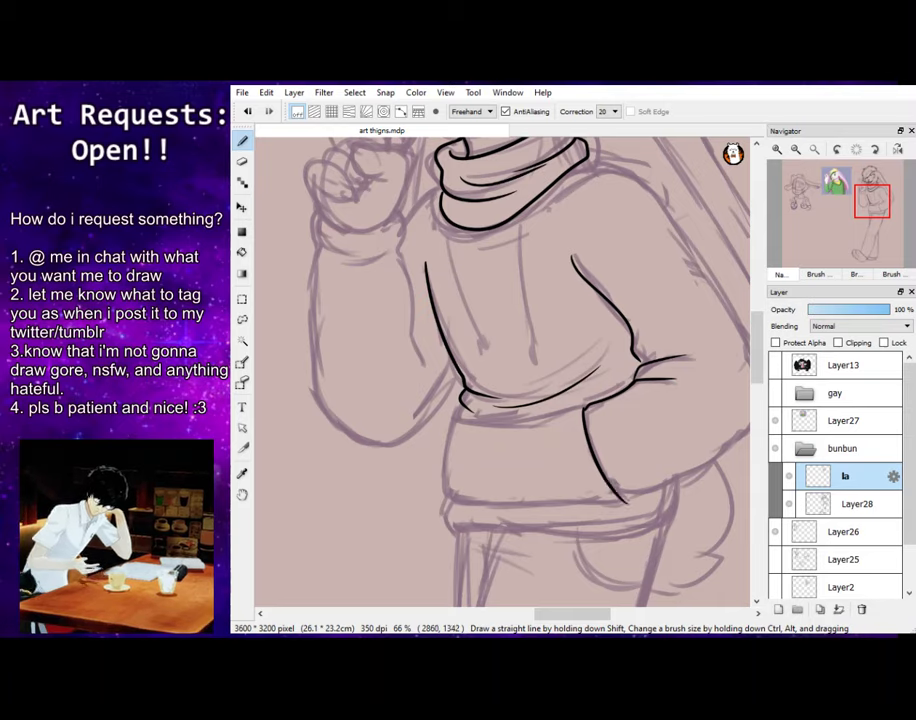
left_click_drag(573, 409, 508, 425)
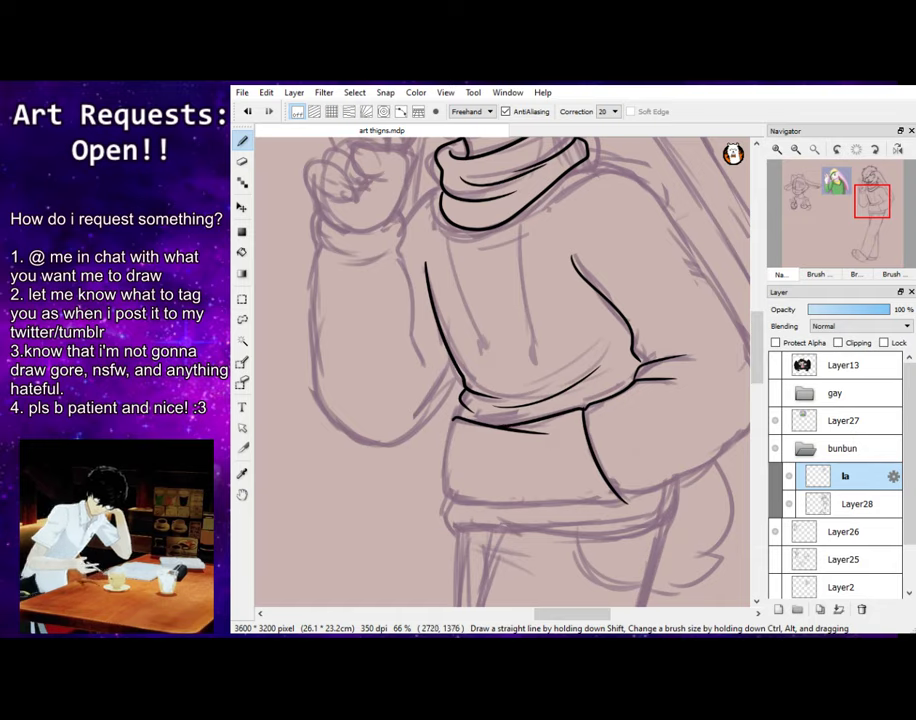
mouse_move(455, 418)
left_mouse_down()
mouse_move(443, 470)
mouse_move(449, 501)
mouse_move(463, 505)
left_mouse_up()
key("ctrl+z")
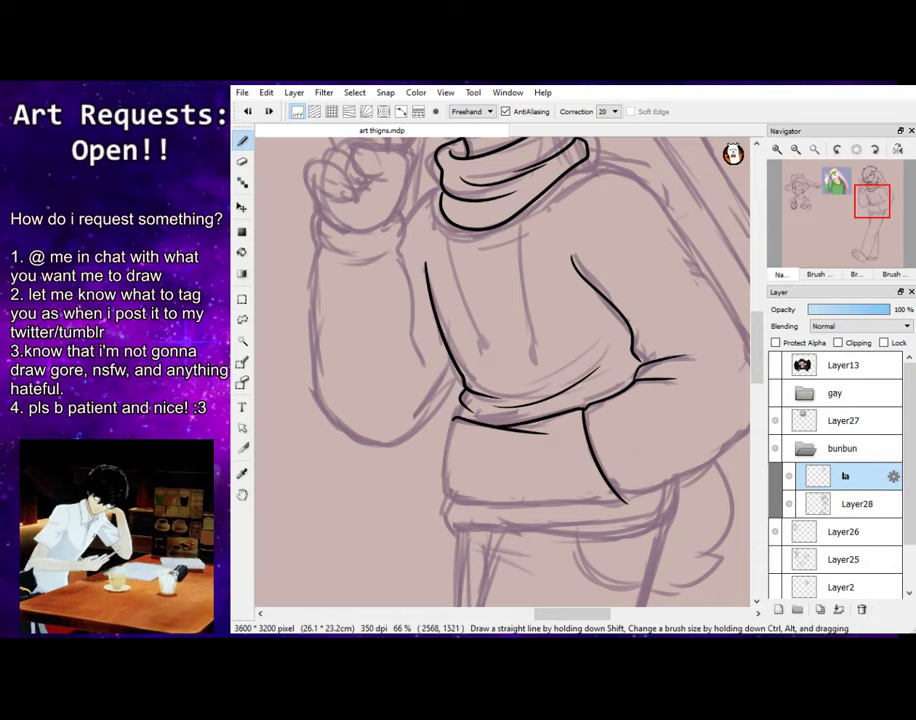
left_click_drag(455, 418, 445, 501)
key("ctrl+z")
mouse_move(456, 418)
left_mouse_down()
mouse_move(444, 472)
mouse_move(540, 500)
mouse_move(626, 501)
left_mouse_up()
key("ctrl+z")
left_click_drag(446, 498, 626, 502)
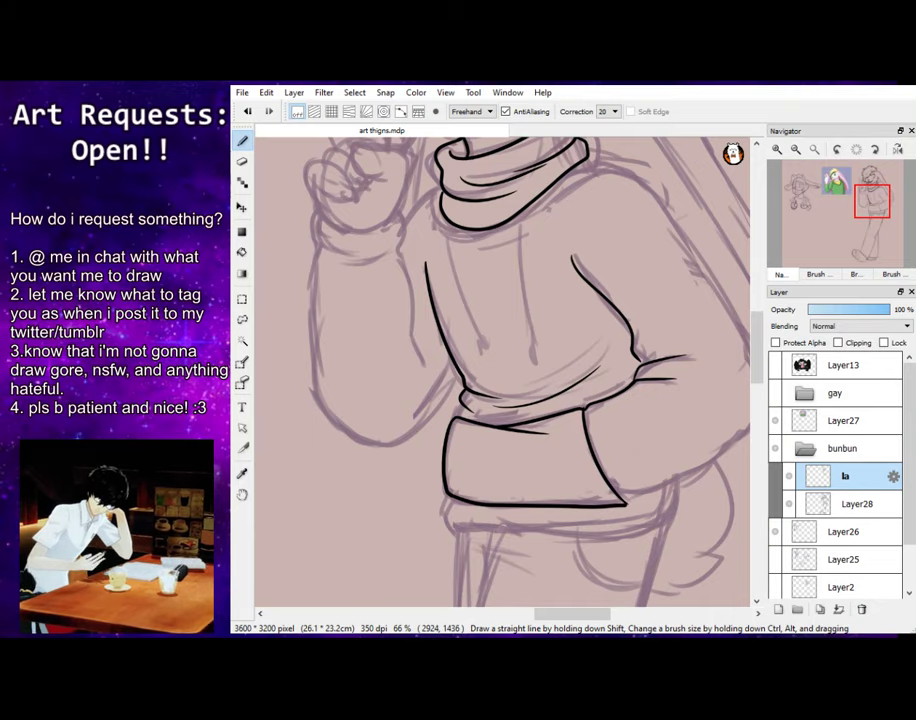
Ink the outer contour of the lowered arm from the shoulder around the elbow to the pocket corner, and extend the elbow crease
left_click_drag(869, 213, 874, 216)
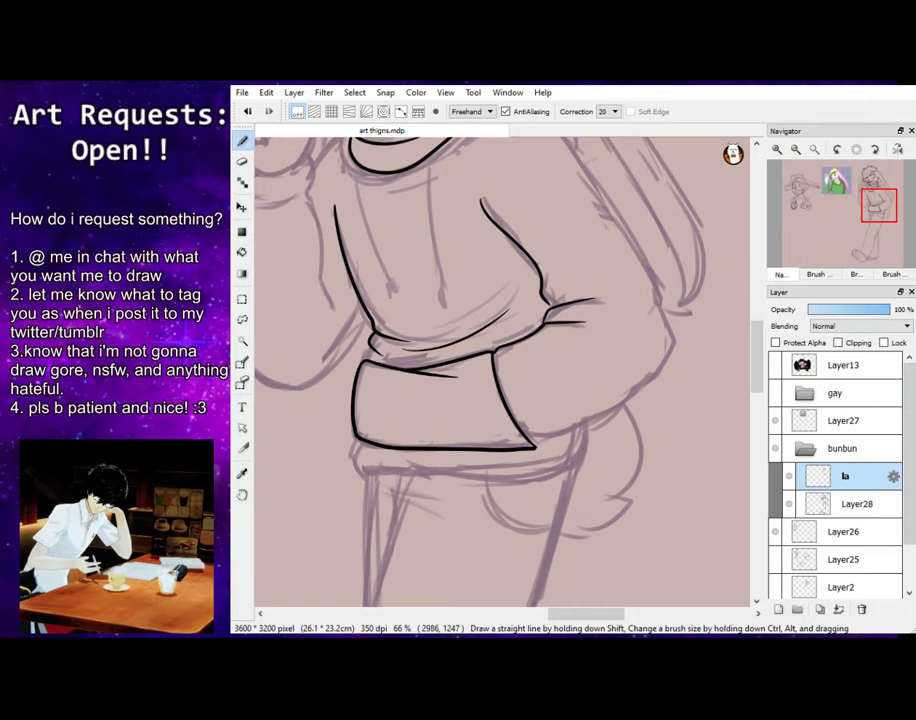
left_click_drag(877, 216, 877, 206)
mouse_move(412, 248)
left_mouse_down()
mouse_move(460, 262)
mouse_move(505, 302)
mouse_move(566, 400)
mouse_move(598, 501)
mouse_move(555, 540)
left_mouse_up()
scroll(500, 370, "down", 5)
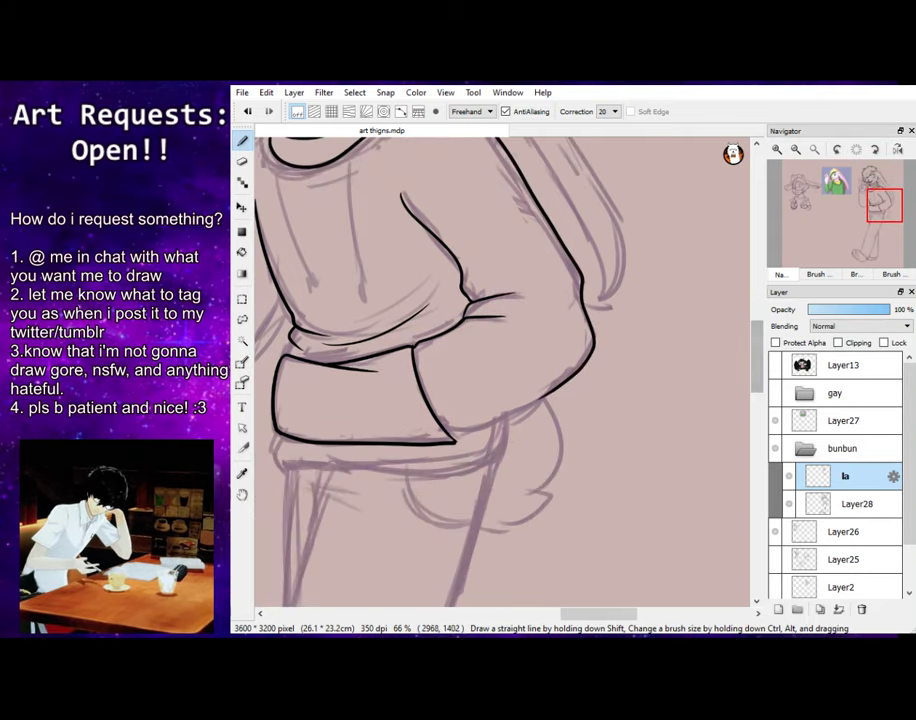
left_click_drag(455, 438, 530, 402)
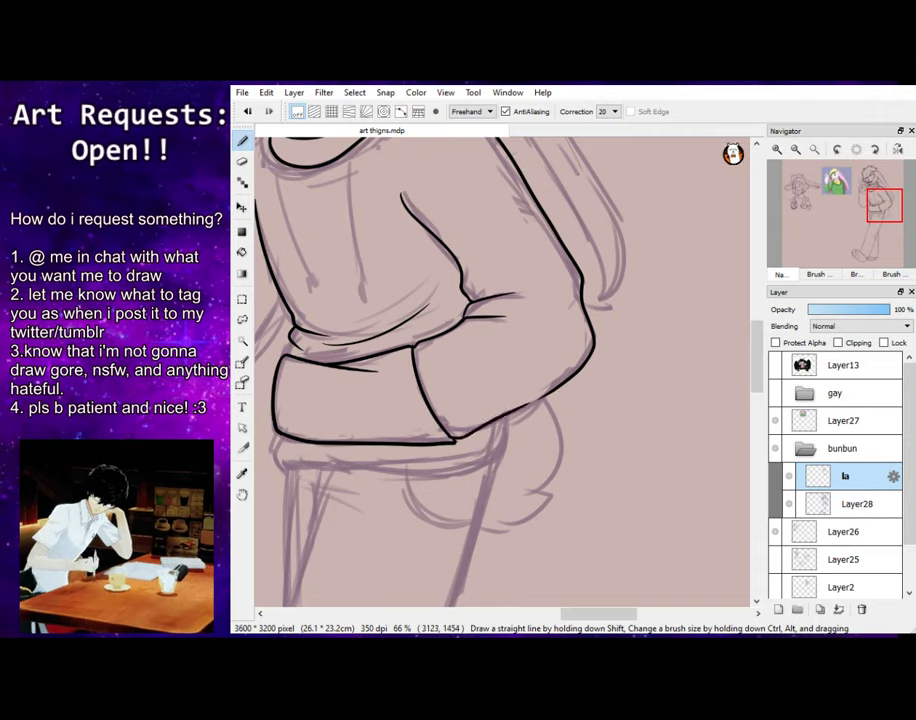
mouse_move(571, 347)
left_mouse_down()
mouse_move(570, 337)
mouse_move(512, 304)
mouse_move(550, 323)
left_mouse_up()
key("ctrl+z")
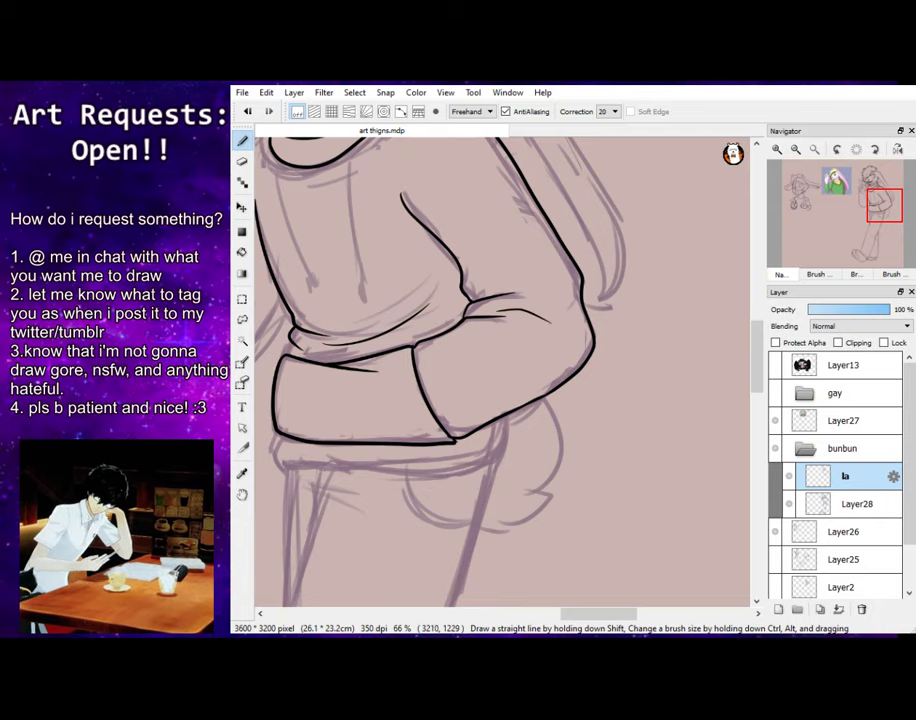
Ink the hoodie's hem band below the pocket, including its short sides and the wavy lower edge
left_click_drag(875, 214, 867, 212)
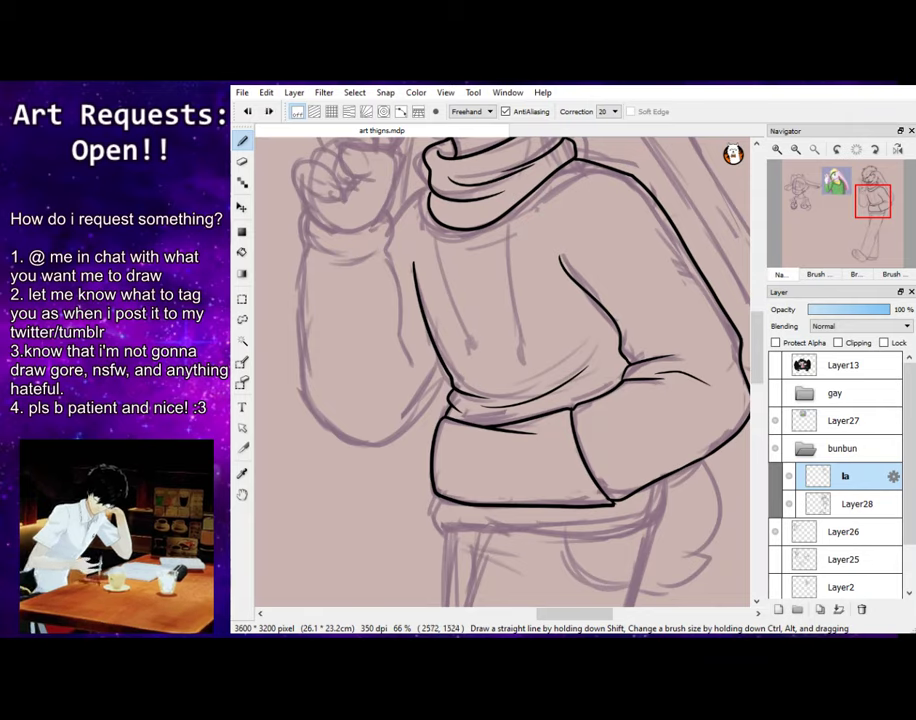
mouse_move(433, 507)
left_mouse_down()
mouse_move(447, 536)
mouse_move(436, 505)
mouse_move(436, 529)
left_mouse_up()
key("ctrl+z")
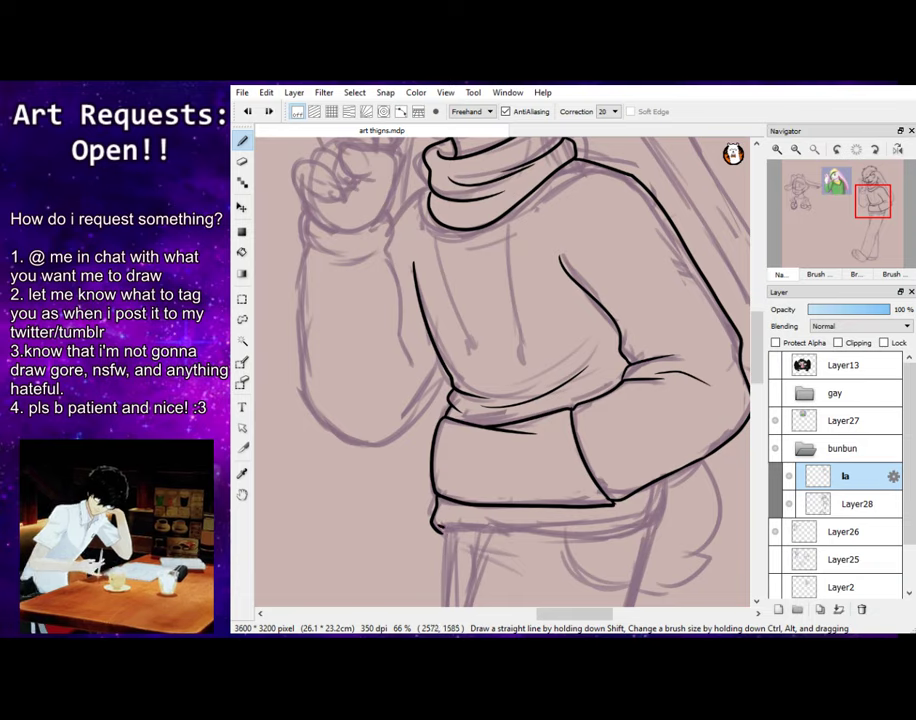
mouse_move(440, 530)
left_mouse_down()
mouse_move(618, 531)
mouse_move(667, 519)
left_mouse_up()
key("ctrl+z")
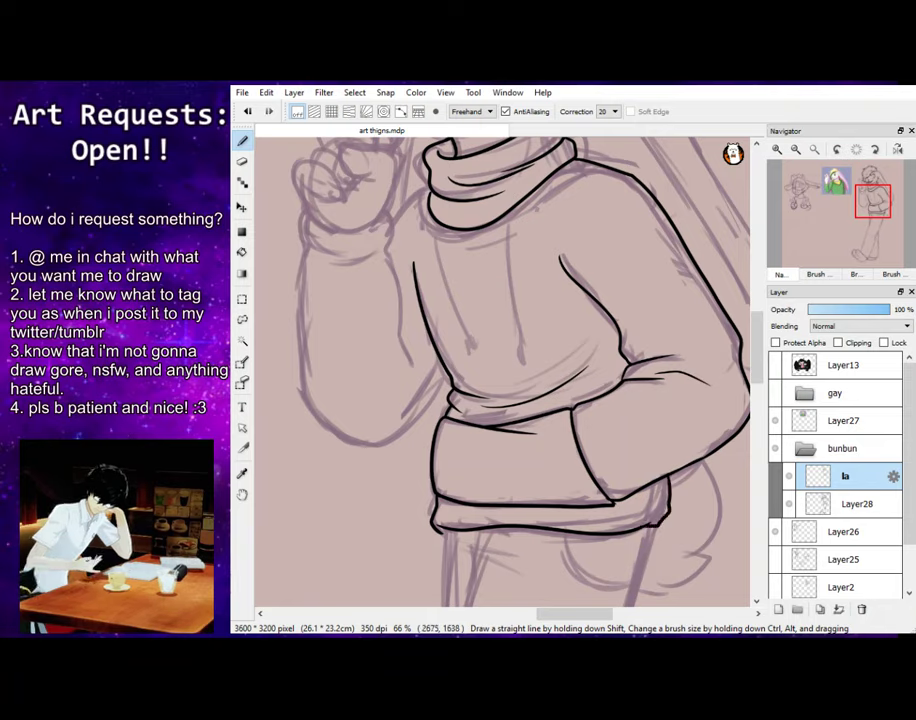
key("e")
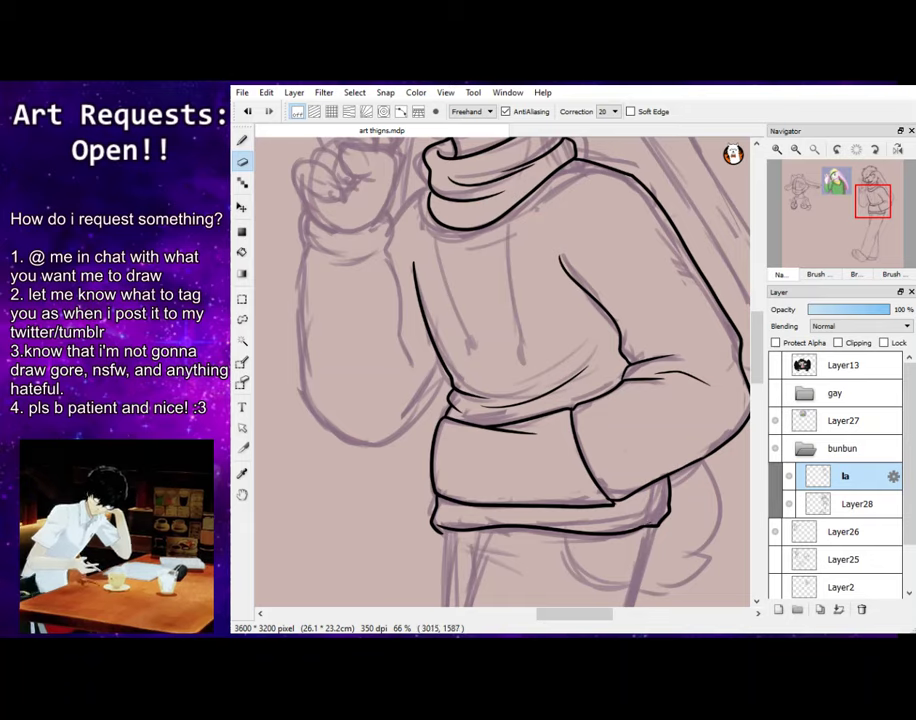
key("p")
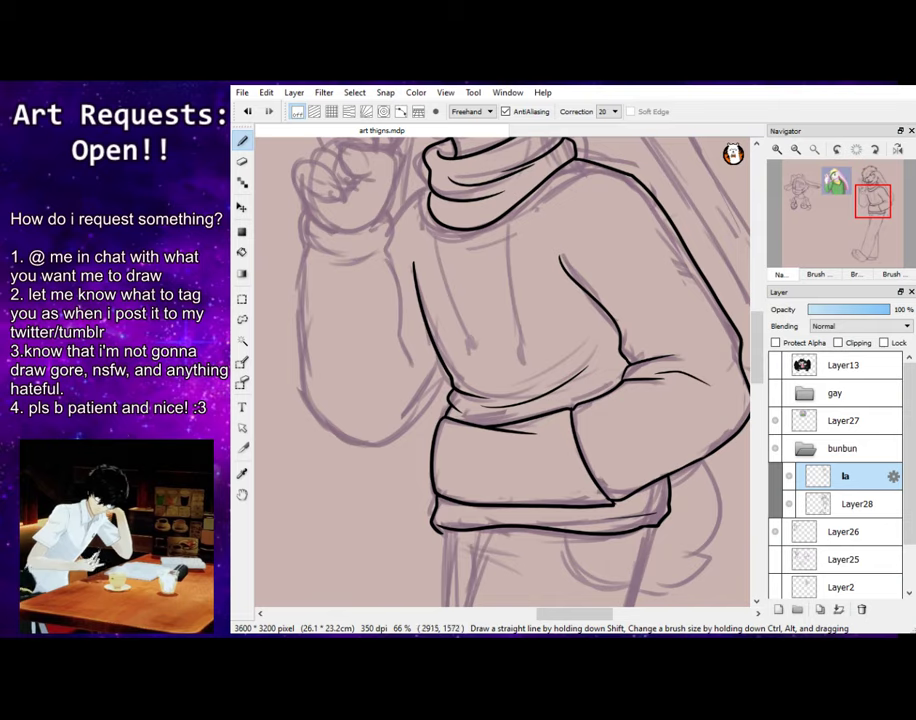
Ink the hood's edge over the shoulder and beneath the collar, cleaning up overlapping lines with the eraser
left_click_drag(868, 211, 870, 208)
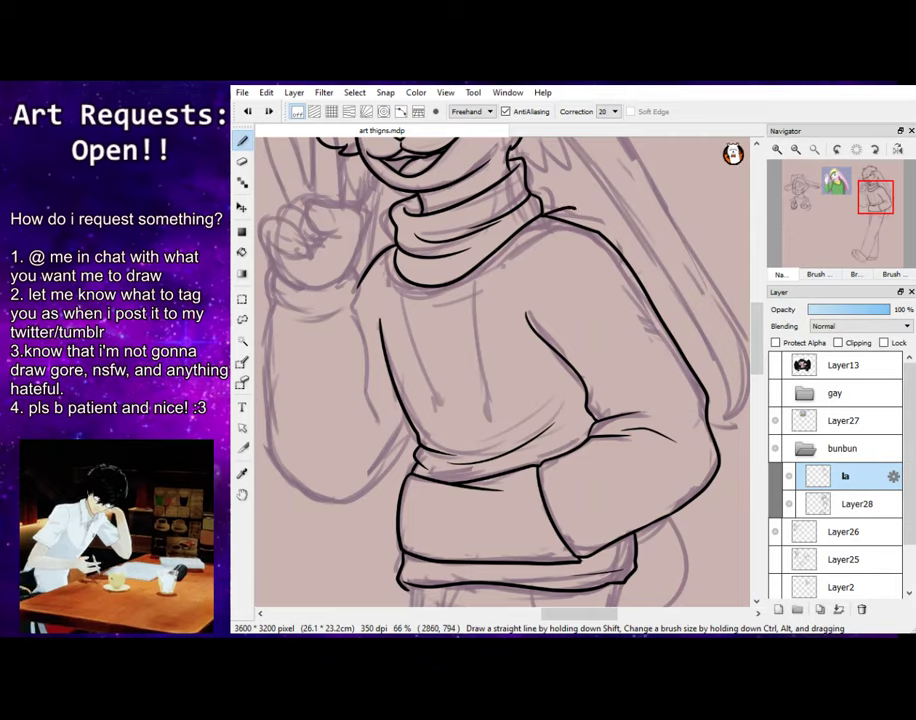
mouse_move(575, 208)
left_mouse_down()
mouse_move(613, 234)
mouse_move(616, 247)
left_mouse_up()
left_click_drag(496, 263, 575, 220)
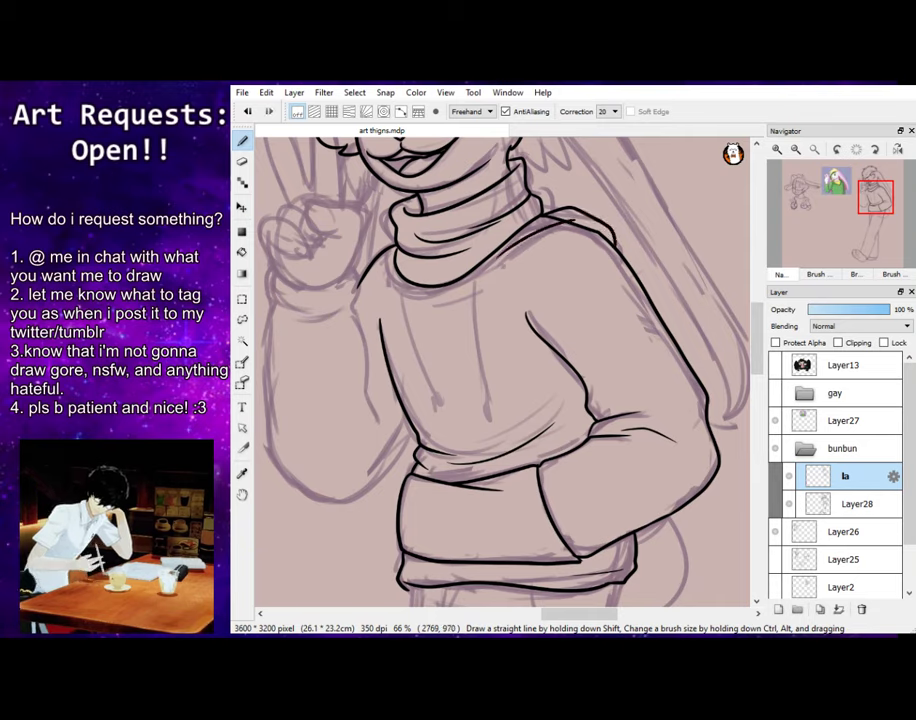
key("e")
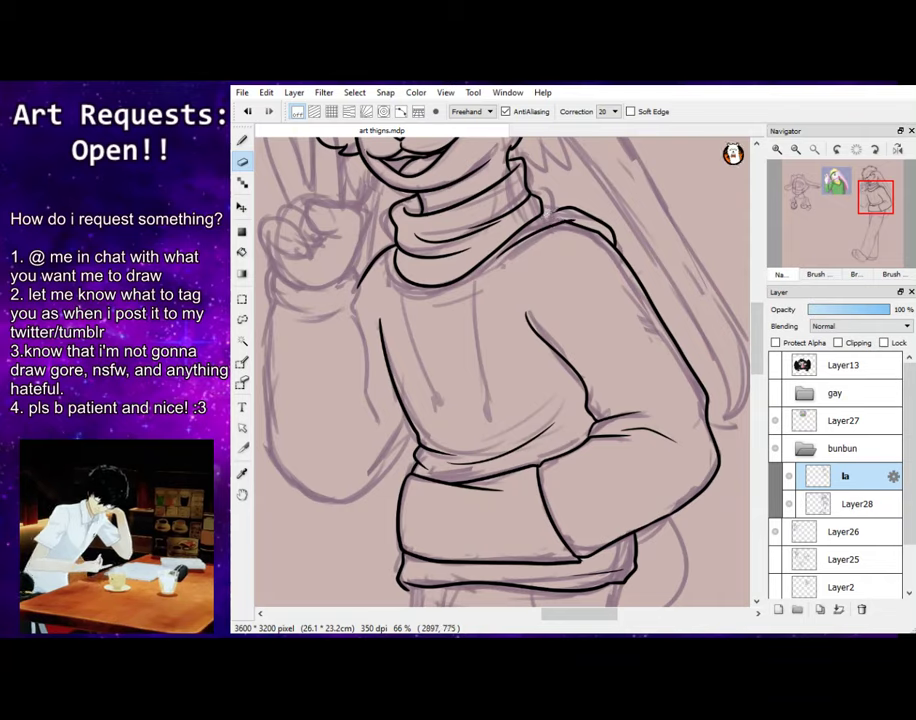
key("b")
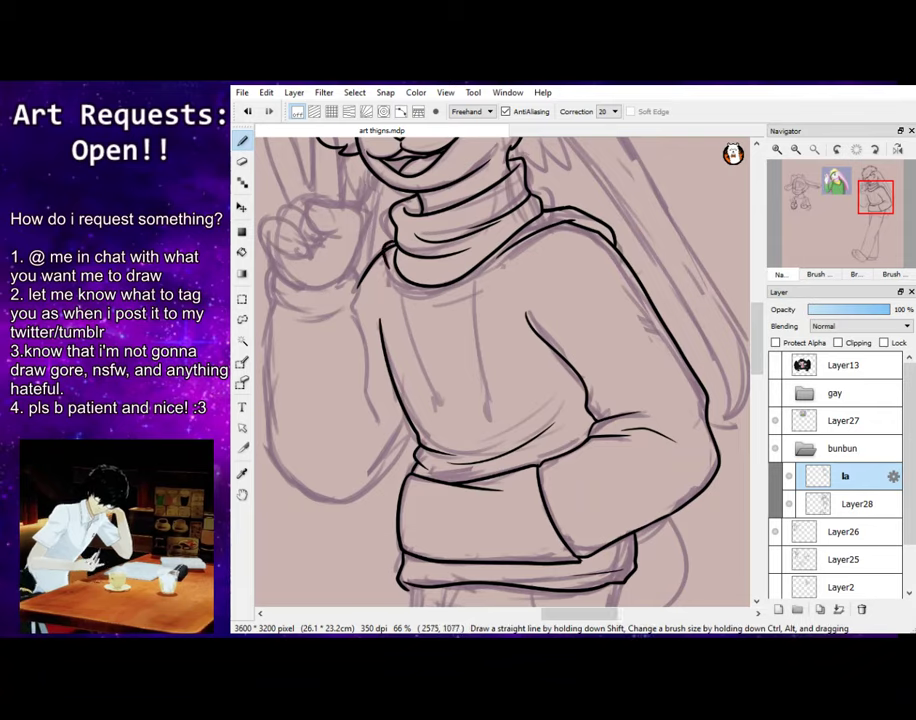
key("e")
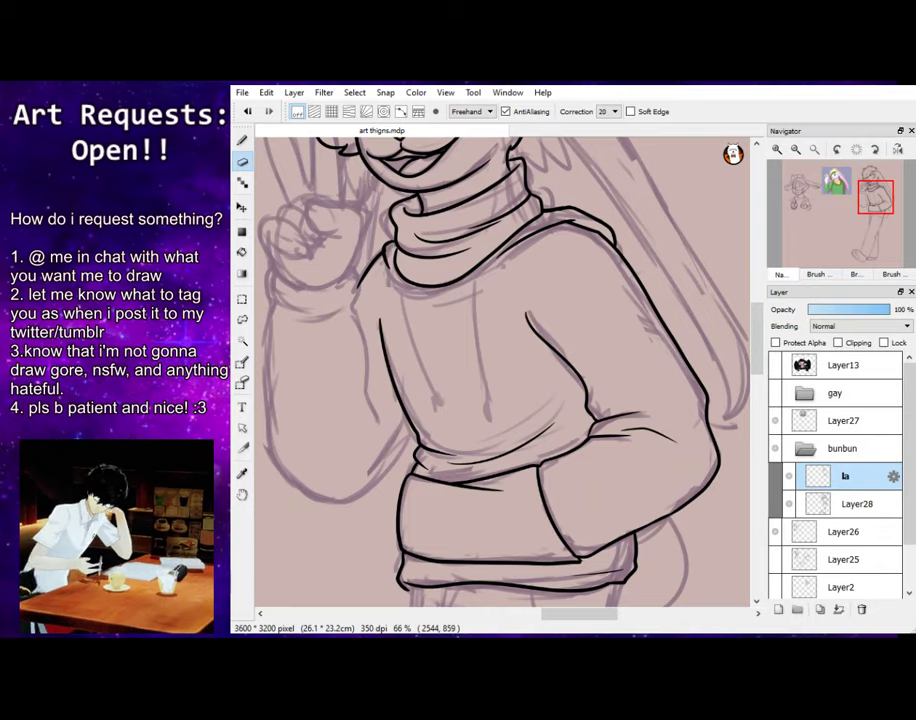
key("b")
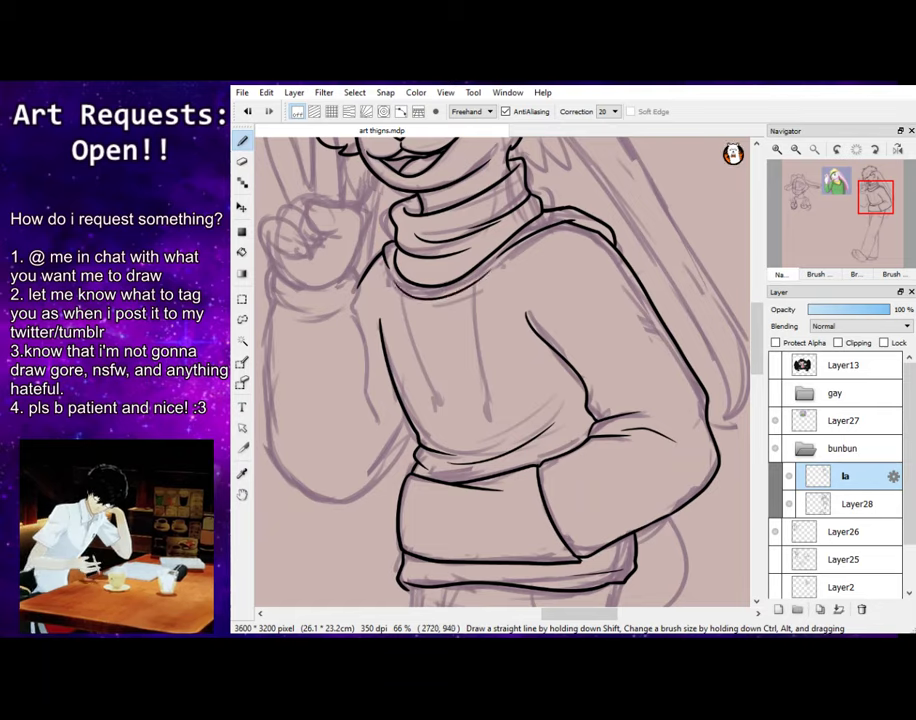
Ink the two drawstrings hanging from the collar, each ending in a small teardrop tip
left_click_drag(487, 340, 490, 398)
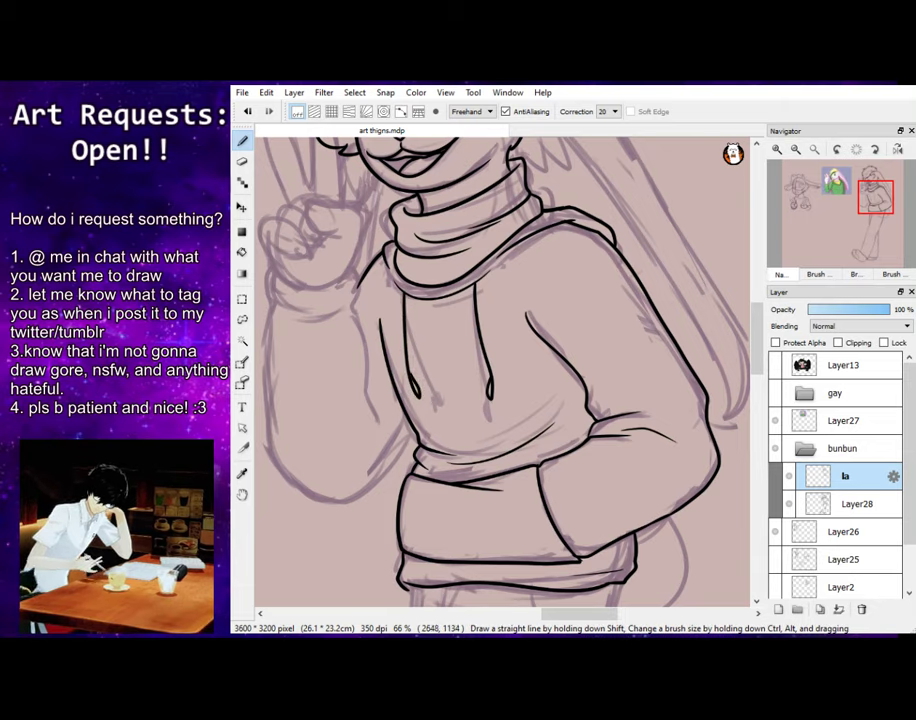
key("e")
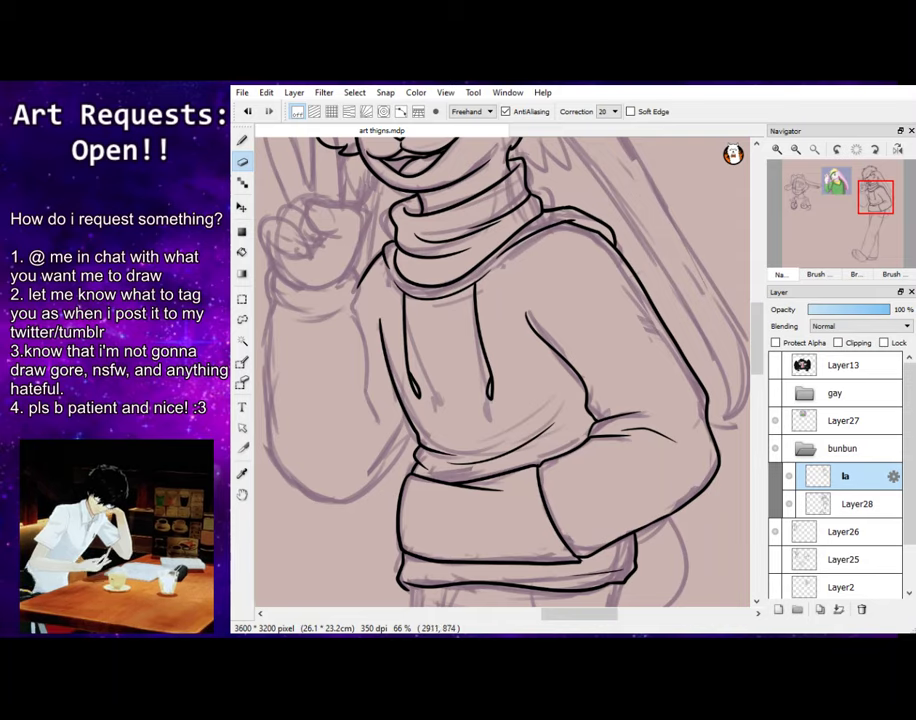
key("b")
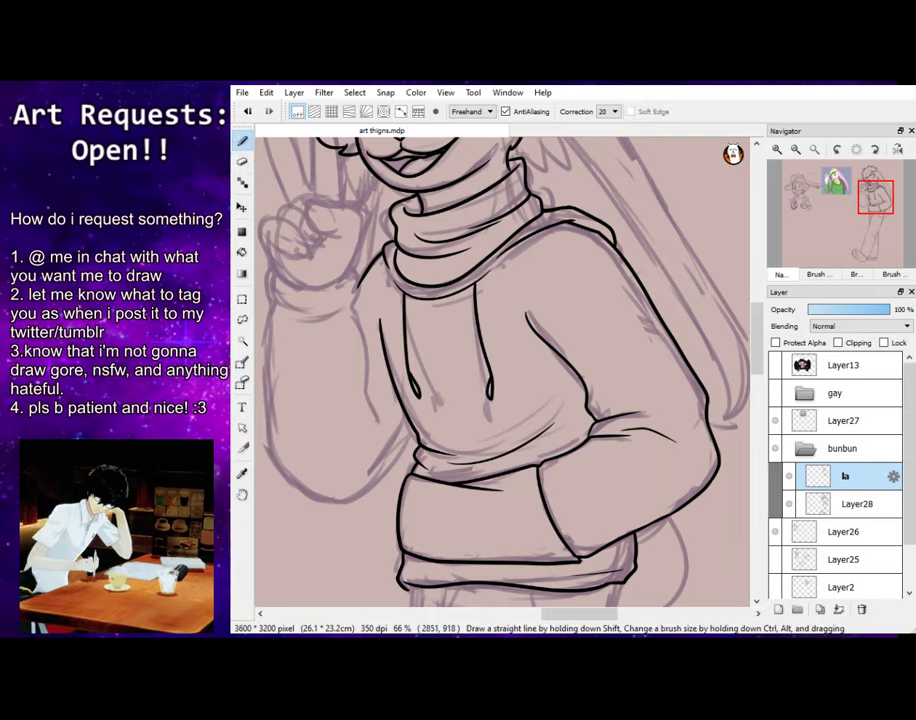
Ink the raised arm's cuff and sleeve, including the outer contour, rounded elbow and inner creases
left_click_drag(869, 208, 864, 209)
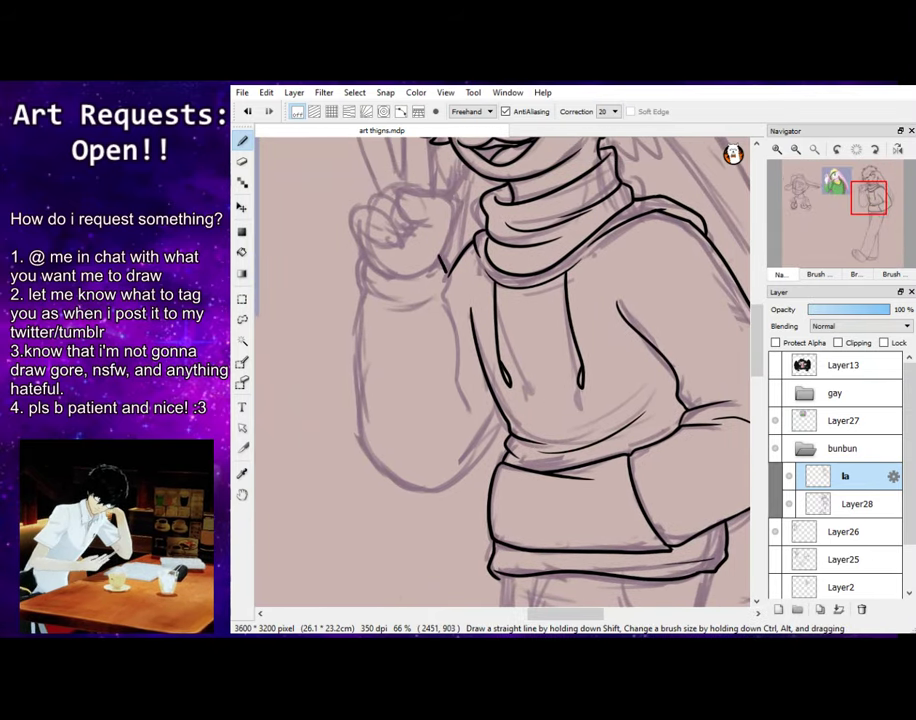
mouse_move(441, 260)
left_mouse_down()
mouse_move(419, 305)
mouse_move(357, 293)
left_mouse_up()
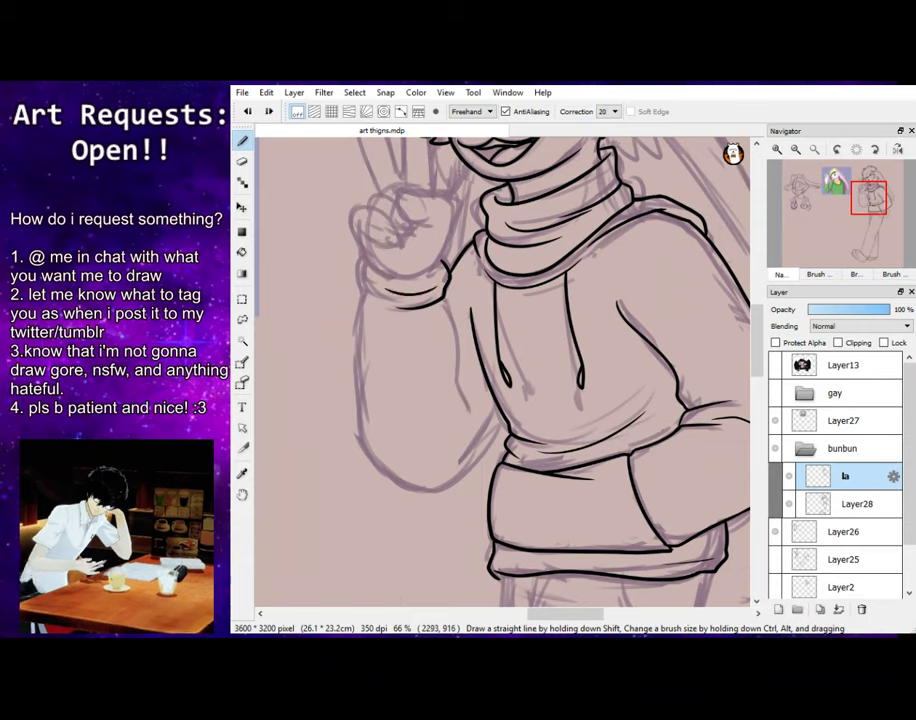
mouse_move(362, 290)
left_mouse_down()
mouse_move(350, 402)
mouse_move(360, 436)
mouse_move(418, 484)
mouse_move(470, 470)
left_mouse_up()
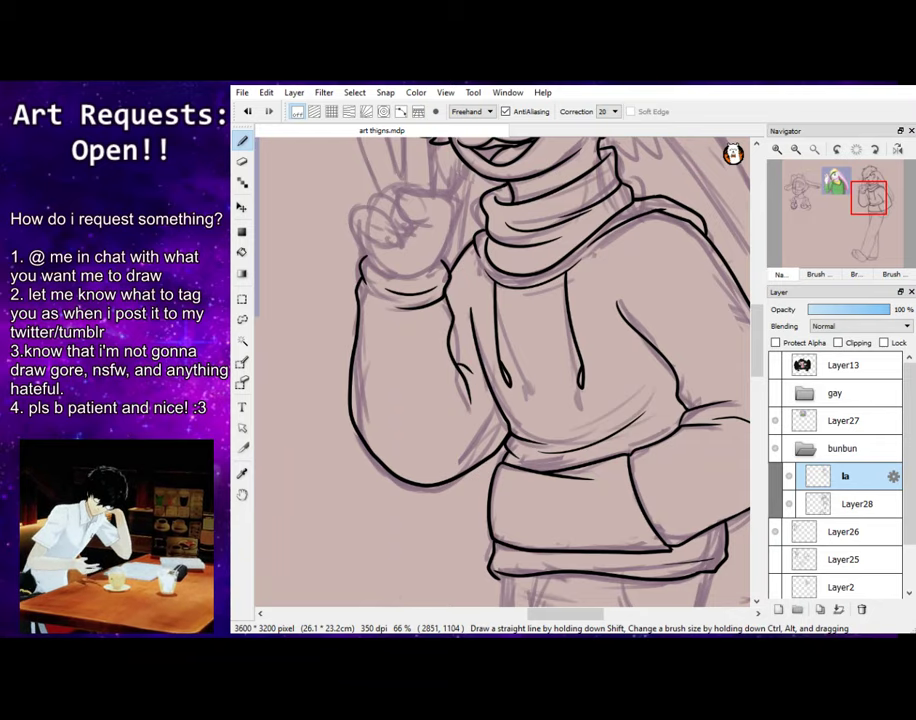
scroll(505, 370, "up", 1)
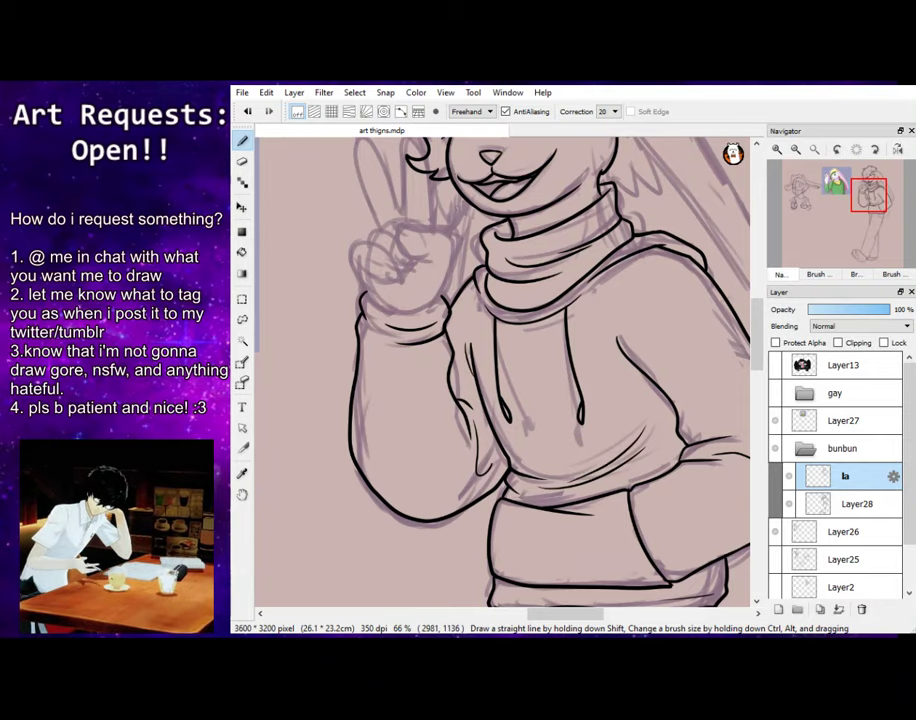
Add a new layer above the line art layer and ink the raised hand's thumb and palm edge on it
mouse_move(838, 190)
left_click_drag(864, 207, 859, 195)
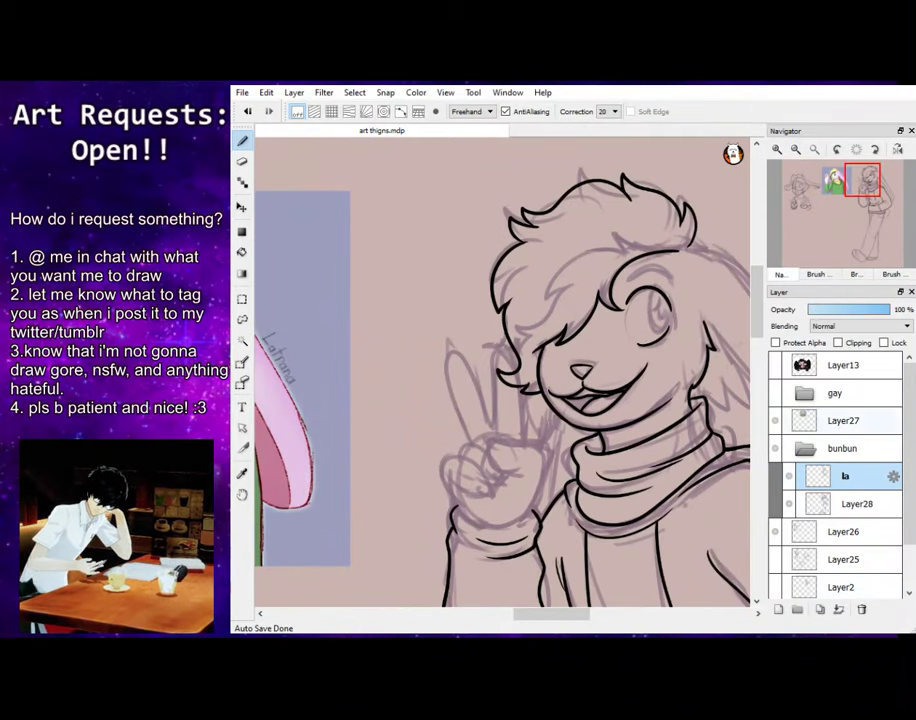
mouse_move(757, 302)
left_mouse_down()
mouse_move(757, 326)
mouse_move(757, 308)
left_mouse_up()
left_click(779, 609)
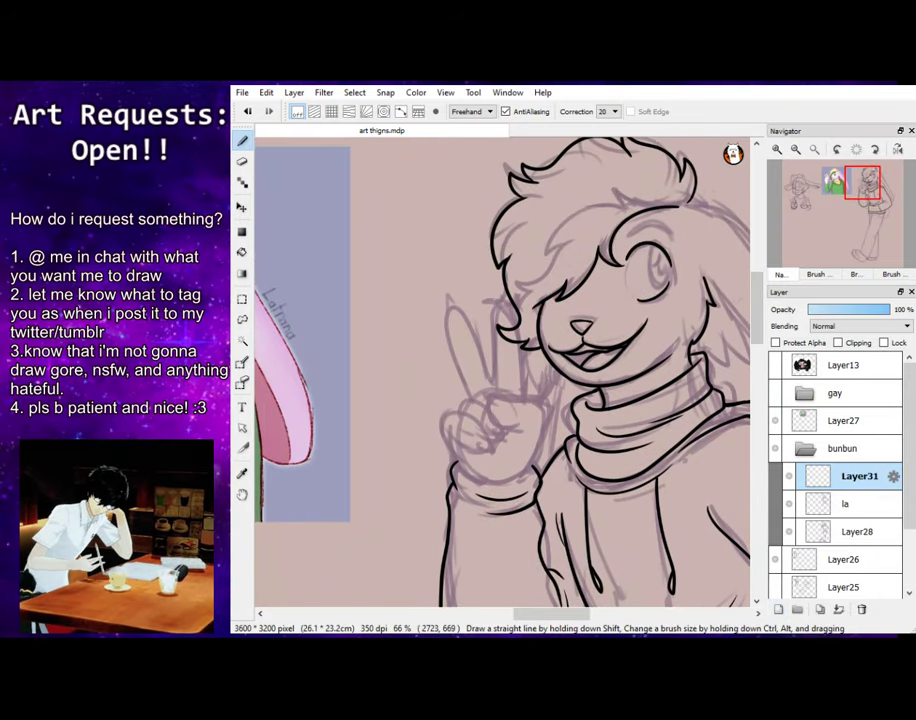
mouse_move(515, 470)
left_mouse_down()
mouse_move(543, 426)
mouse_move(507, 395)
mouse_move(495, 414)
left_mouse_up()
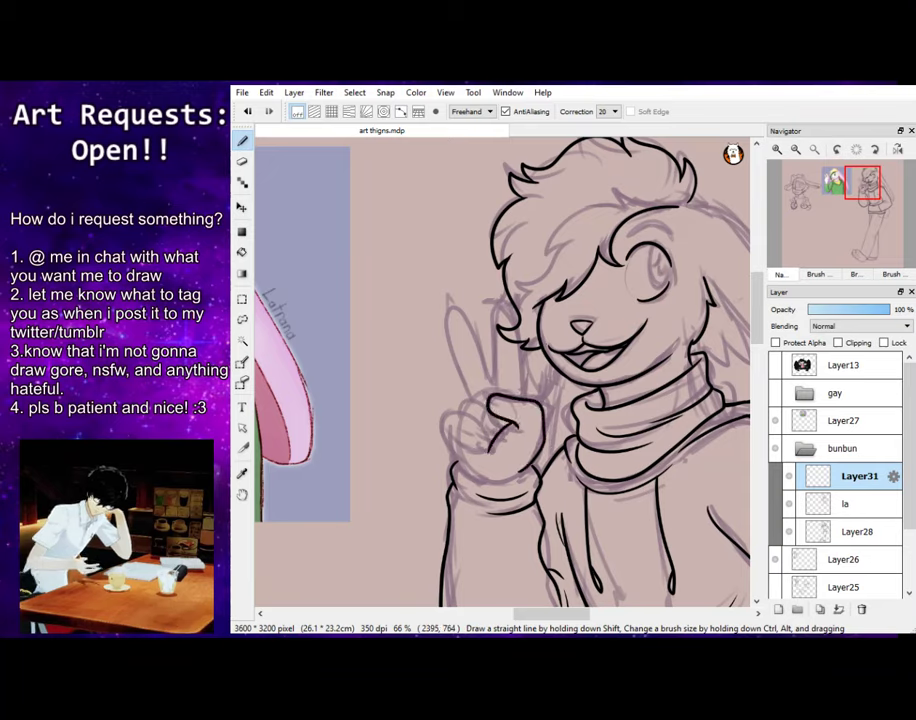
key("ctrl+z")
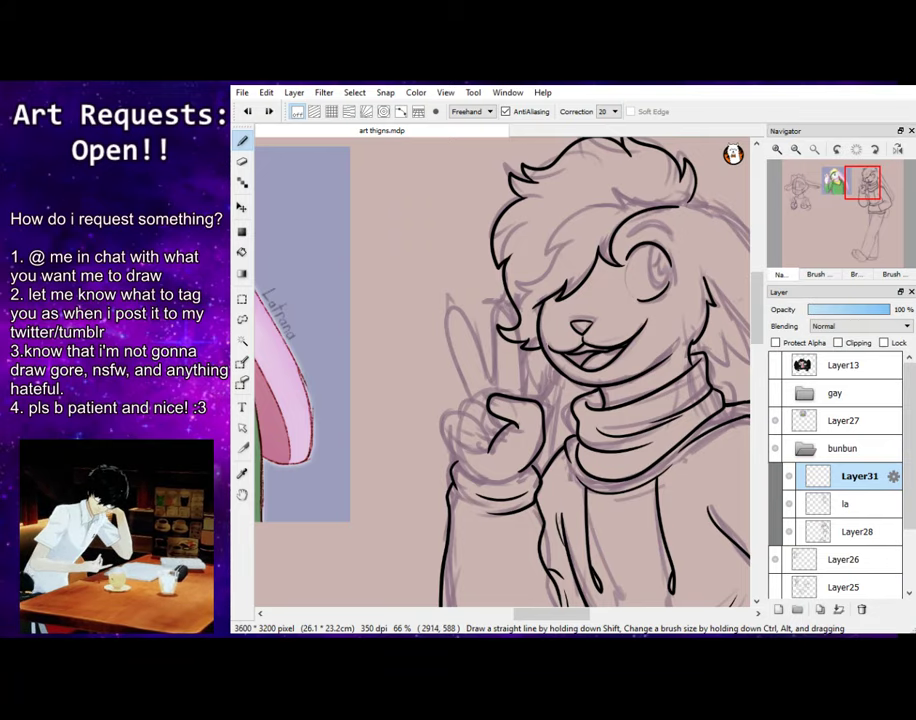
Ink the raised hand's two extended fingers in a peace sign and the folded fingers beside the thumb
left_click_drag(816, 196, 857, 198)
mouse_move(560, 375)
left_mouse_down()
mouse_move(562, 325)
mouse_move(534, 313)
left_mouse_up()
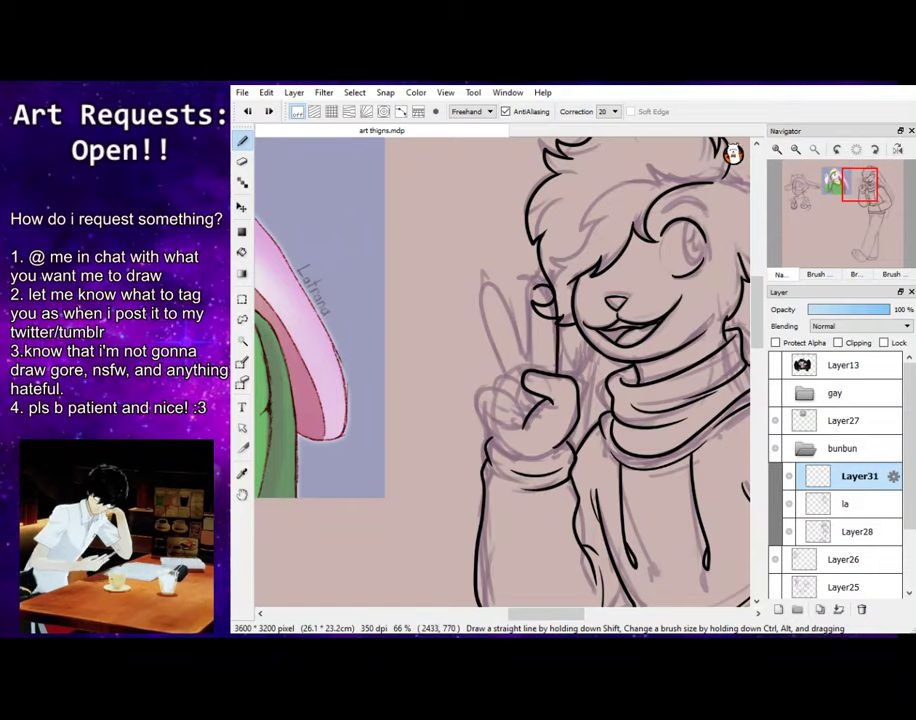
key("ctrl+z")
mouse_move(560, 375)
left_mouse_down()
mouse_move(556, 304)
mouse_move(533, 324)
mouse_move(534, 373)
mouse_move(482, 289)
mouse_move(520, 374)
left_mouse_up()
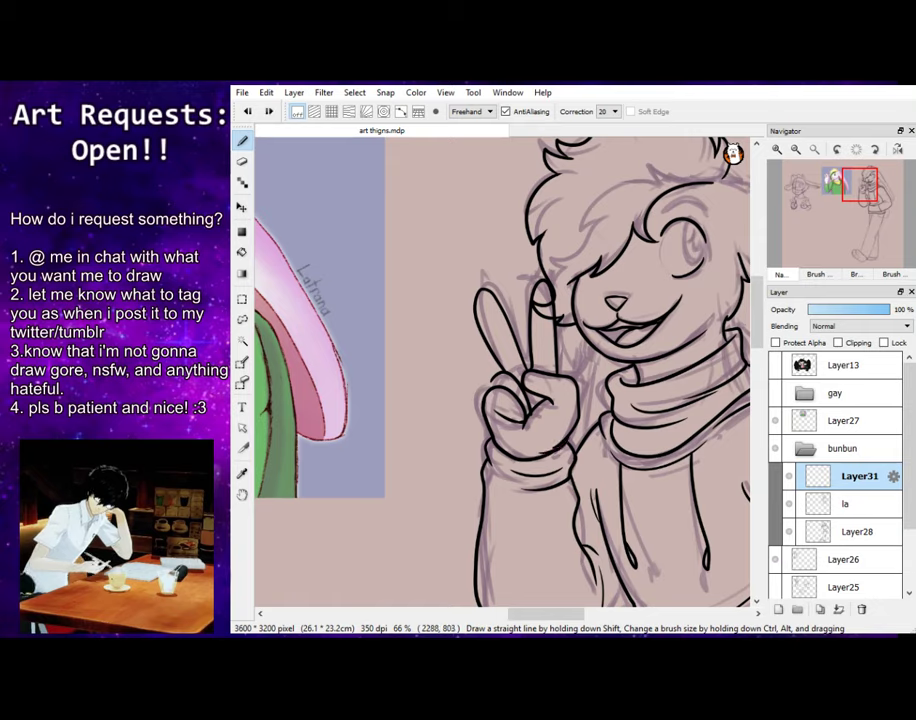
Try erasing along the raised hand's palm, set the eraser size to 12, and return to the pen
key("e")
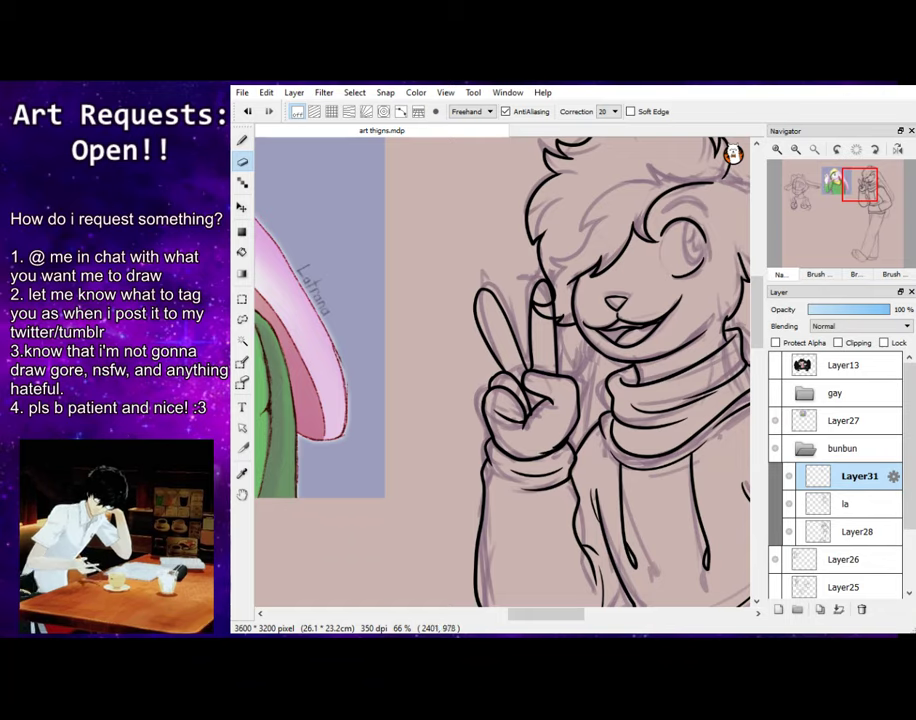
key("ctrl+z")
left_click_drag(571, 430, 543, 455)
key("ctrl+z")
left_click(819, 274)
left_click(799, 152)
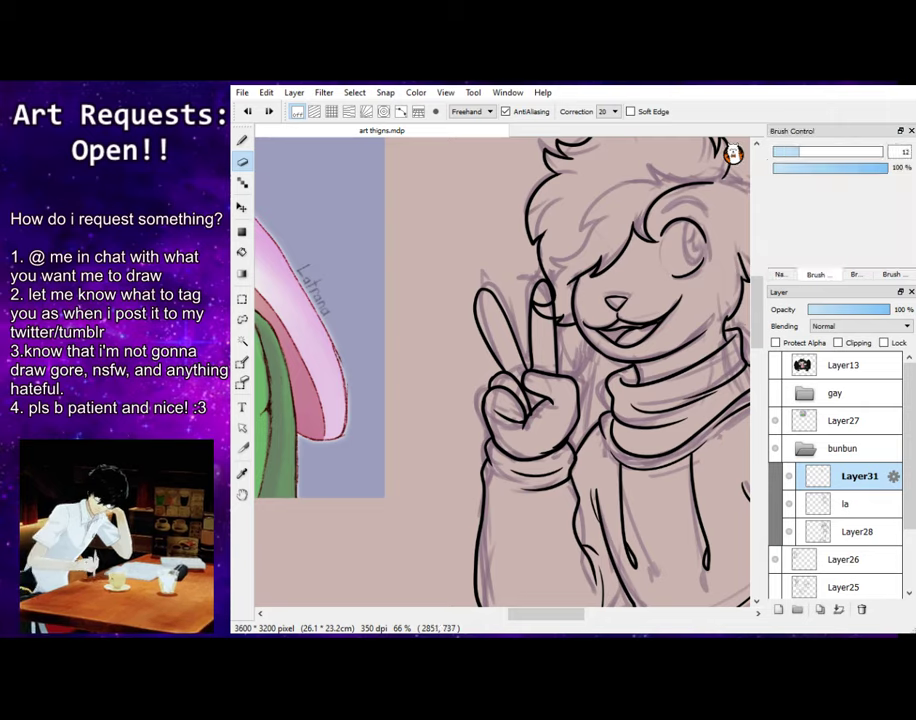
key("b")
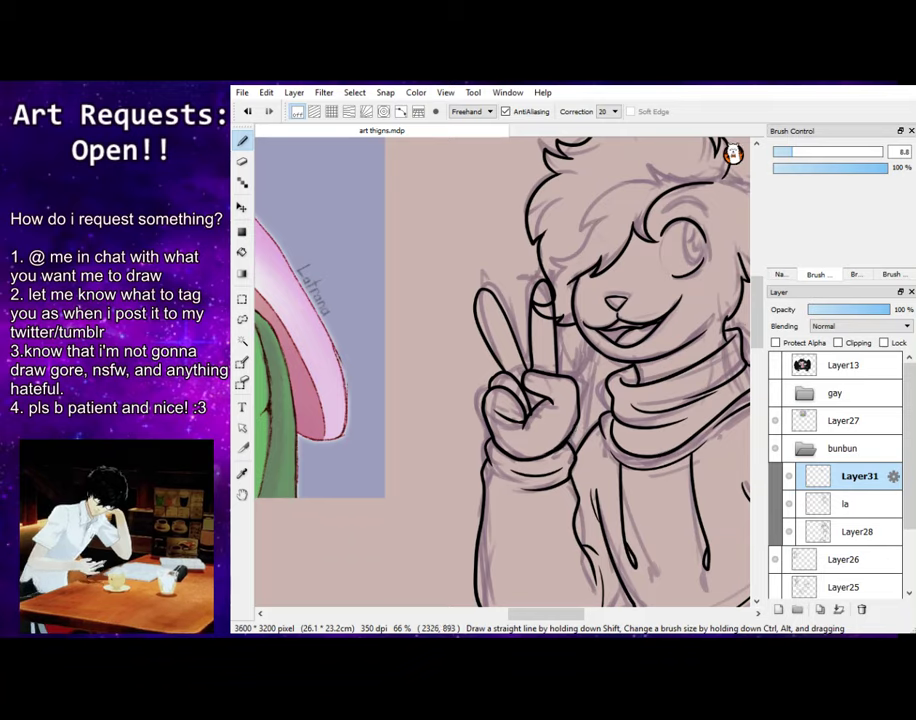
Clean up the raised hand's folded-finger lines and ink pointed tips on the two extended fingers
key("e")
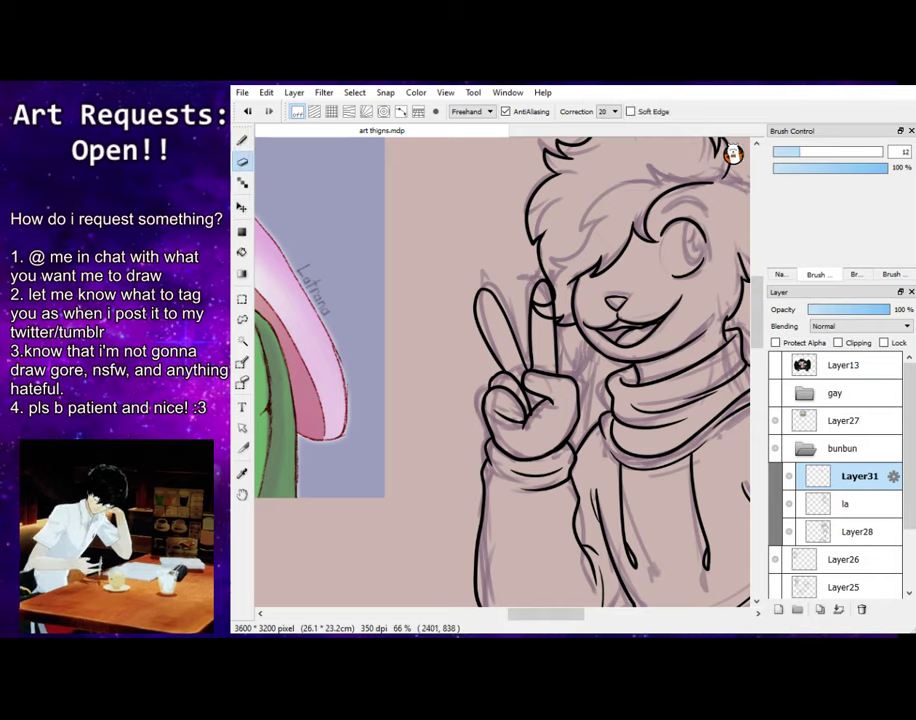
key("p")
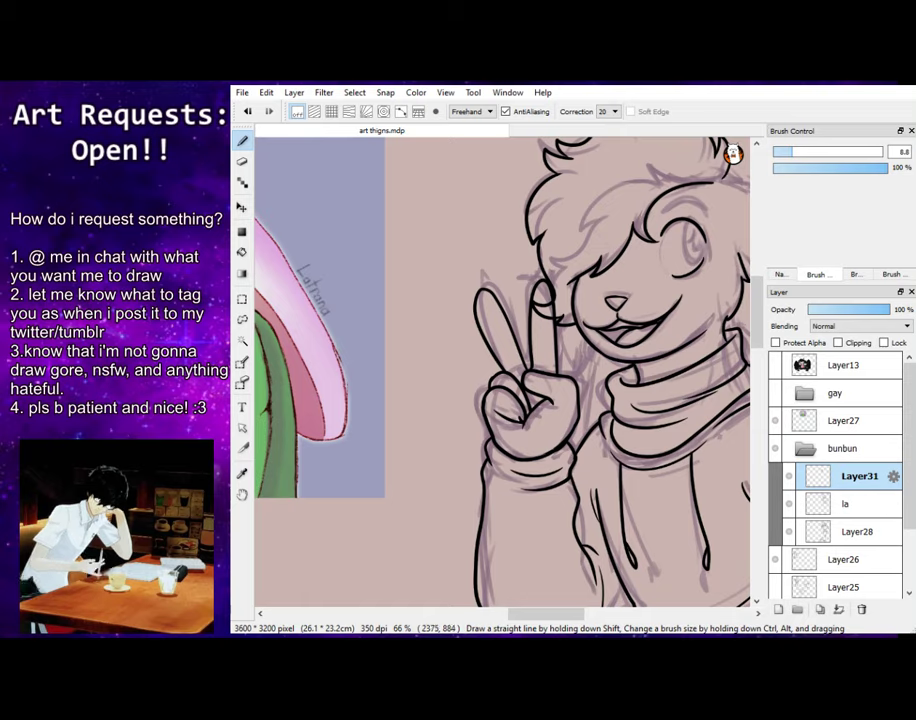
key("e")
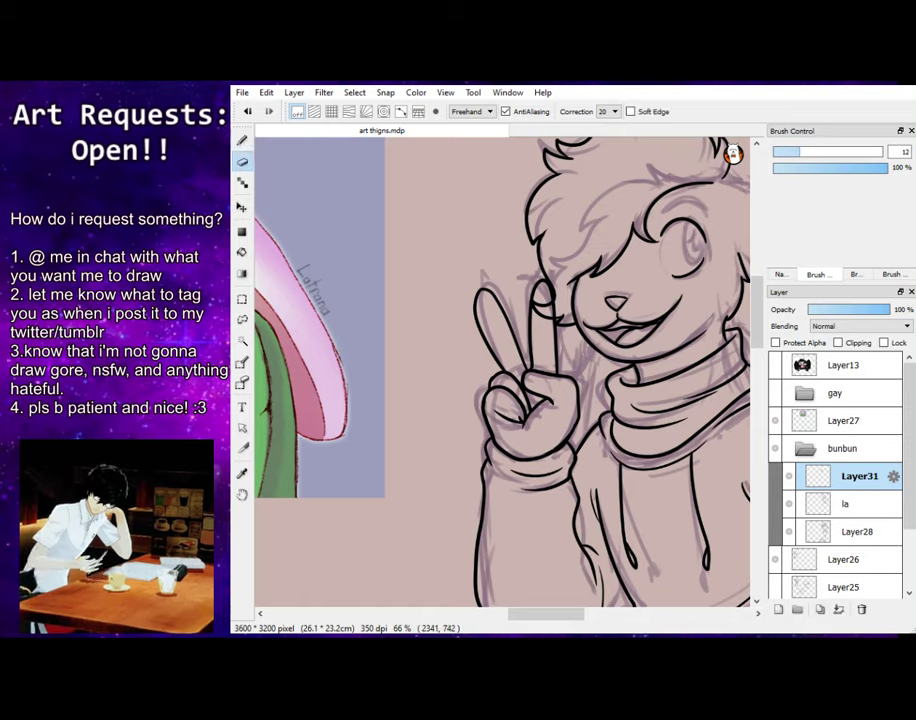
key("b")
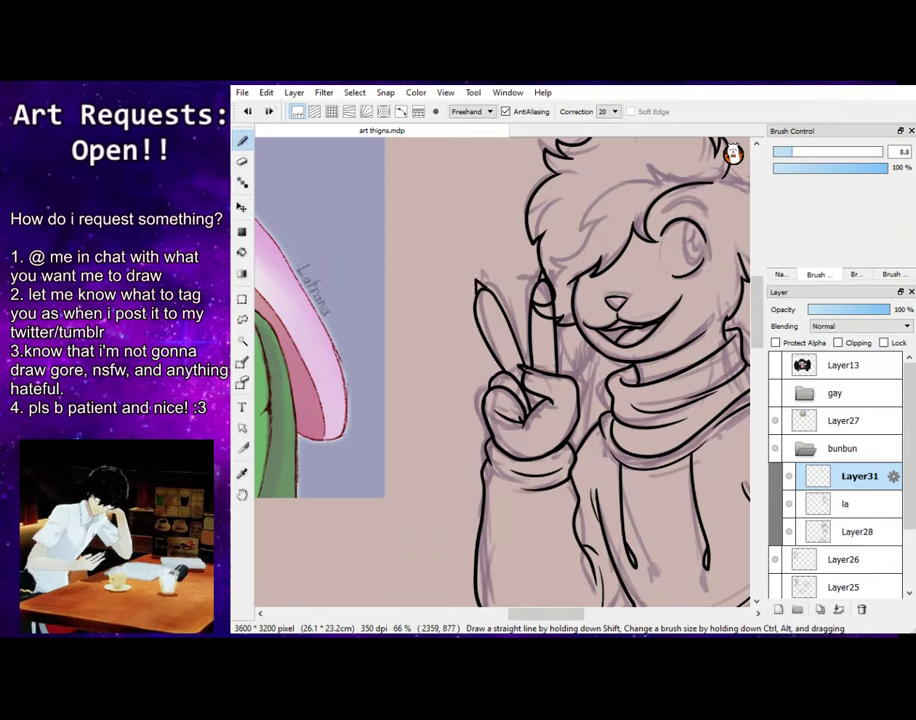
Erase the leftover rounded lines inside the extended fingertips and the la-layer lines behind them, and return to Layer31
key("e")
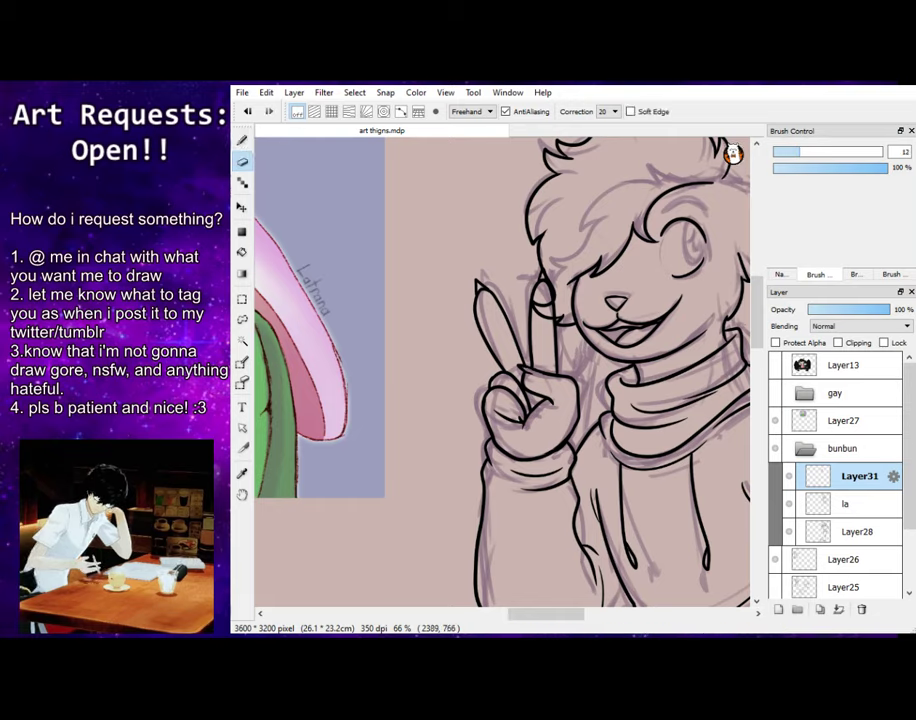
left_click(846, 504)
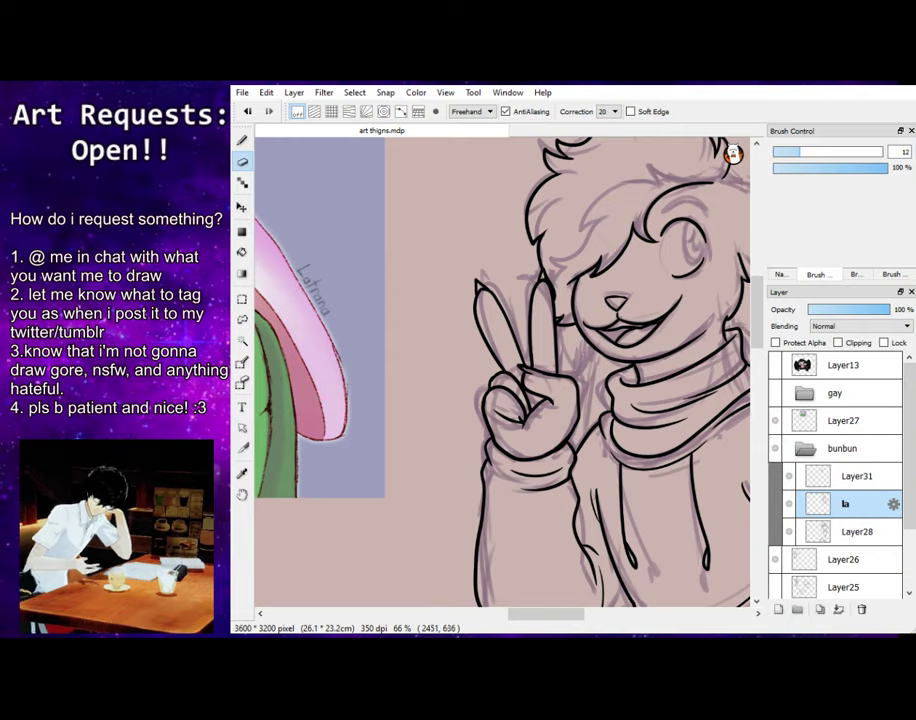
key("b")
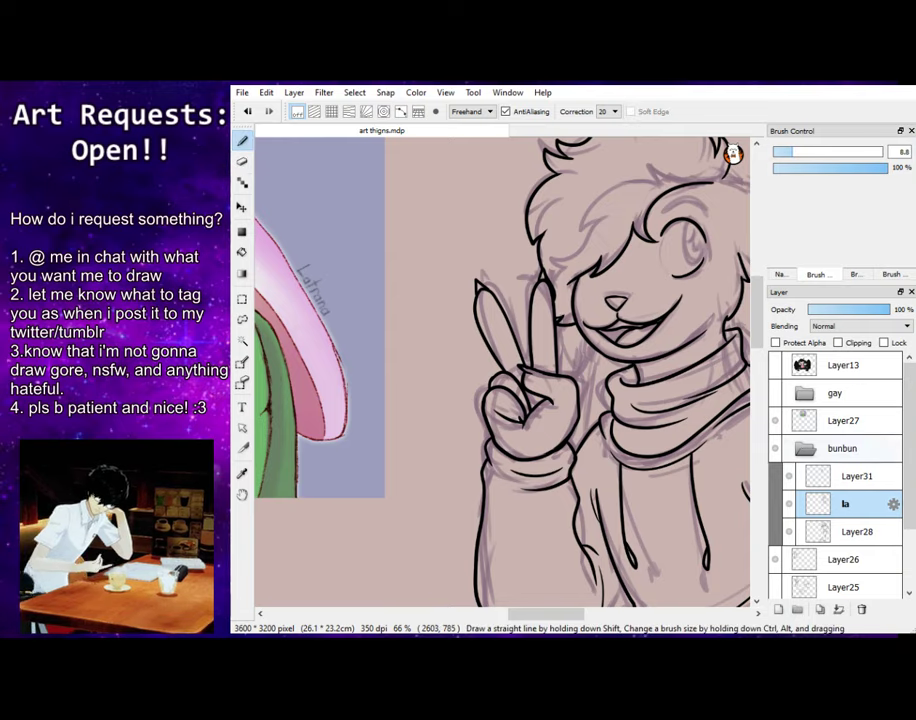
left_click(857, 476)
Merge the raised hand's layer down into the la line art layer and work on a fresh layer above it
left_click(782, 274)
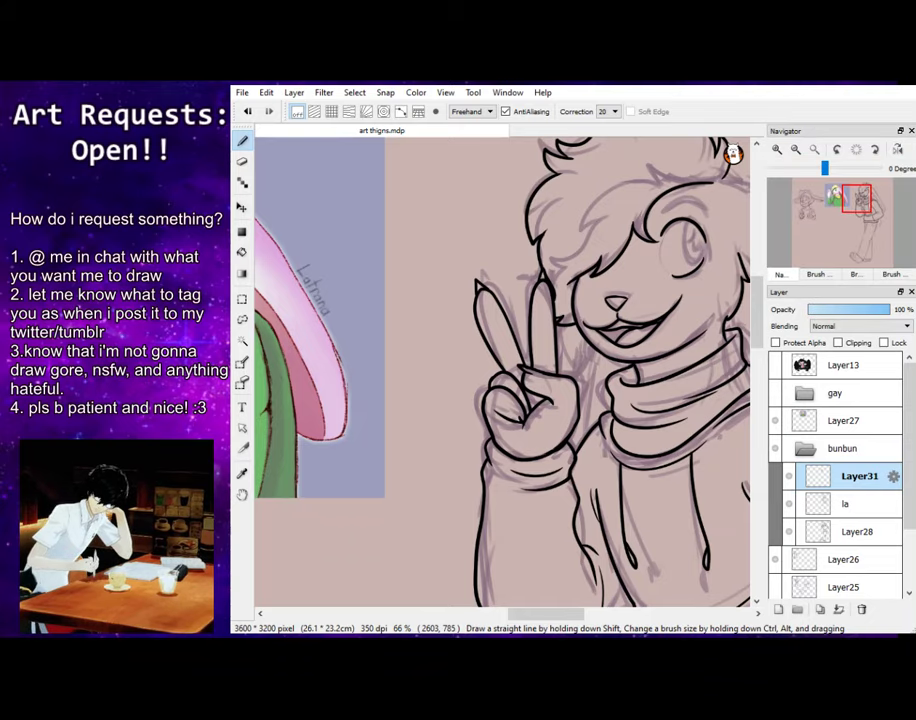
left_click(857, 204)
left_click_drag(857, 204, 871, 200)
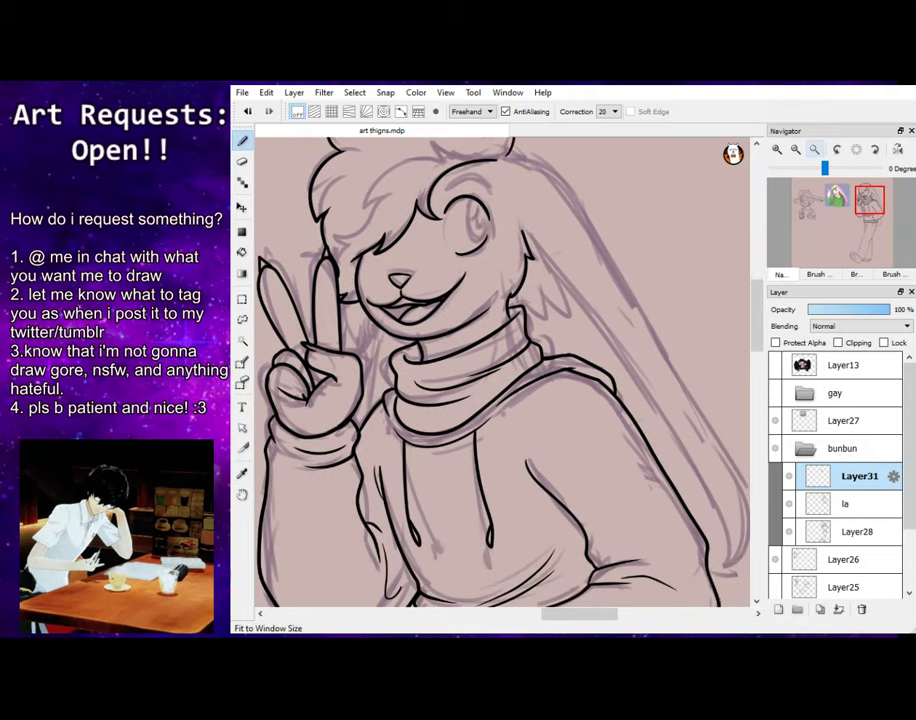
left_click(796, 149)
left_click(796, 149)
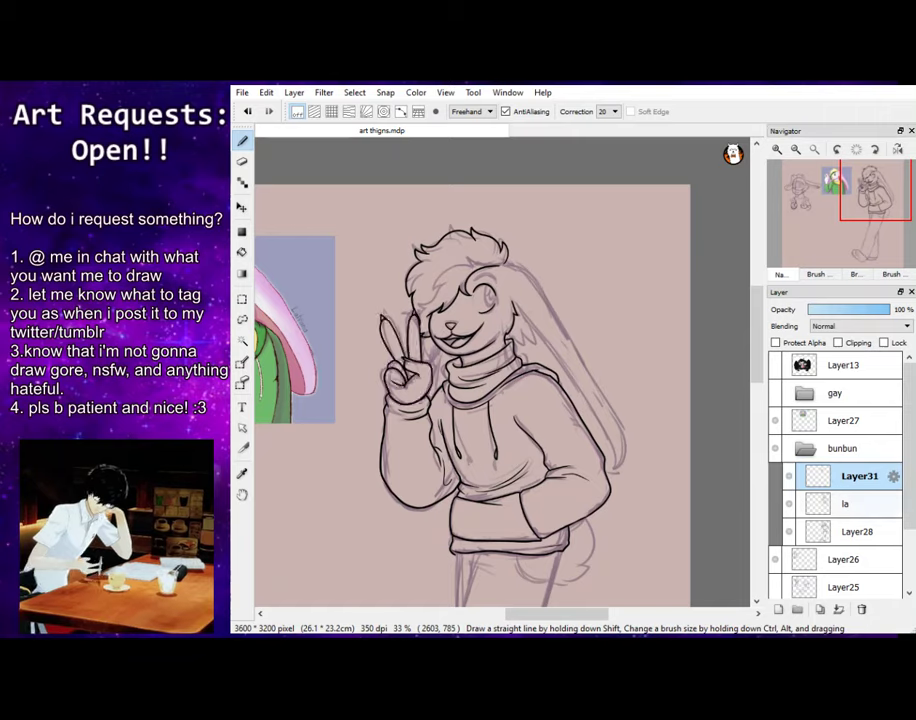
left_click(838, 609)
key("ctrl+z")
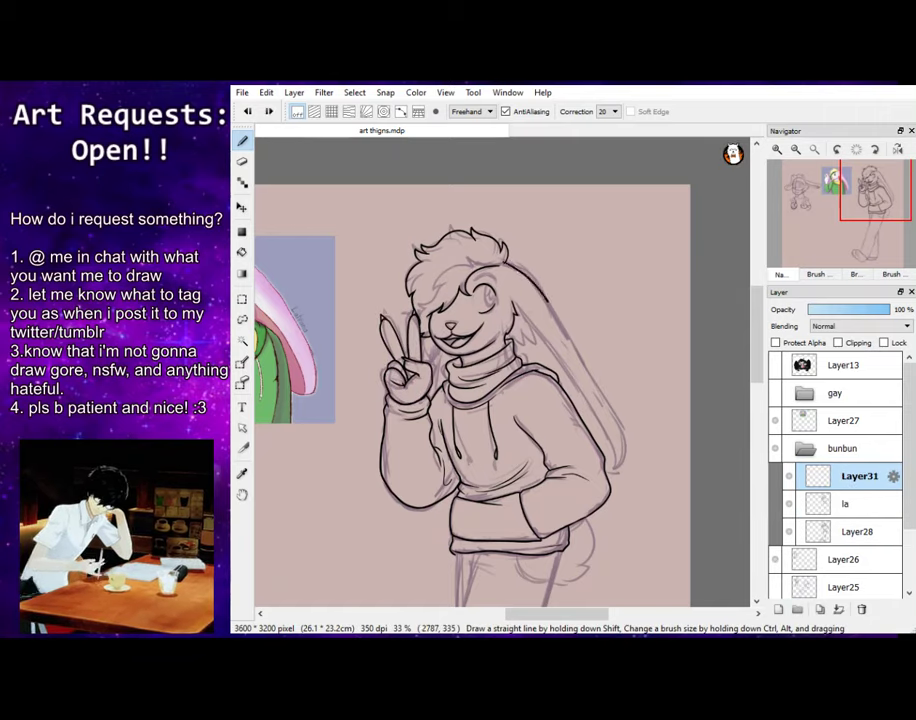
mouse_move(609, 465)
left_mouse_down()
mouse_move(572, 368)
mouse_move(526, 293)
mouse_move(609, 452)
left_mouse_up()
key("ctrl+z")
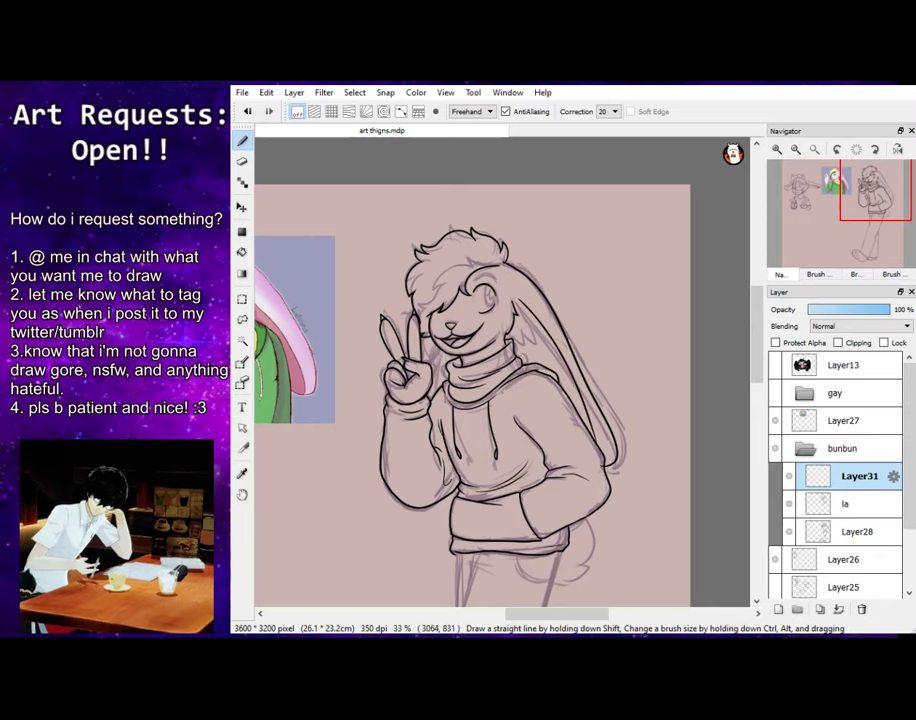
key("ctrl+z")
key("ctrl+z")
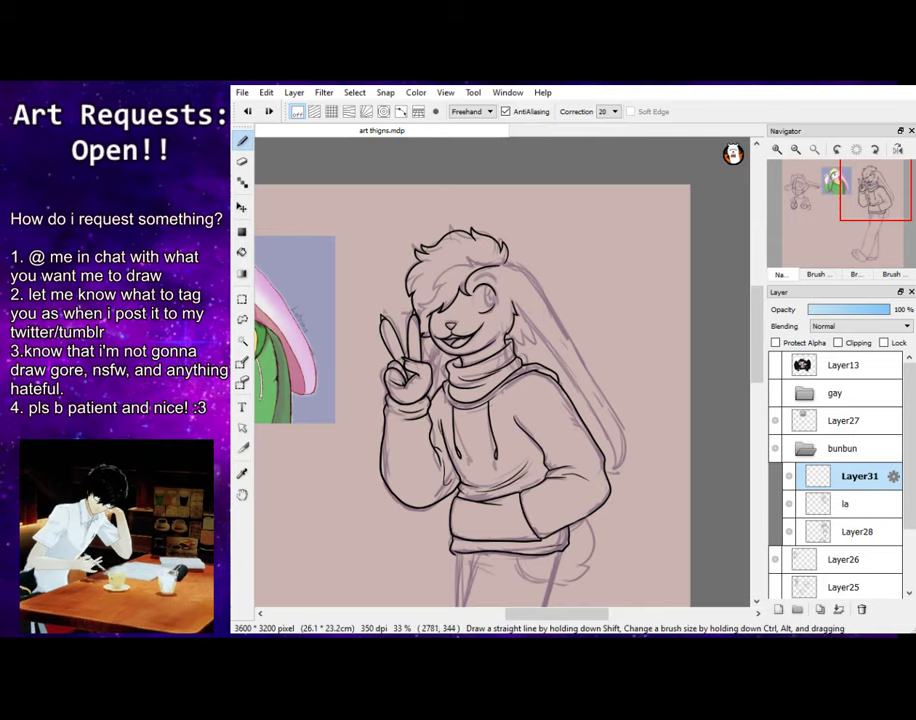
Ink the long drooping ear and cheek tuft, and erase the ear's overlap on the shoulder with the eraser at size 18
mouse_move(496, 266)
left_mouse_down()
mouse_move(556, 326)
mouse_move(606, 457)
left_mouse_up()
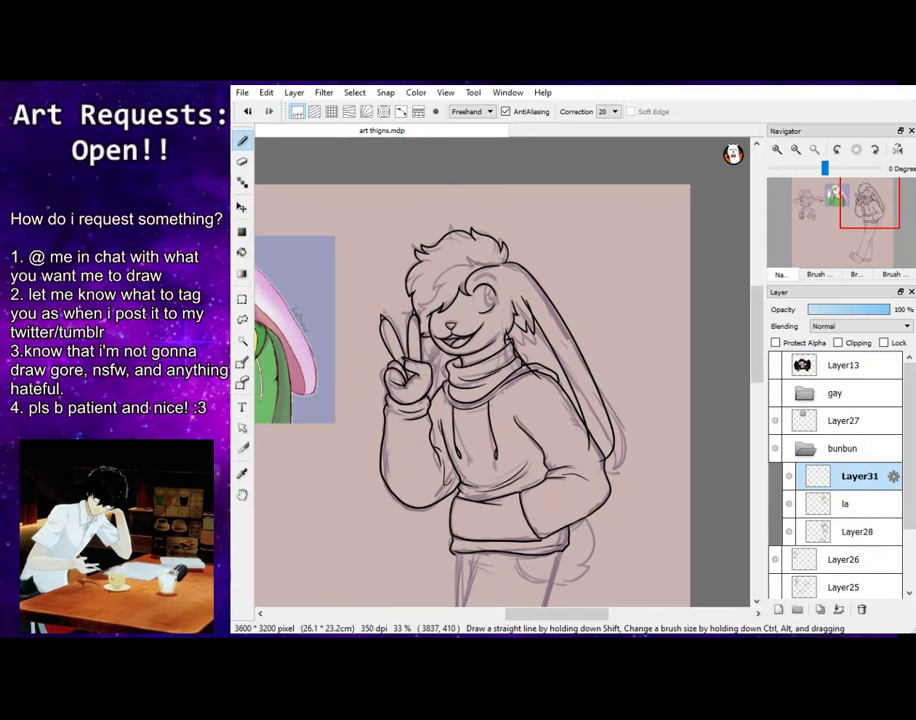
left_click(777, 149)
left_click(777, 149)
key("e")
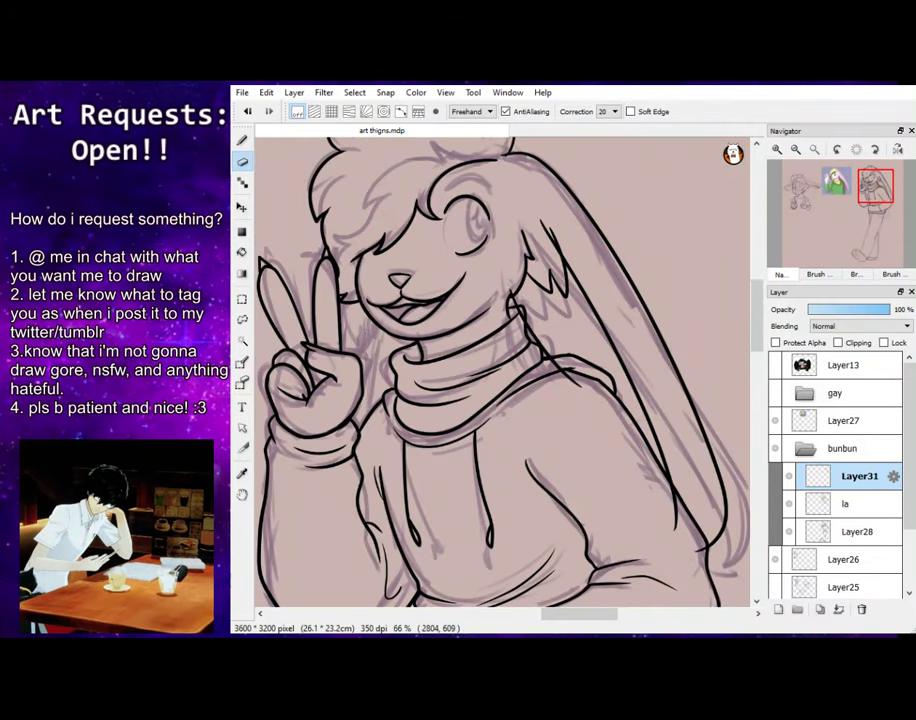
left_click(819, 274)
left_click(813, 152)
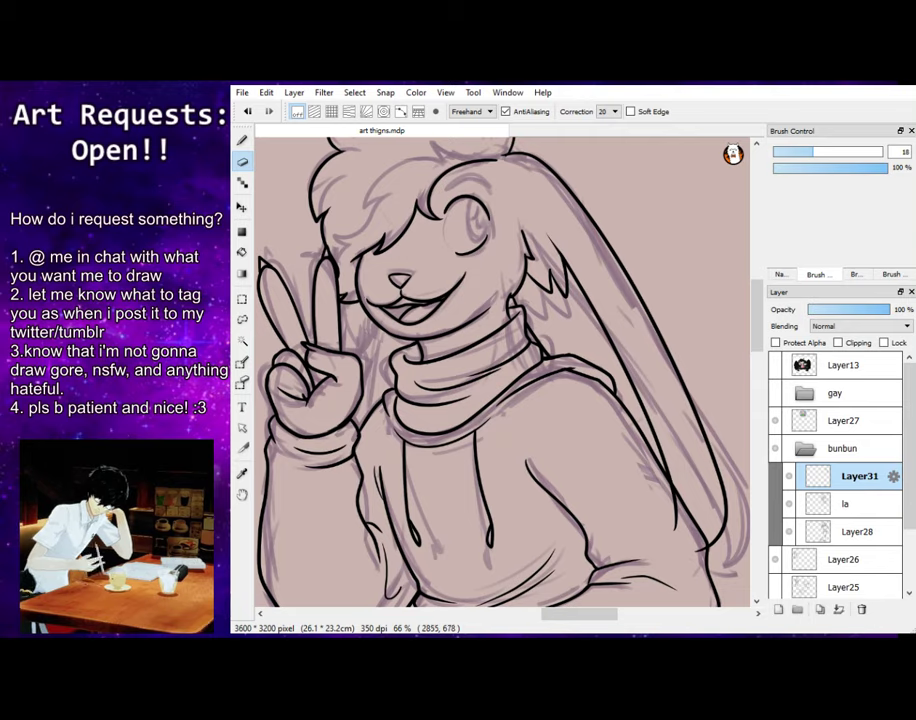
key("b")
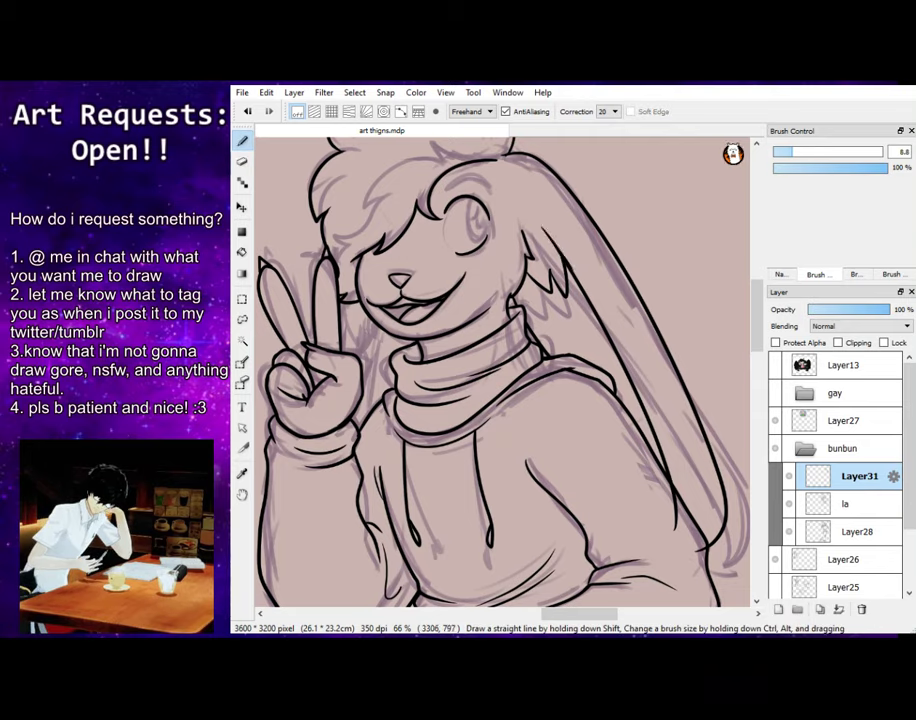
key("e")
scroll(500, 370, "down", 4)
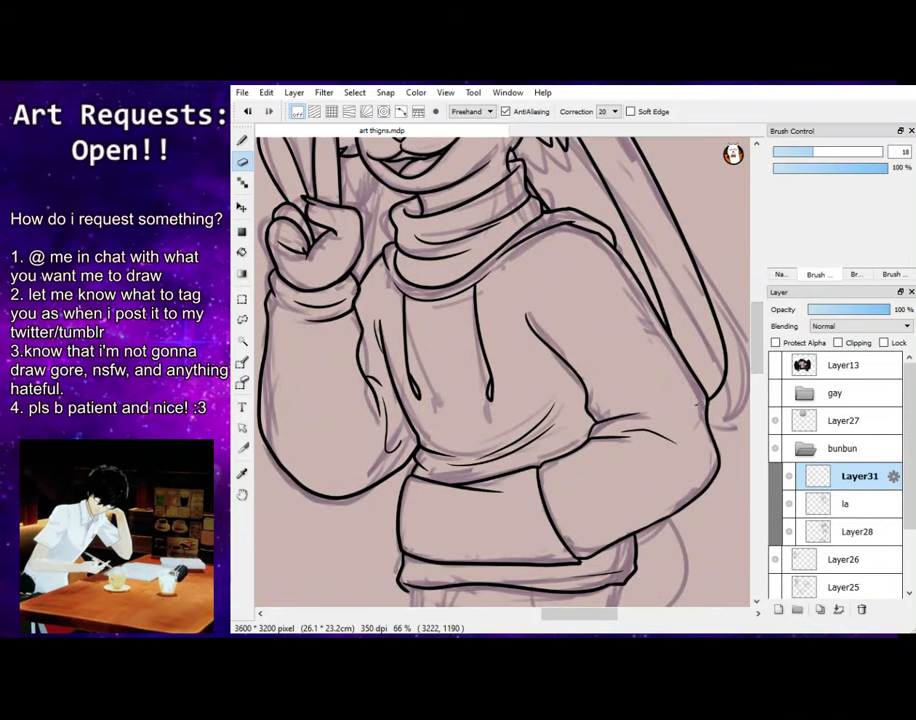
Clean up the lines where the ear meets the hair and cheek, erasing on the la layer, and return to Layer31
left_click(782, 274)
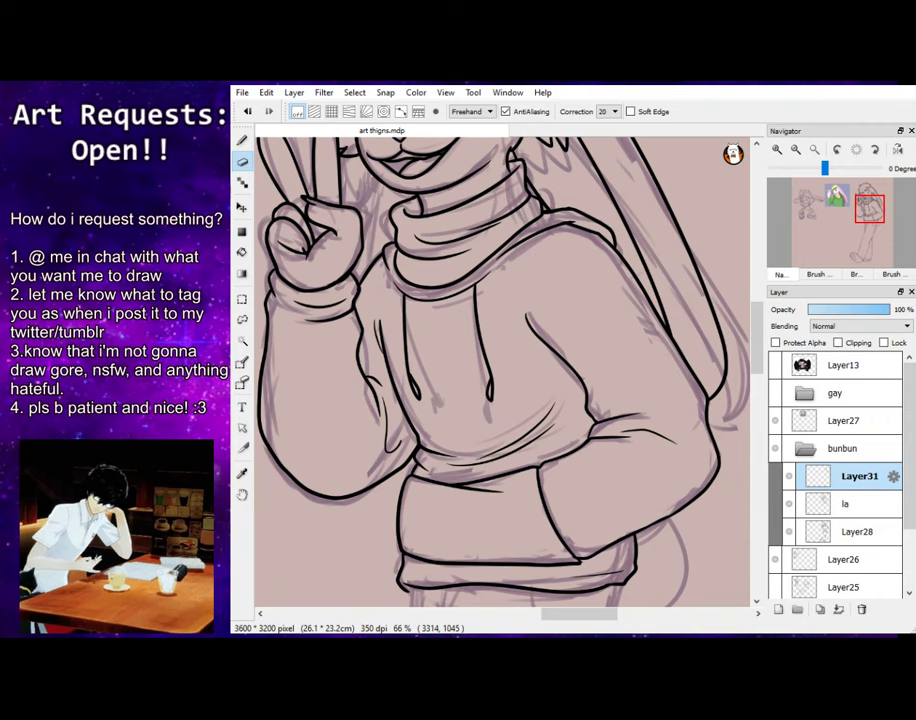
left_click(868, 192)
key("b")
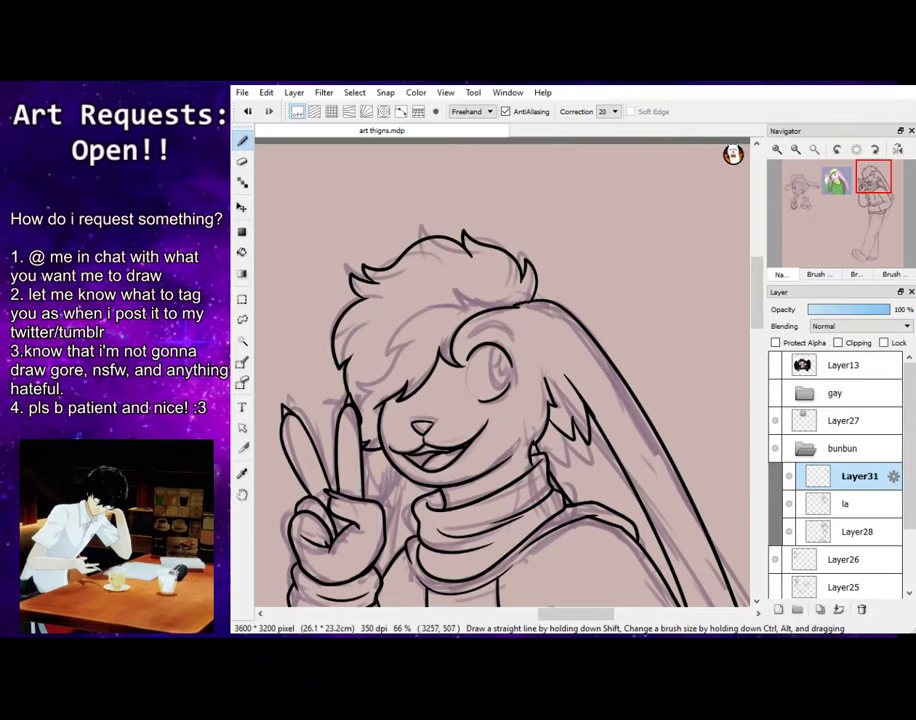
left_click(845, 504)
key("e")
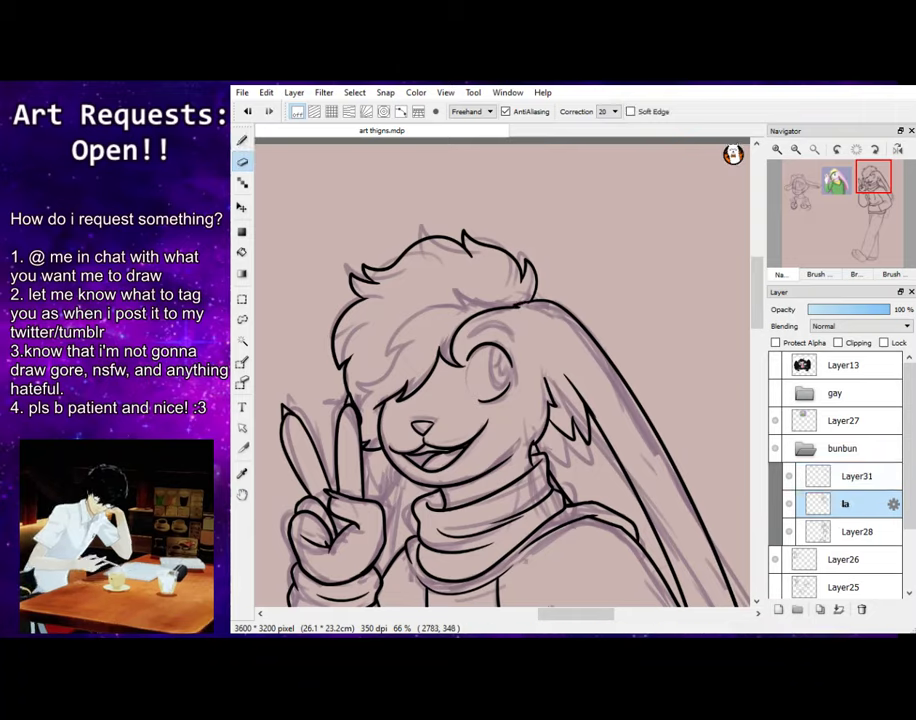
left_click(857, 476)
key("b")
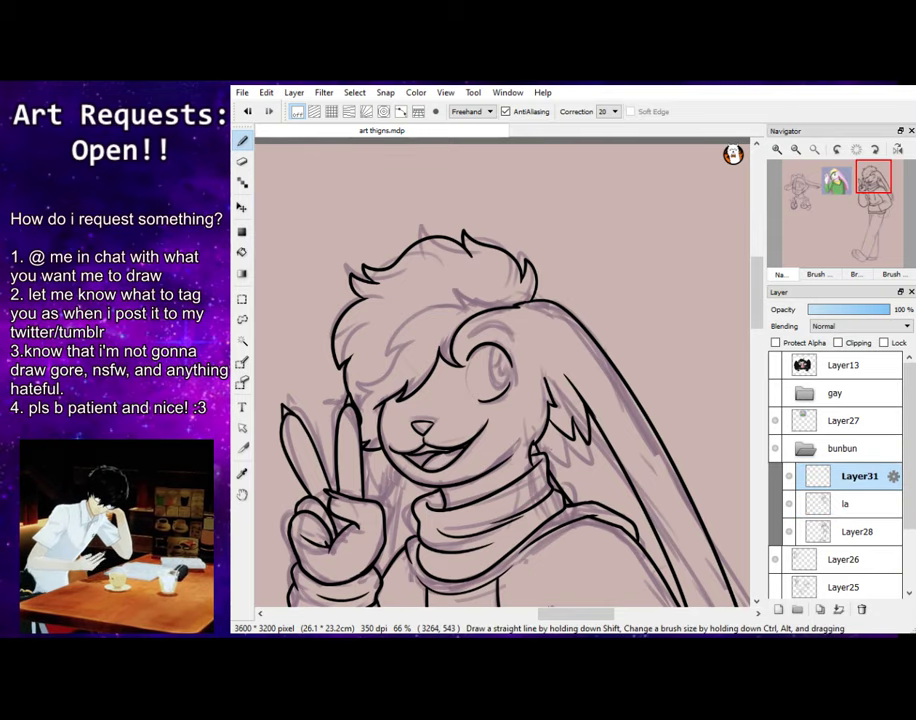
Ink the far ear's edges between the raised hand and the face, and erase the parts that cross the hand
left_click(796, 149)
mouse_move(861, 201)
left_mouse_down()
mouse_move(855, 210)
mouse_move(858, 202)
left_mouse_up()
left_click_drag(526, 294, 522, 381)
key("ctrl+z")
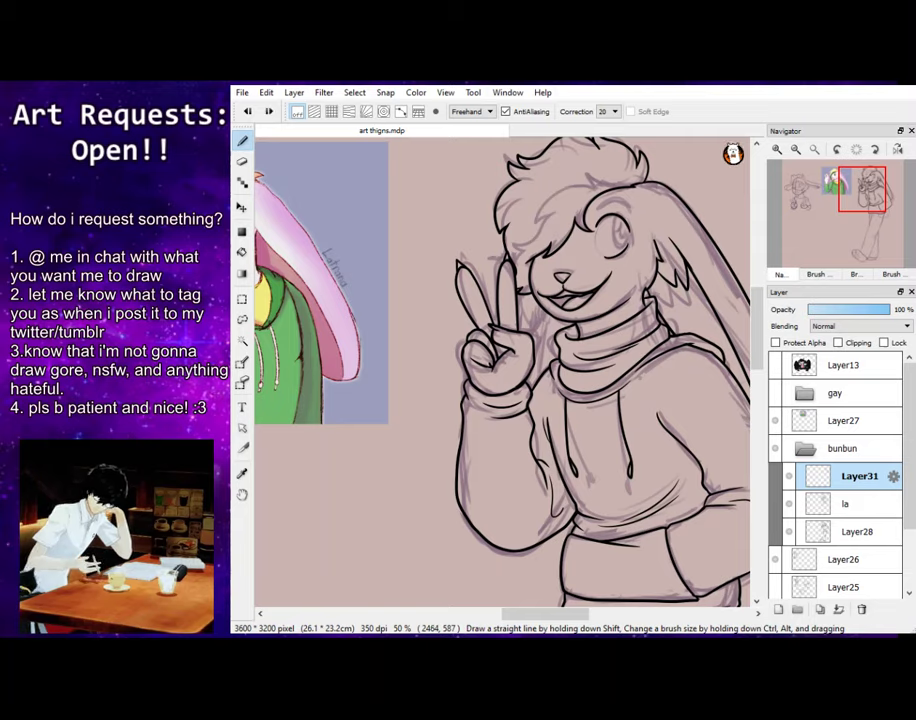
left_click_drag(526, 266, 521, 407)
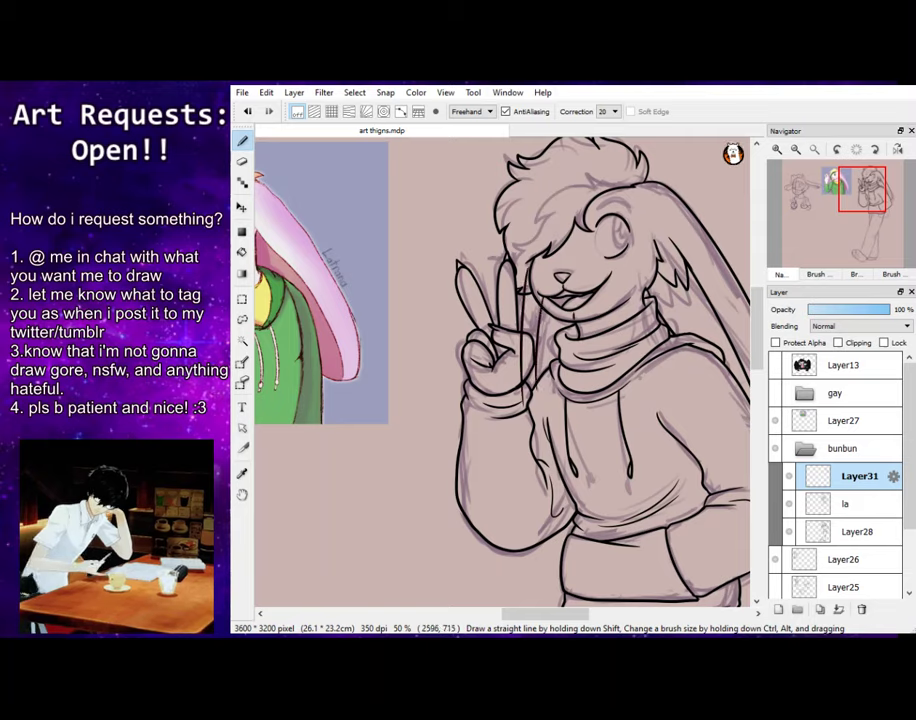
key("e")
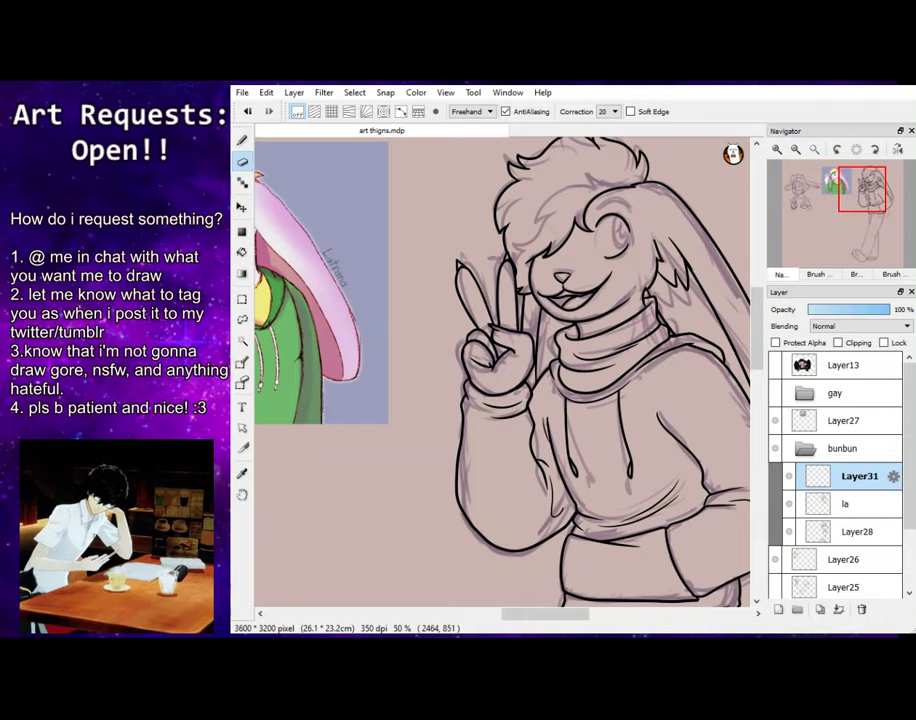
key("b")
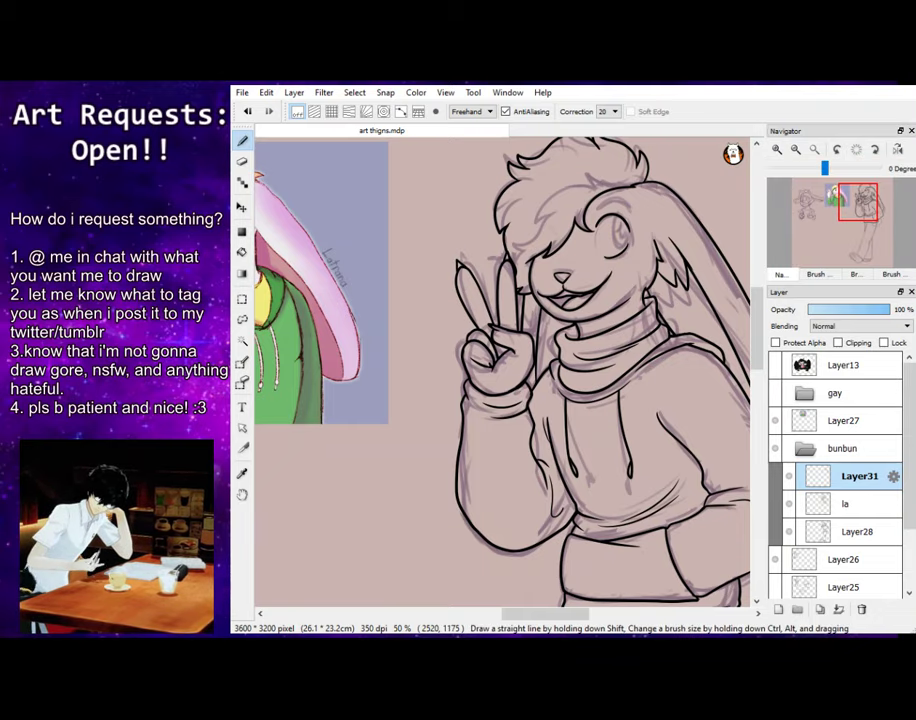
Merge the ear layer, Layer31, down into the la line art layer
mouse_move(860, 202)
left_mouse_down()
mouse_move(869, 211)
mouse_move(866, 198)
mouse_move(852, 214)
mouse_move(871, 214)
left_mouse_up()
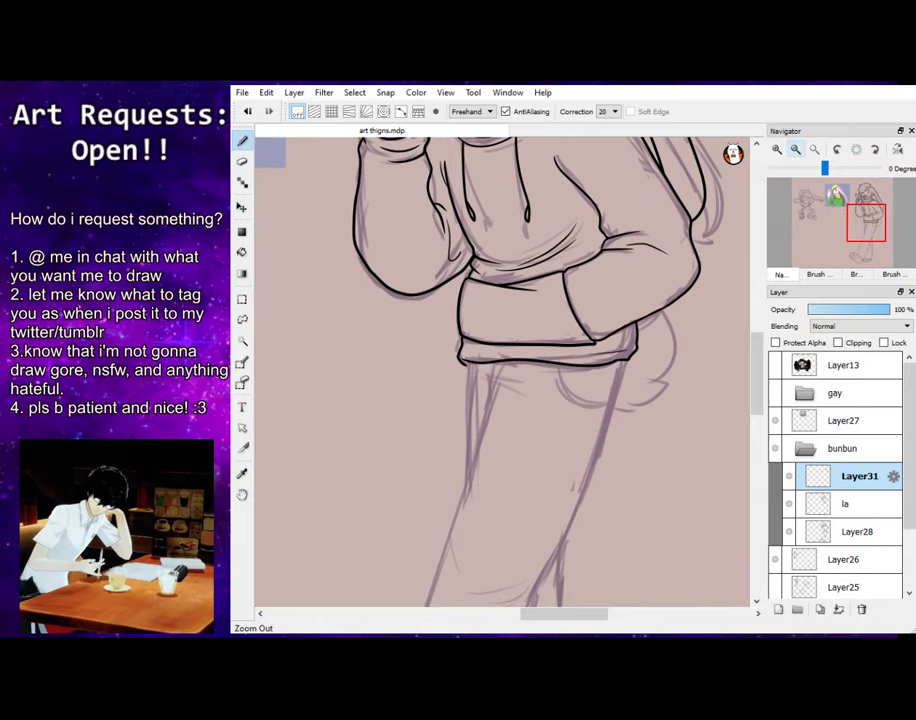
left_click(795, 149)
left_click(795, 149)
left_click_drag(872, 230, 870, 225)
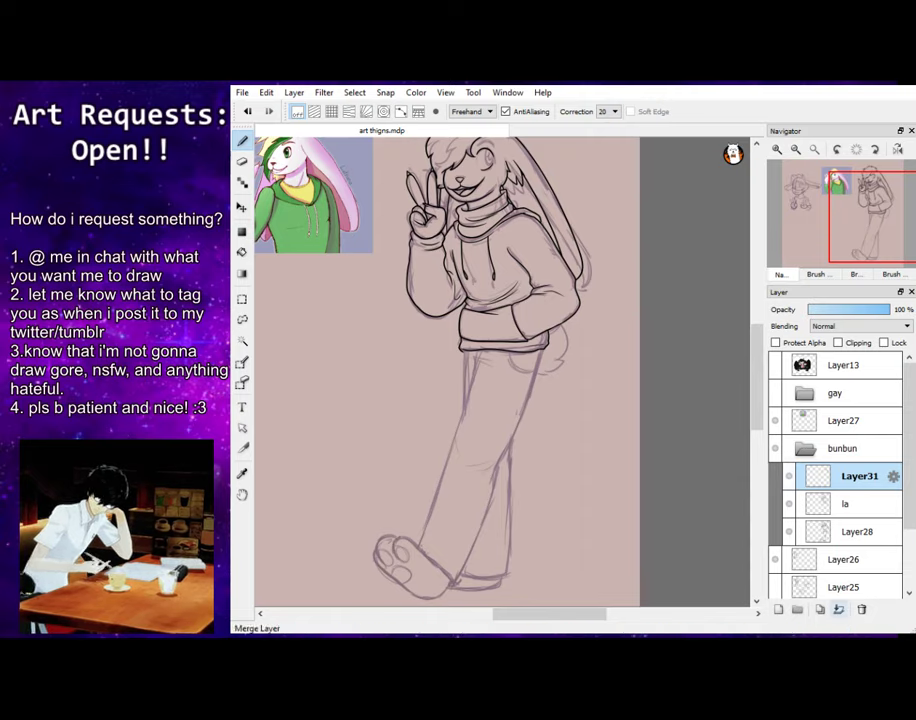
left_click(838, 609)
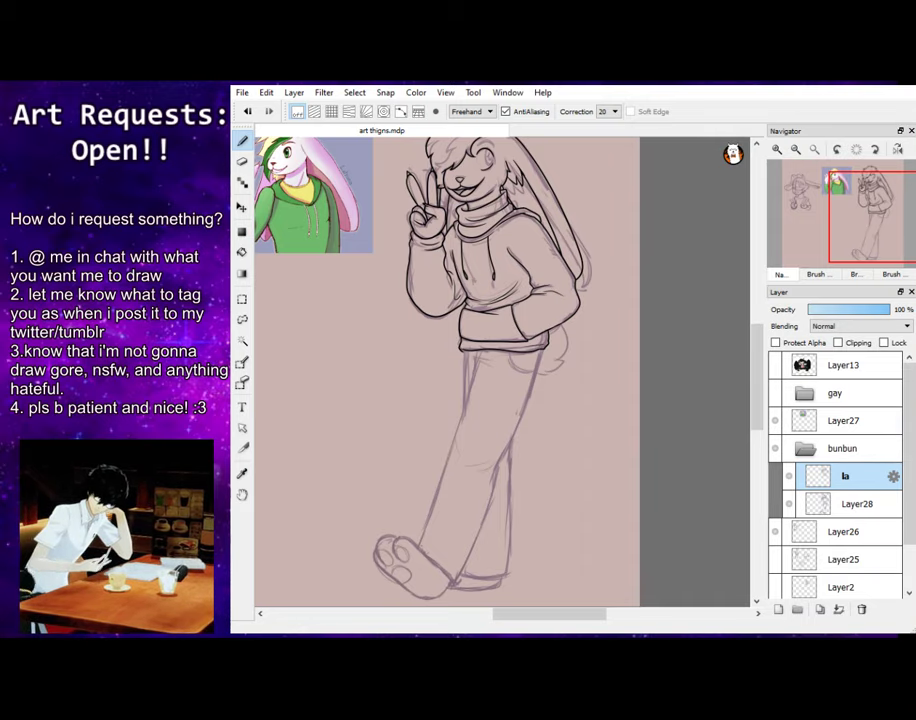
left_click_drag(852, 219, 870, 221)
Add a new layer above the la layer and ink the two long edges of the front trouser leg
left_click(779, 609)
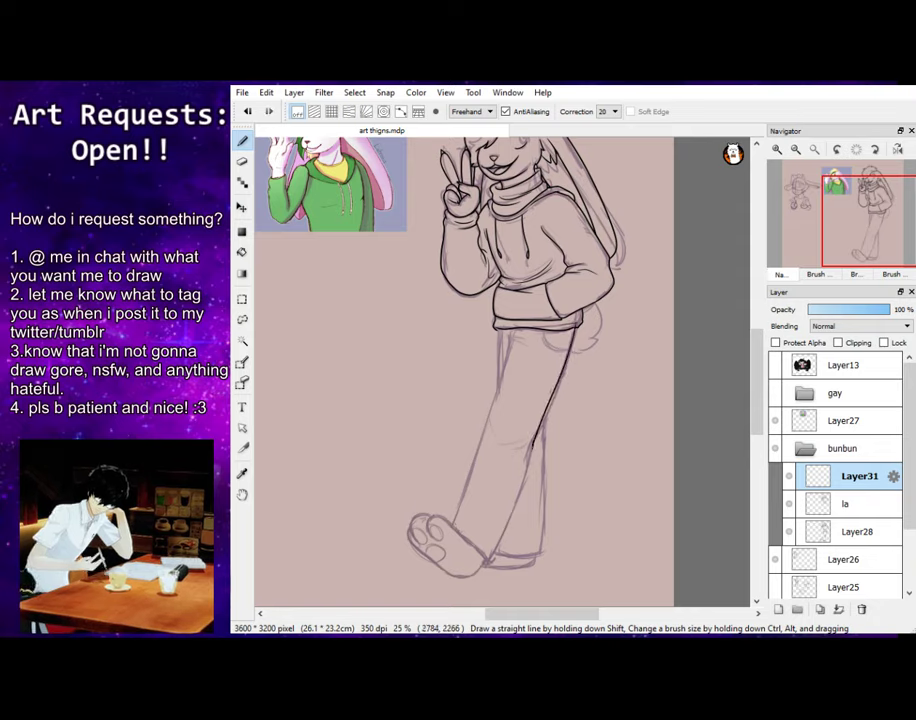
mouse_move(532, 444)
left_mouse_down()
mouse_move(513, 512)
mouse_move(482, 558)
left_mouse_up()
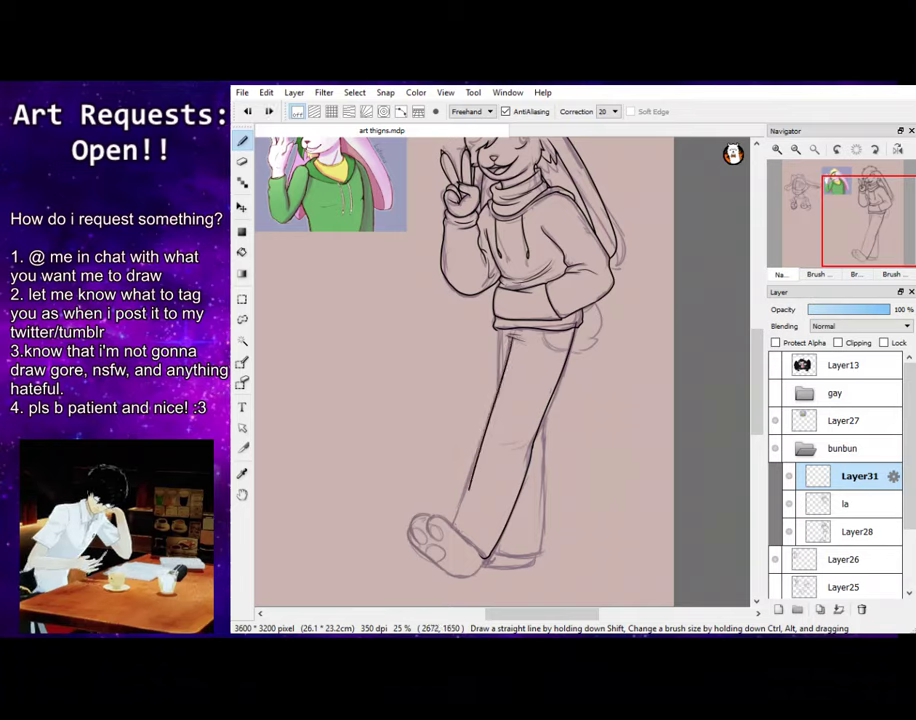
mouse_move(495, 340)
left_mouse_down()
mouse_move(472, 414)
mouse_move(456, 535)
left_mouse_up()
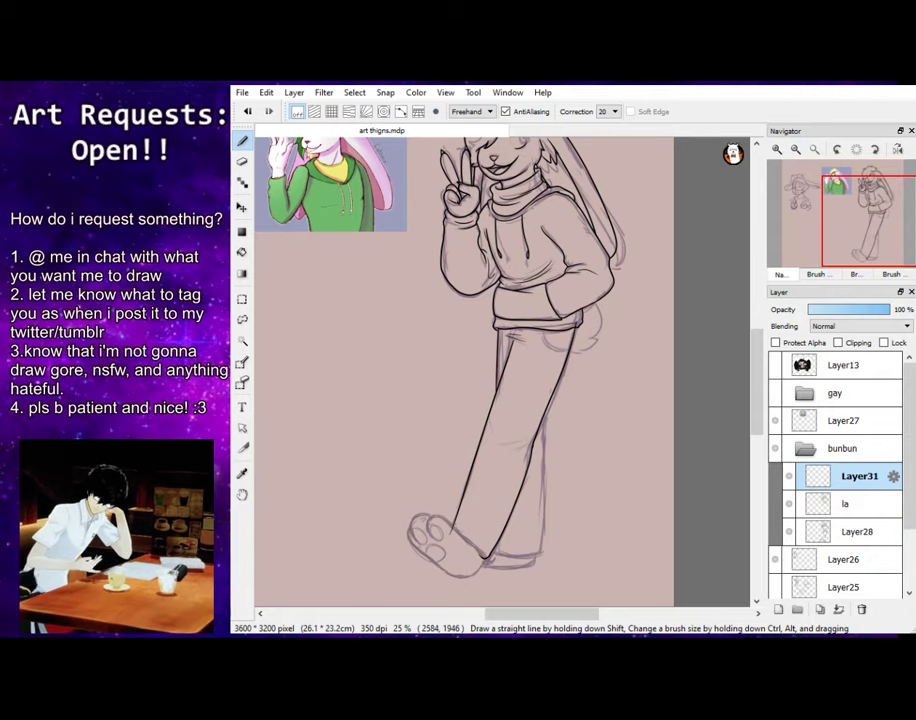
Ink the trouser pocket, the far leg's upper edge and the small creases just below the hoodie hem on Layer31
left_click(777, 149)
left_click(777, 149)
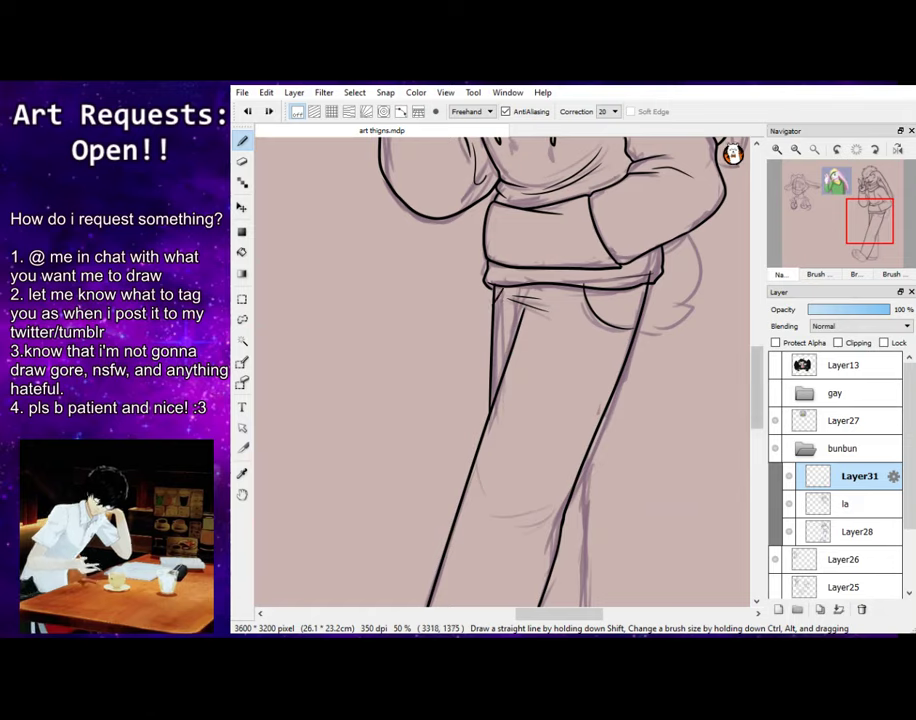
left_click(777, 149)
left_click_drag(866, 228, 868, 226)
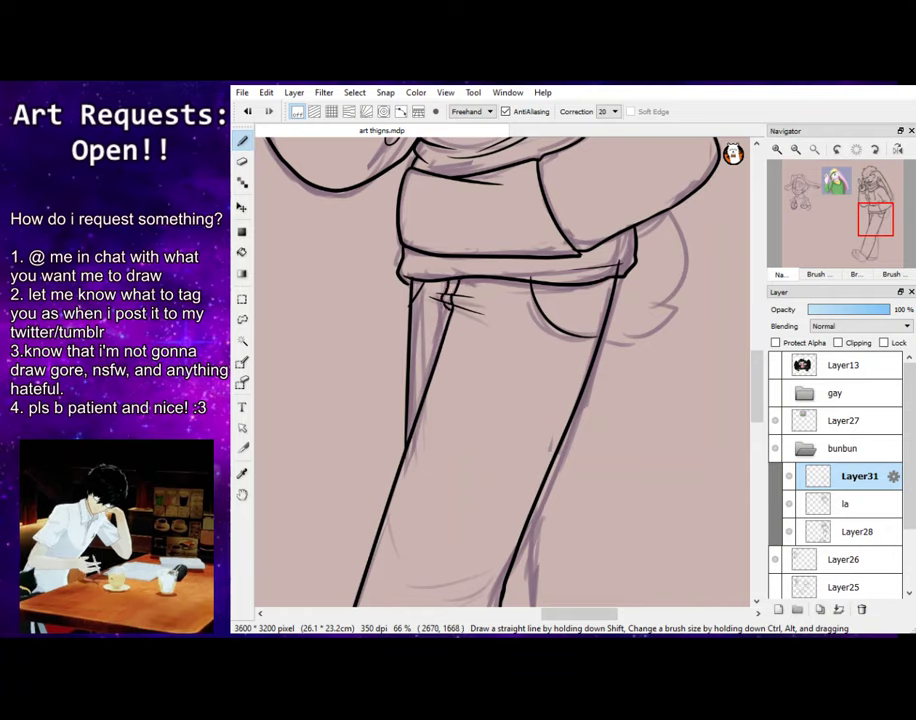
key("e")
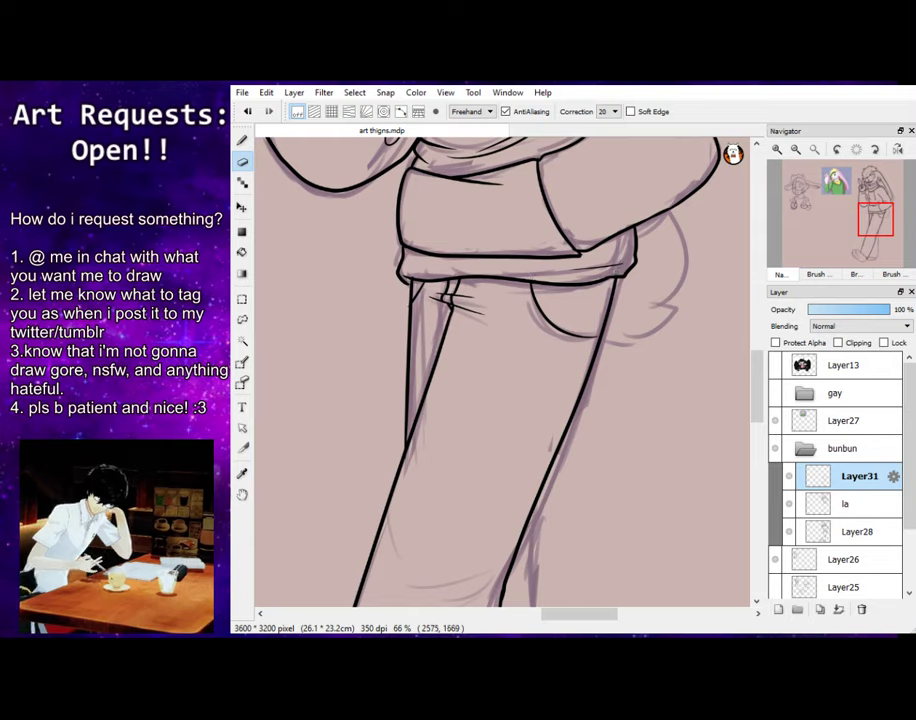
key("b")
Ink the back trouser leg's lower edge and hem behind the front leg, and erase the overlap at the front cuff
scroll(500, 370, "down", 5)
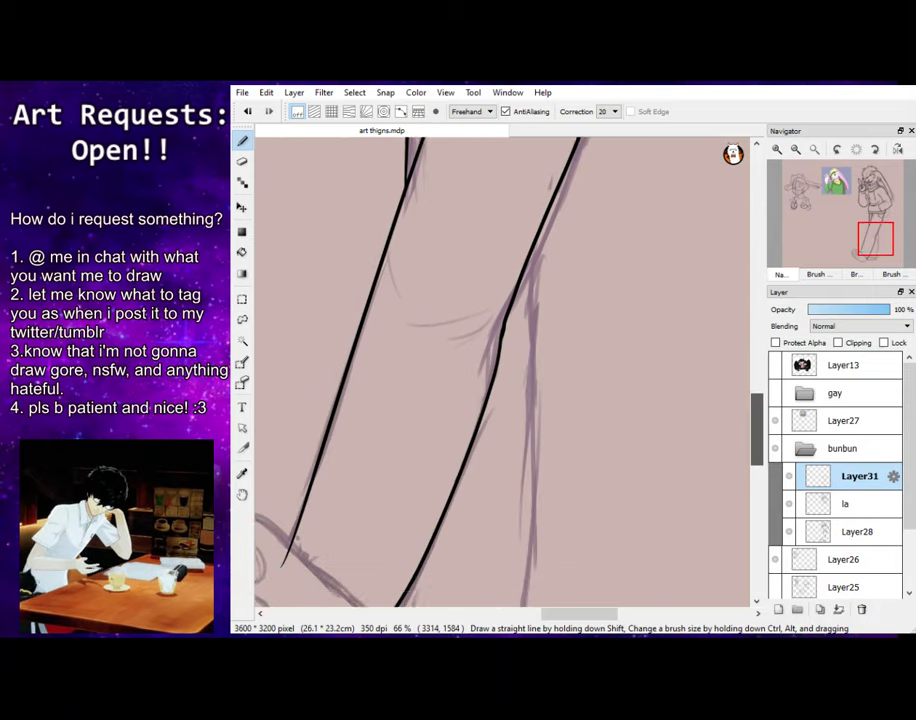
left_click_drag(757, 427, 757, 437)
left_click(796, 149)
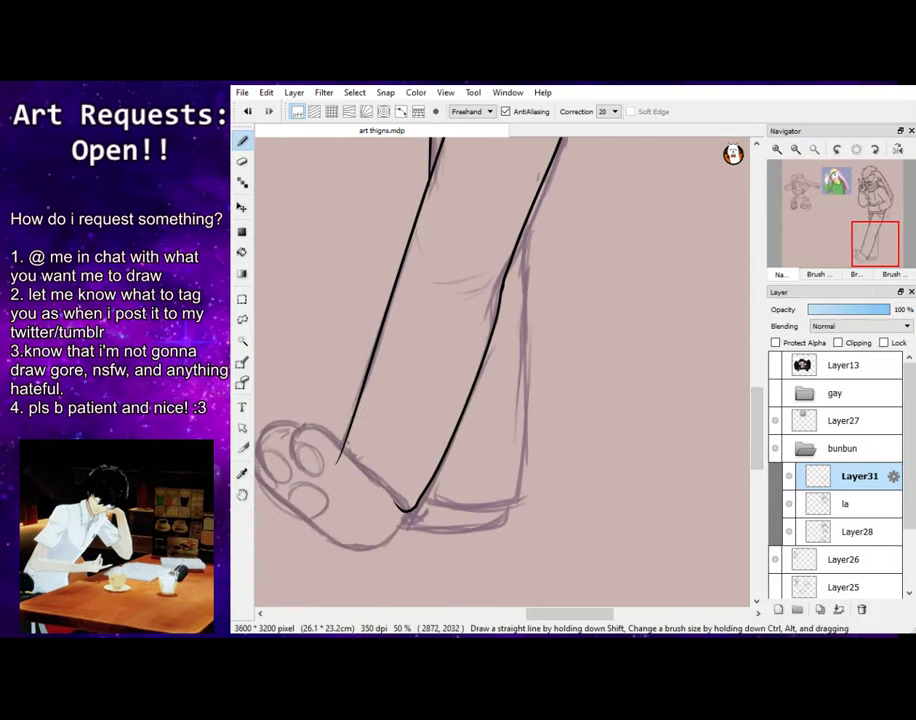
mouse_move(523, 229)
left_mouse_down()
mouse_move(526, 490)
mouse_move(518, 500)
mouse_move(418, 505)
mouse_move(519, 496)
mouse_move(531, 204)
left_mouse_up()
key("ctrl+z")
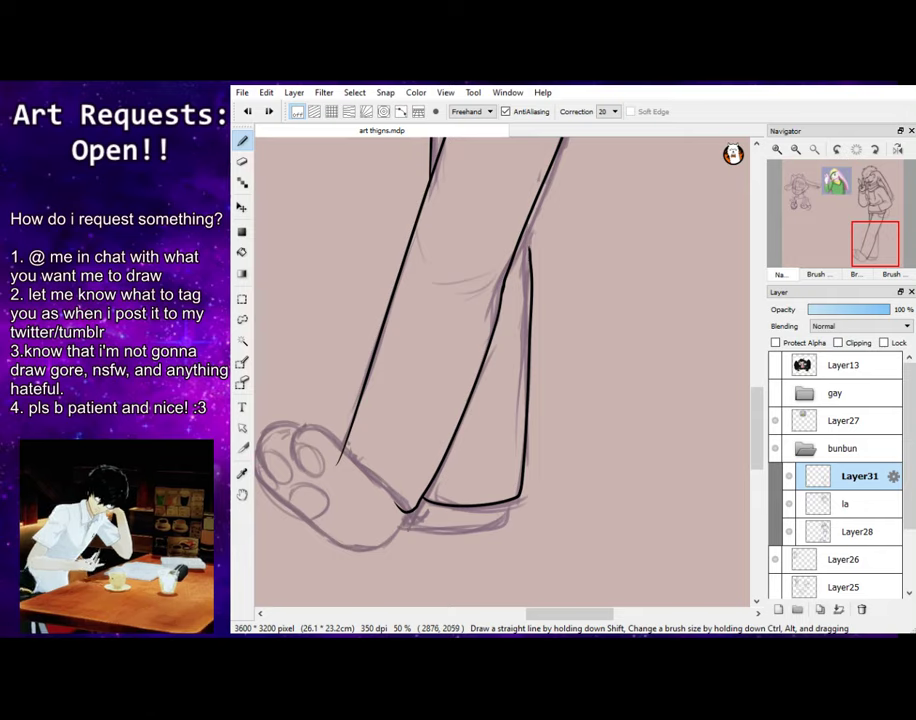
key("ctrl+z")
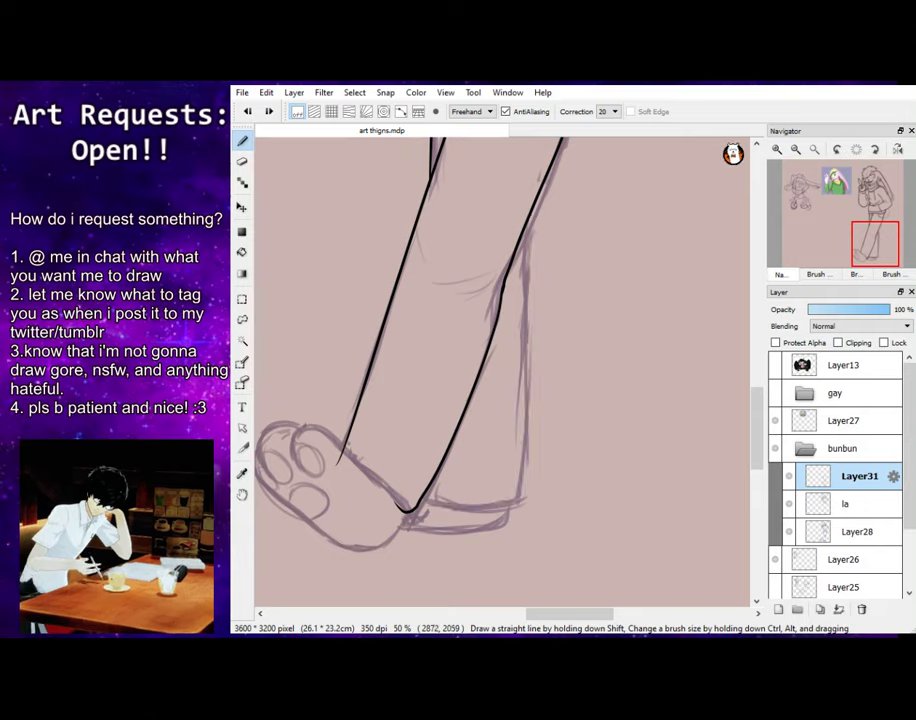
mouse_move(527, 218)
left_mouse_down()
mouse_move(523, 497)
mouse_move(405, 510)
left_mouse_up()
key("e")
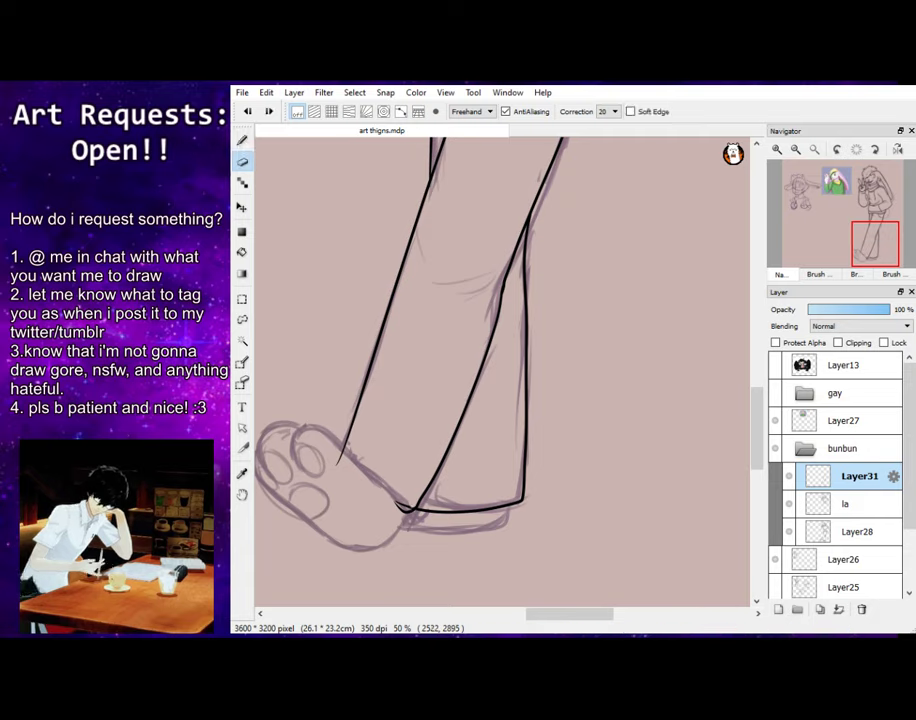
key("p")
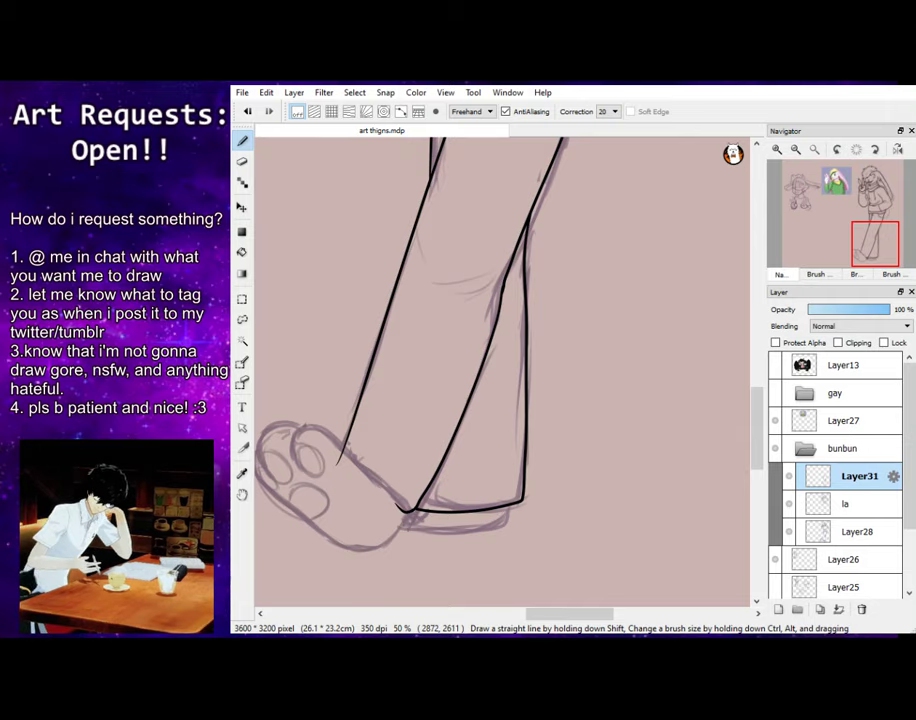
Ink short curved fold lines at the knee of the front trouser leg
scroll(500, 370, "up", 5)
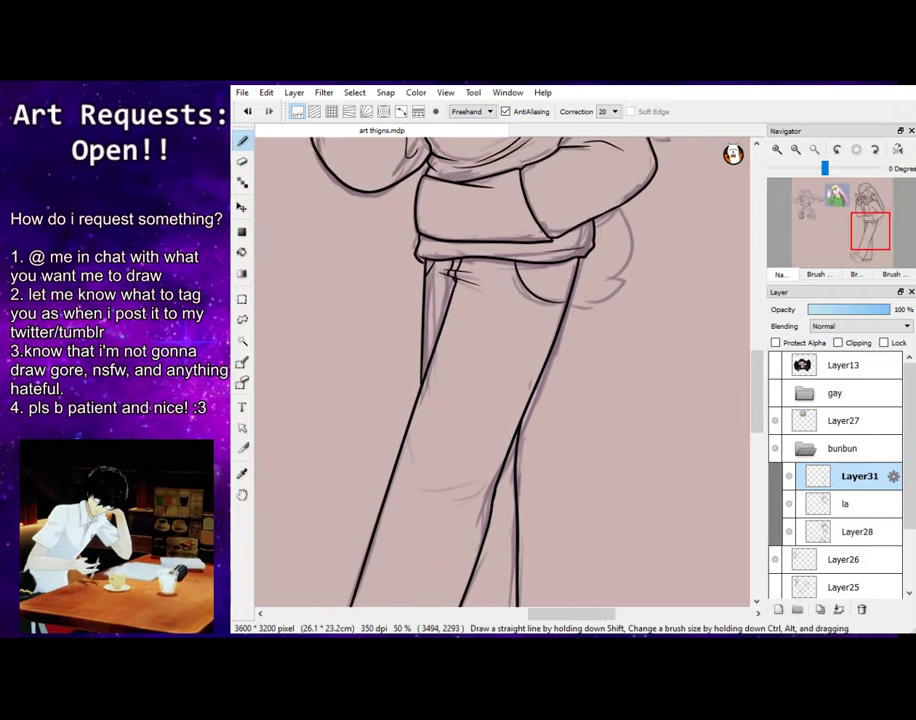
left_click_drag(689, 515, 775, 472)
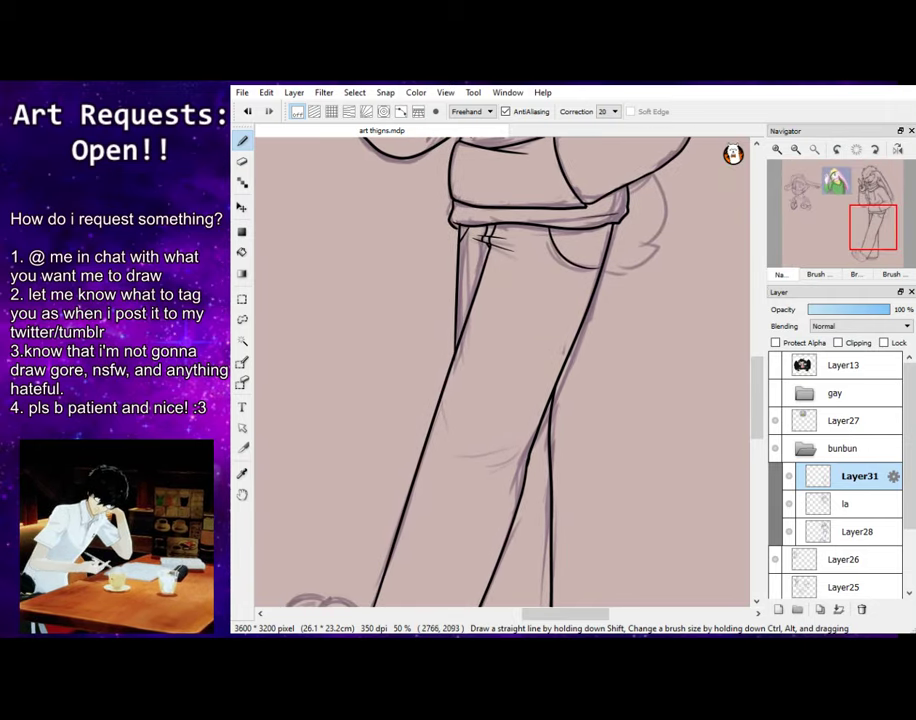
left_click_drag(524, 450, 449, 457)
left_click_drag(523, 459, 481, 469)
key("ctrl+z")
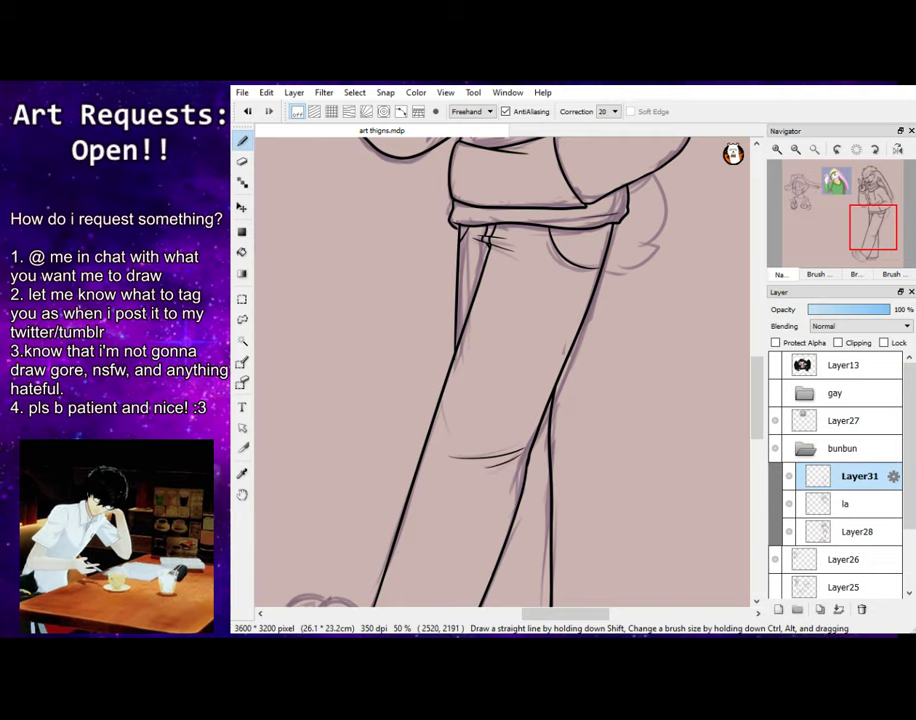
left_click_drag(865, 231, 864, 226)
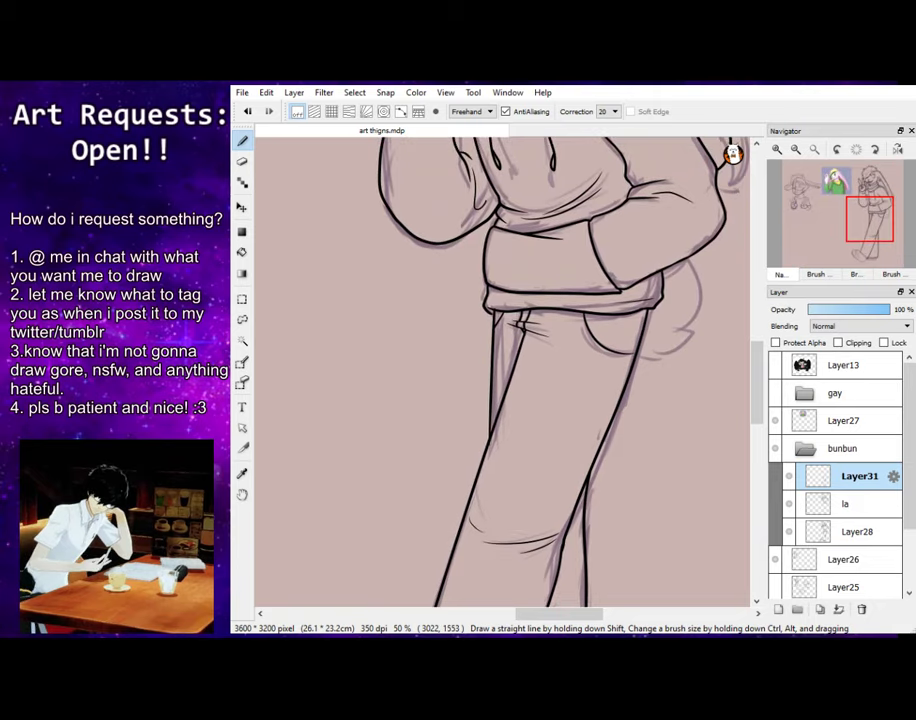
mouse_move(757, 371)
left_mouse_down()
mouse_move(757, 343)
mouse_move(757, 353)
left_mouse_up()
scroll(500, 370, "down", 8)
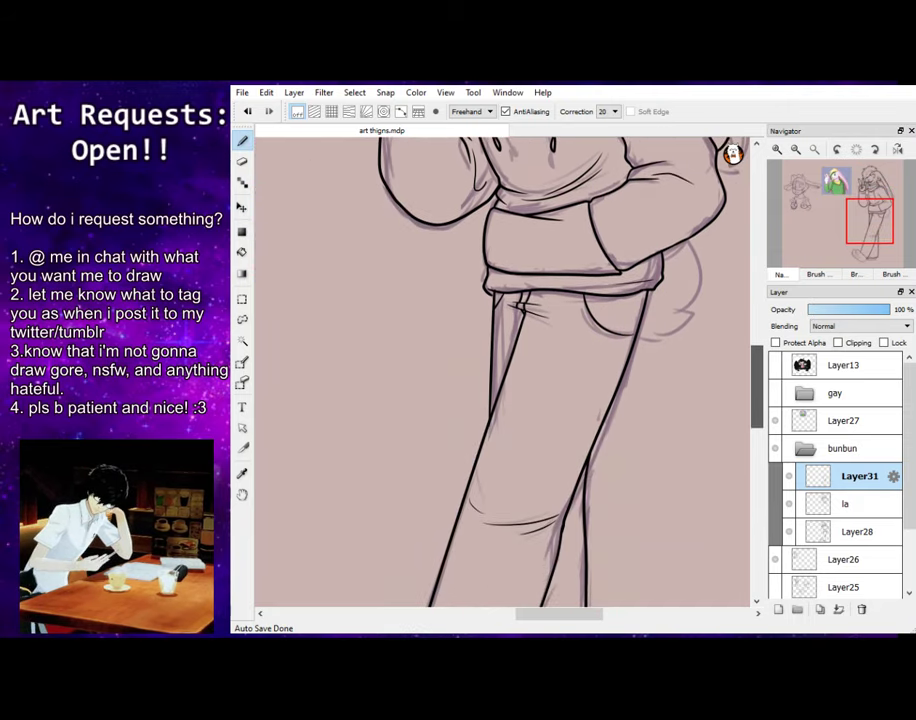
Ink the outline and toes of the raised front foot on the la layer
scroll(500, 370, "down", 6)
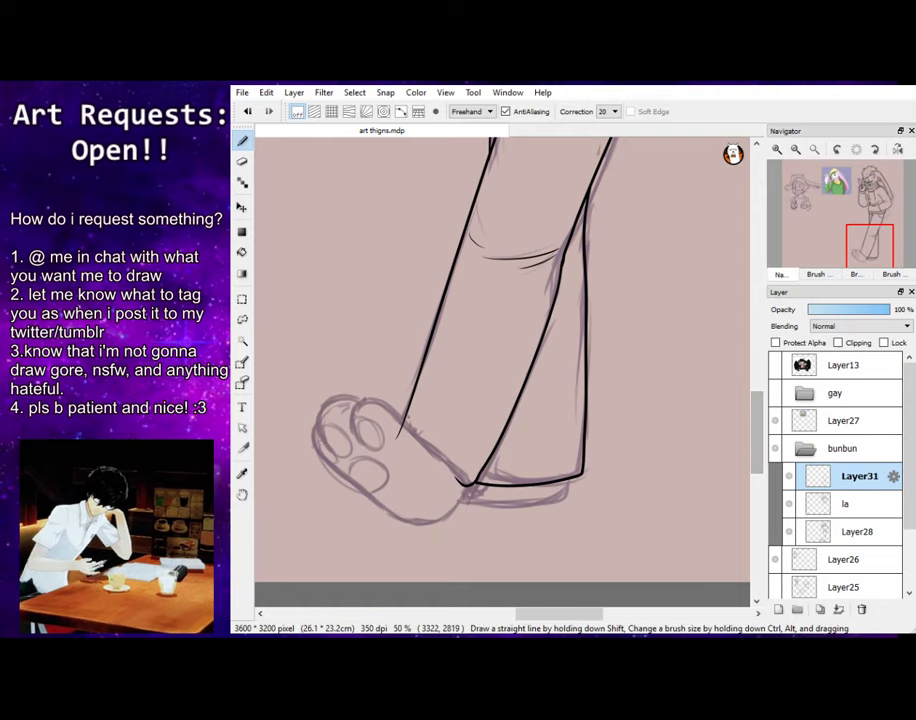
left_click(789, 504)
left_click(789, 504)
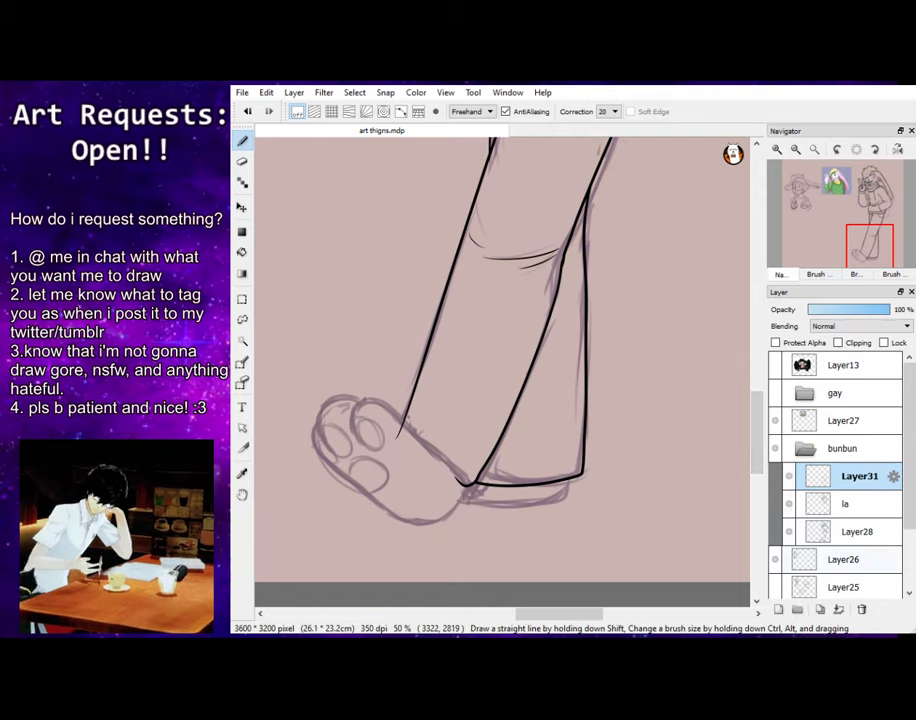
left_click(848, 504)
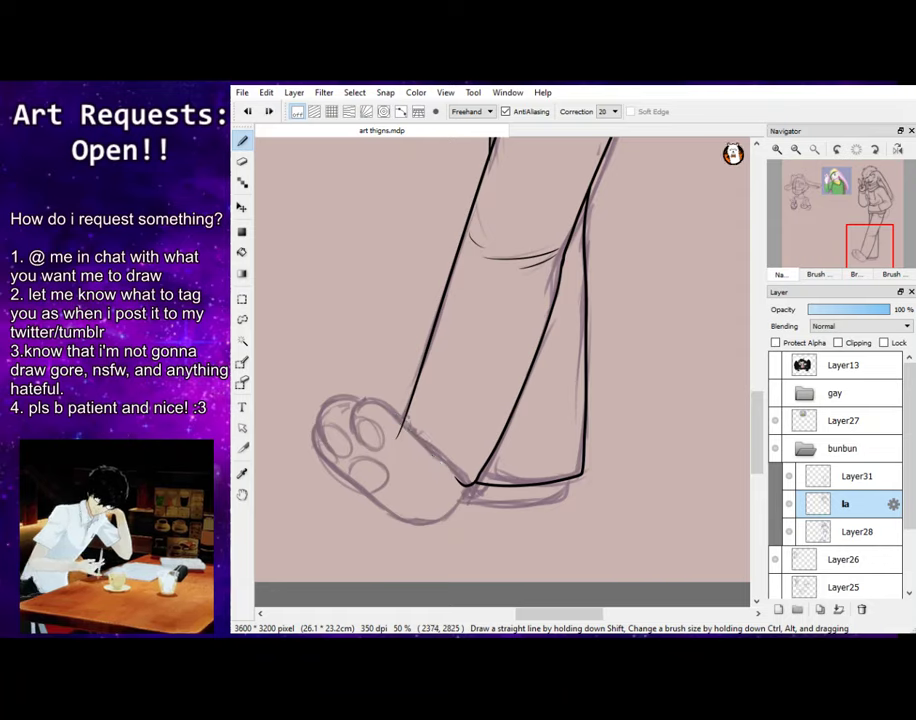
left_click_drag(384, 404, 443, 463)
left_click_drag(351, 410, 361, 438)
mouse_move(336, 394)
left_mouse_down()
mouse_move(318, 432)
mouse_move(336, 449)
mouse_move(350, 399)
mouse_move(319, 426)
mouse_move(334, 448)
mouse_move(452, 503)
left_mouse_up()
key("ctrl+z")
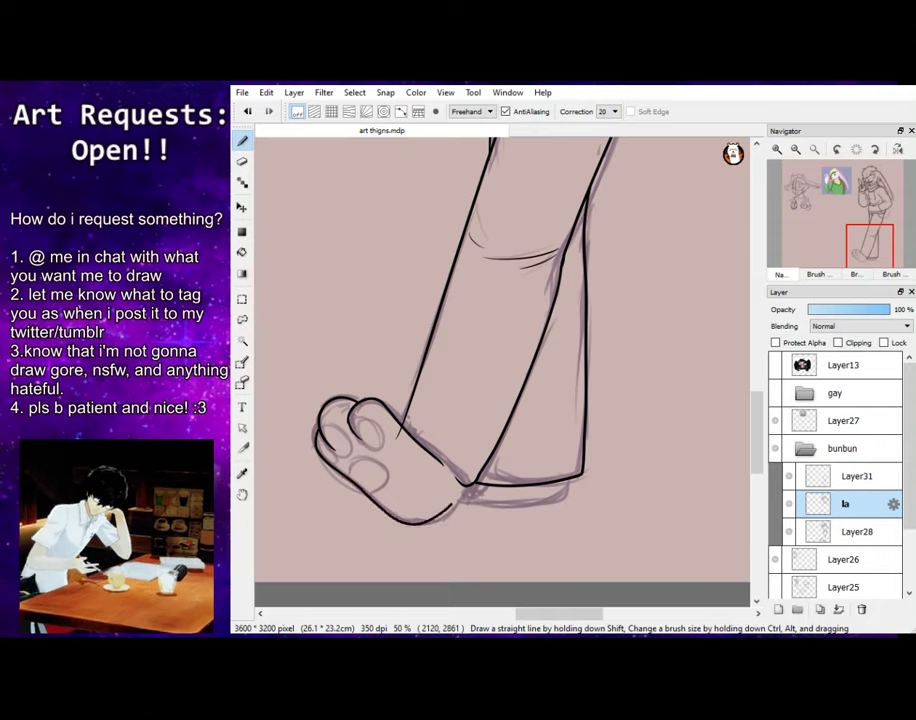
key("ctrl+z")
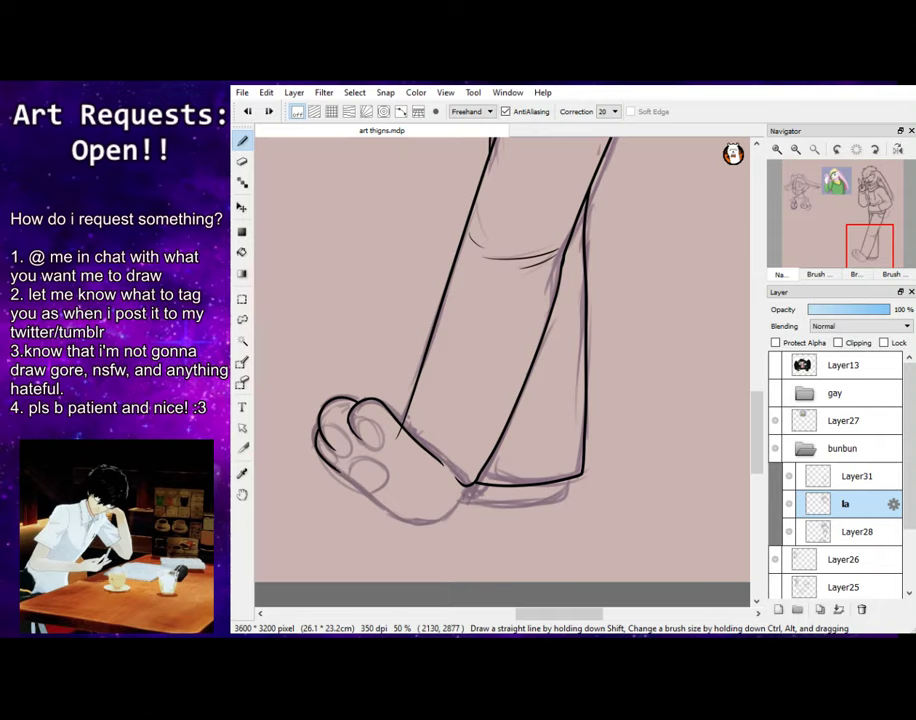
mouse_move(358, 487)
left_mouse_down()
mouse_move(418, 519)
mouse_move(456, 479)
left_mouse_up()
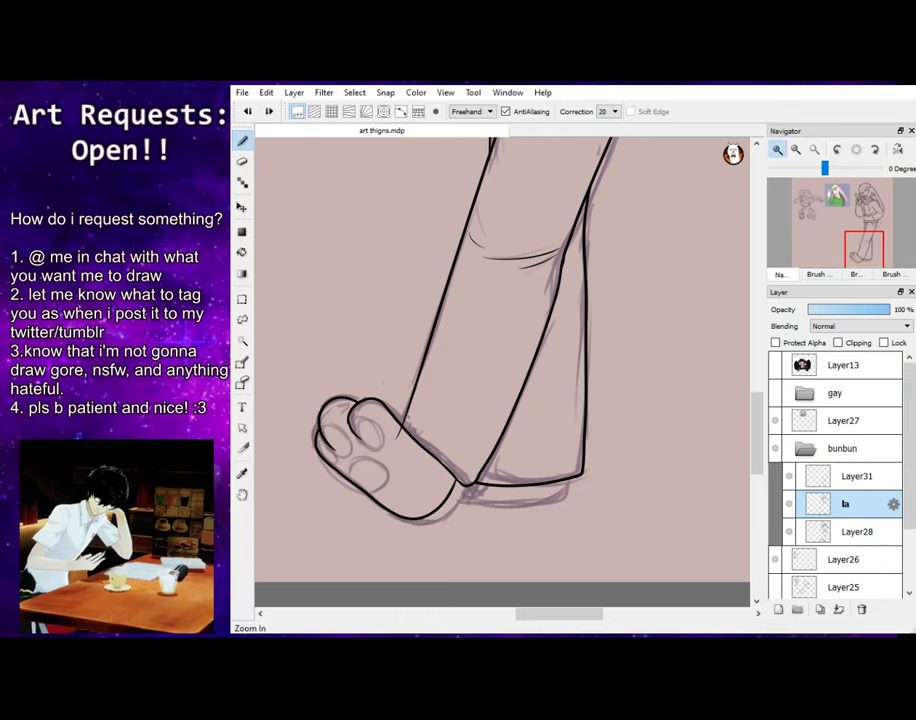
Clean up the line between the toes and ink the toe pads and large paw pad on the front foot's sole
left_click(777, 149)
left_click_drag(839, 247, 856, 252)
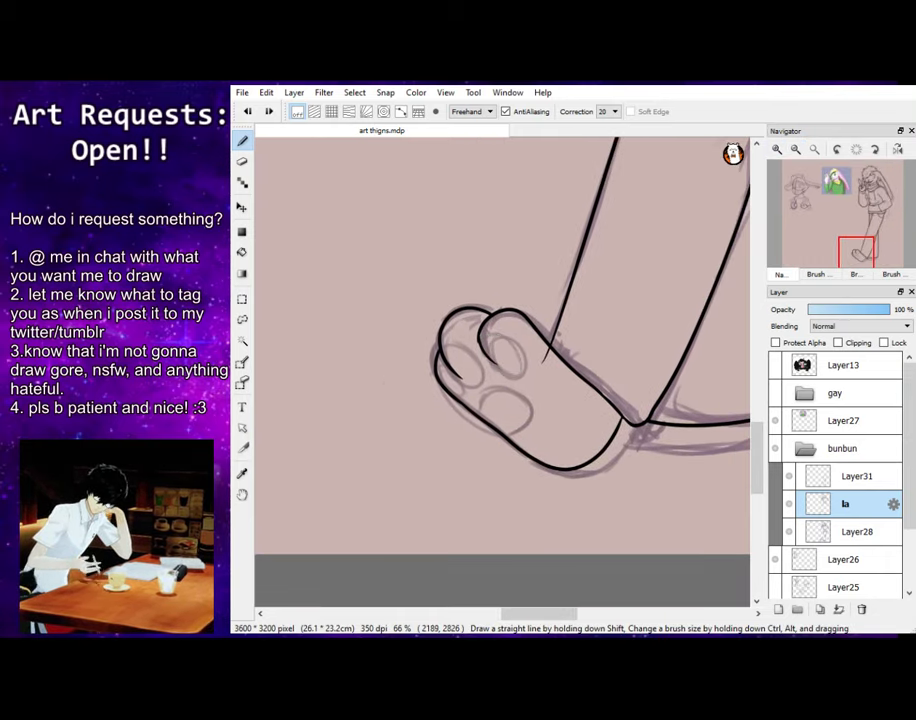
key("e")
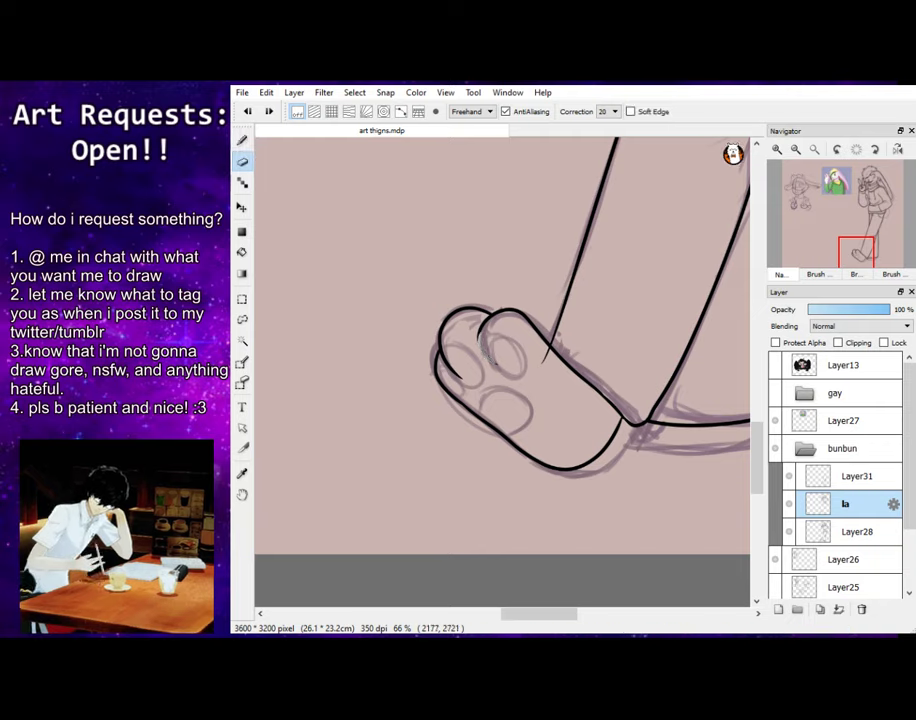
key("p")
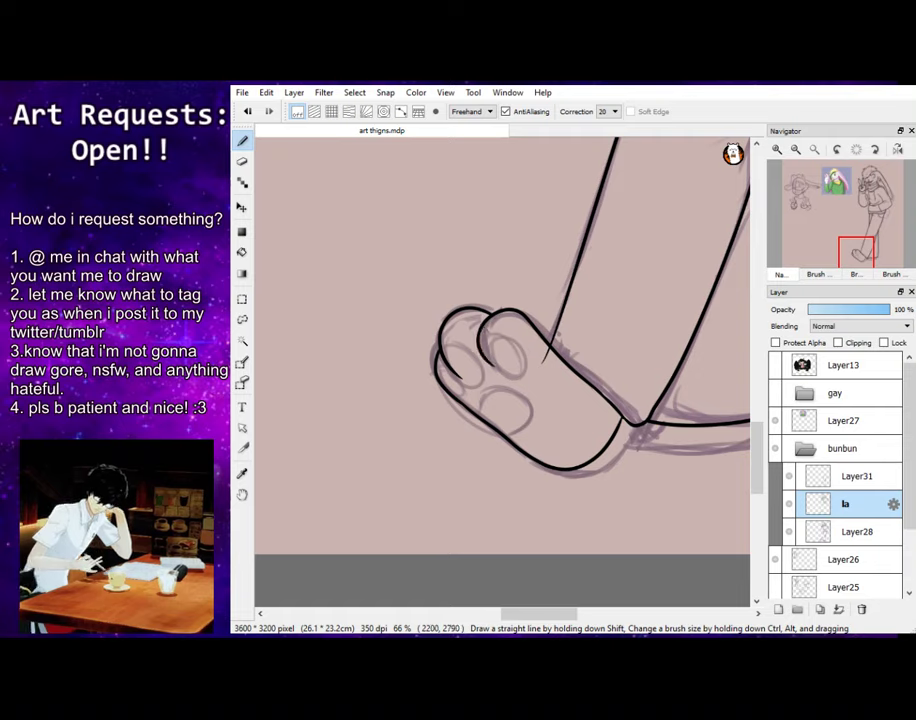
mouse_move(481, 337)
left_mouse_down()
mouse_move(510, 362)
mouse_move(494, 367)
mouse_move(446, 337)
mouse_move(478, 375)
left_mouse_up()
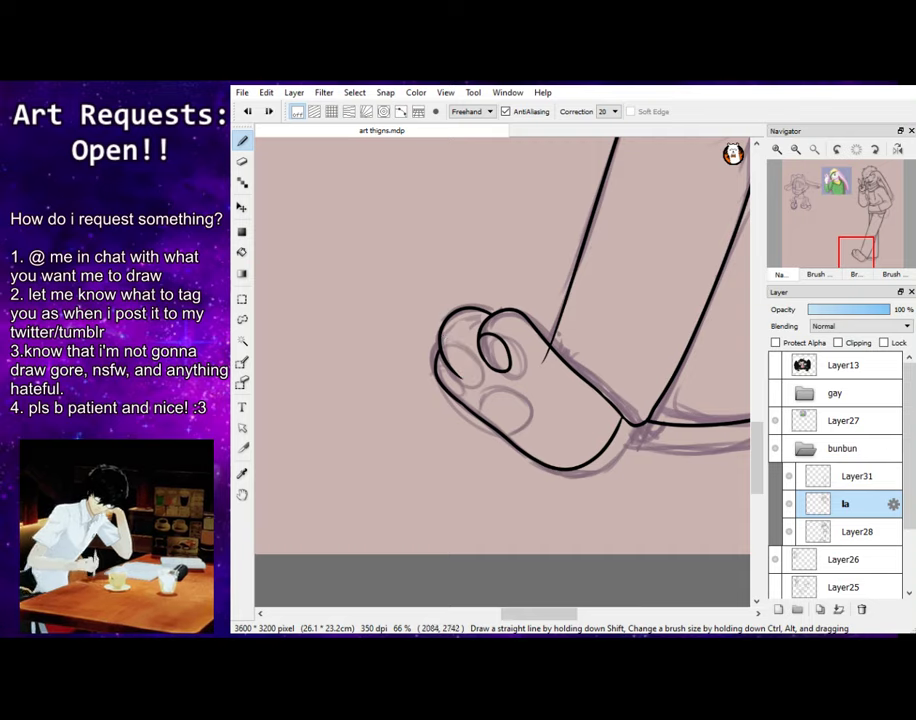
mouse_move(468, 379)
left_mouse_down()
mouse_move(444, 336)
mouse_move(473, 359)
mouse_move(466, 380)
left_mouse_up()
key("ctrl+z")
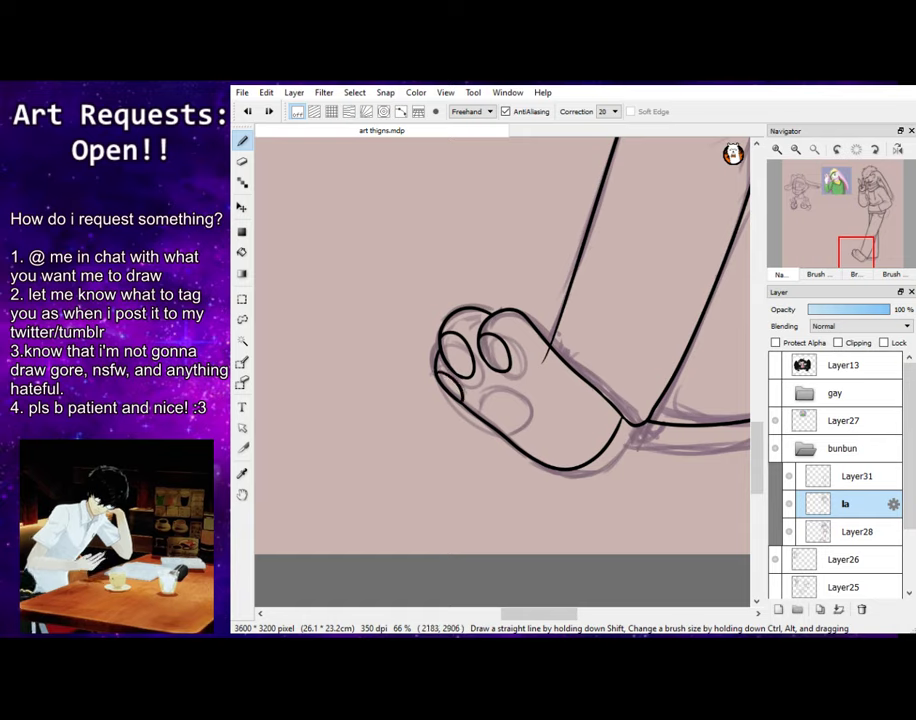
mouse_move(480, 414)
left_mouse_down()
mouse_move(530, 402)
mouse_move(507, 432)
left_mouse_up()
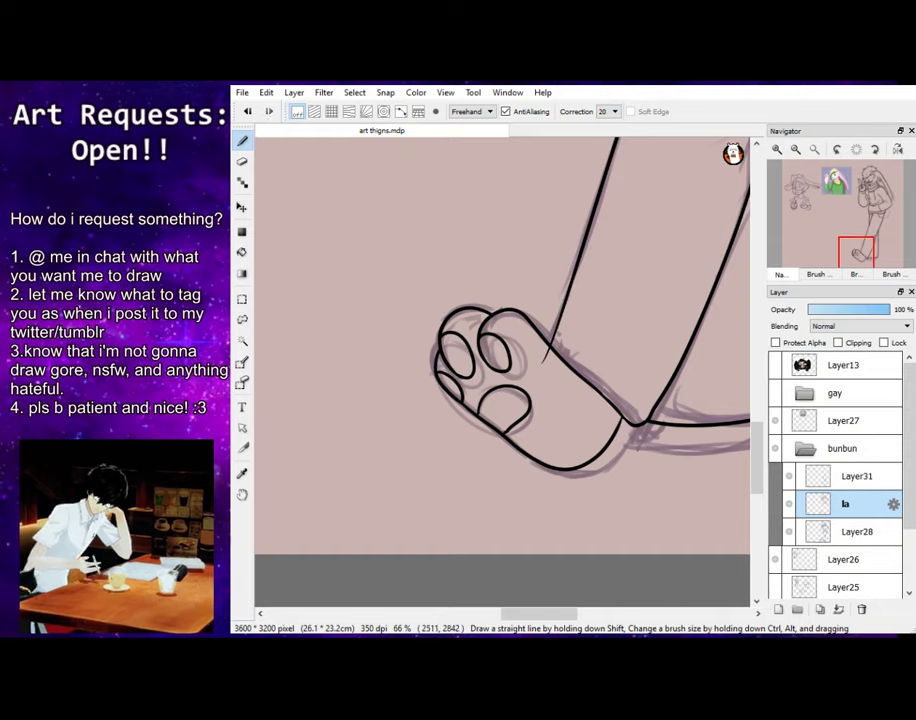
Erase the end of the front trouser line that crosses the foot on Layer31
left_click(857, 476)
key("e")
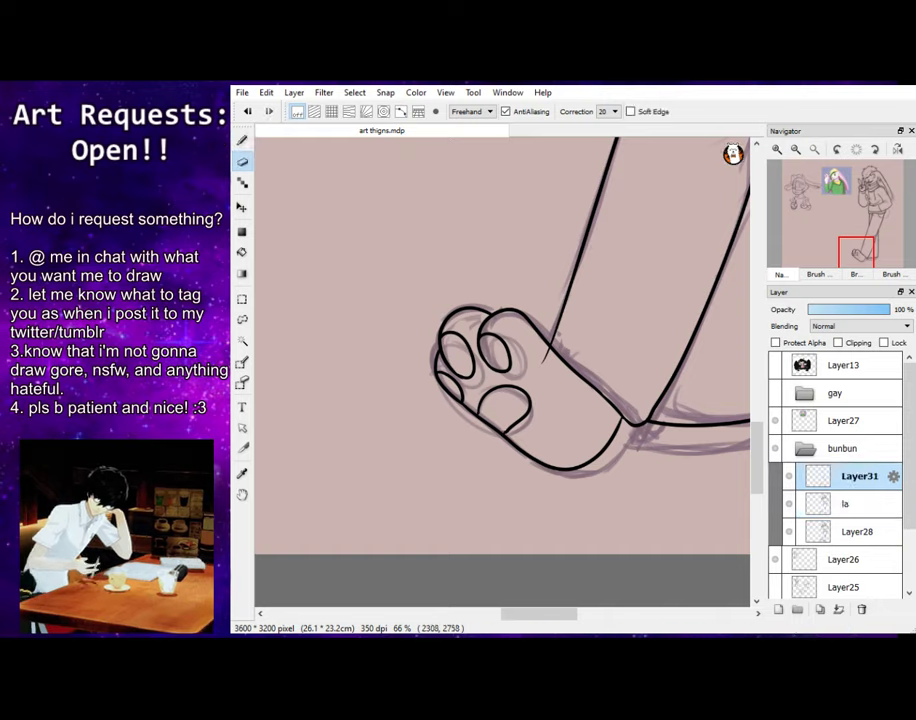
key("p")
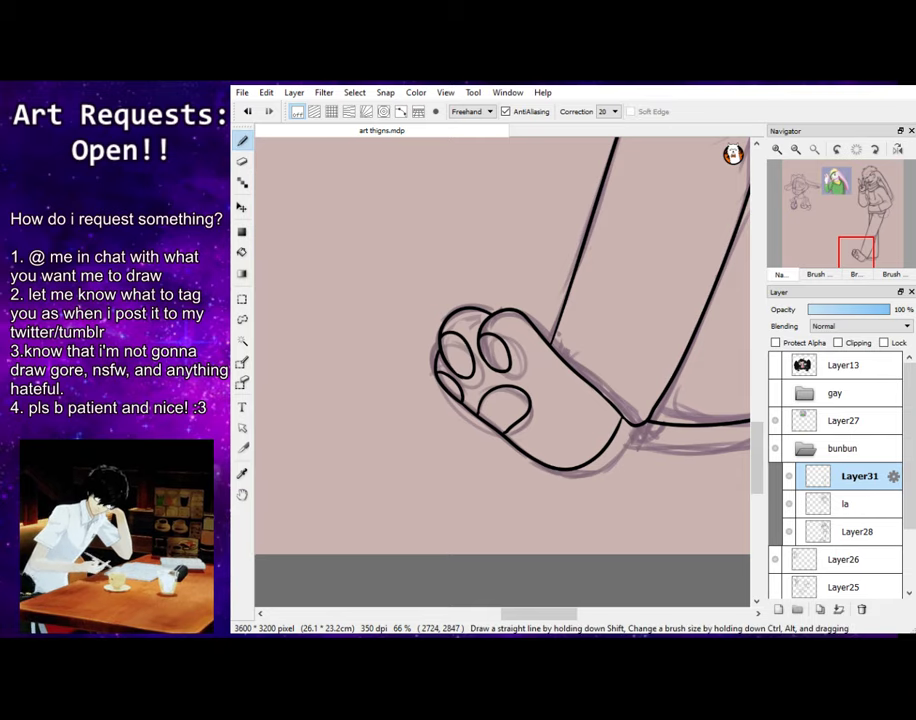
Ink the rear foot beneath the back trouser hem on the la layer, including its toe line
left_click(866, 253)
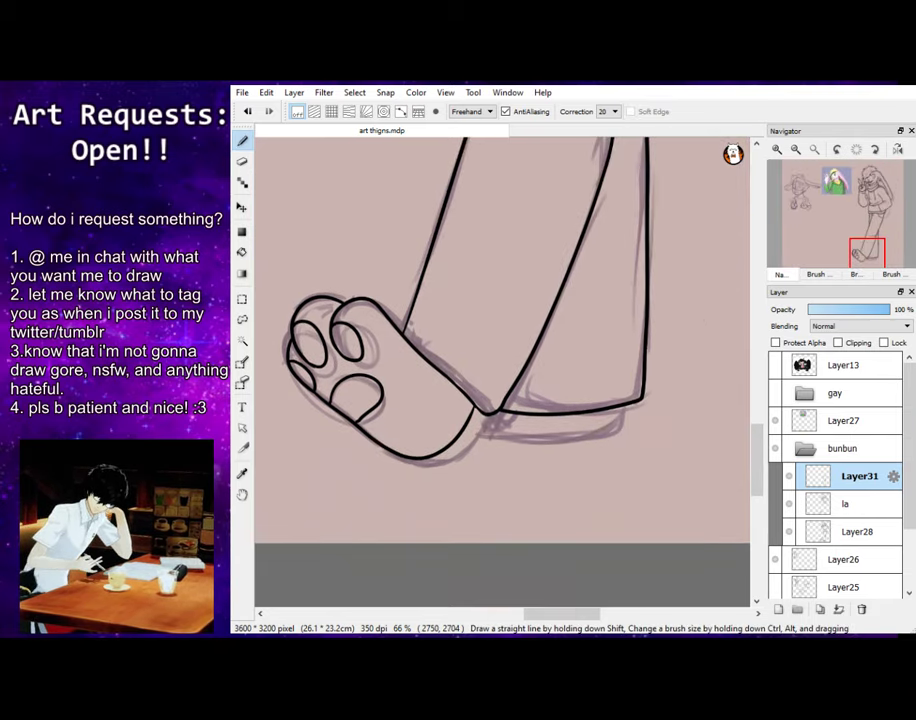
left_click(846, 504)
mouse_move(621, 407)
left_mouse_down()
mouse_move(568, 438)
mouse_move(477, 430)
mouse_move(476, 409)
left_mouse_up()
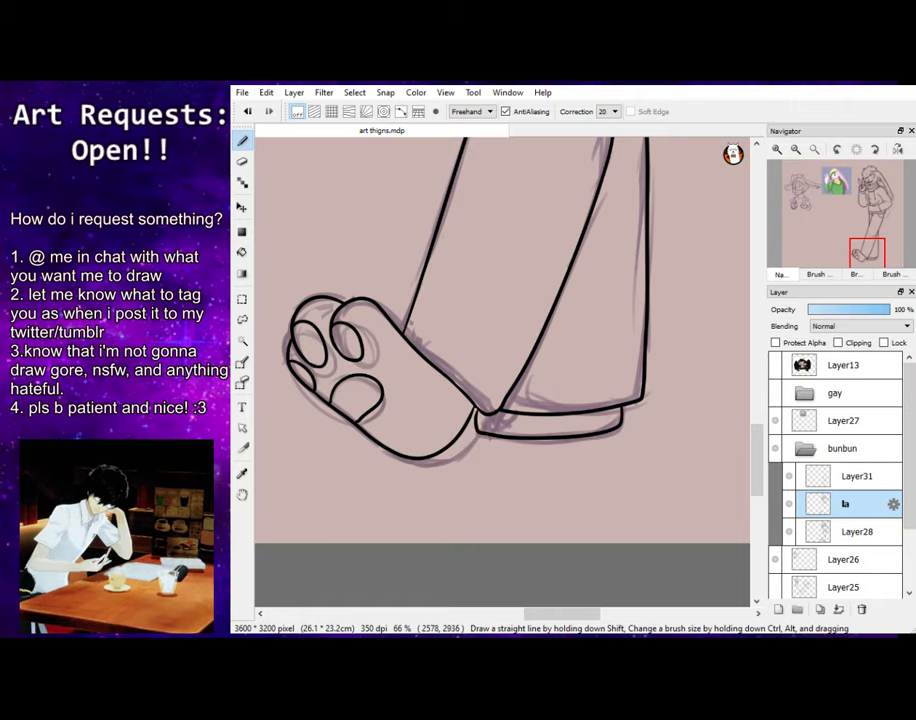
key("ctrl+z")
left_click(777, 149)
left_click(777, 149)
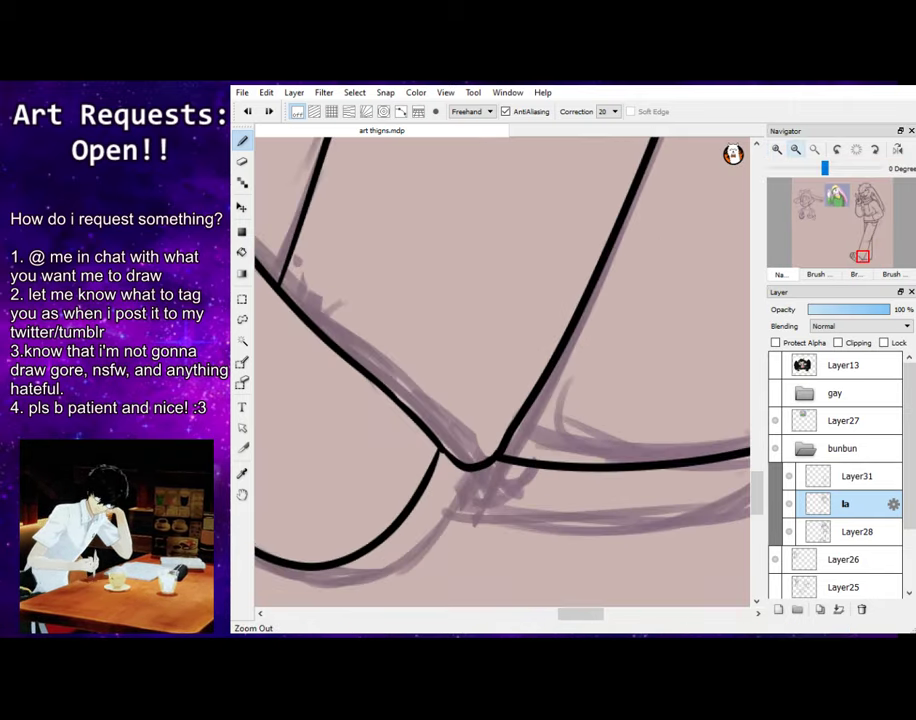
left_click(796, 149)
left_click(796, 149)
left_click(796, 149)
left_click(796, 149)
mouse_move(857, 243)
left_mouse_down()
mouse_move(867, 233)
mouse_move(864, 248)
left_mouse_up()
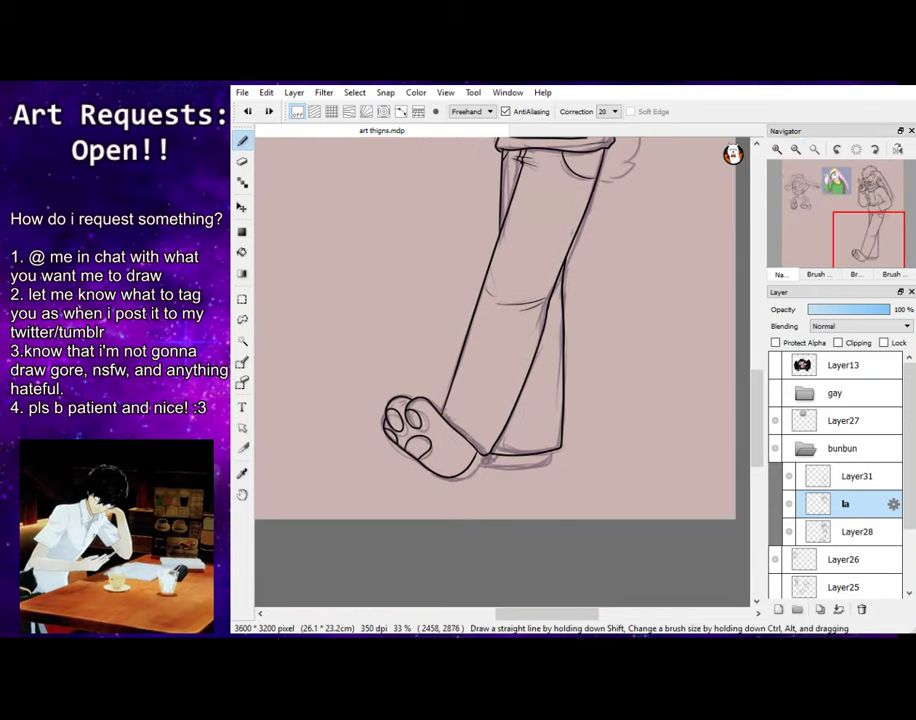
mouse_move(494, 457)
left_mouse_down()
mouse_move(490, 469)
mouse_move(543, 465)
left_mouse_up()
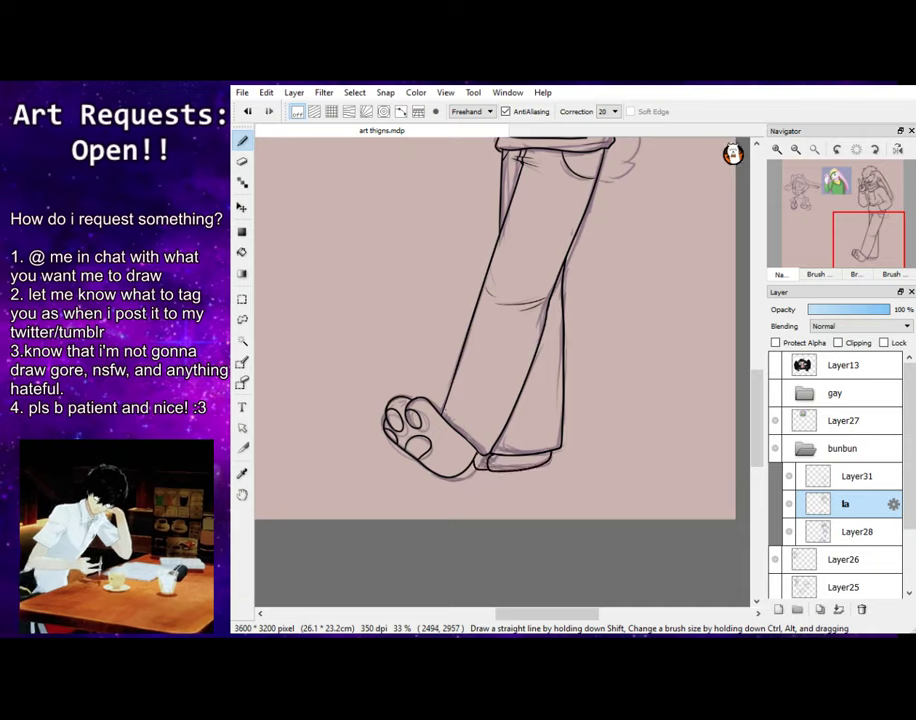
Clean up the junction between the two feet and ink a small toe curve between the front heel and the rear foot
left_click(777, 149)
left_click(777, 149)
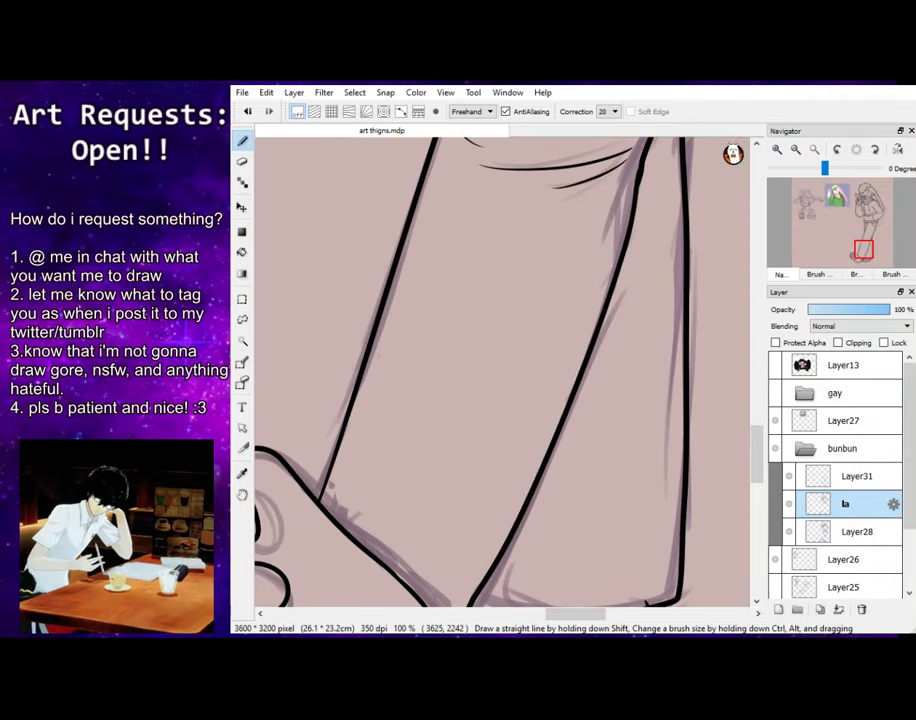
left_click(862, 260)
key("e")
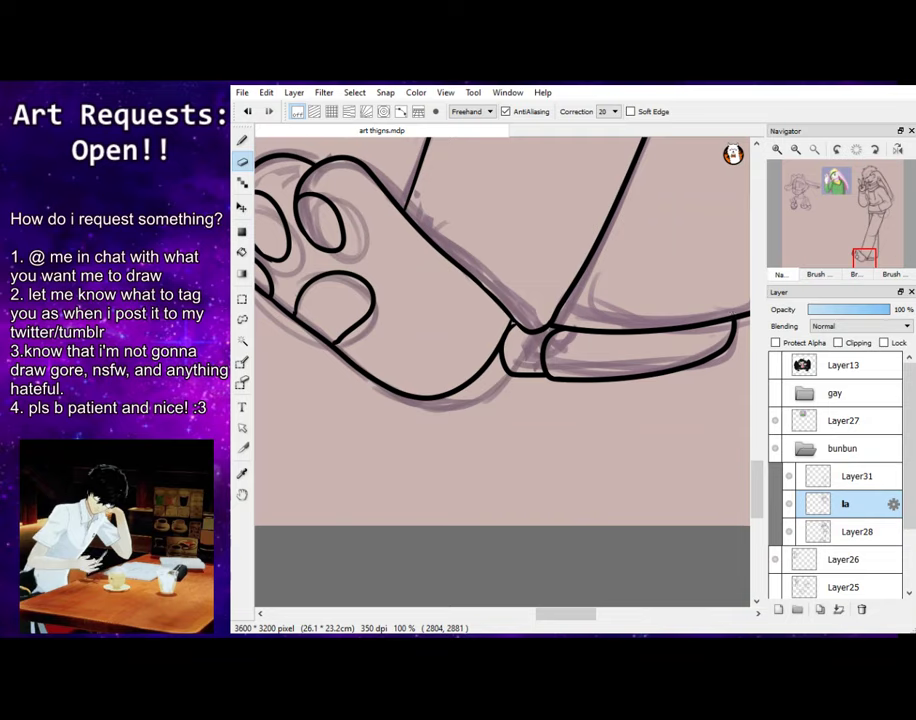
key("b")
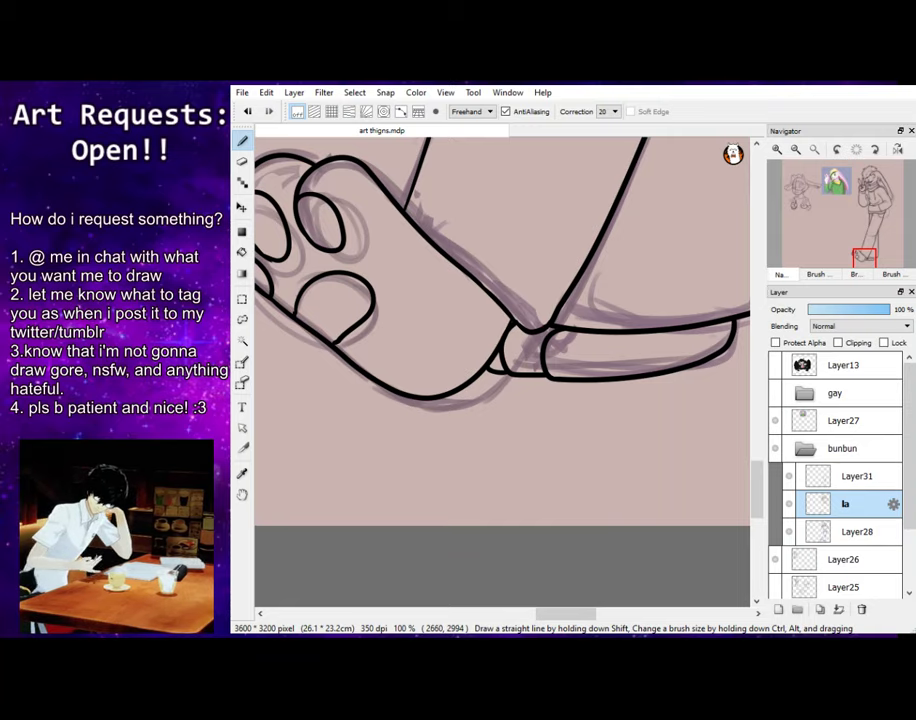
key("e")
left_click(796, 149)
left_click(796, 149)
left_click(796, 149)
left_click(796, 149)
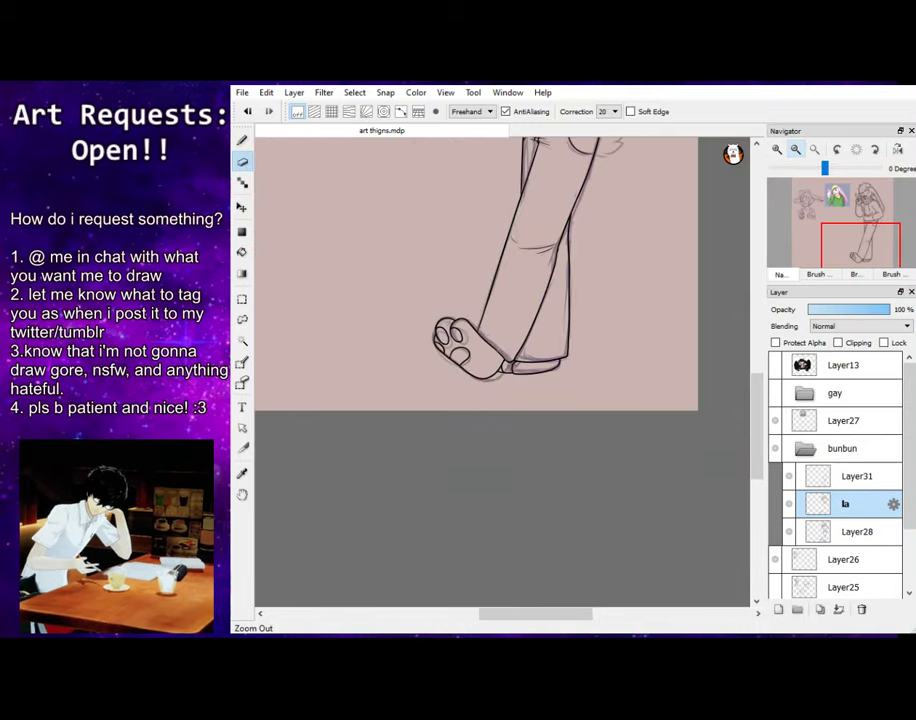
Ink the fluffy tail behind the hoodie hem on Layer31, with a jagged fur edge along its underside
left_click_drag(834, 236, 868, 221)
key("b")
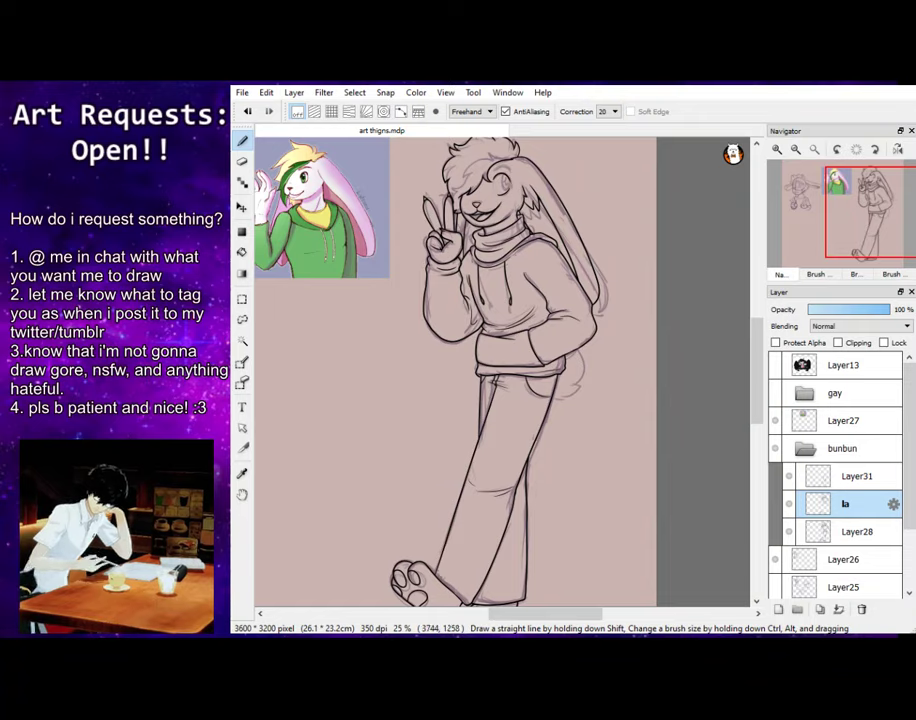
left_click(857, 476)
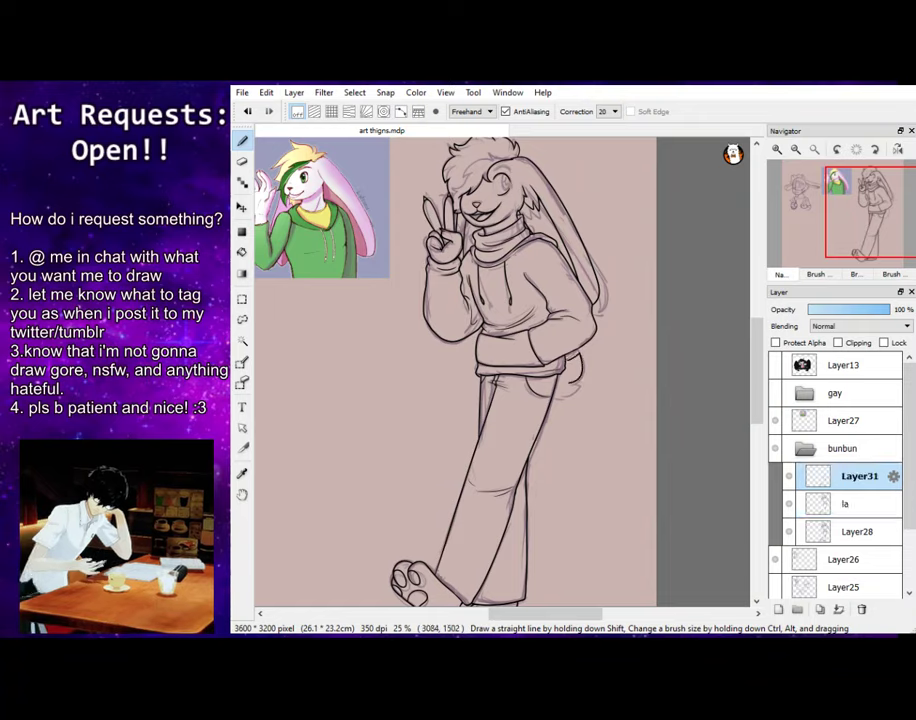
left_click_drag(577, 356, 563, 399)
key("ctrl+z")
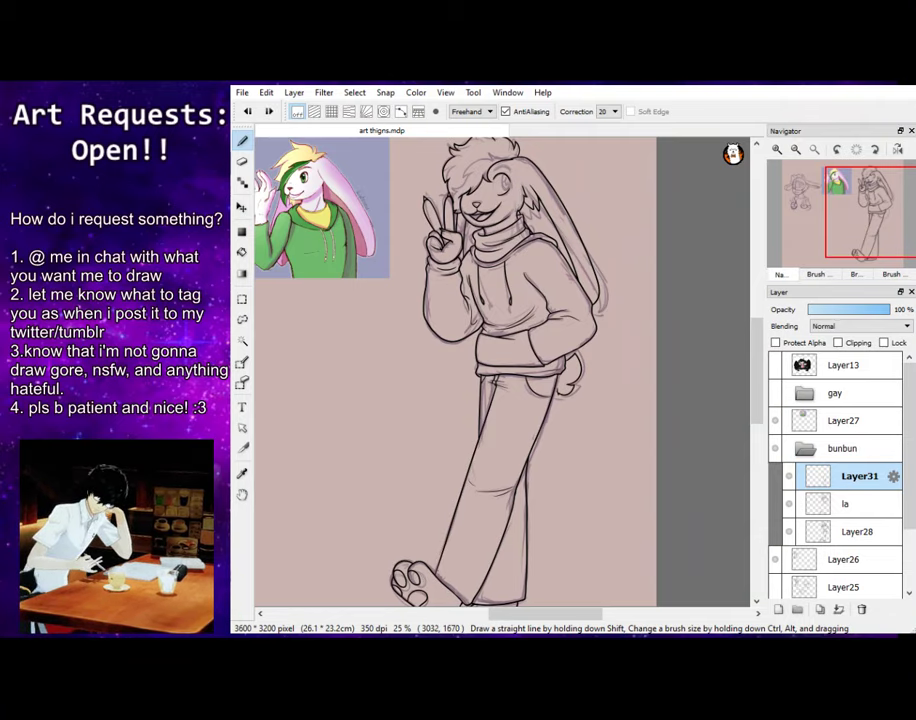
Clean up the tail's line ends where they meet the trousers and the hoodie sleeve
scroll(625, 431, "up", 5)
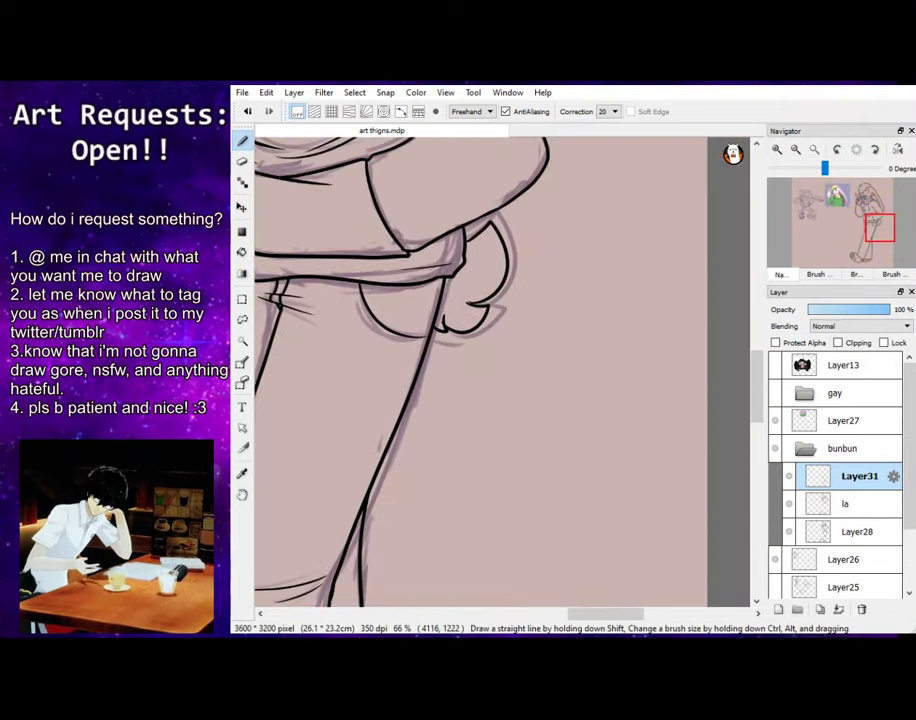
key("e")
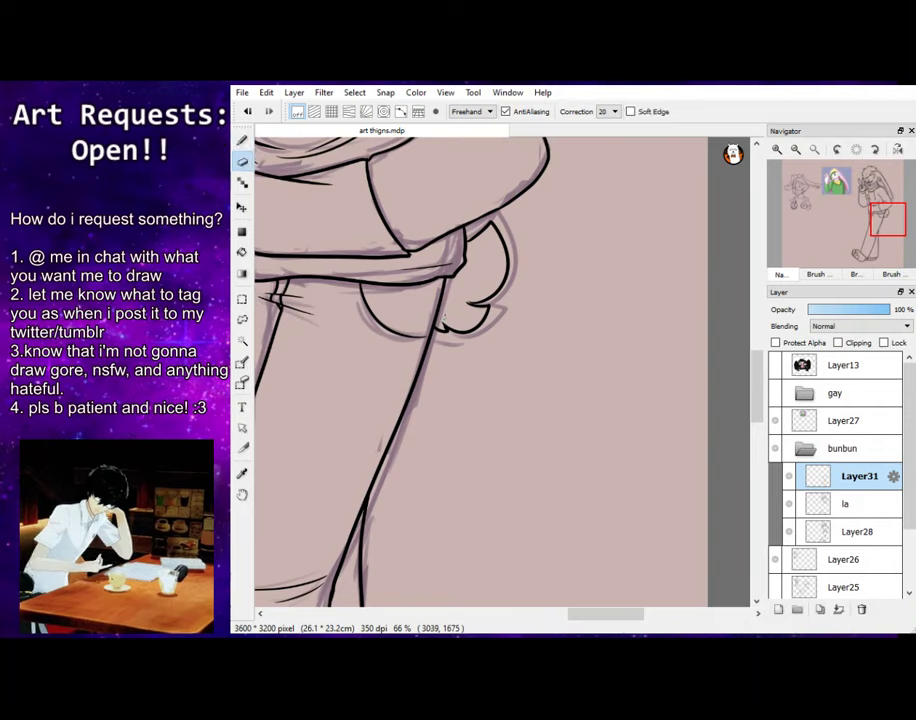
key("p")
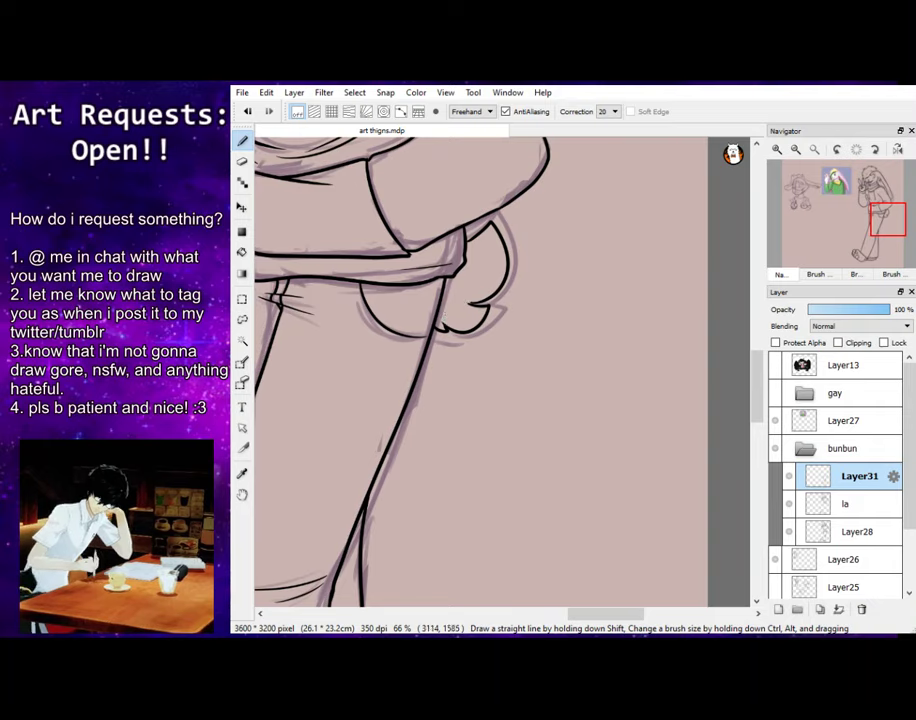
key("e")
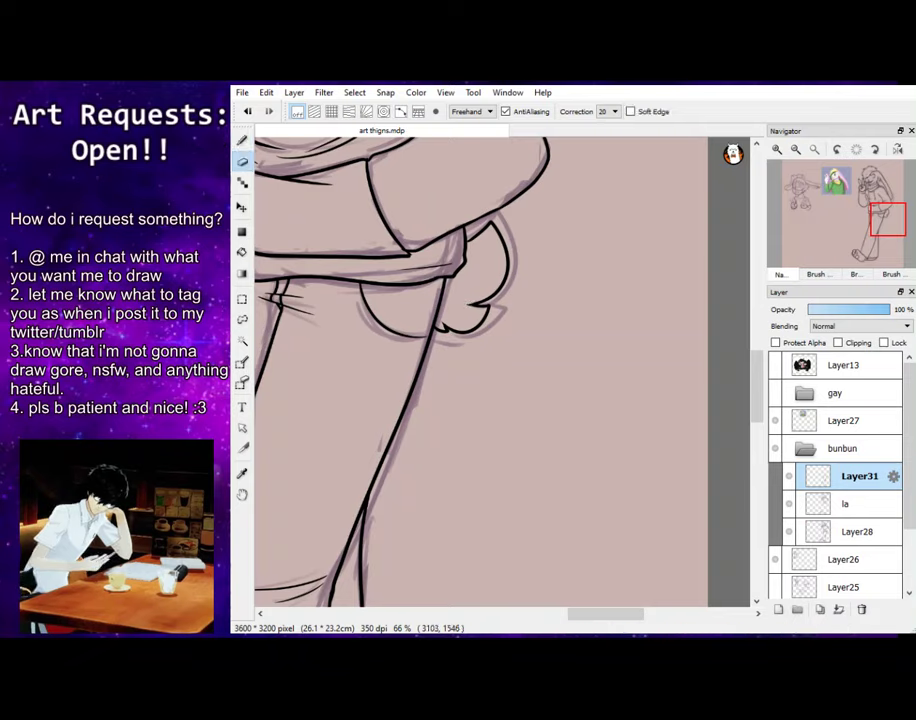
key("p")
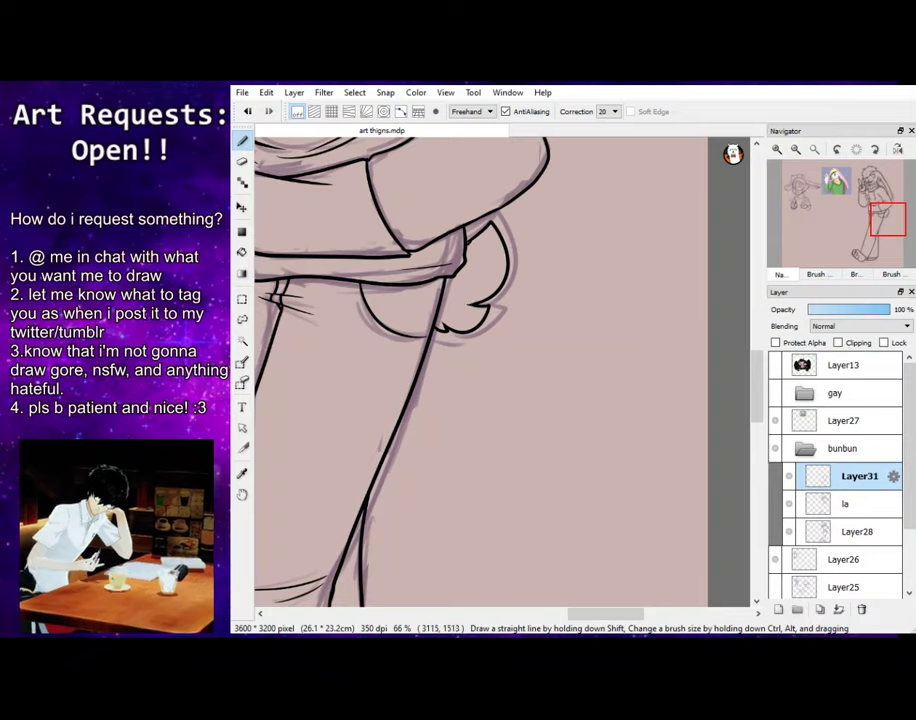
Check the line art around the raised sleeve, hoodie hem and trouser waist
left_click(796, 149)
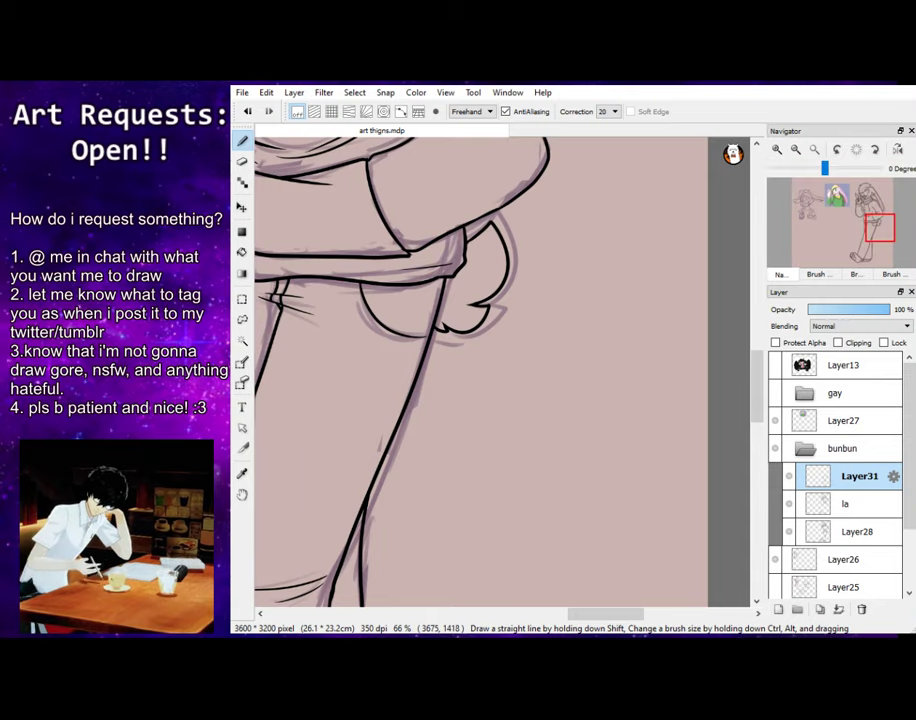
left_click(796, 149)
left_click(796, 149)
left_click(796, 149)
left_click_drag(860, 215, 856, 218)
left_click(777, 149)
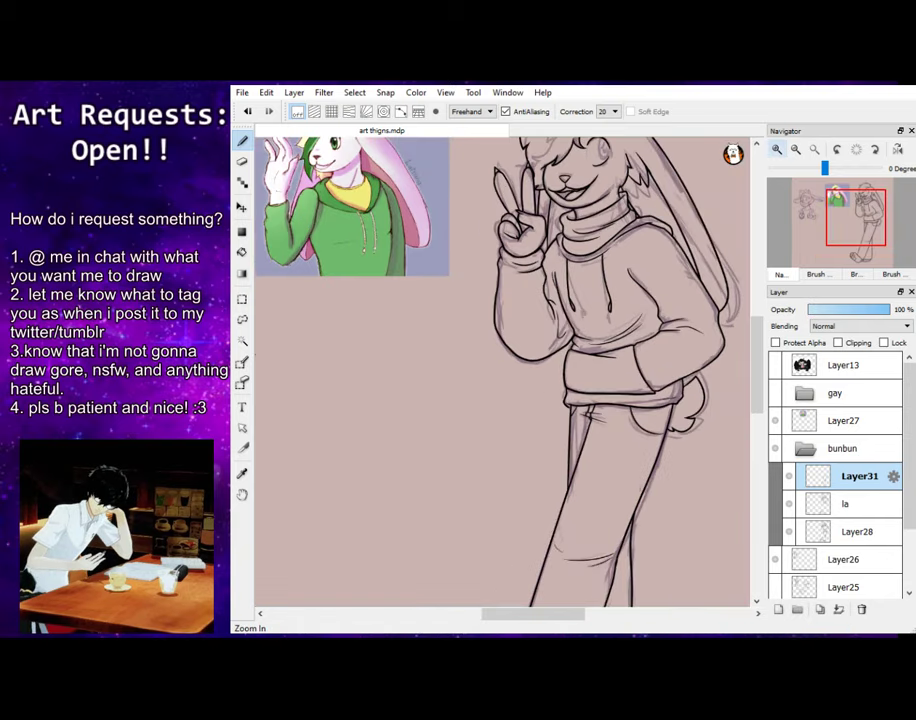
left_click(777, 149)
left_click(777, 149)
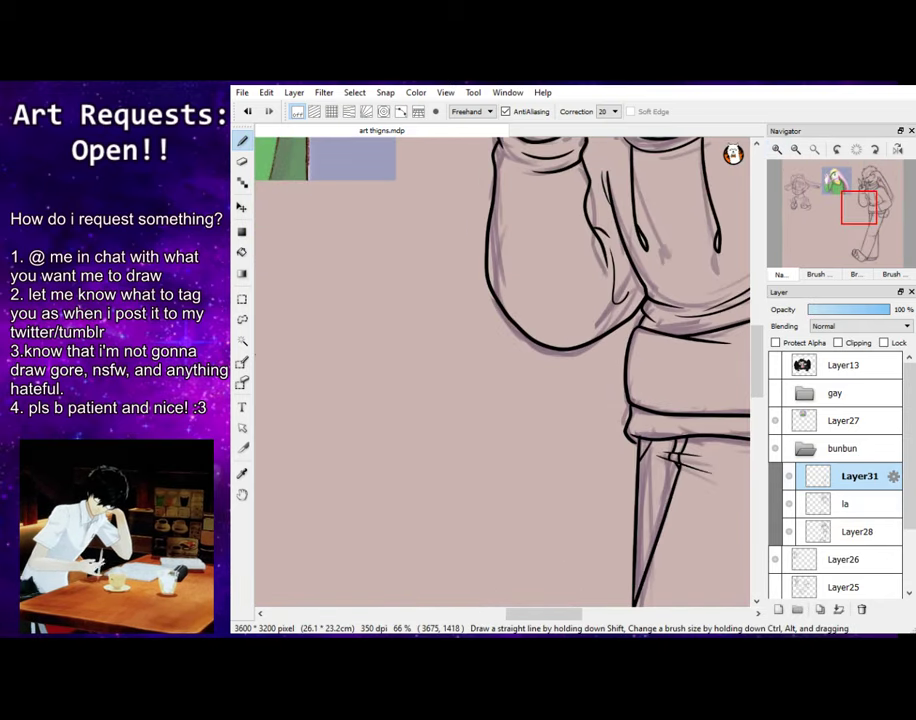
key("e")
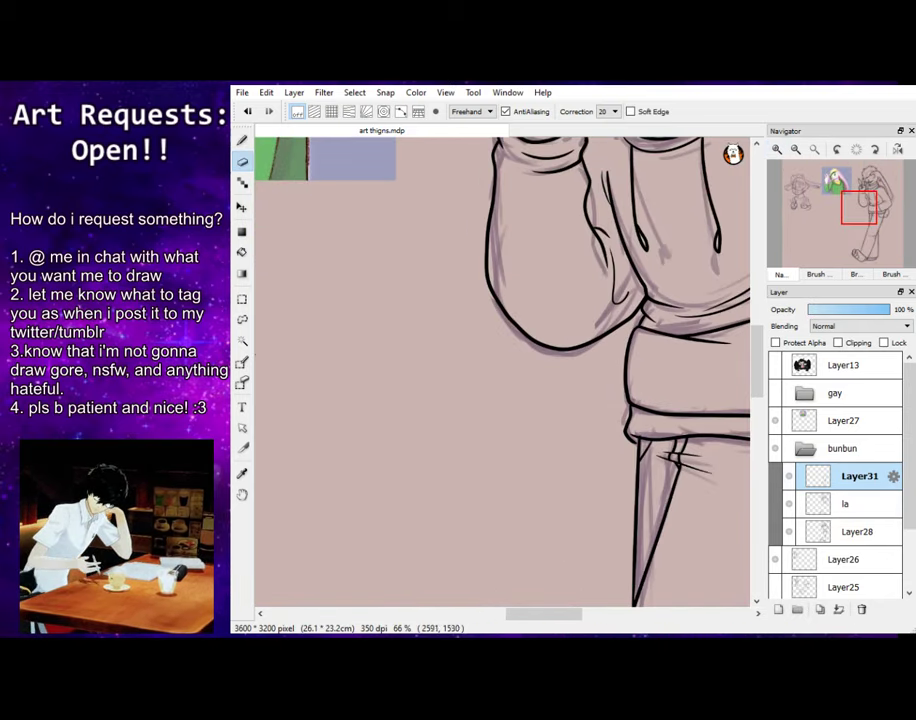
key("b")
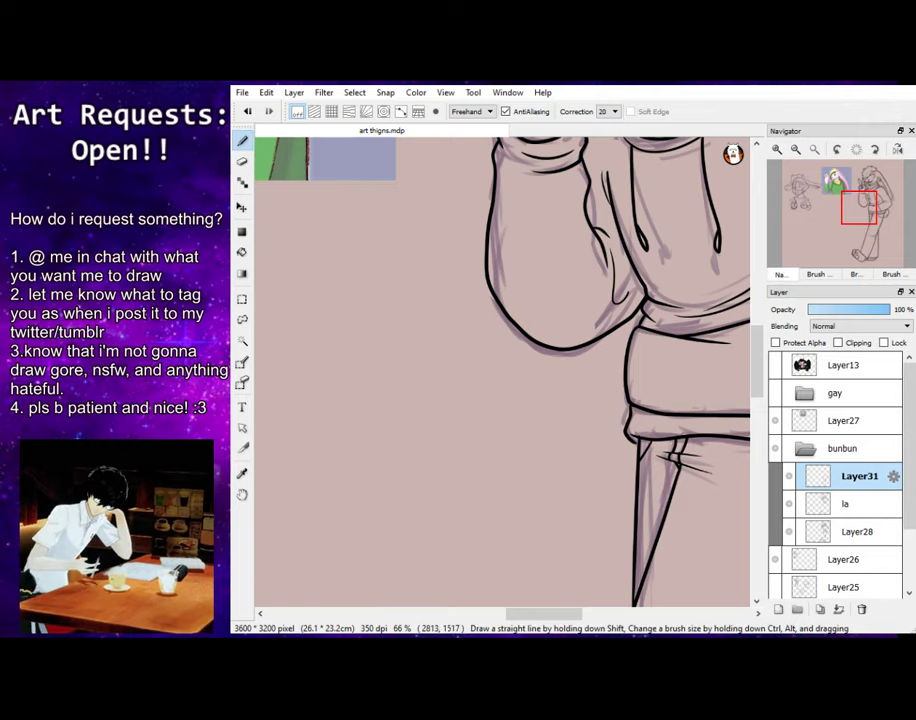
left_click(845, 504)
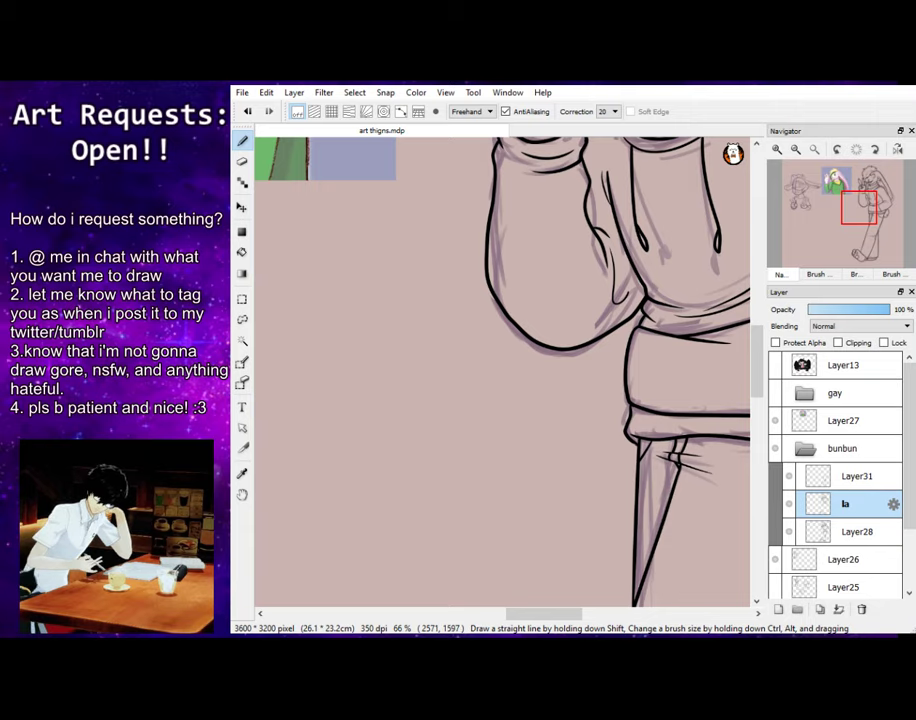
left_click_drag(879, 216, 871, 220)
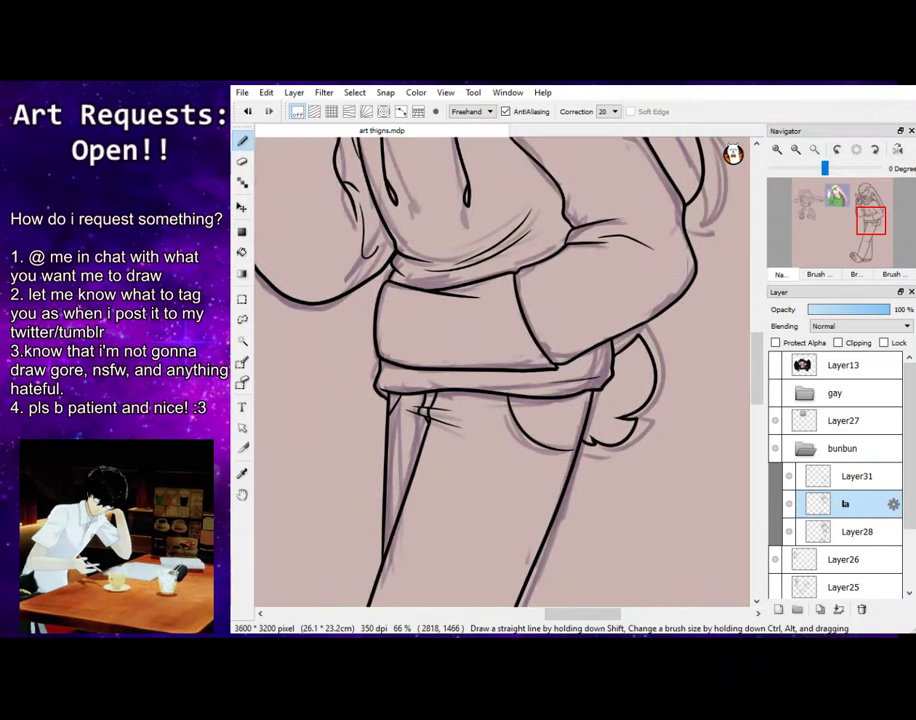
Merge Layer31 into the la layer and add a new layer named eyes directly above Layer28
left_click(857, 477)
left_click(838, 609)
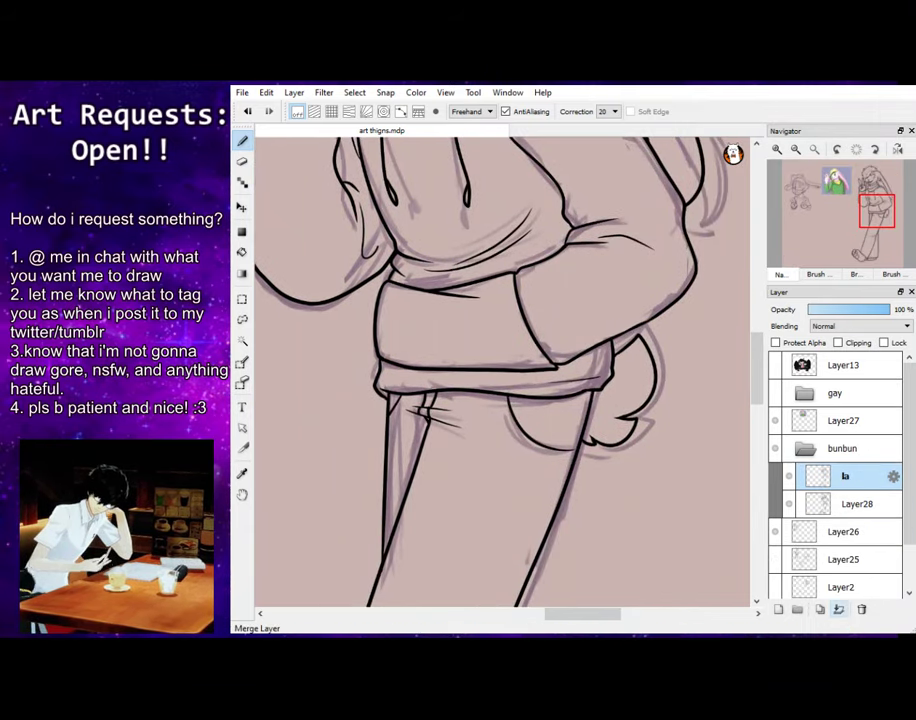
left_click(857, 504)
left_click(779, 609)
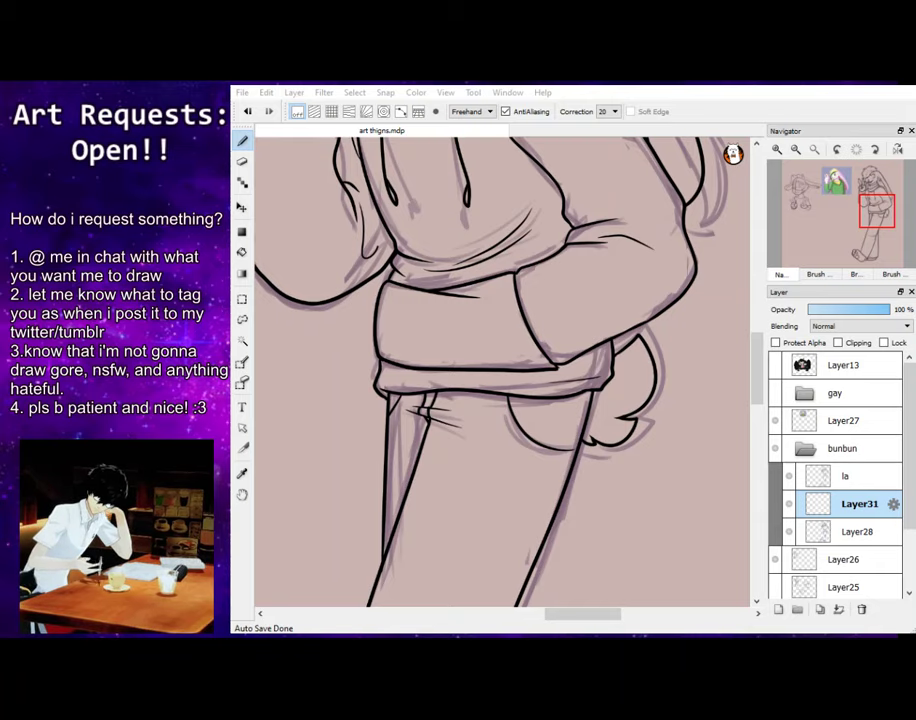
type("eyes")
key("Return")
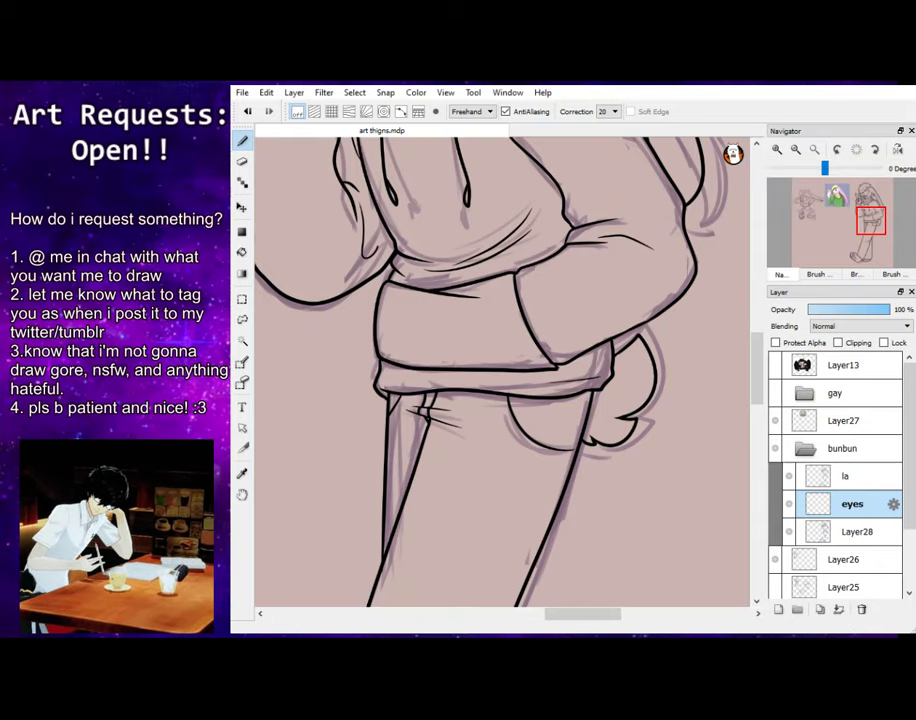
Outline the iris in dark green on the eyes layer and erase the ends that cross the upper eyelid
left_click(834, 190)
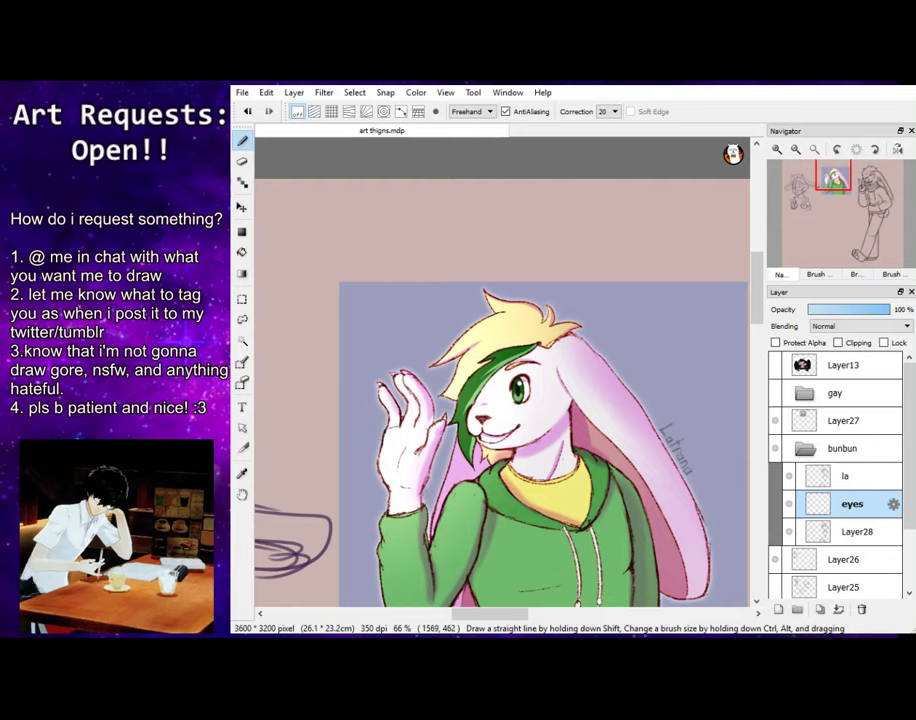
left_click(862, 195)
left_click(777, 149)
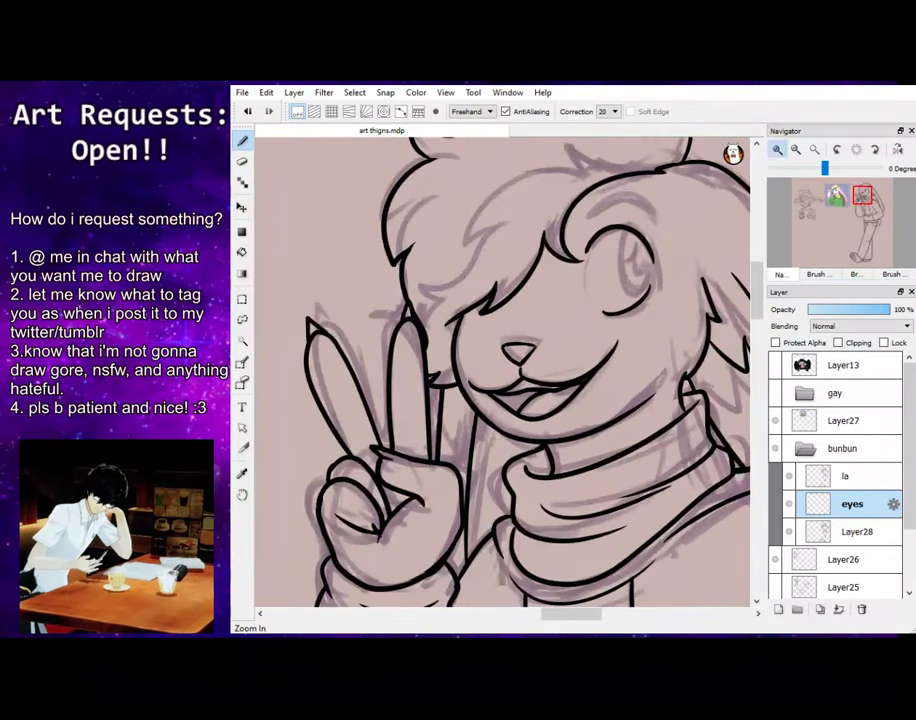
left_click(777, 149)
left_click_drag(864, 198, 866, 193)
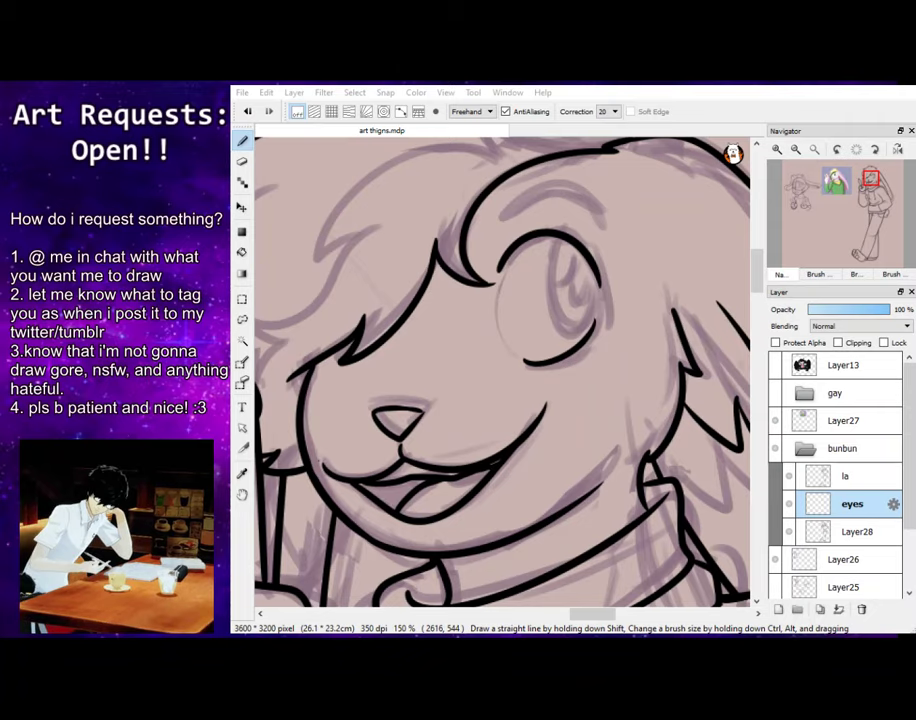
mouse_move(562, 240)
left_mouse_down()
mouse_move(594, 308)
mouse_move(588, 246)
mouse_move(557, 256)
mouse_move(598, 295)
left_mouse_up()
key("ctrl+z")
mouse_move(560, 241)
left_mouse_down()
mouse_move(591, 268)
mouse_move(553, 313)
mouse_move(588, 262)
mouse_move(597, 295)
mouse_move(589, 264)
left_mouse_up()
key("ctrl+z")
key("ctrl+z")
key("e")
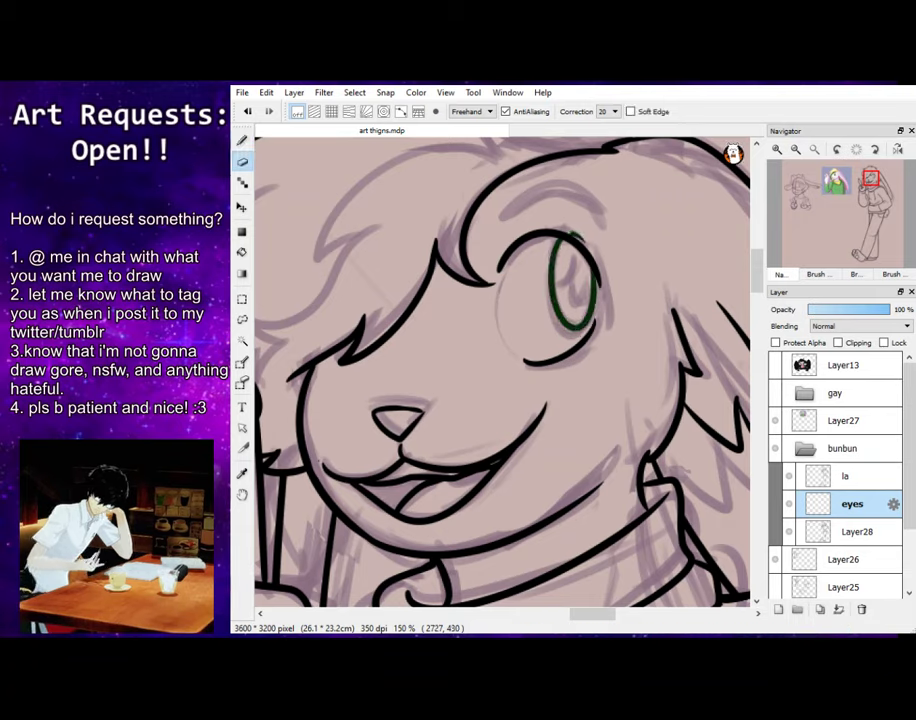
key("b")
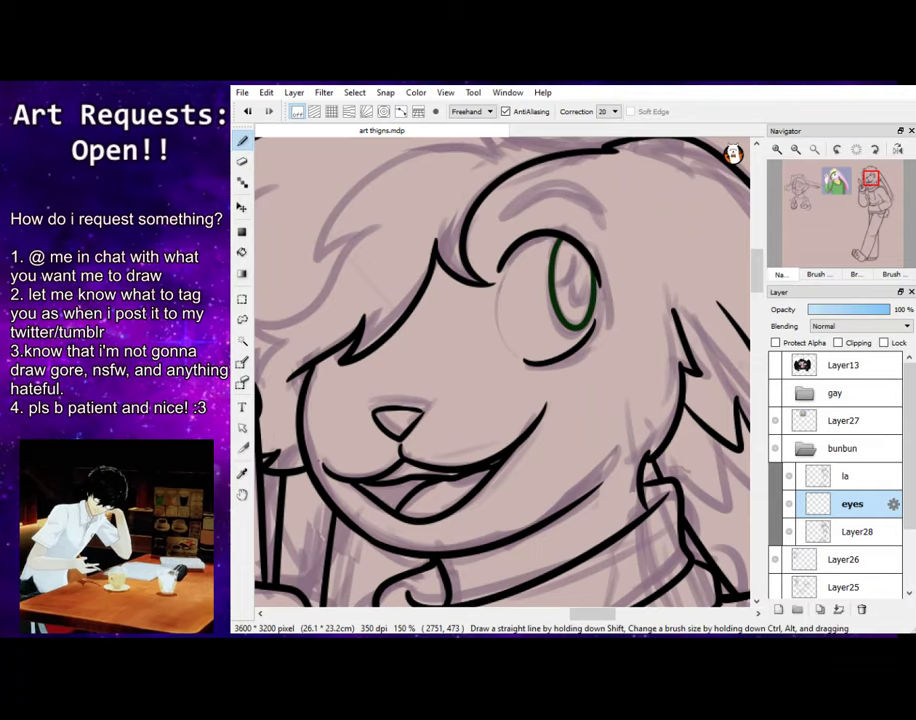
Paint a solid dark green oval pupil inside the iris on the eyes layer
mouse_move(577, 252)
left_mouse_down()
mouse_move(565, 279)
mouse_move(581, 256)
mouse_move(569, 264)
mouse_move(580, 256)
mouse_move(573, 297)
mouse_move(580, 255)
mouse_move(578, 297)
left_mouse_up()
key("ctrl+z")
key("ctrl+z")
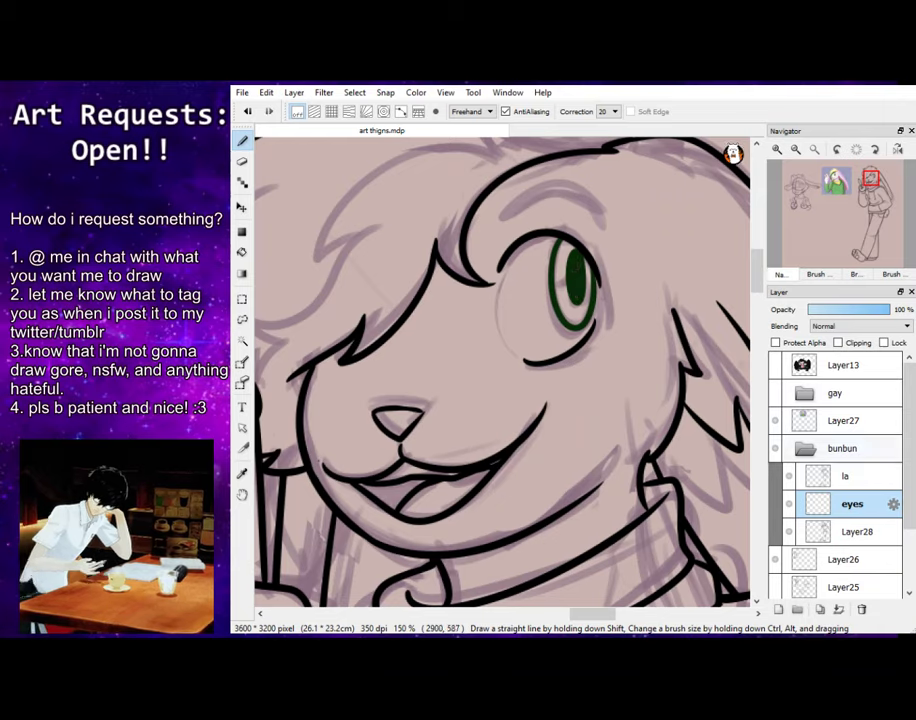
Add a layer named ec beneath eyes and colour the iris green with darker shading at its top, following the reference picture
left_click(778, 609)
left_click_drag(857, 505, 857, 547)
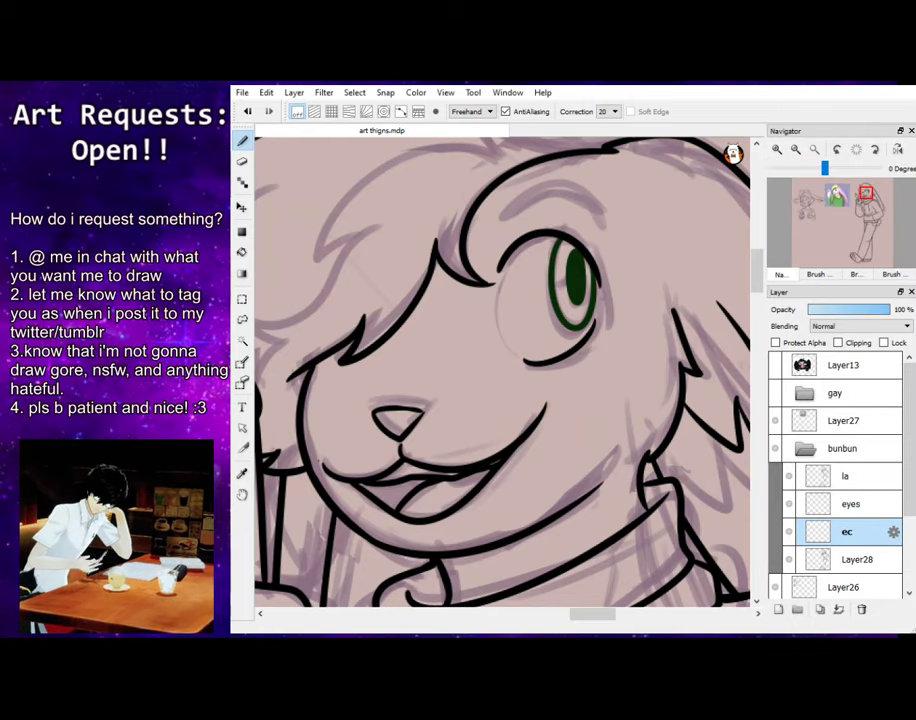
mouse_move(870, 178)
left_mouse_down()
mouse_move(856, 192)
mouse_move(838, 190)
left_mouse_up()
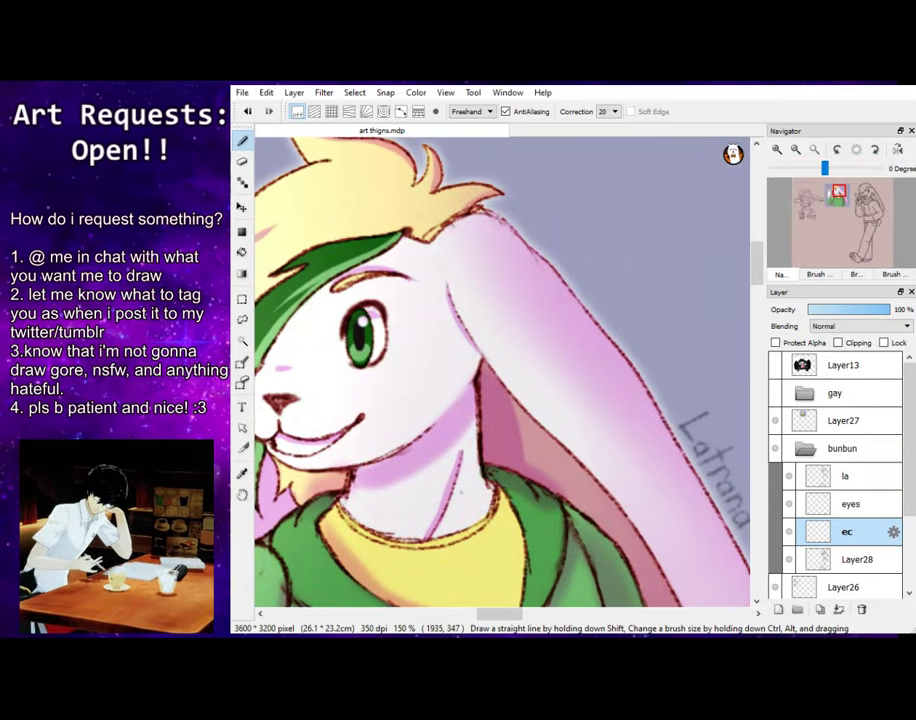
left_click_drag(866, 197, 869, 191)
mouse_move(567, 254)
left_mouse_down()
mouse_move(576, 249)
mouse_move(564, 286)
mouse_move(571, 307)
left_mouse_up()
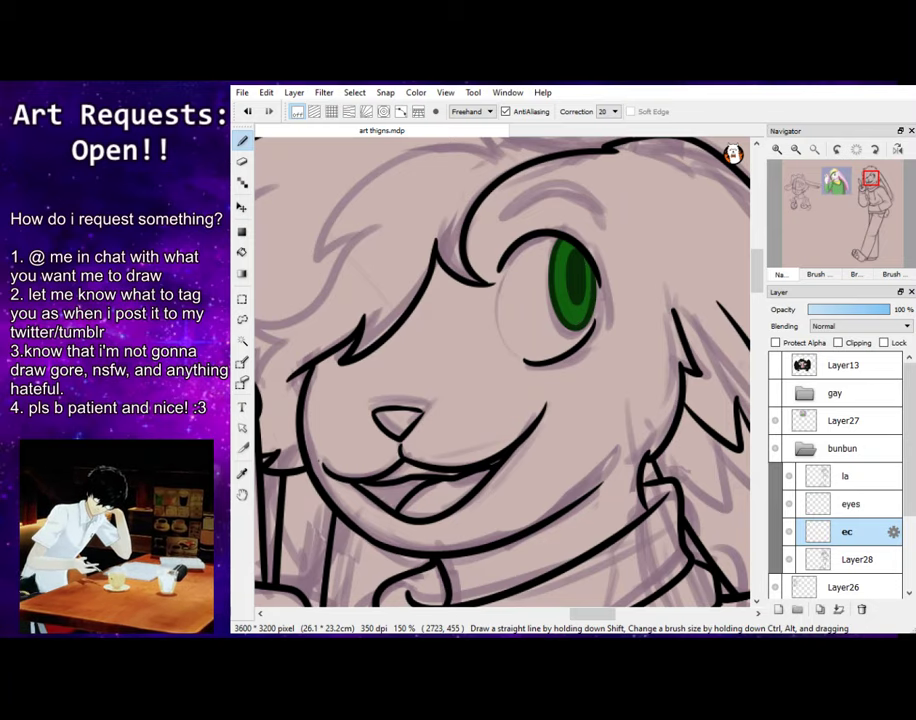
left_click(834, 192)
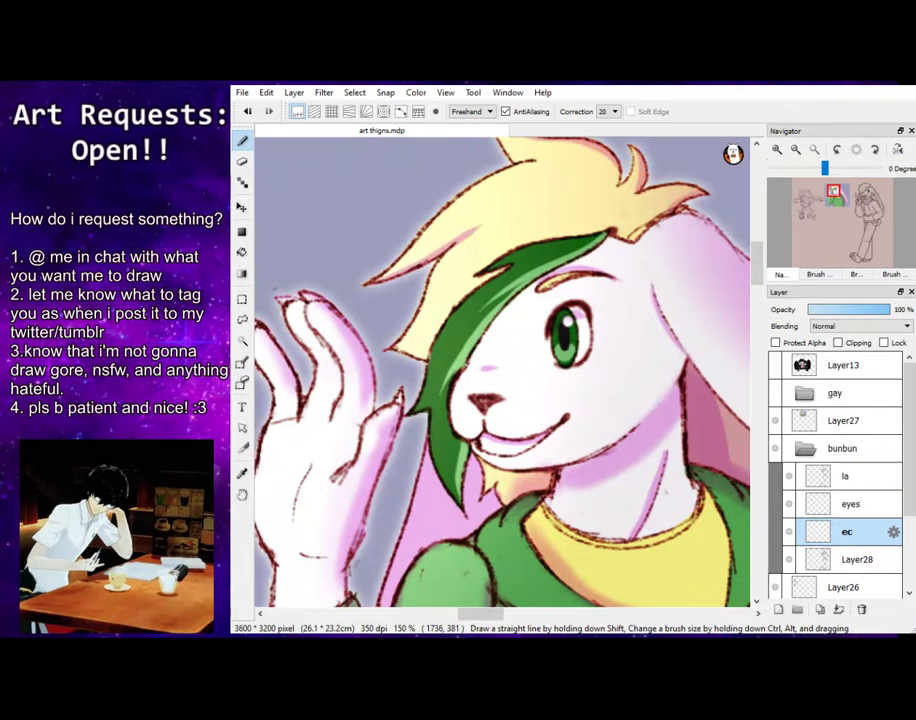
left_click(872, 177)
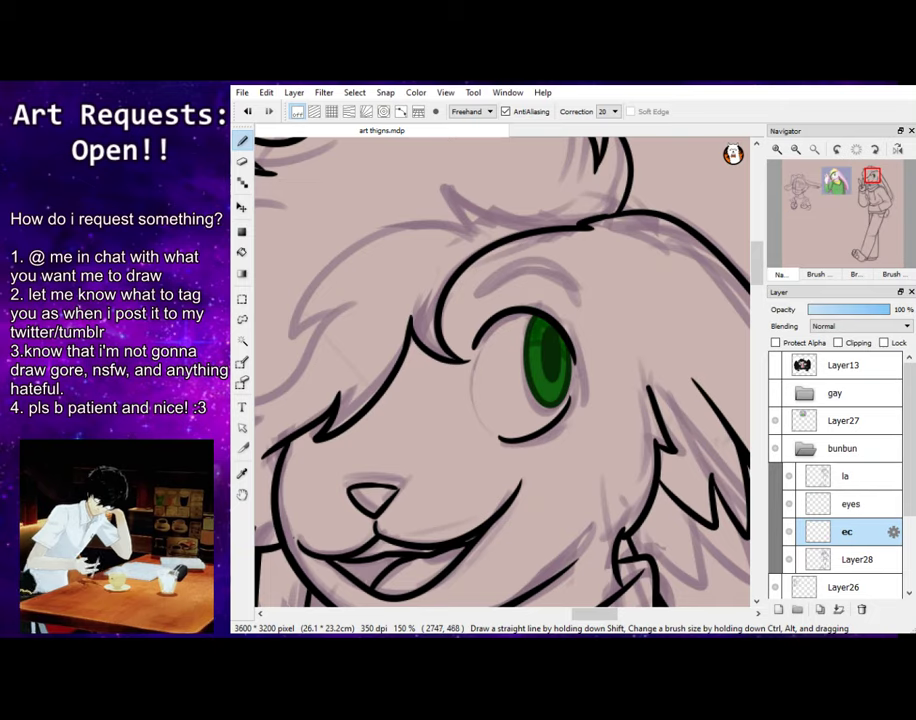
Add a layer named flof directly beneath the ec layer in the bunbun folder
left_click(848, 477)
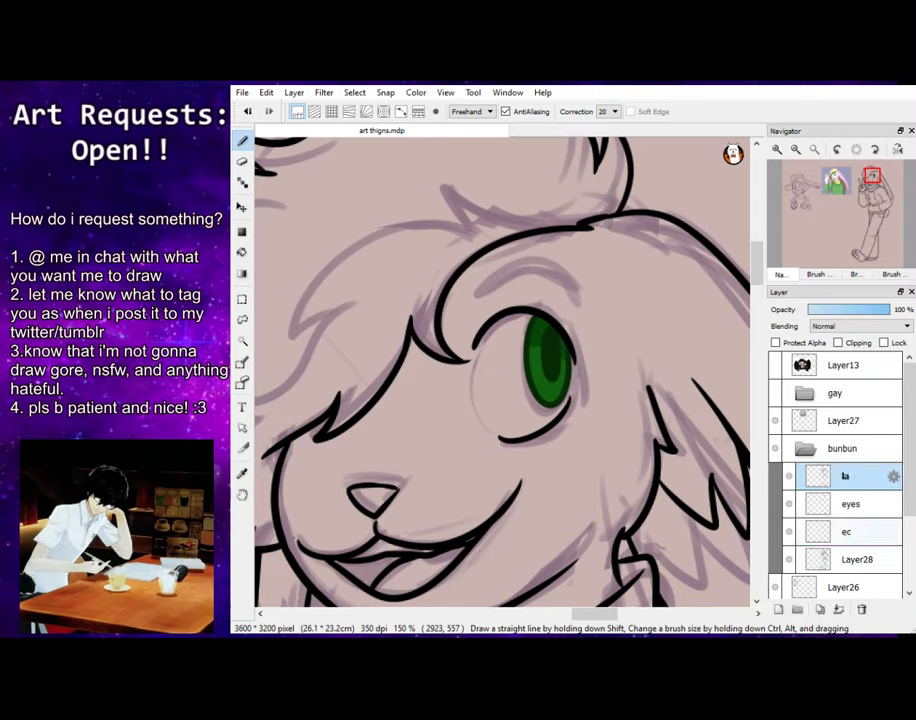
left_click(850, 504)
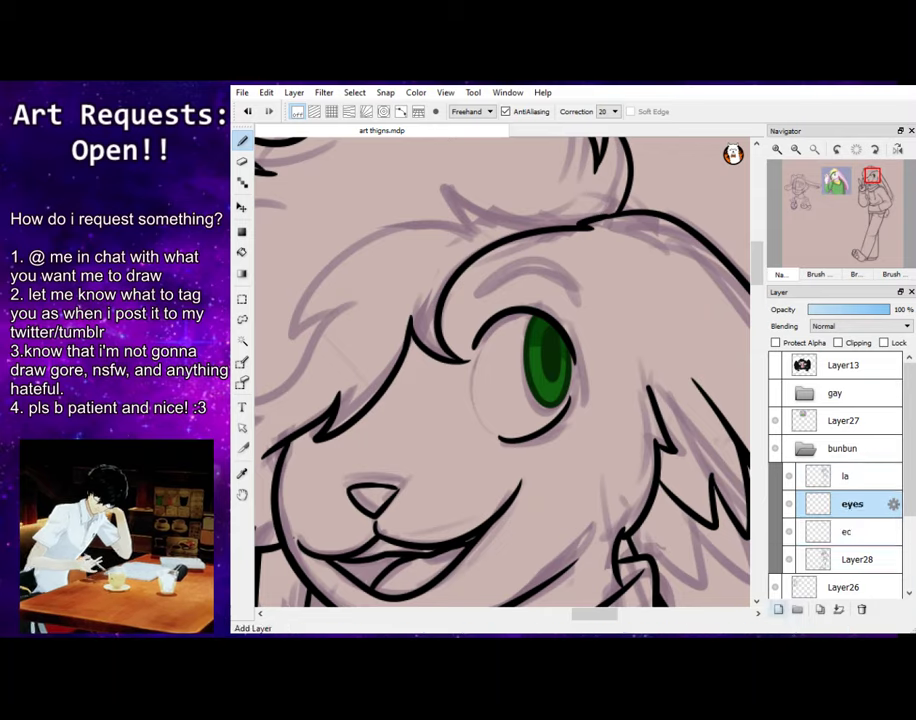
left_click(779, 609)
left_click_drag(855, 505, 855, 572)
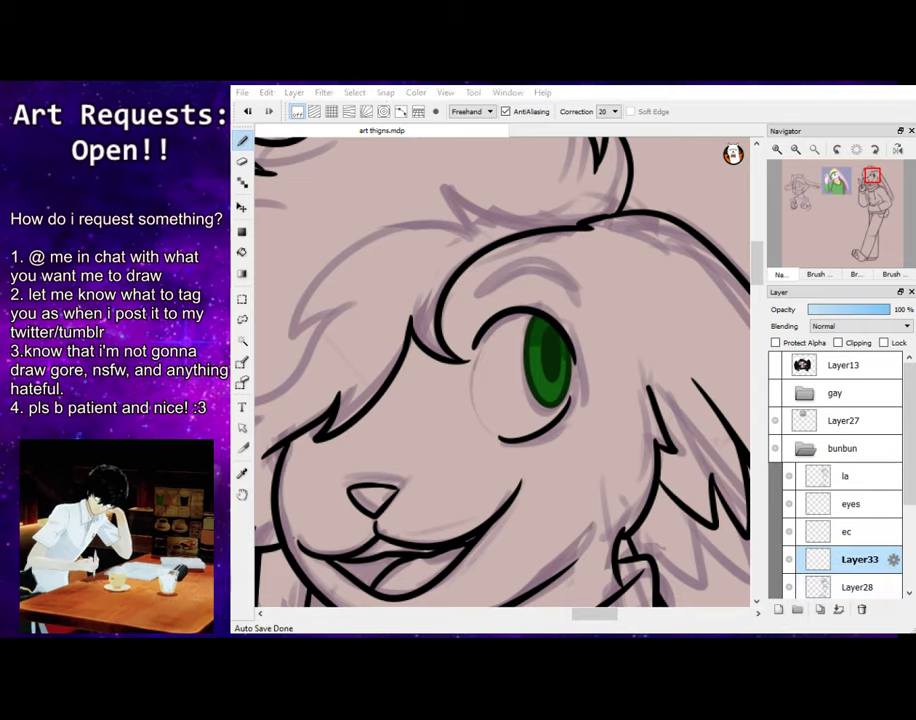
double_click(858, 559)
type("flof")
key("Return")
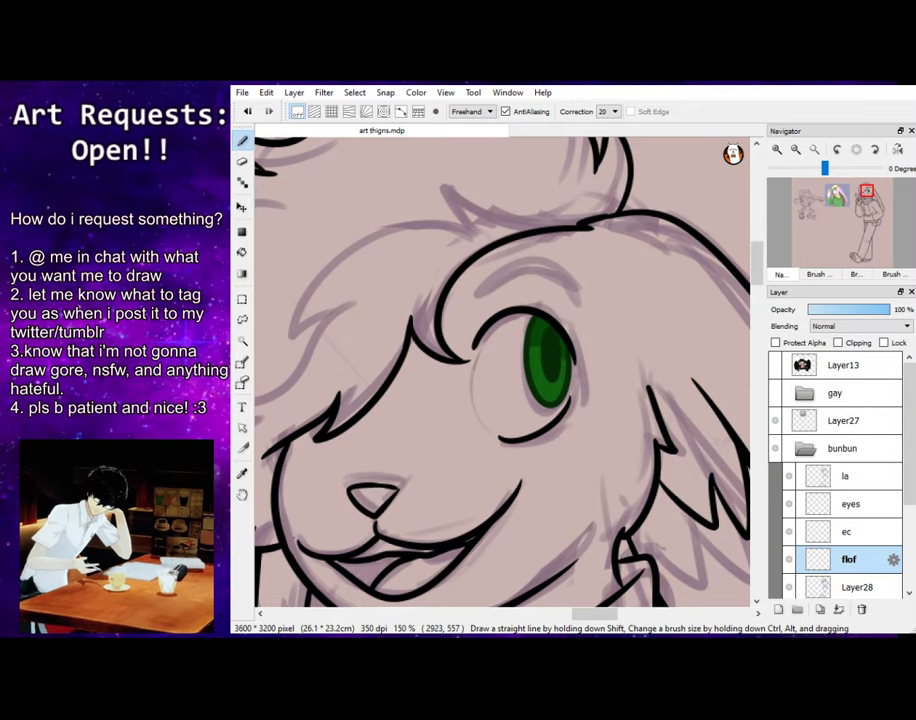
Hide the rough sketch on Layer28 behind the clean line art
left_click(796, 149)
left_click_drag(607, 520, 542, 157)
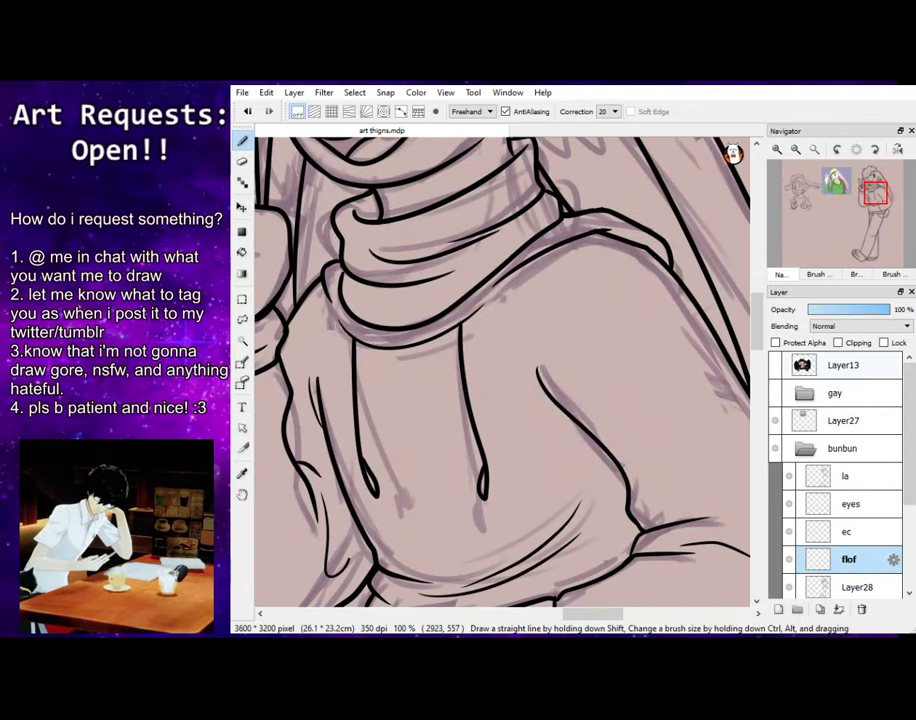
left_click(789, 587)
left_click(796, 149)
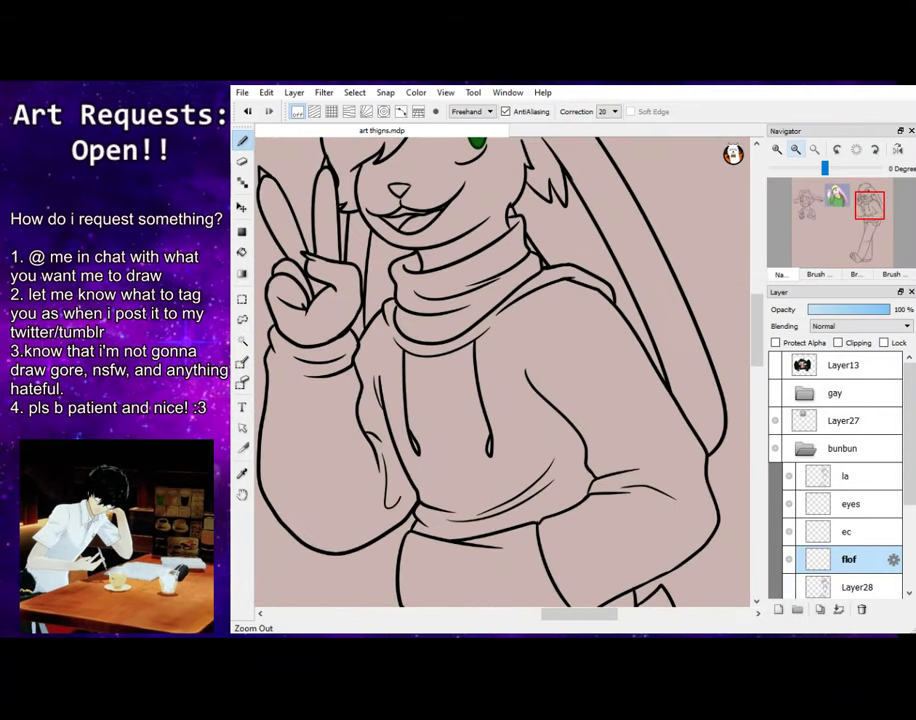
left_click_drag(388, 179, 445, 349)
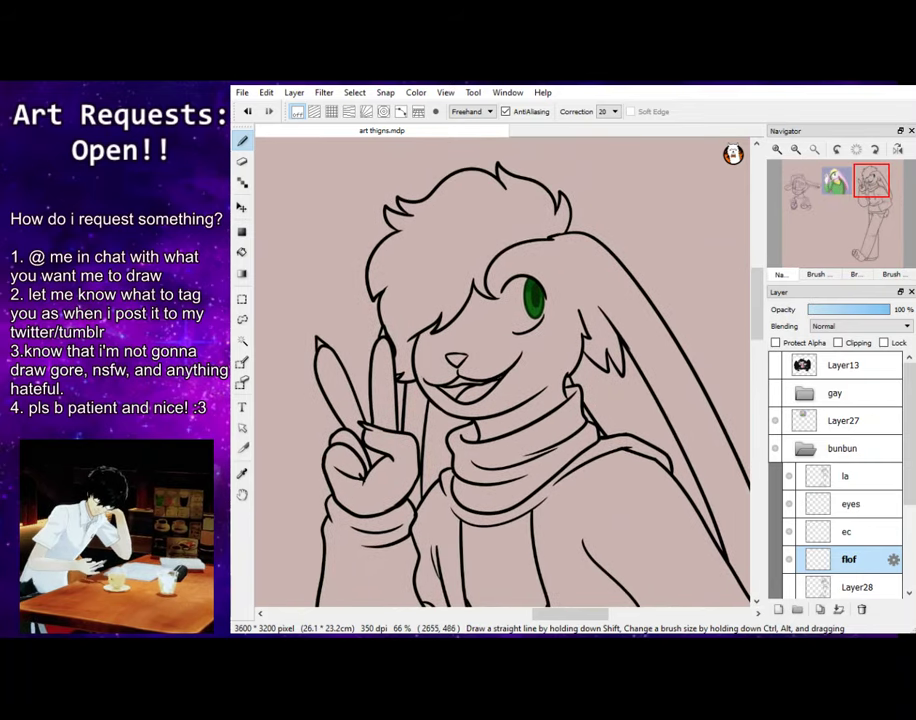
Fill the rabbit's face, outer ears and raised hand with white on the flof layer, following the reference picture
left_click(242, 252)
left_click(831, 177)
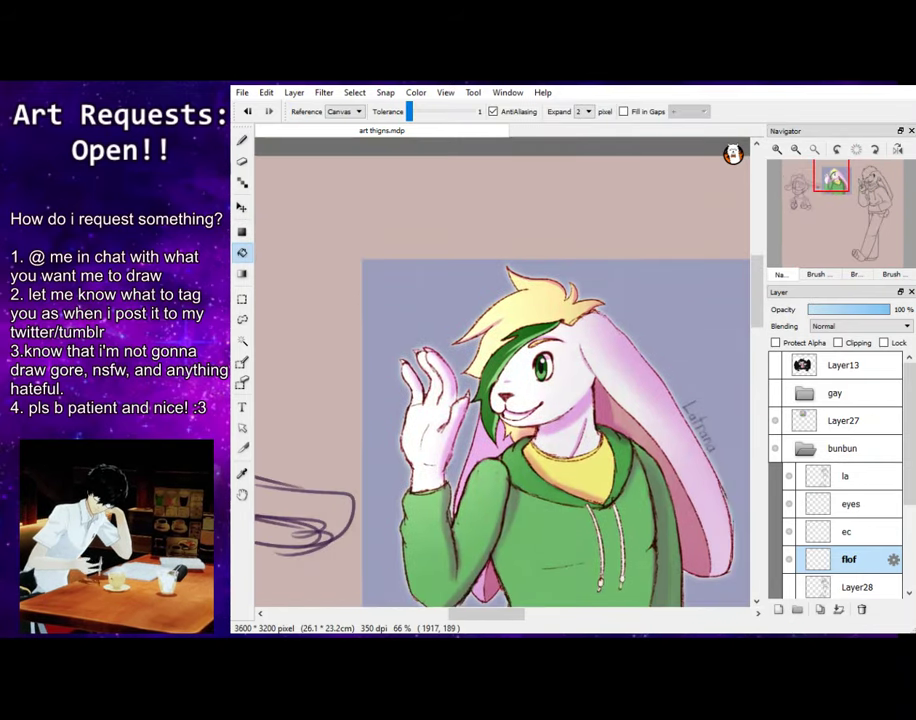
left_click(876, 178)
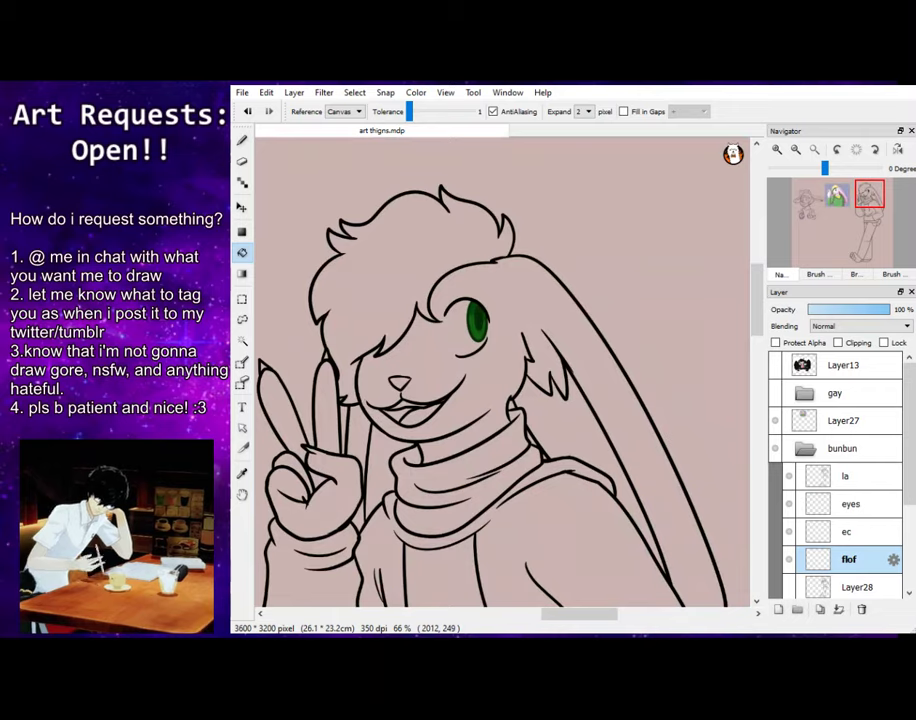
left_click(468, 372)
left_click(355, 446)
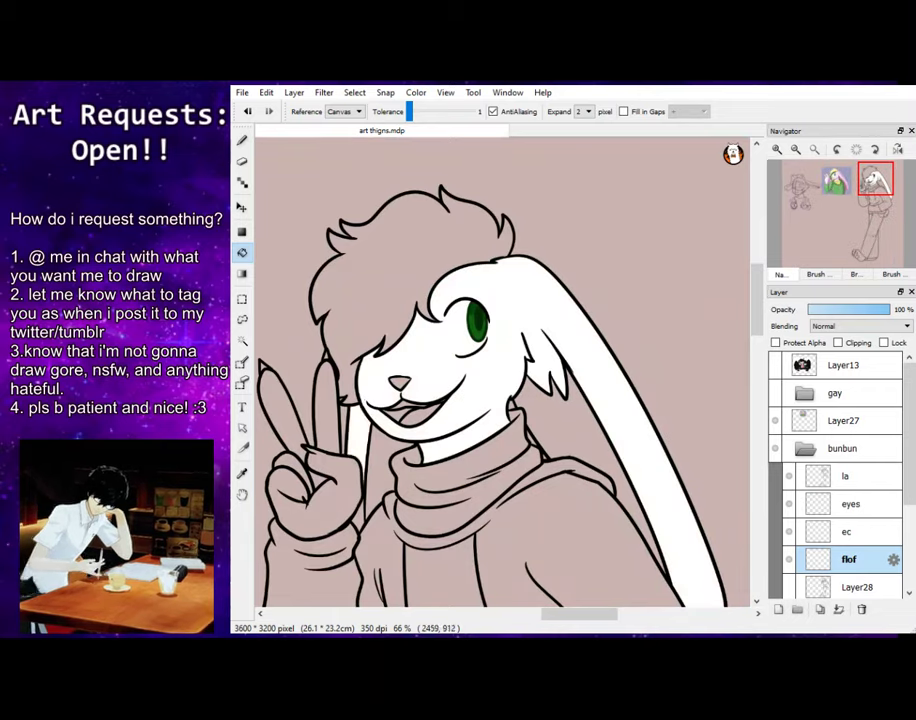
left_click(357, 522)
left_click(325, 498)
left_click(293, 433)
left_click(327, 405)
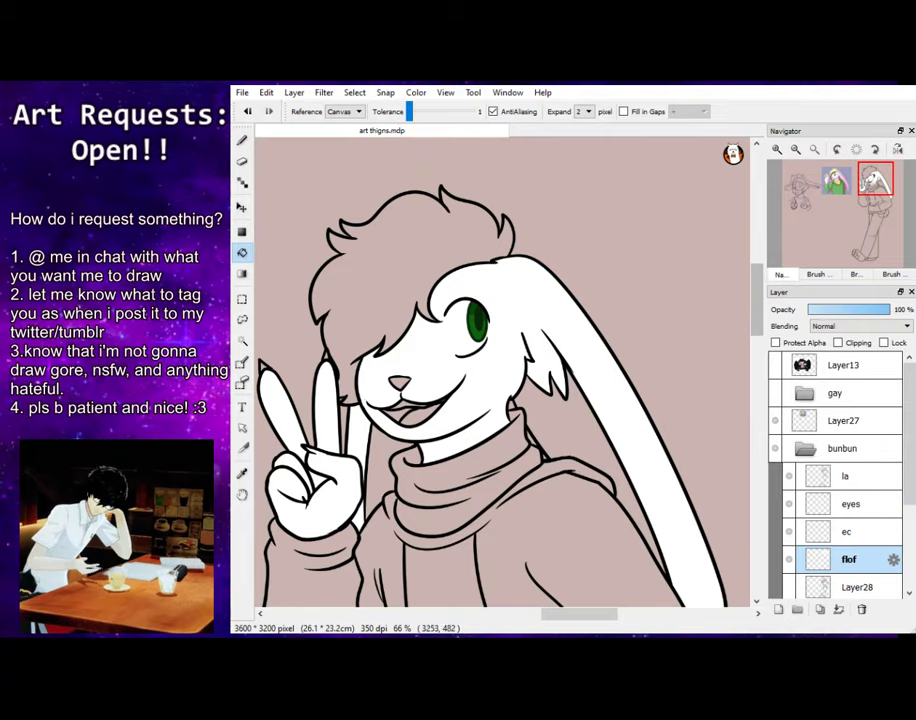
Fill the tail and both feet with white on the flof layer, leaving the paw pads uncoloured
left_click_drag(867, 195, 869, 219)
scroll(500, 370, "down", 6)
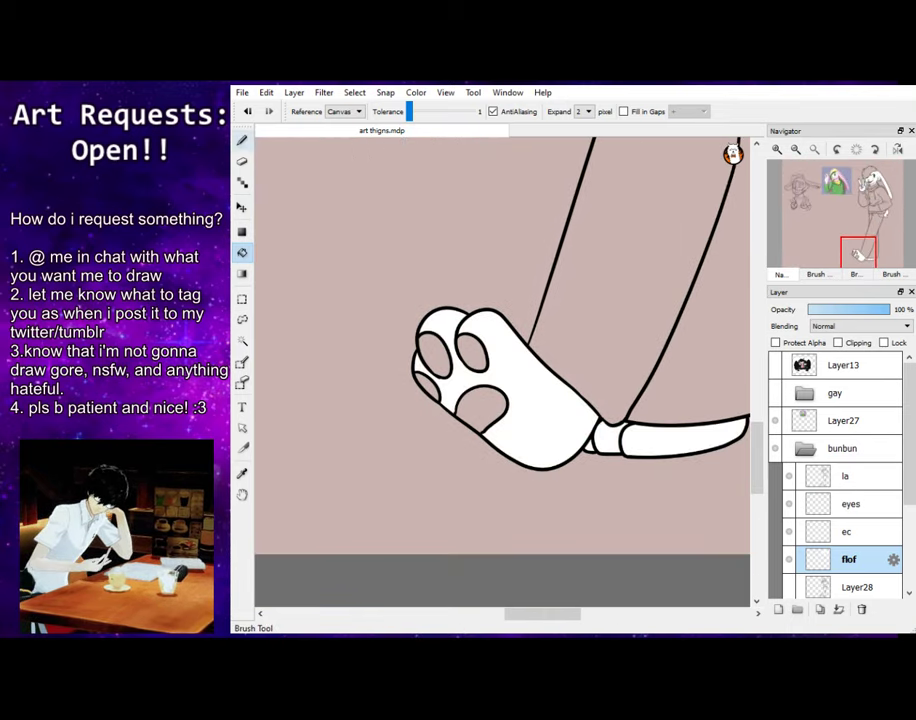
left_click(241, 140)
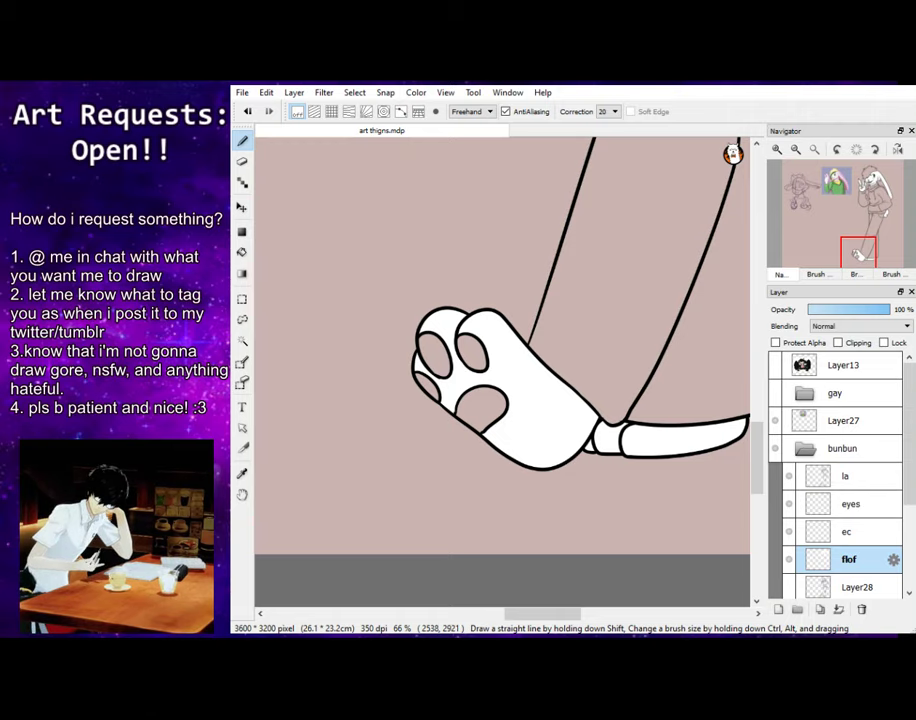
Check the reference picture's colours and add a layer named face directly above flof
left_click_drag(857, 254, 866, 196)
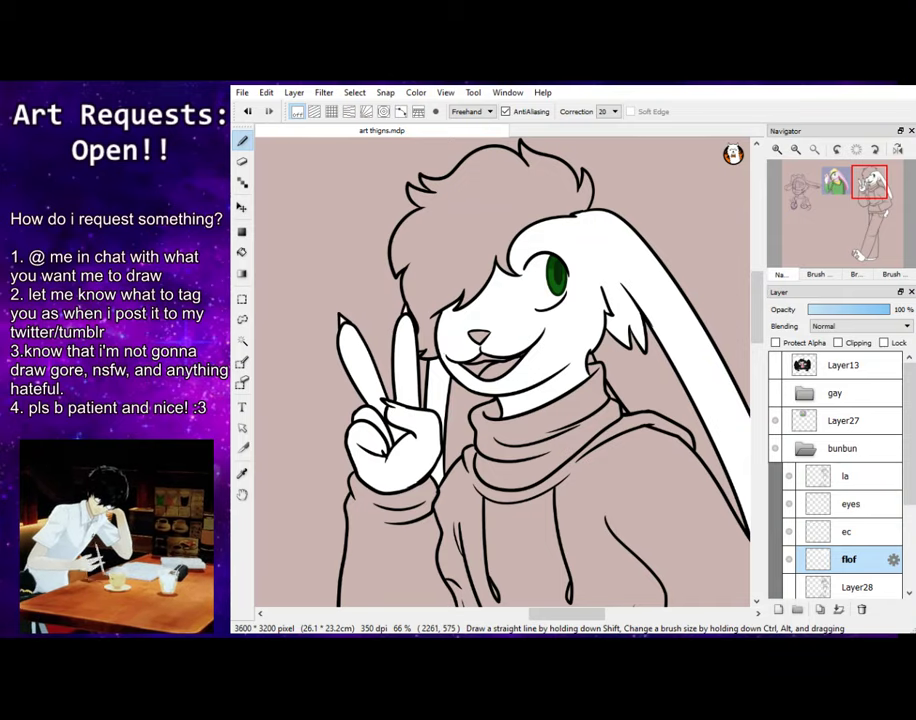
left_click_drag(869, 199, 837, 192)
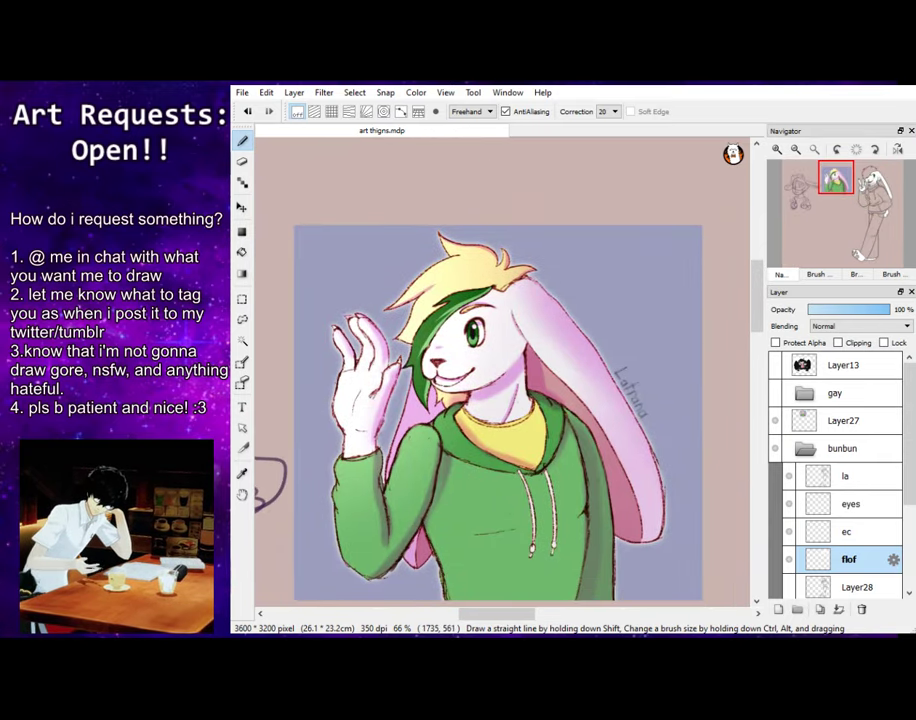
left_click_drag(838, 192, 867, 195)
left_click(779, 609)
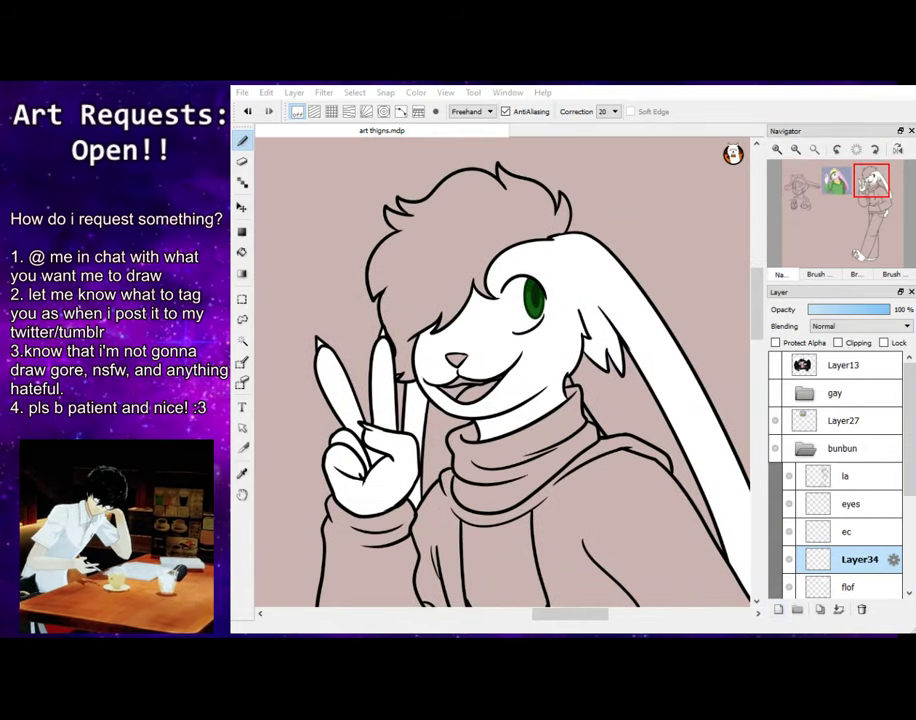
double_click(860, 559)
type("face")
key("Return")
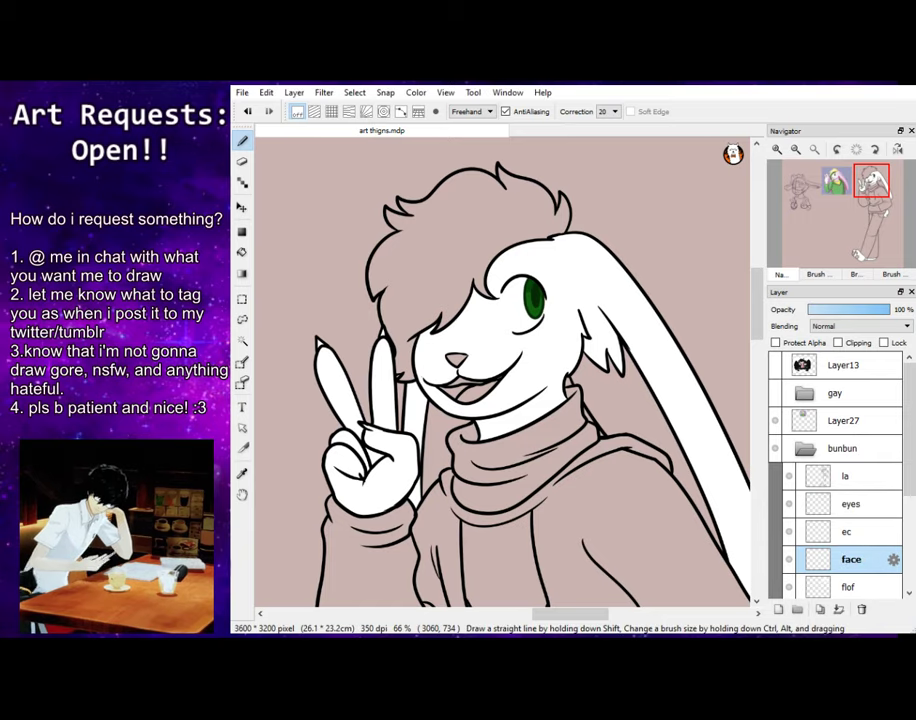
Fill the inner areas of both ears with dusty pink on the face layer
left_click(242, 253)
left_click(628, 441)
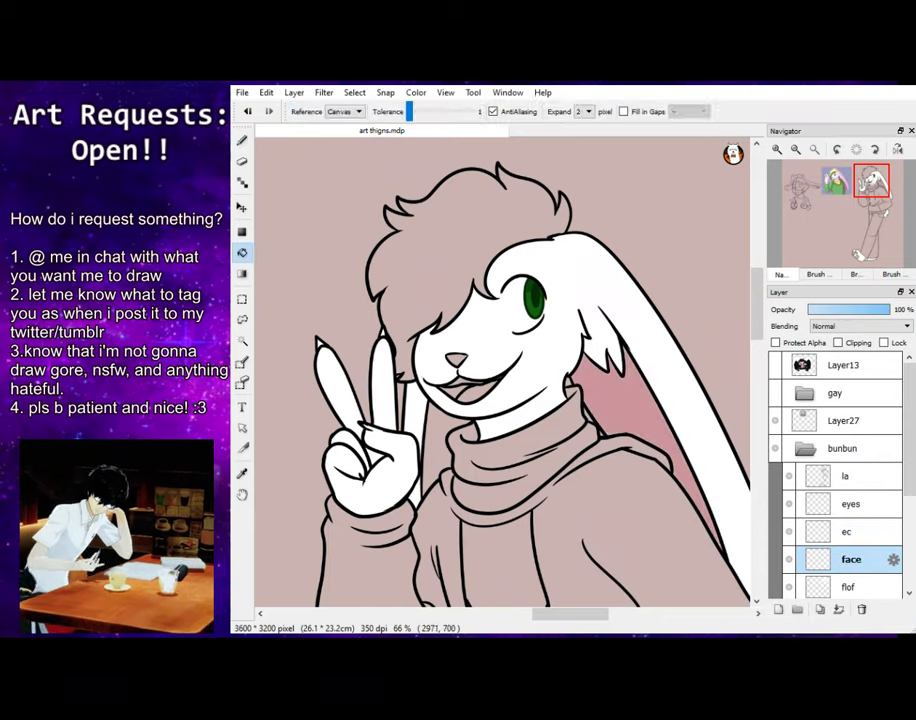
key("p")
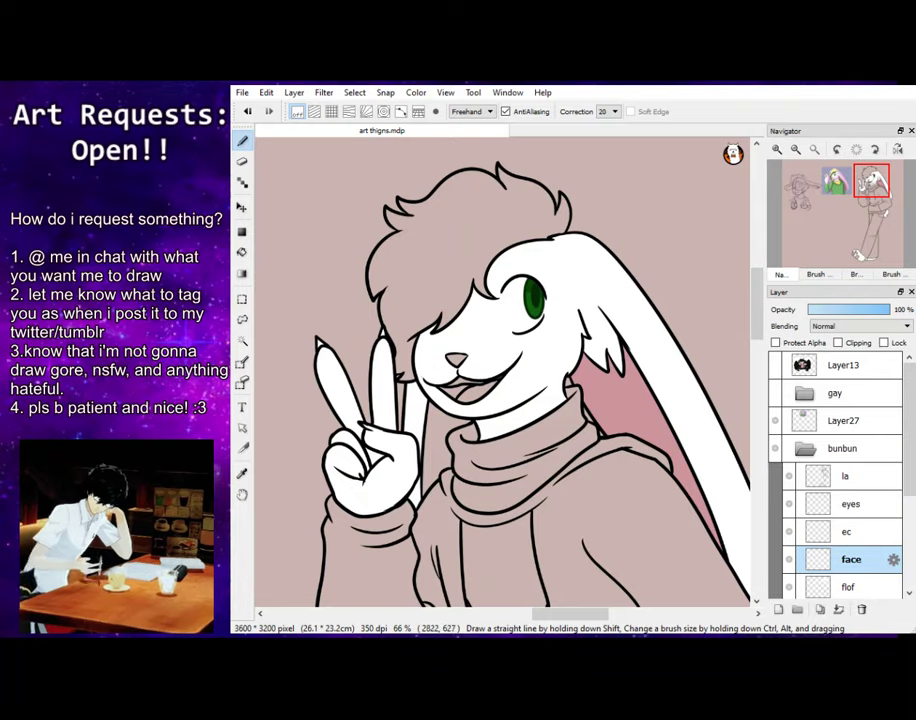
key("g")
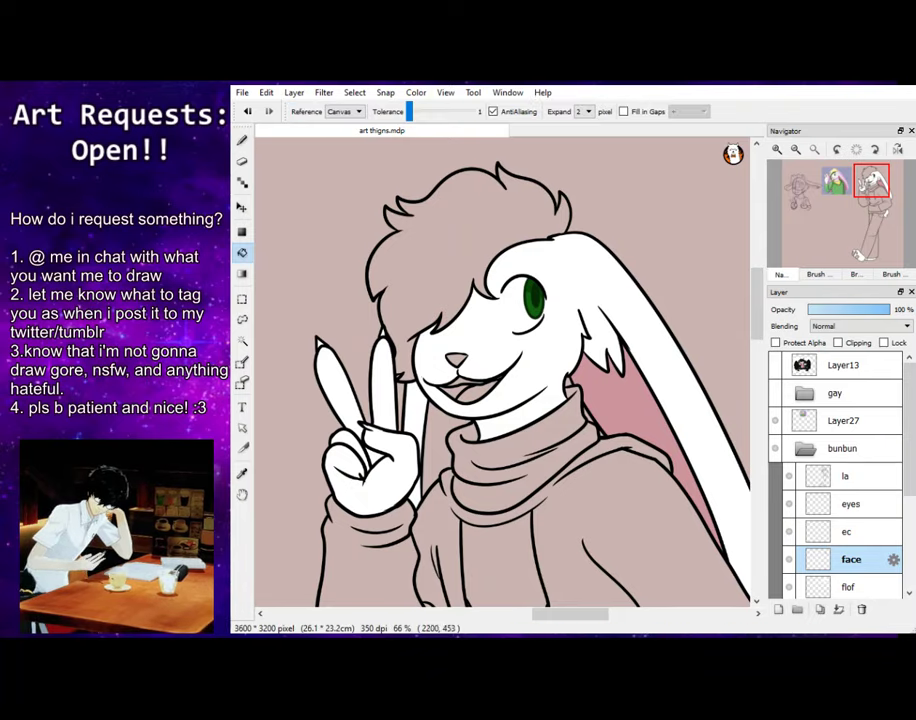
key("p")
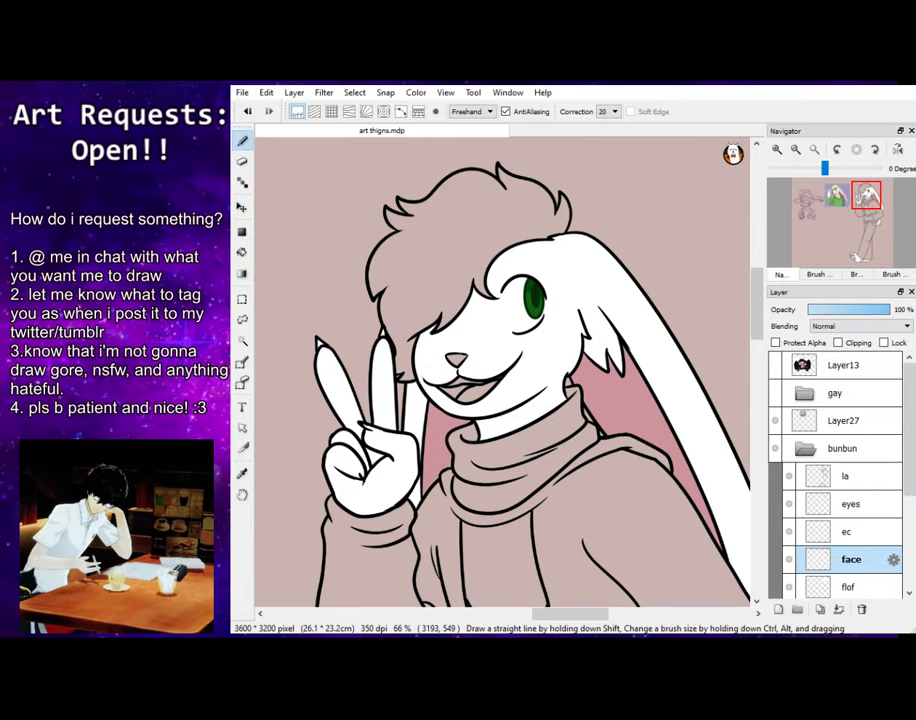
Add a layer named swearer directly above the face layer
mouse_move(868, 207)
left_mouse_down()
mouse_move(869, 216)
mouse_move(846, 186)
mouse_move(872, 197)
left_mouse_up()
left_click(778, 609)
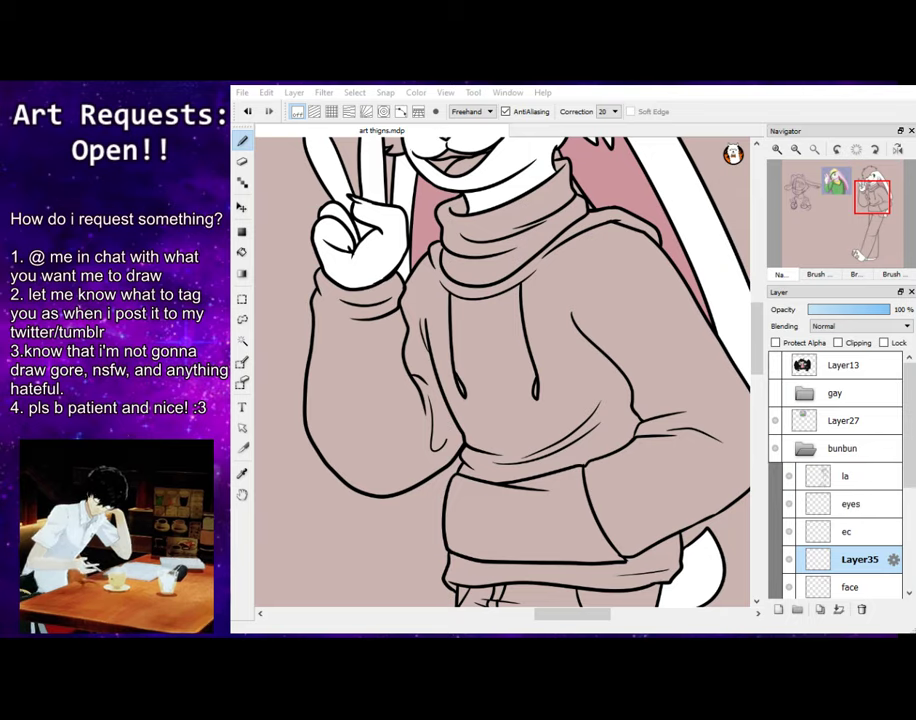
type("swearer")
key("Return")
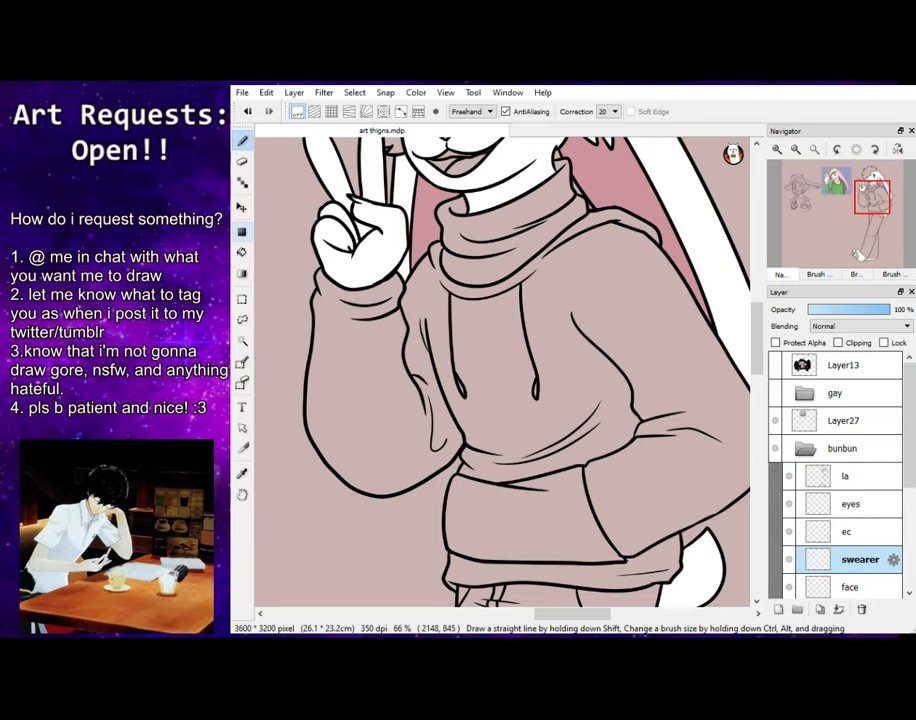
Fill the hoodie's body, sleeves, front pocket and hem with green on the swearer layer
left_click(242, 252)
left_click(398, 343)
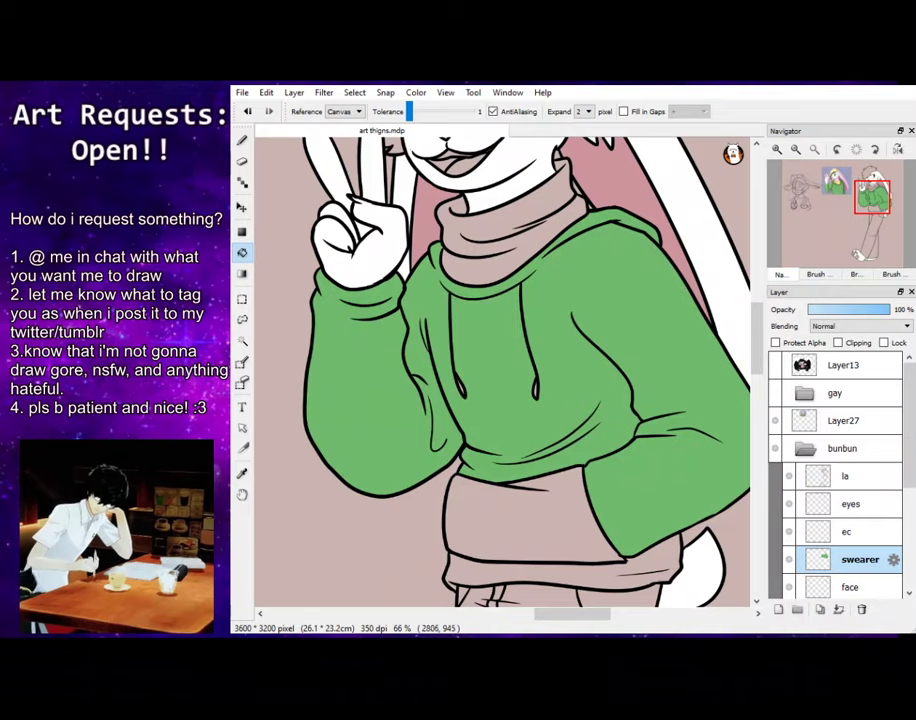
left_click(490, 524)
left_click(538, 573)
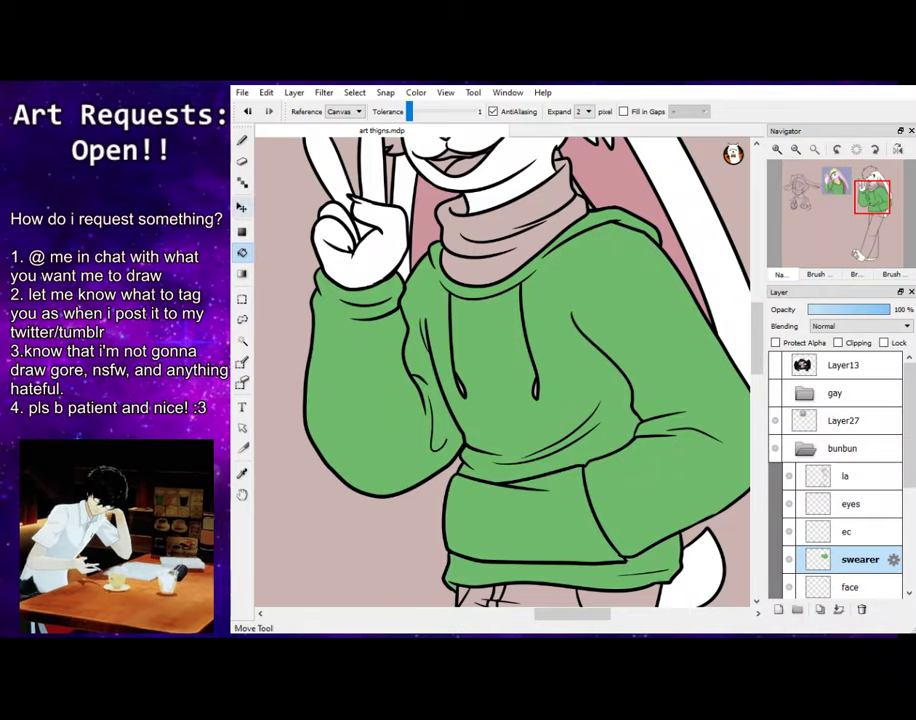
Fill the high collar around the neck with yellow on the swearer layer, following the reference picture
left_click(837, 198)
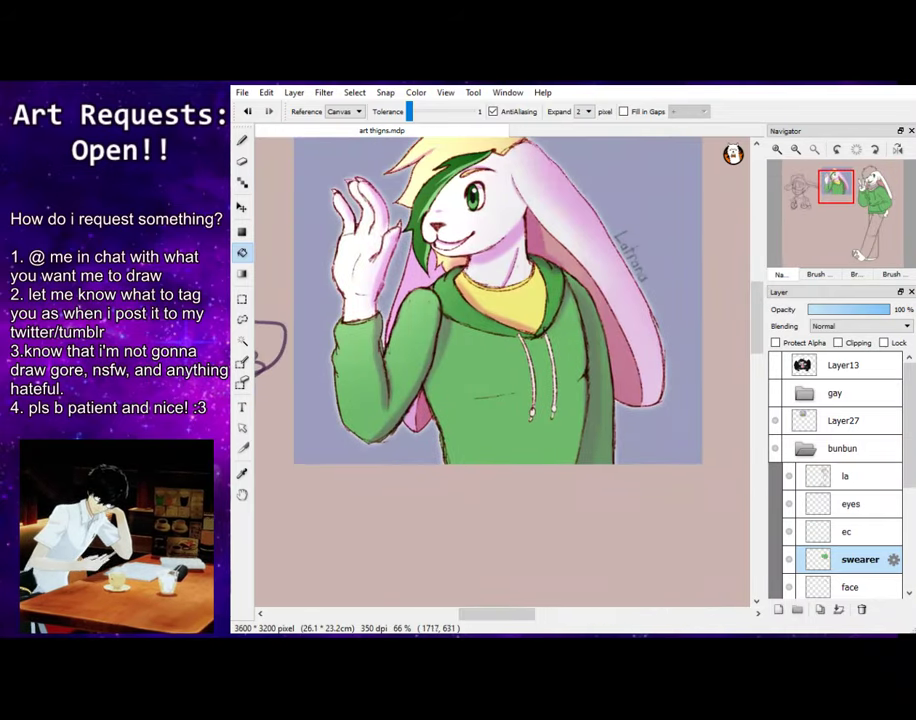
left_click_drag(853, 205, 867, 200)
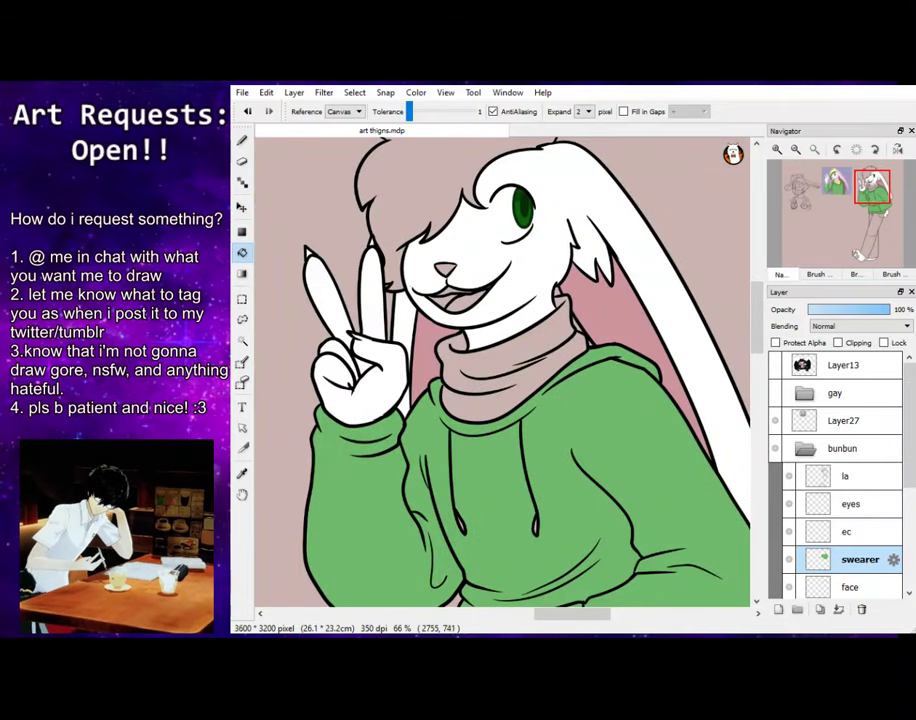
left_click(535, 350)
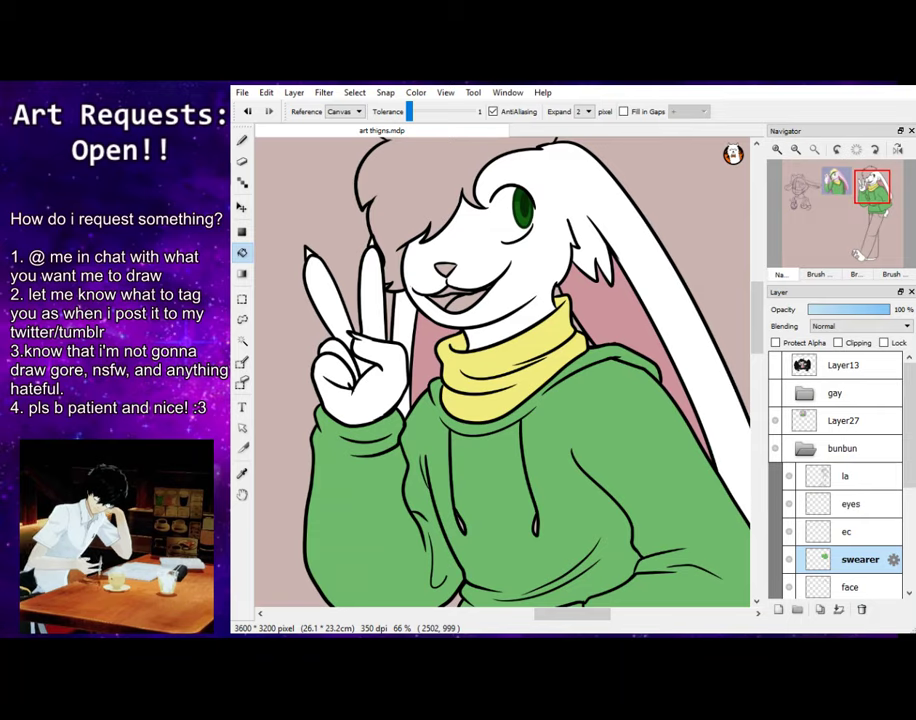
key("b")
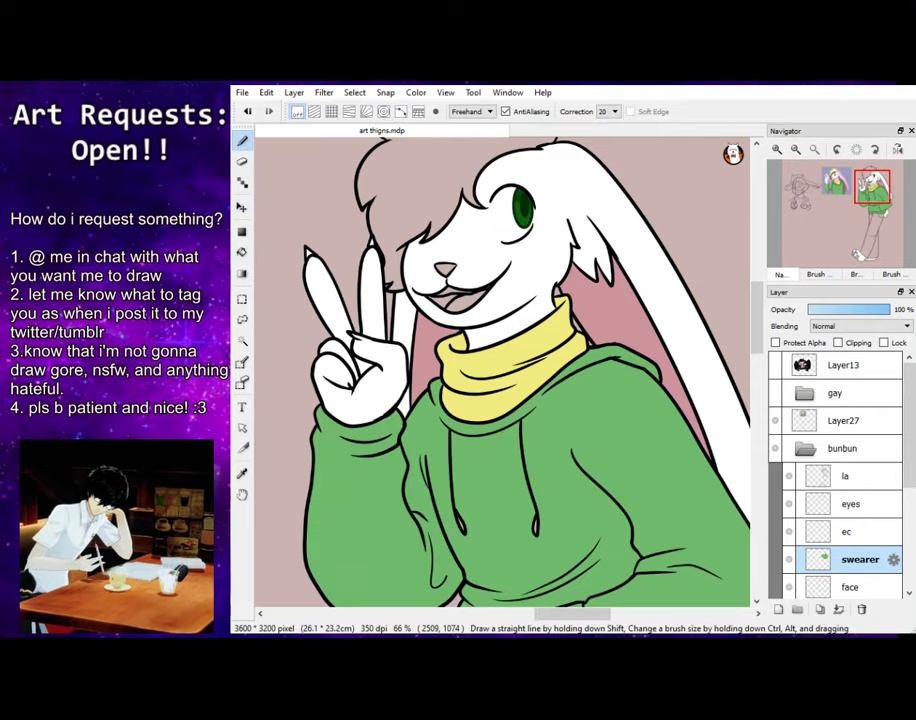
Inspect the coloured rabbit from the hair down to the trousers and feet for areas still uncoloured
scroll(470, 555, "down", 1)
scroll(462, 510, "up", 1)
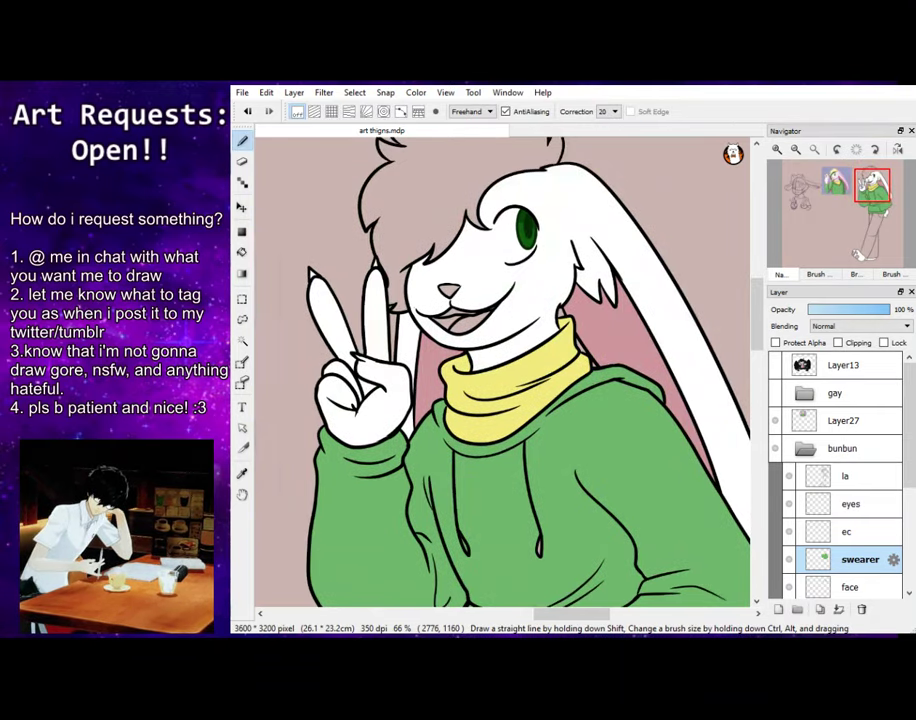
scroll(486, 482, "up", 2)
scroll(490, 495, "down", 2)
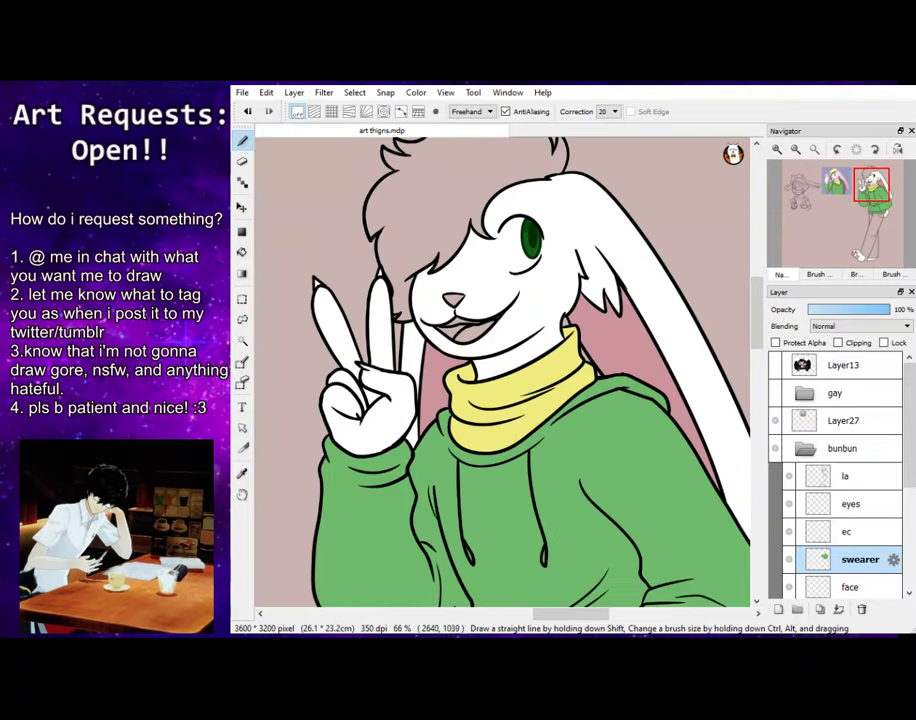
scroll(486, 468, "up", 4)
scroll(485, 490, "down", 5)
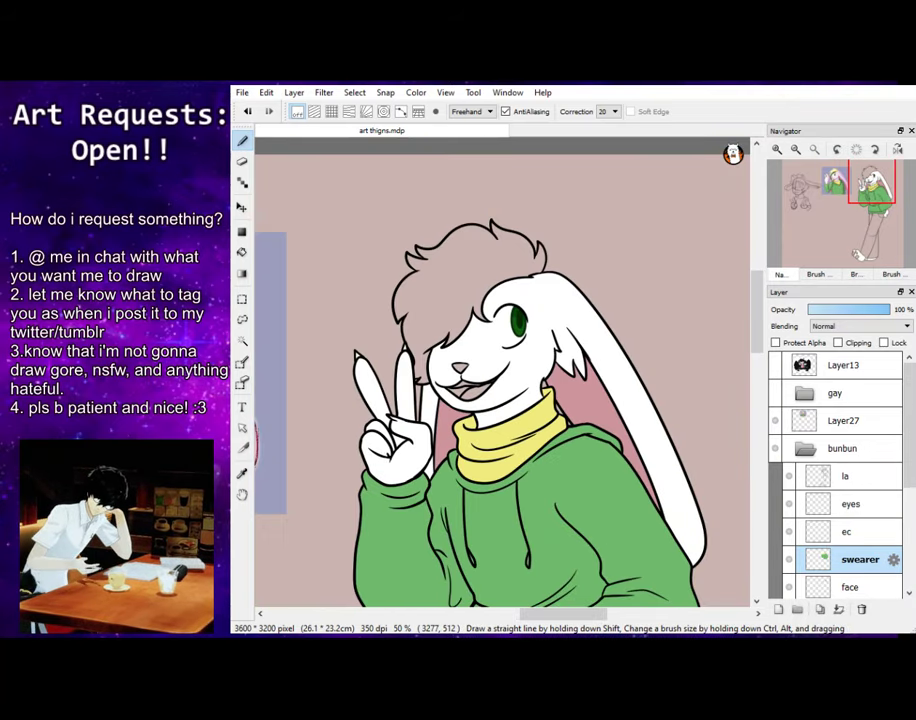
left_click_drag(757, 335, 757, 372)
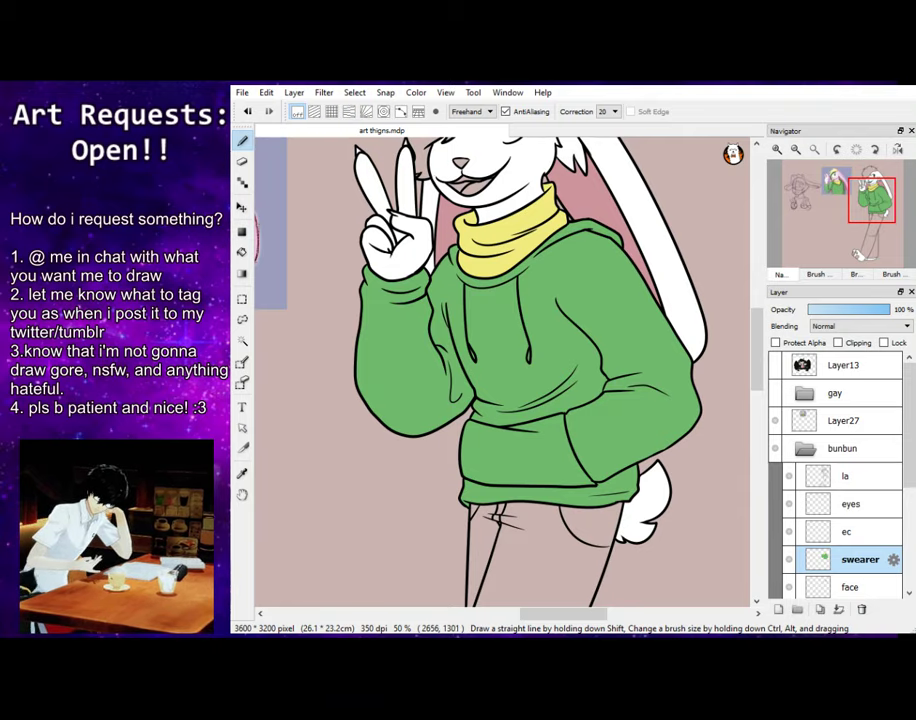
left_click_drag(867, 202, 863, 240)
scroll(500, 370, "up", 6)
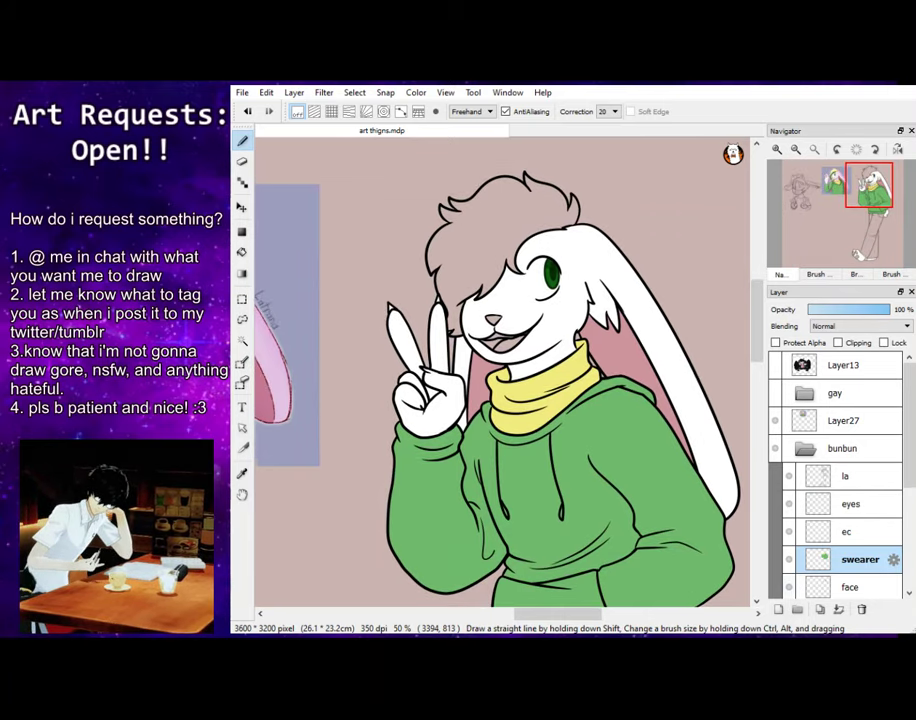
Add a layer named hair directly above the swearer layer
left_click(778, 609)
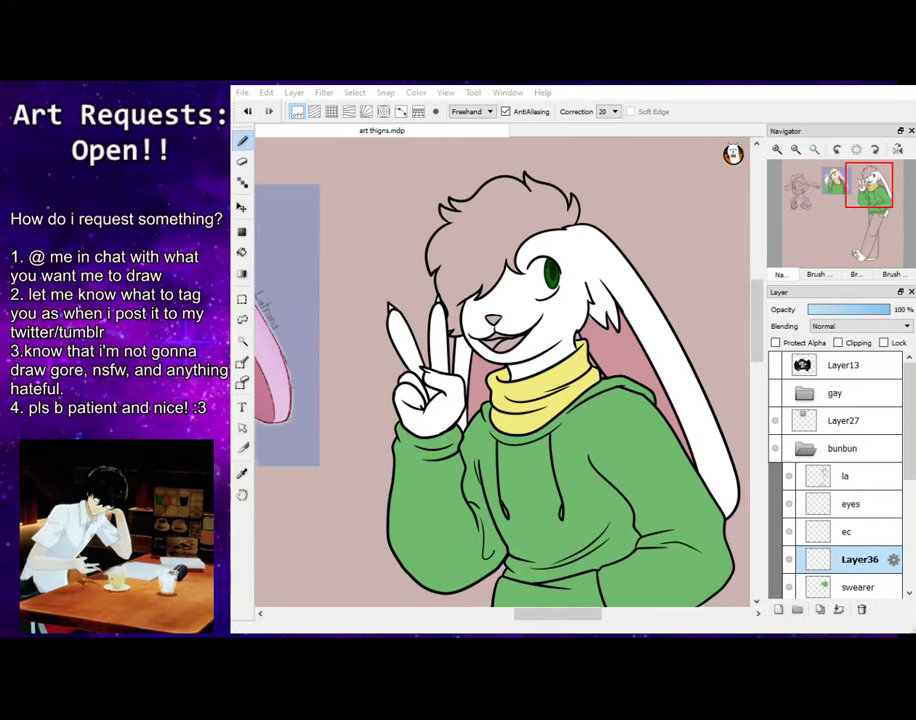
type("hair")
key("Return")
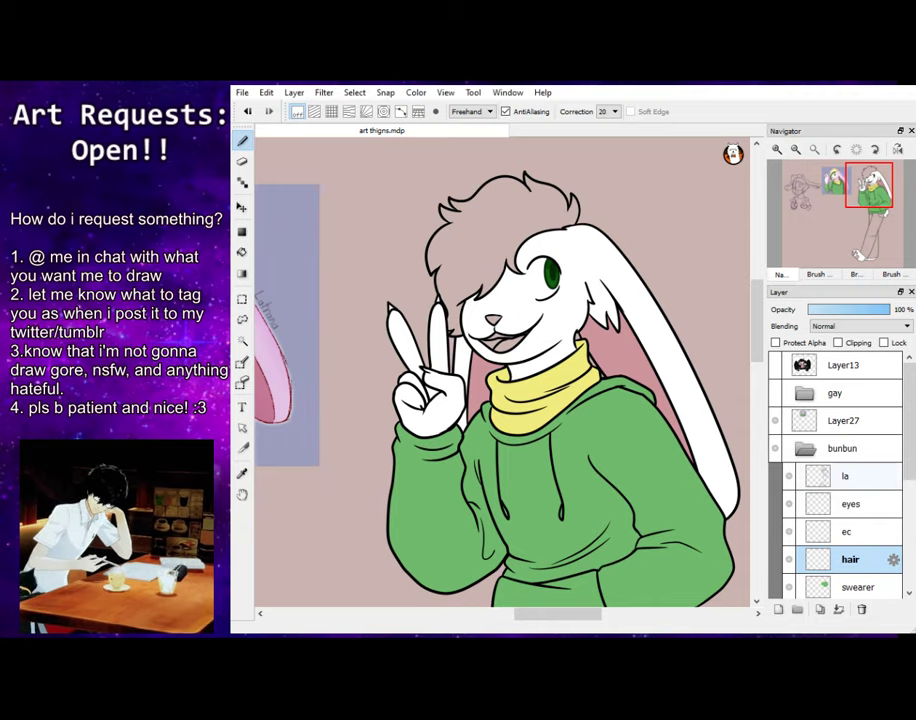
Fill the bunny's hair with pale yellow on the hair layer, following the reference picture
left_click(835, 190)
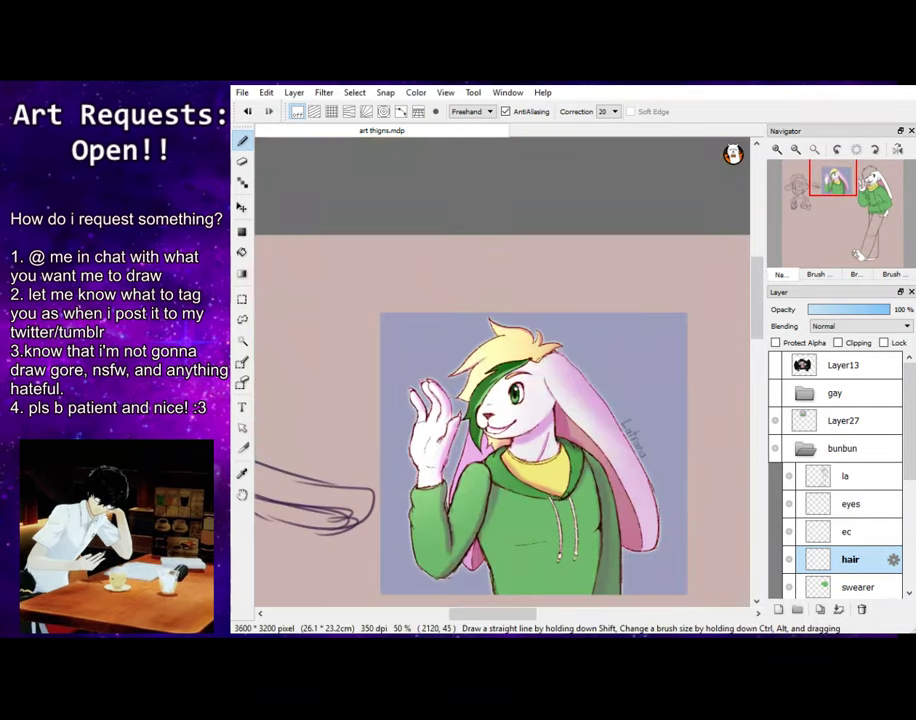
left_click_drag(867, 197, 865, 192)
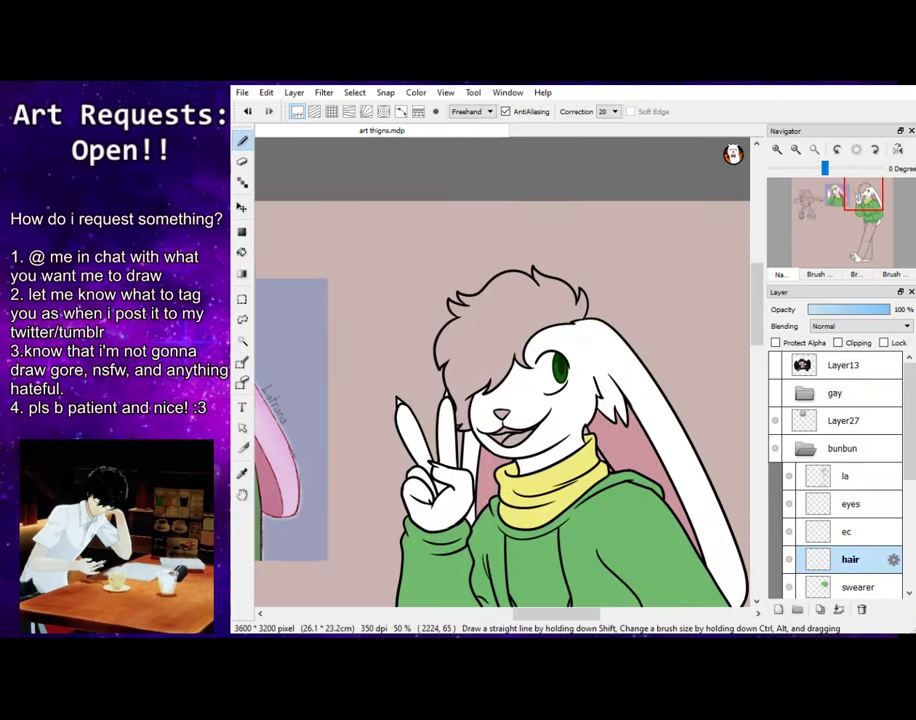
left_click(242, 253)
left_click(489, 308)
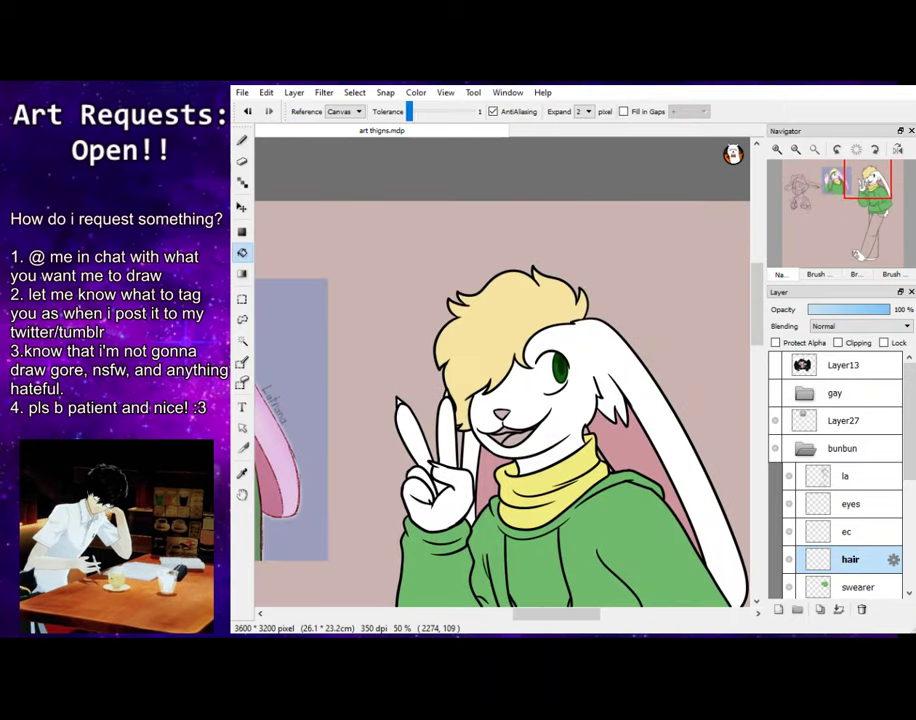
left_click(242, 141)
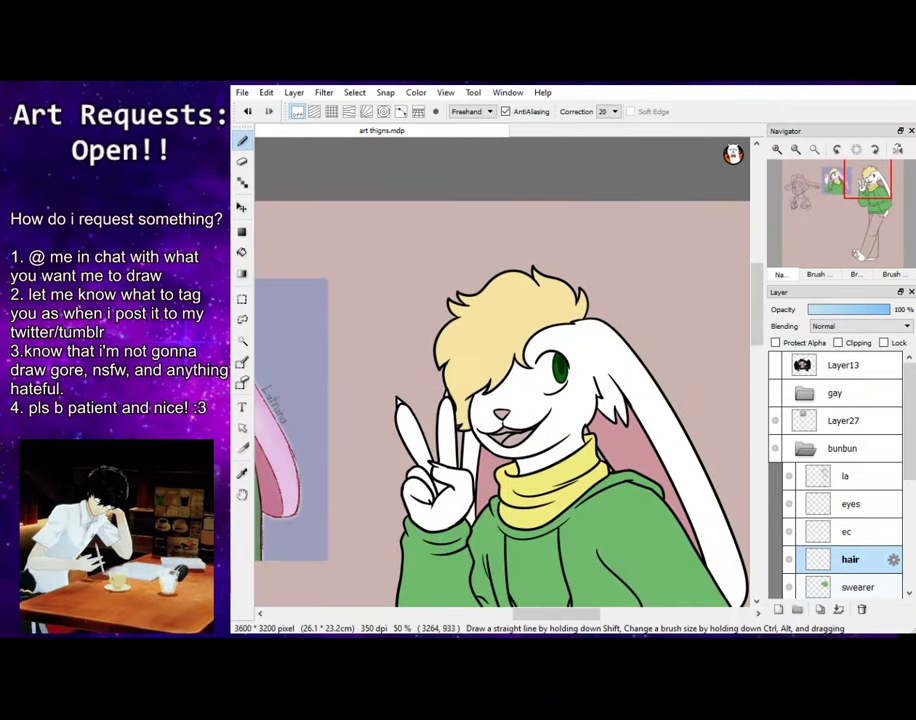
Add a new layer above the hair layer and name it h2
left_click(779, 609)
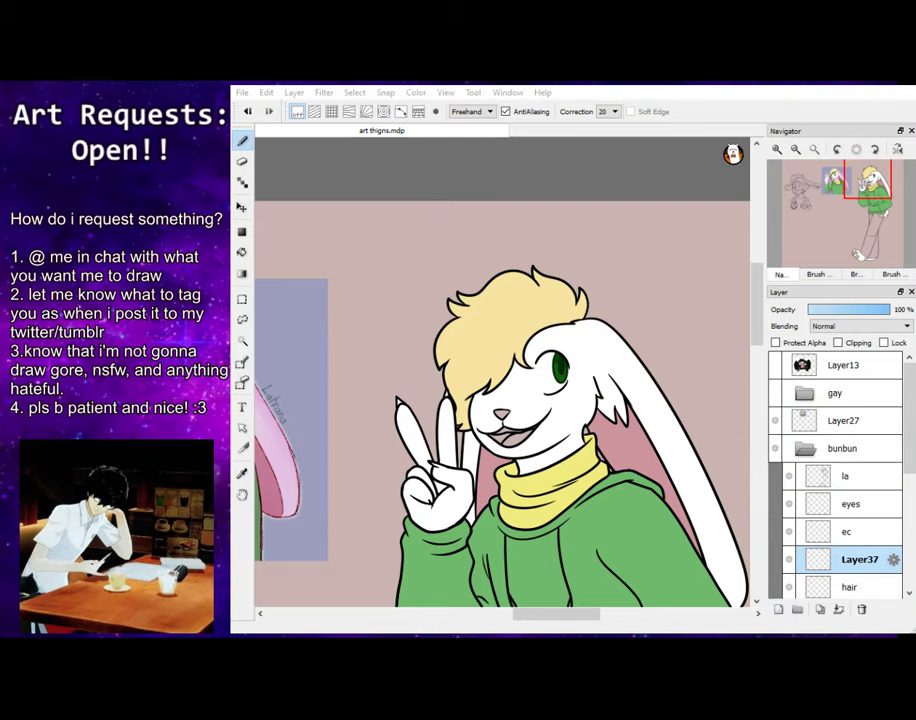
type("h2")
key("Return")
Try to outline the fringe's green streak on the h2 layer, using the reference picture as a guide
left_click(833, 180)
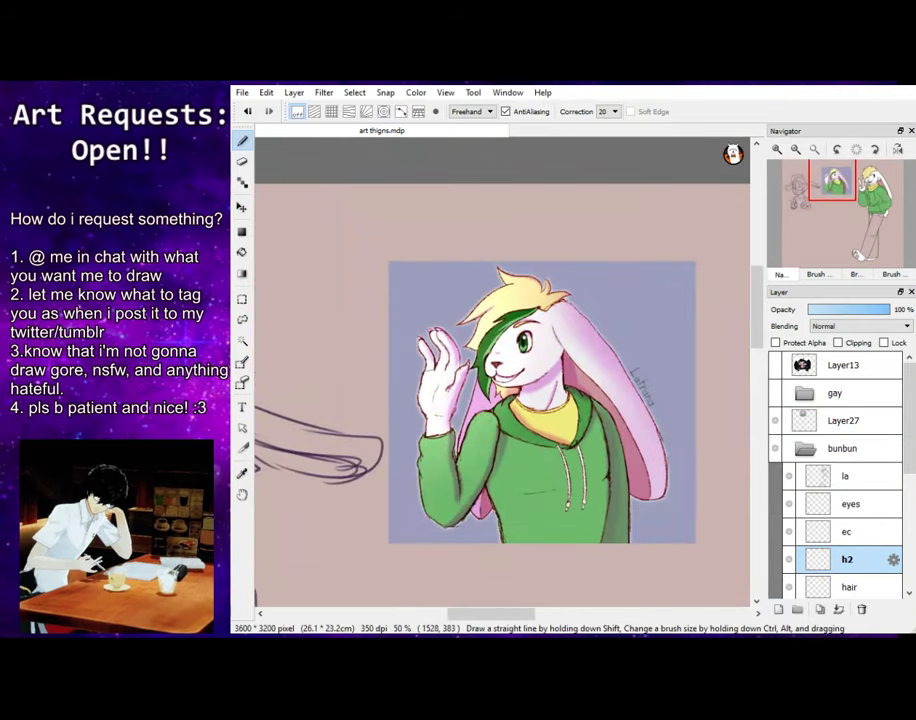
left_click(777, 149)
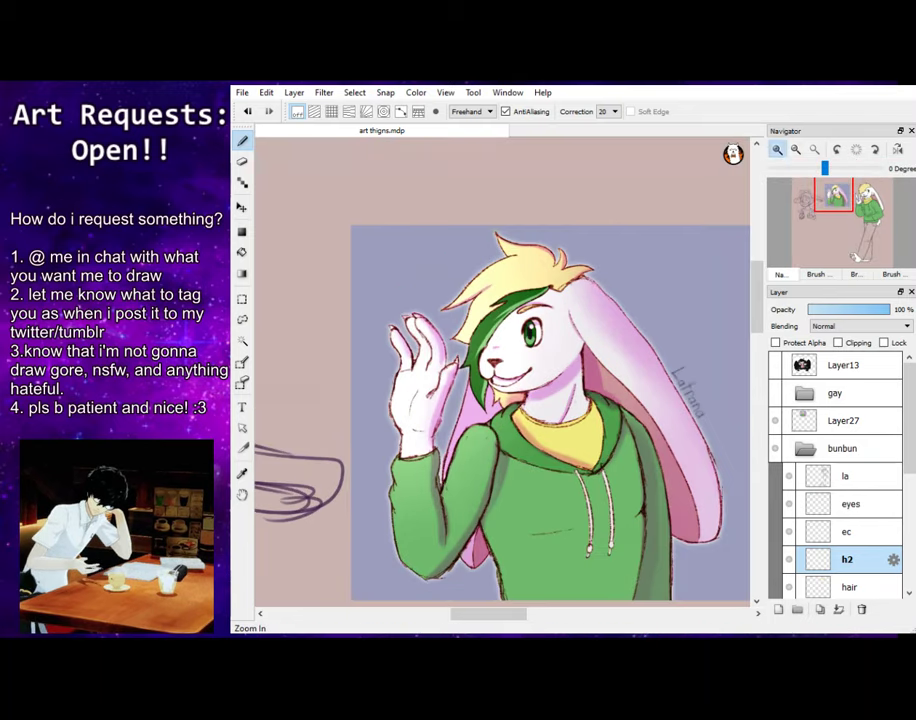
left_click(777, 149)
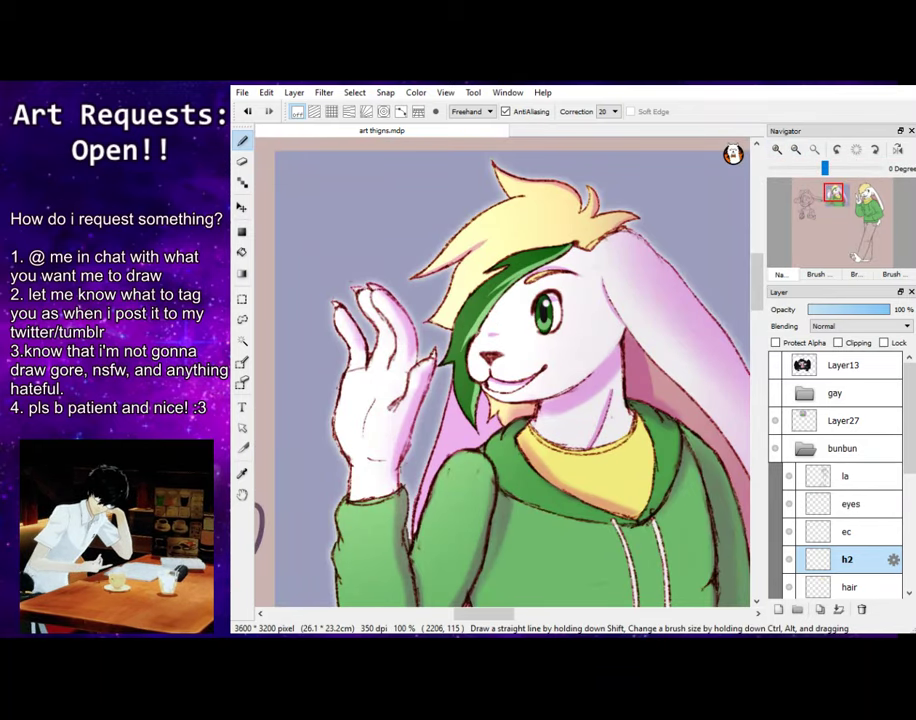
scroll(500, 380, "right", 6)
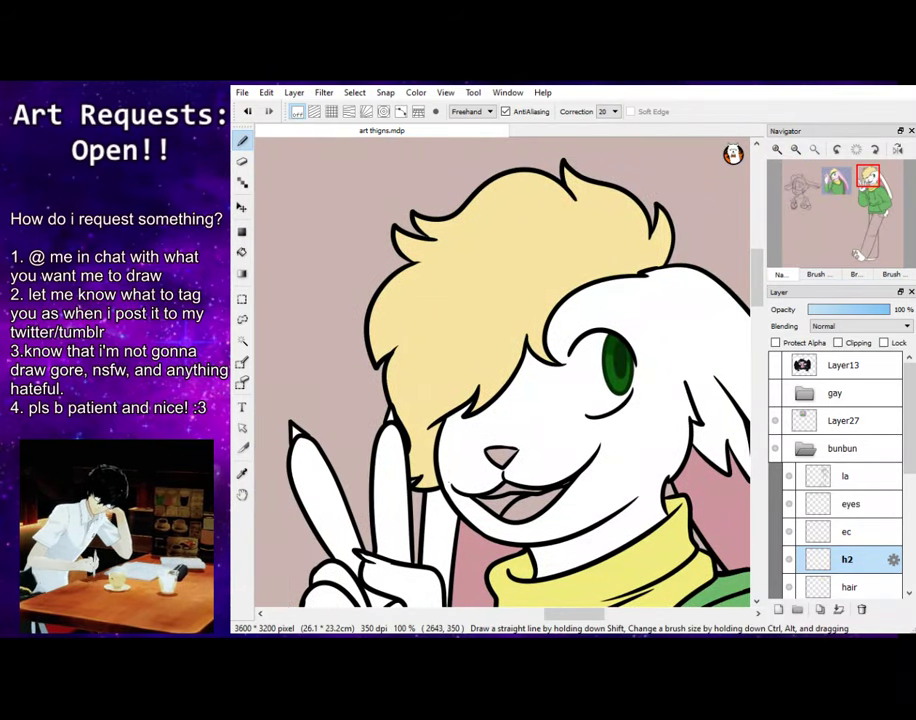
left_click_drag(639, 274, 491, 299)
key("ctrl+z")
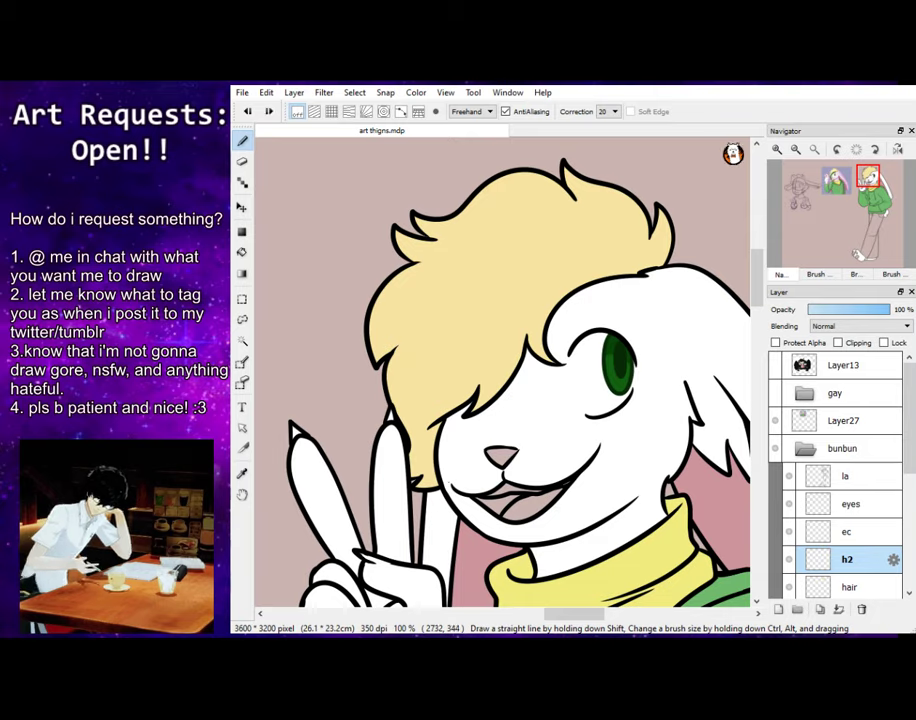
Show the Layer28 sketch and trace the fringe streak's jagged outline in dark green on the h2 layer
mouse_move(909, 421)
left_mouse_down()
mouse_move(909, 509)
mouse_move(856, 377)
mouse_move(850, 385)
left_mouse_up()
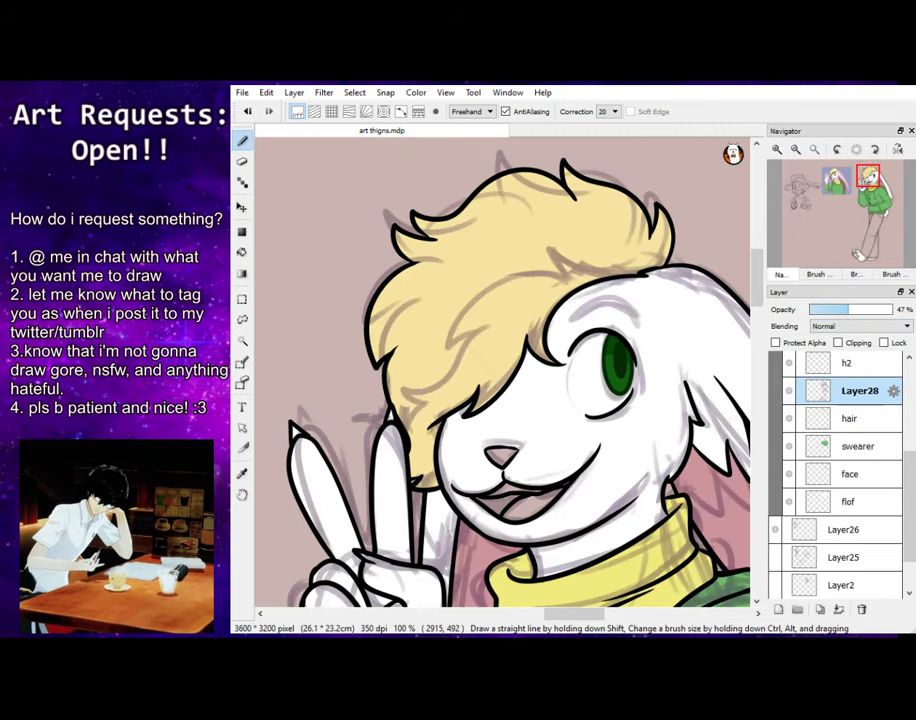
left_click(848, 364)
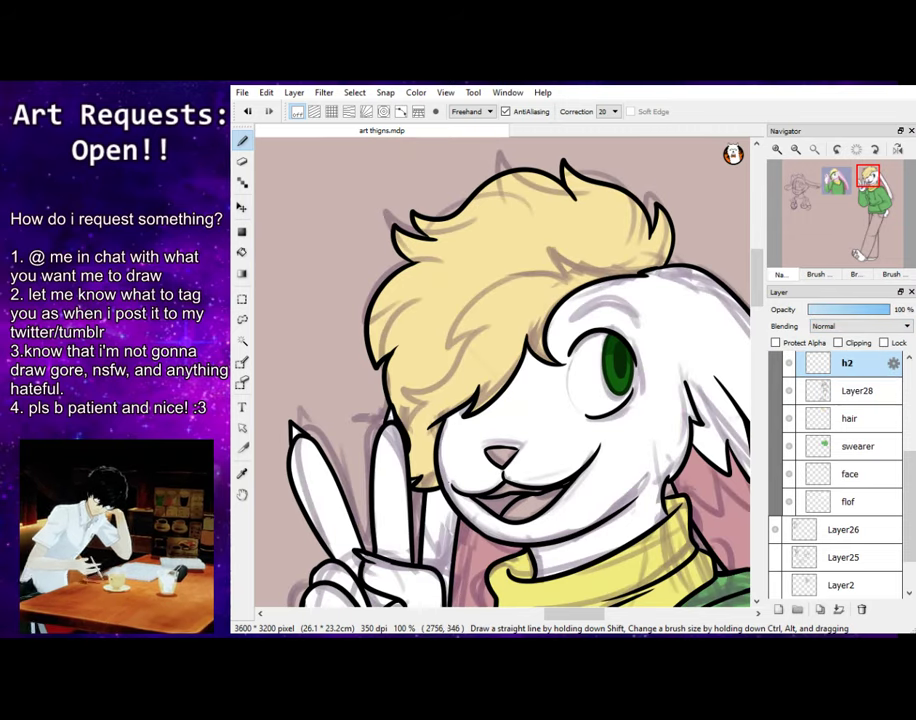
mouse_move(645, 272)
left_mouse_down()
mouse_move(560, 262)
mouse_move(540, 250)
mouse_move(402, 388)
mouse_move(414, 460)
left_mouse_up()
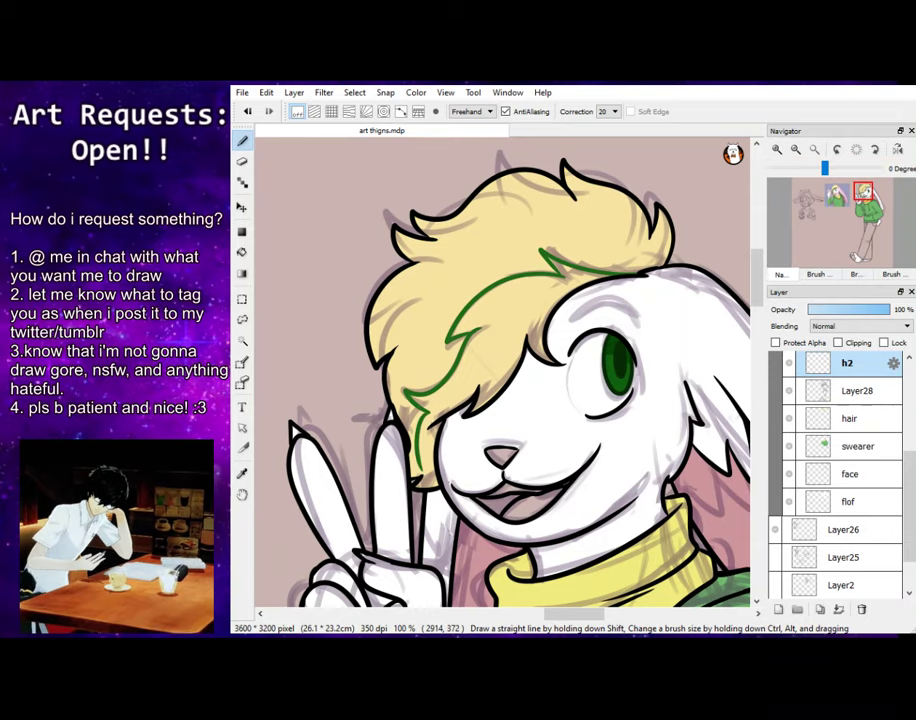
left_click_drag(838, 195, 869, 198)
key("ctrl+z")
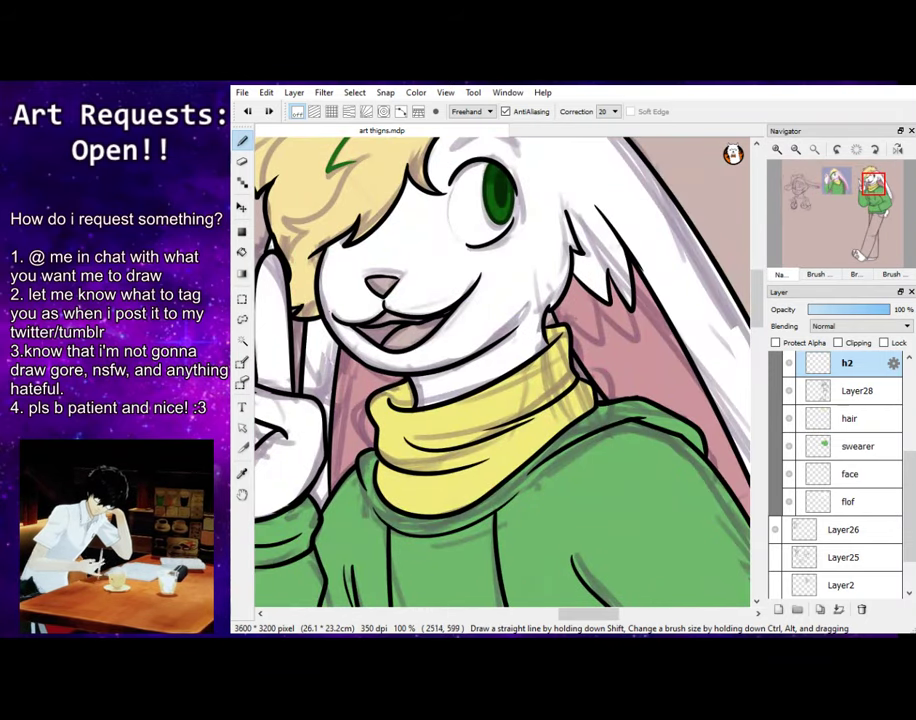
mouse_move(352, 168)
left_mouse_down()
mouse_move(300, 212)
mouse_move(282, 240)
mouse_move(289, 258)
left_mouse_up()
scroll(500, 370, "down", 1)
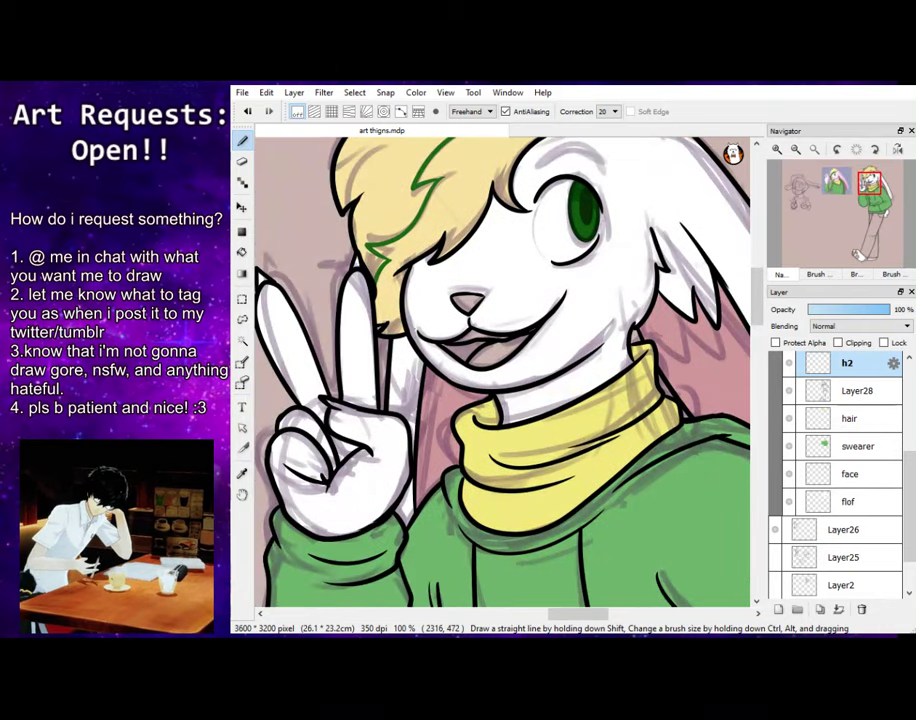
Hide the Layer28 sketch and fill the outlined fringe streak with dark green on the h2 layer
left_click(241, 252)
left_click(789, 391)
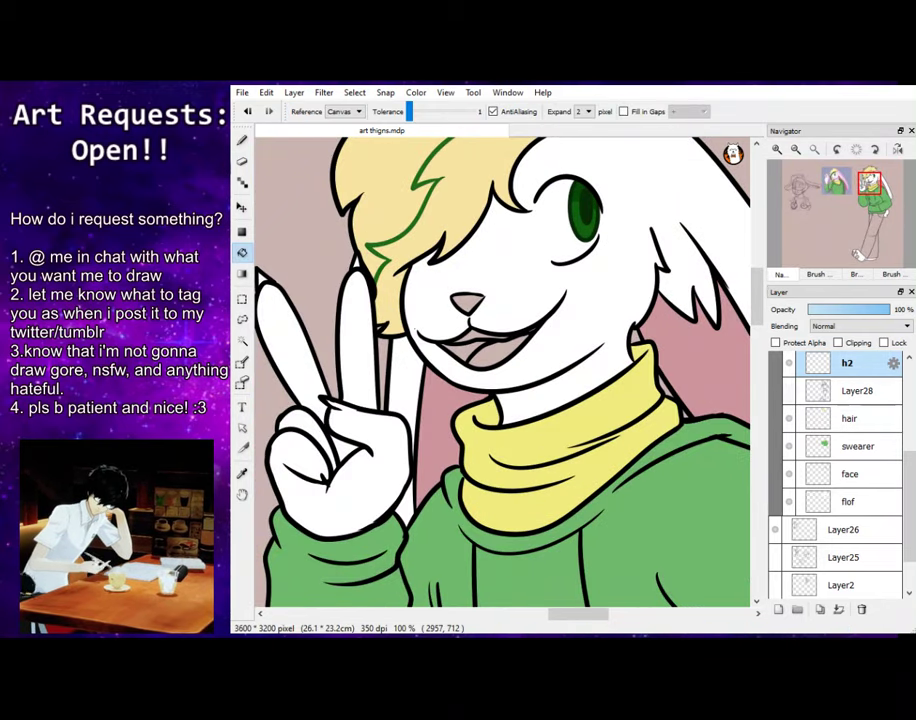
left_click(464, 200)
left_click(241, 140)
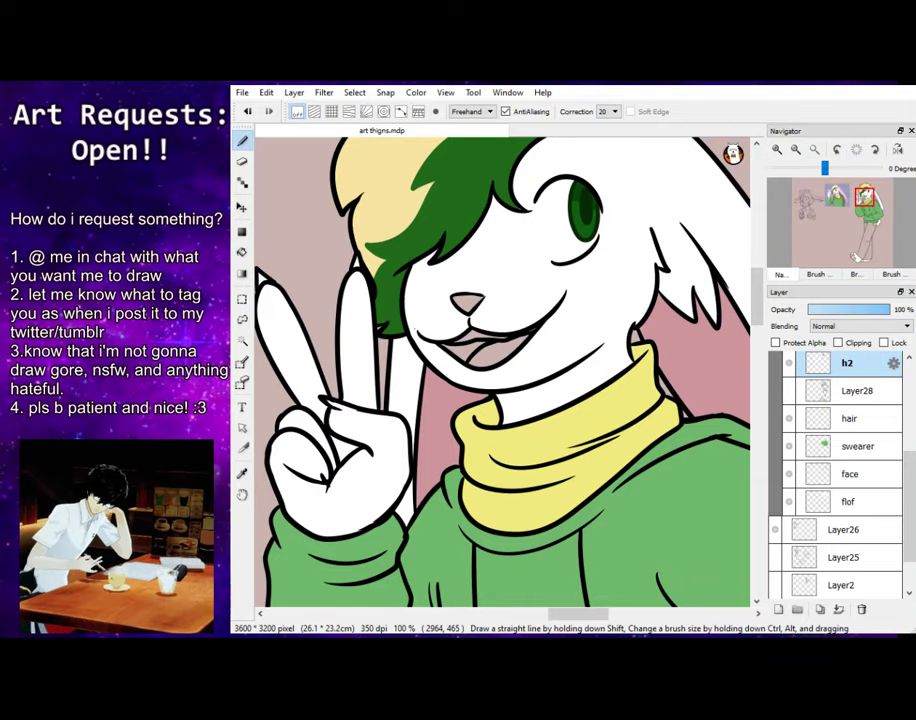
left_click_drag(864, 197, 860, 193)
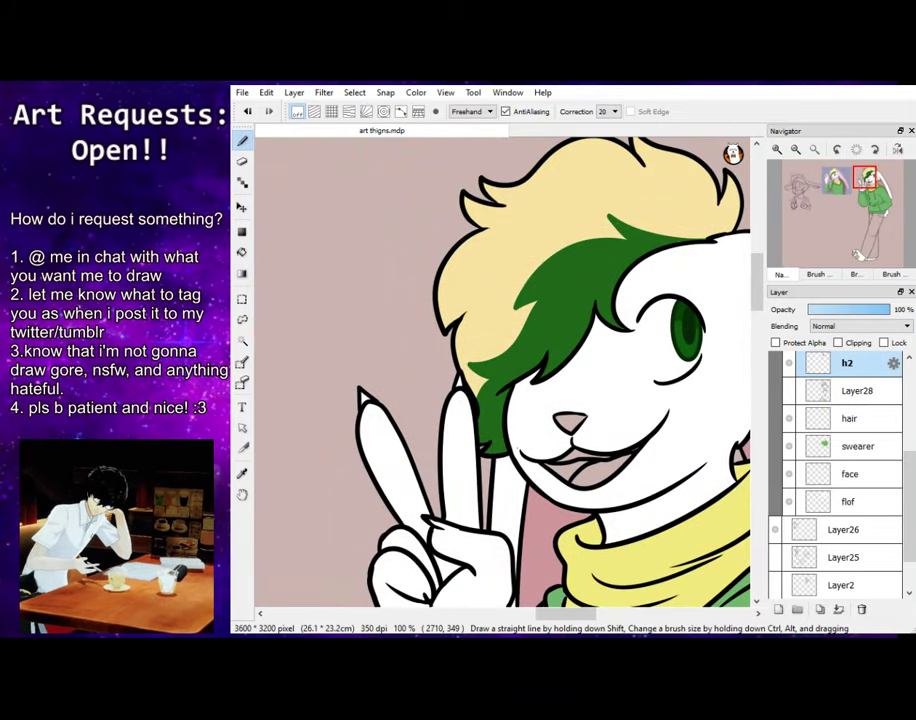
key("e")
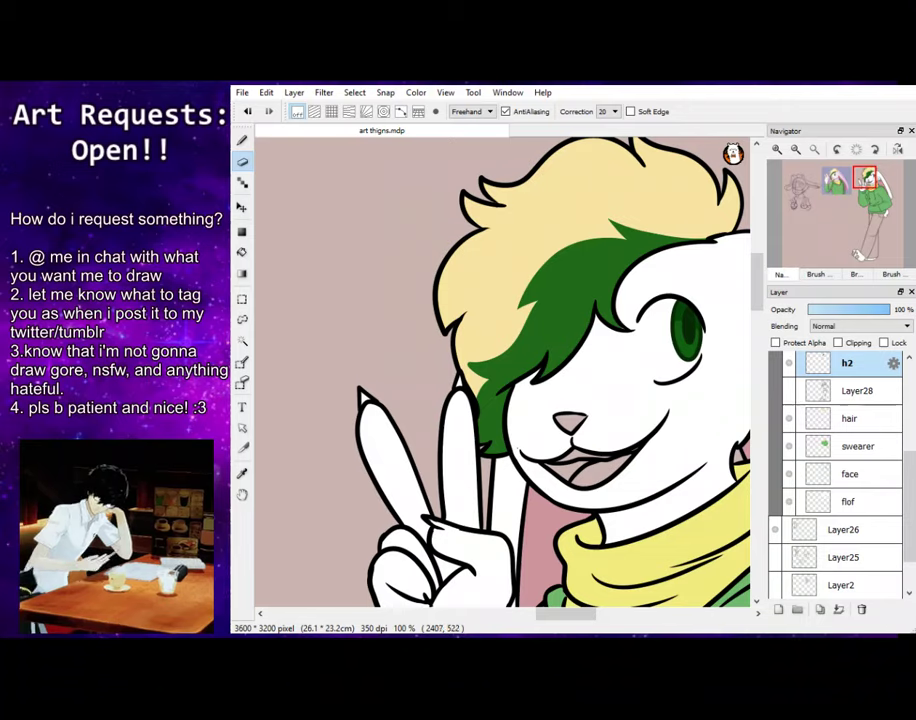
key("p")
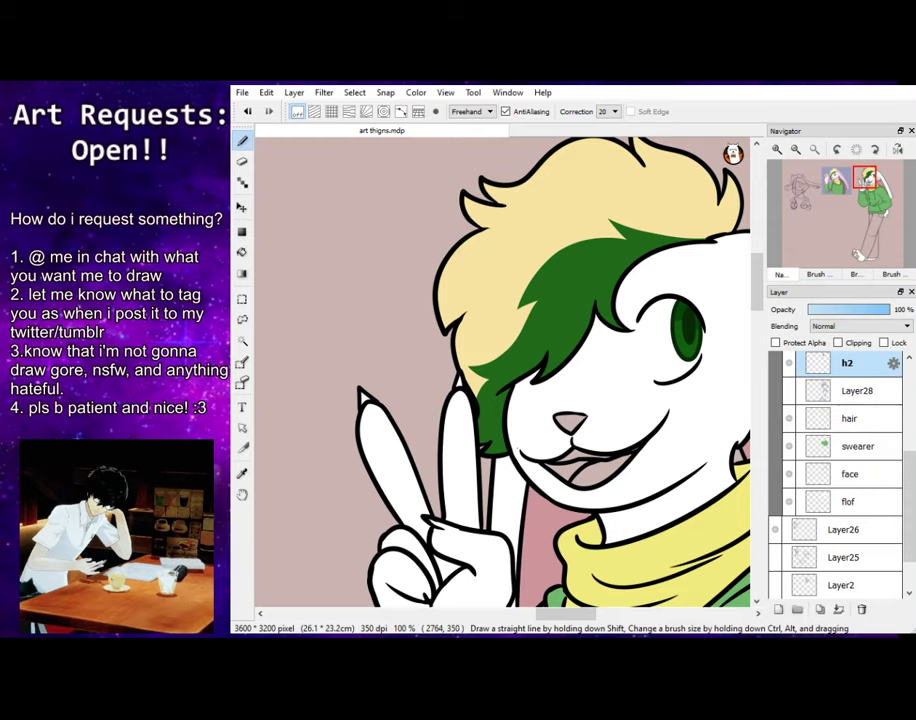
mouse_move(842, 187)
left_mouse_down()
mouse_move(863, 190)
mouse_move(867, 176)
left_mouse_up()
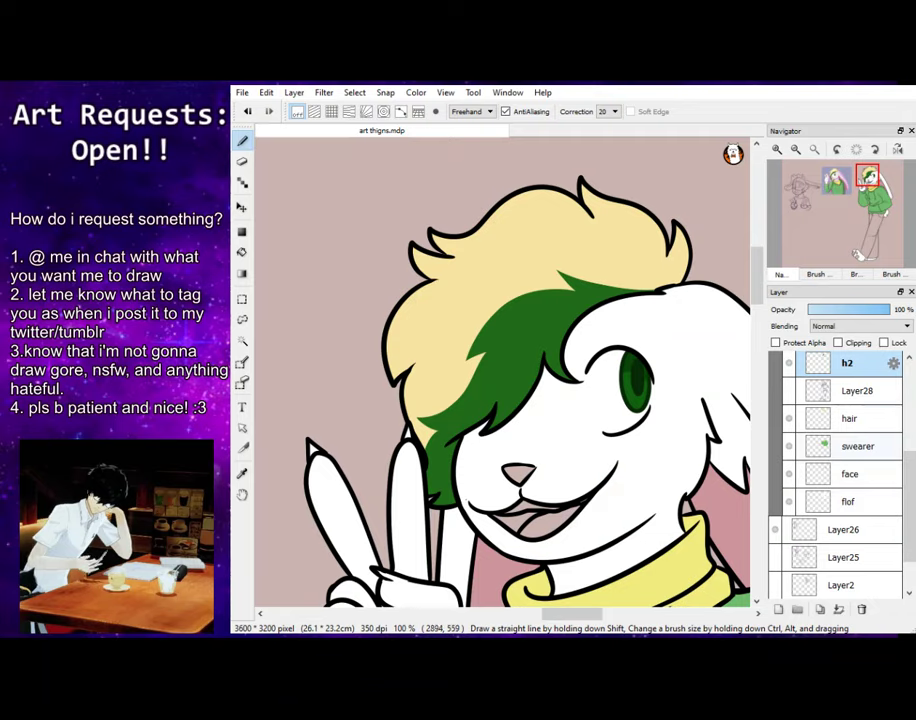
Add a layer named shines above the eyes layer and paint a white highlight dot on the green eye
scroll(850, 470, "up", 3)
left_click(852, 411)
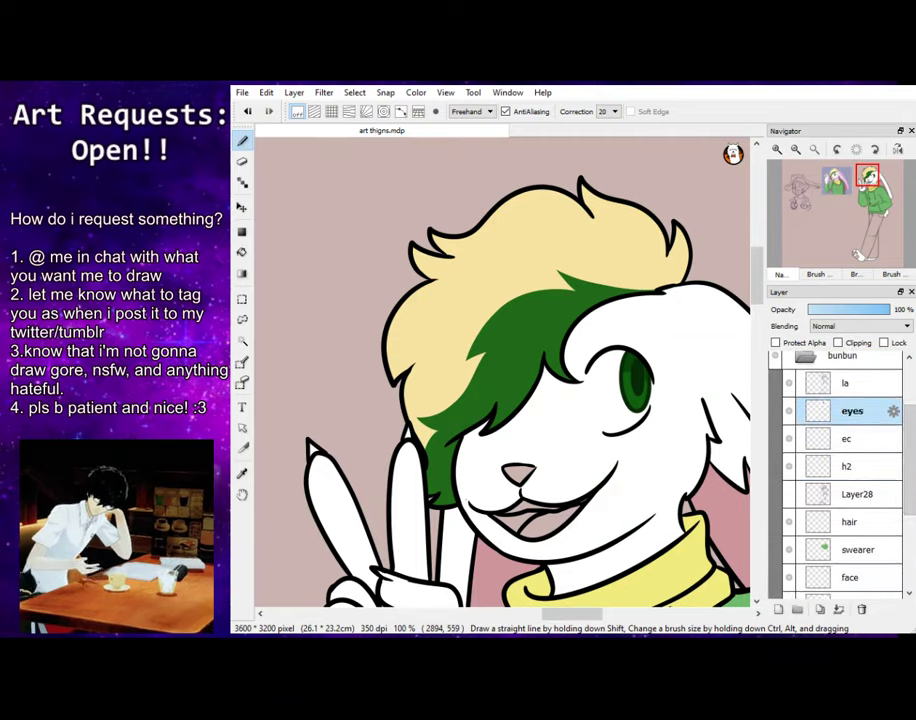
left_click(778, 609)
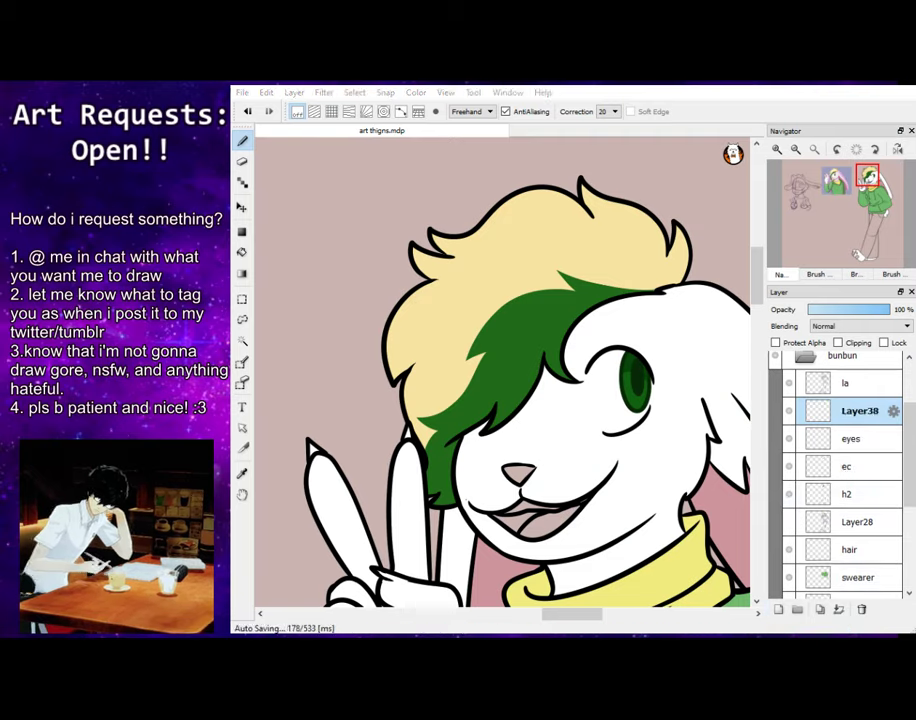
type("shines")
key("Return")
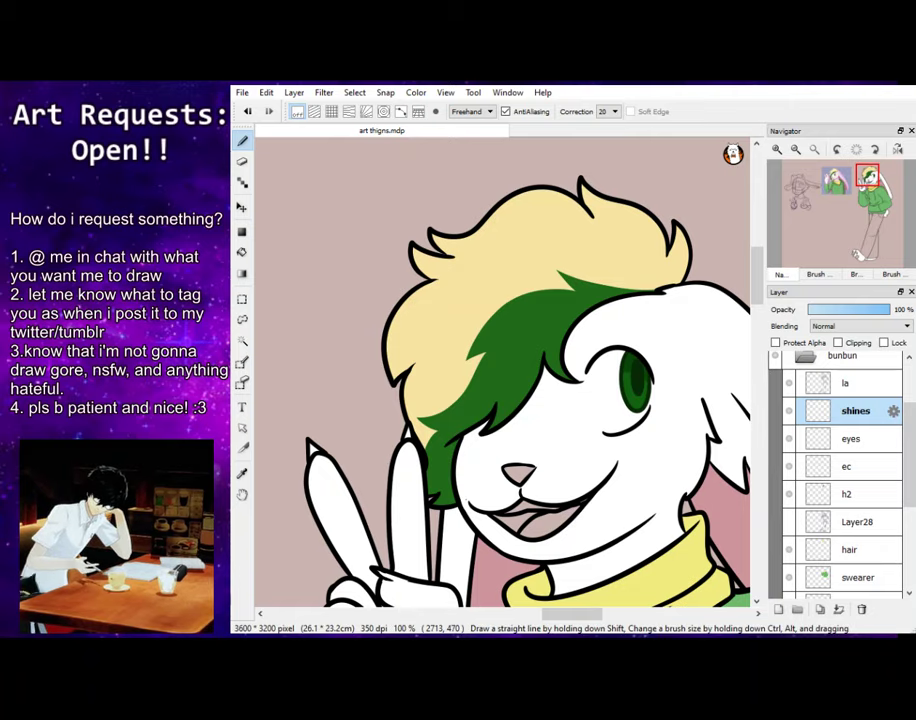
left_click(624, 367)
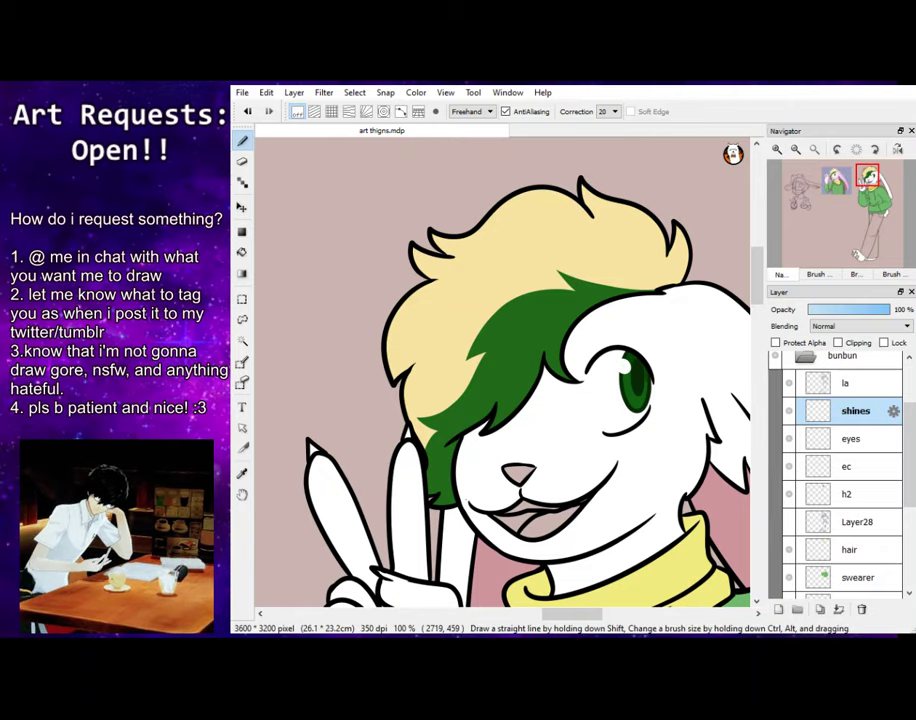
Fill the nose and tongue with pink and the mouth interior with dark maroon on the face layer
left_click(869, 182)
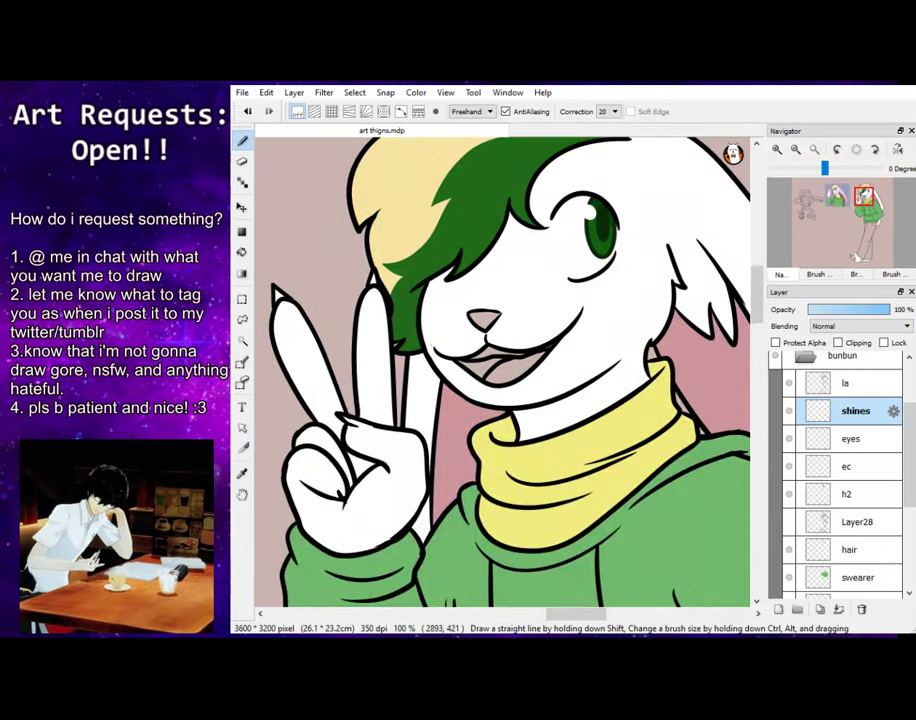
left_click_drag(909, 466, 909, 502)
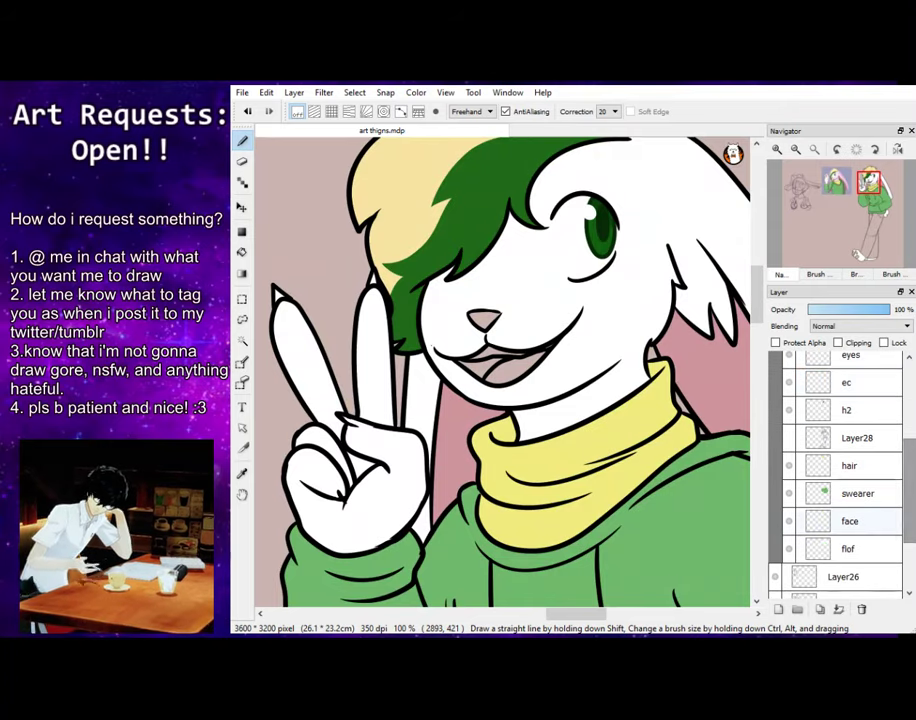
left_click(856, 521)
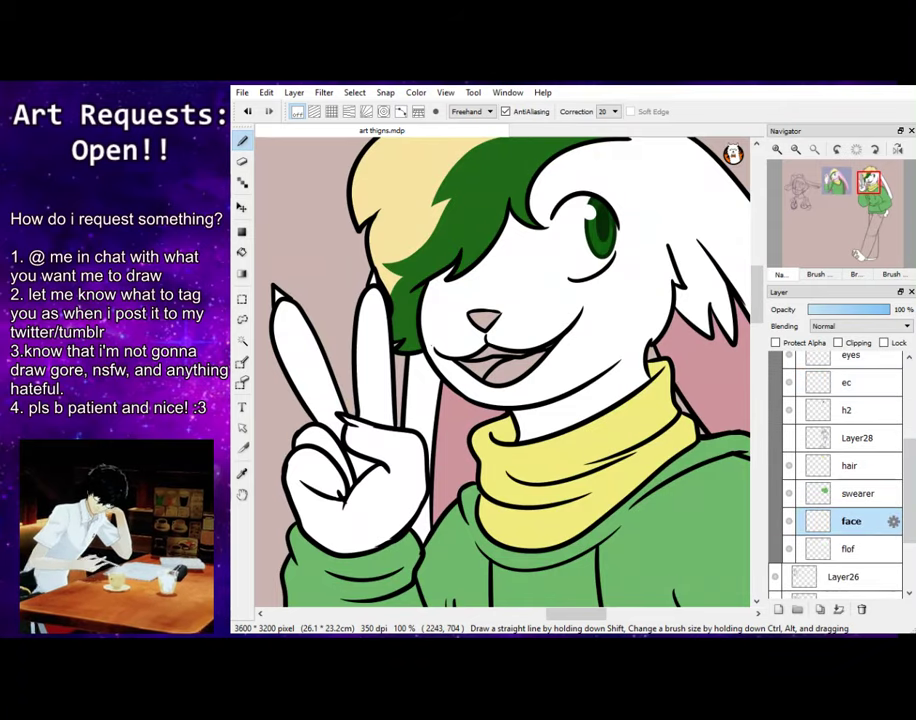
left_click(242, 253)
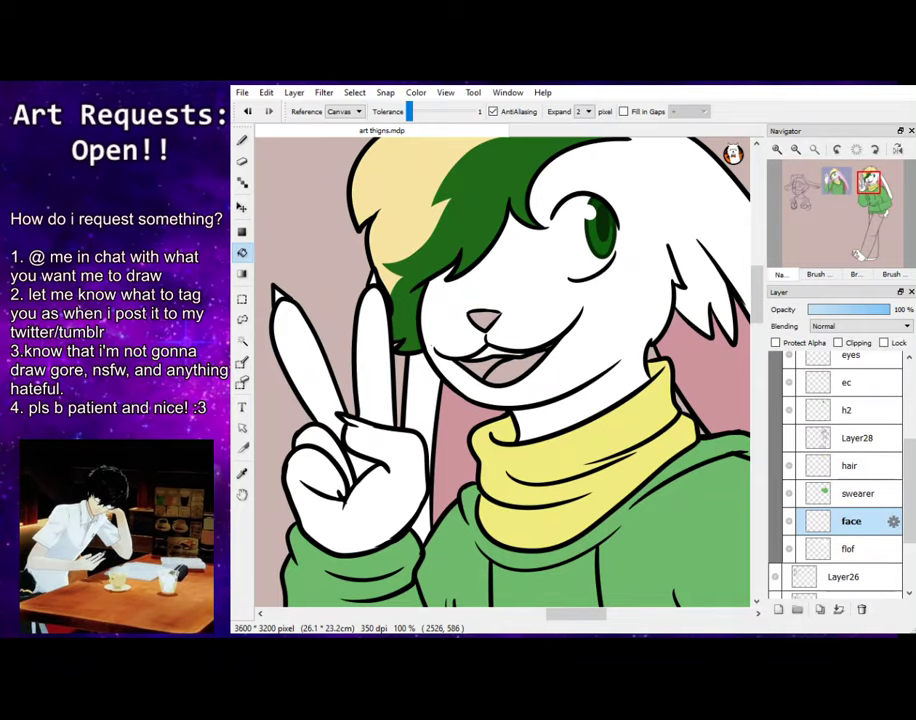
left_click_drag(837, 195, 829, 194)
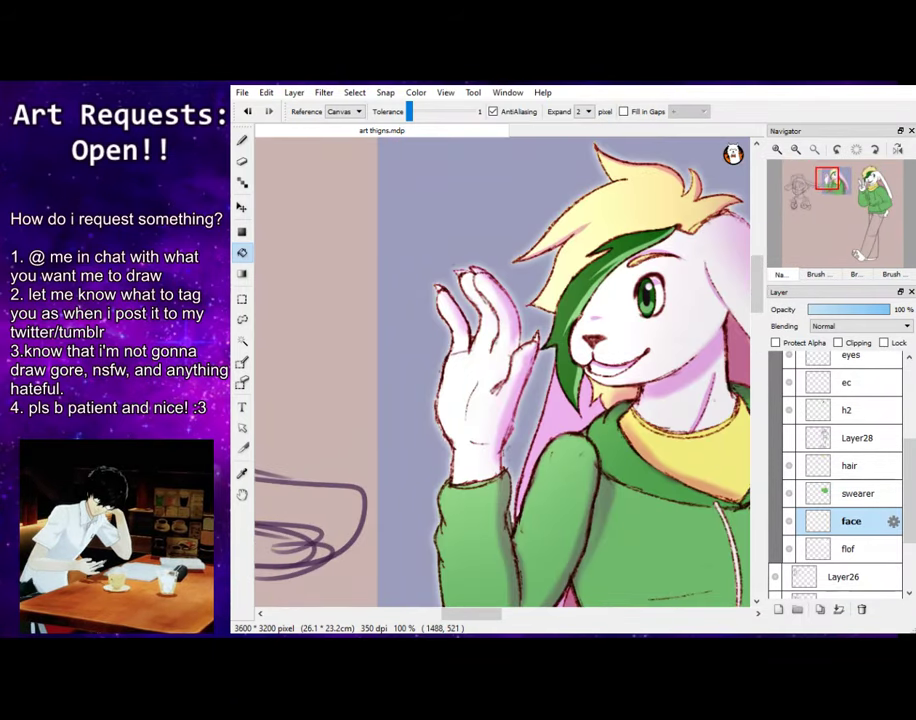
left_click(864, 196)
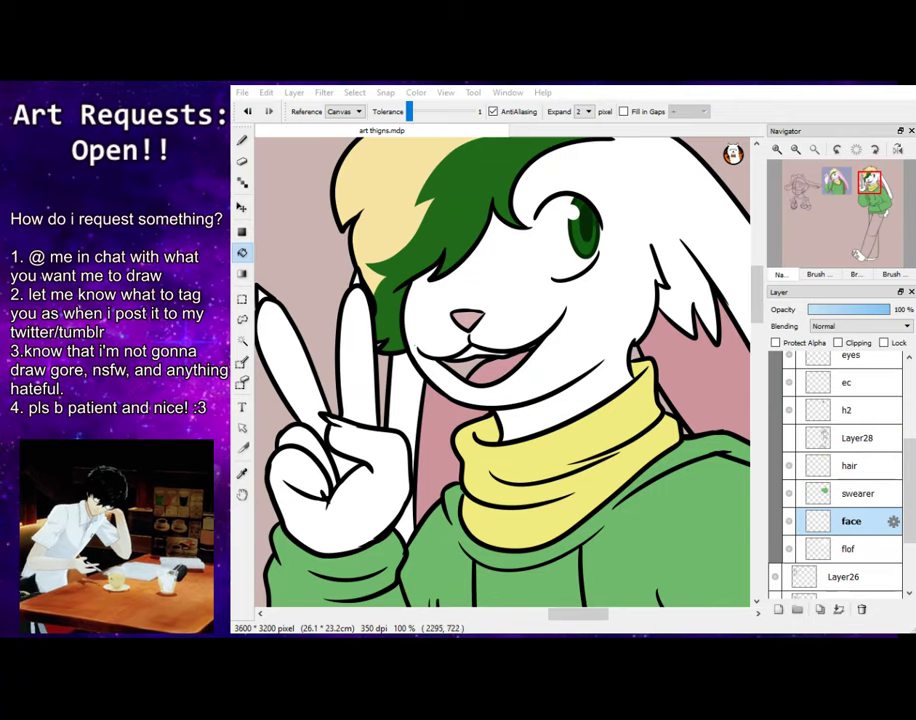
left_click(469, 371)
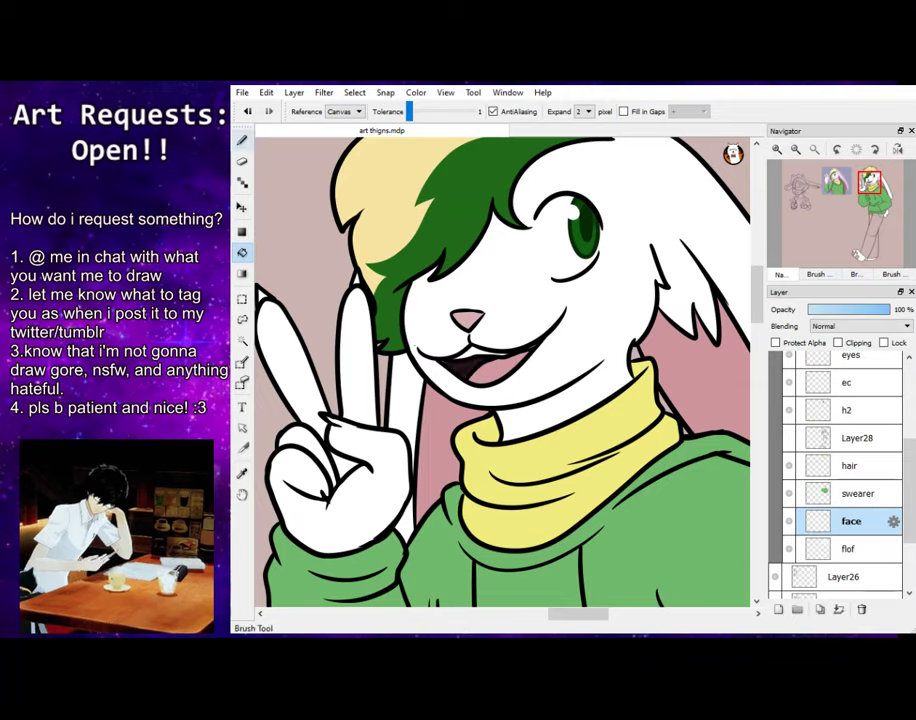
Clean up the stray mark at the outer corner of the smile line with the eraser on the la layer
key("b")
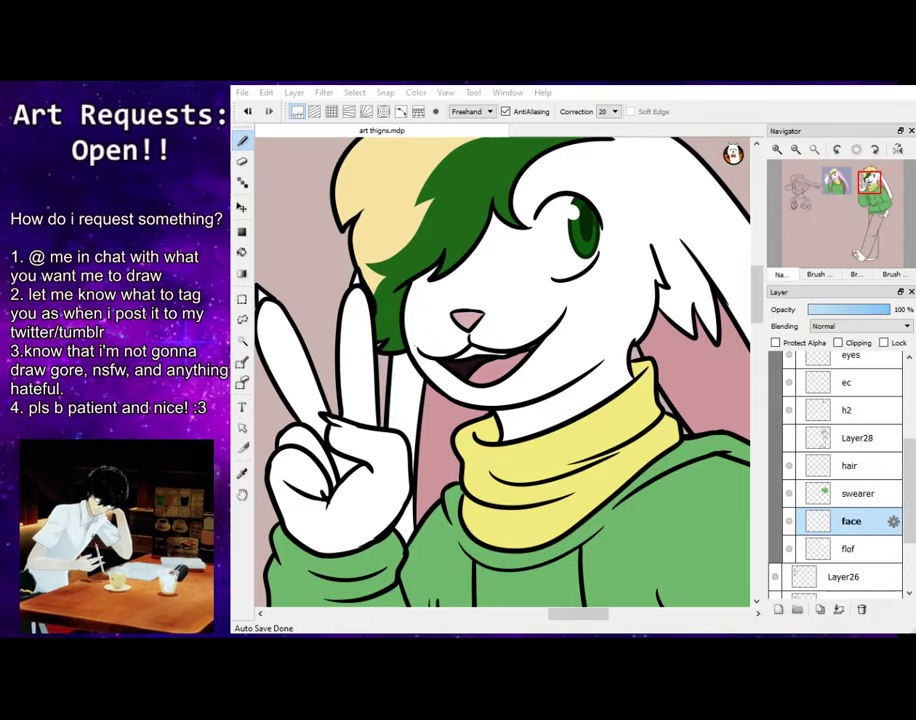
scroll(445, 280, "down", 1)
scroll(445, 280, "up", 2)
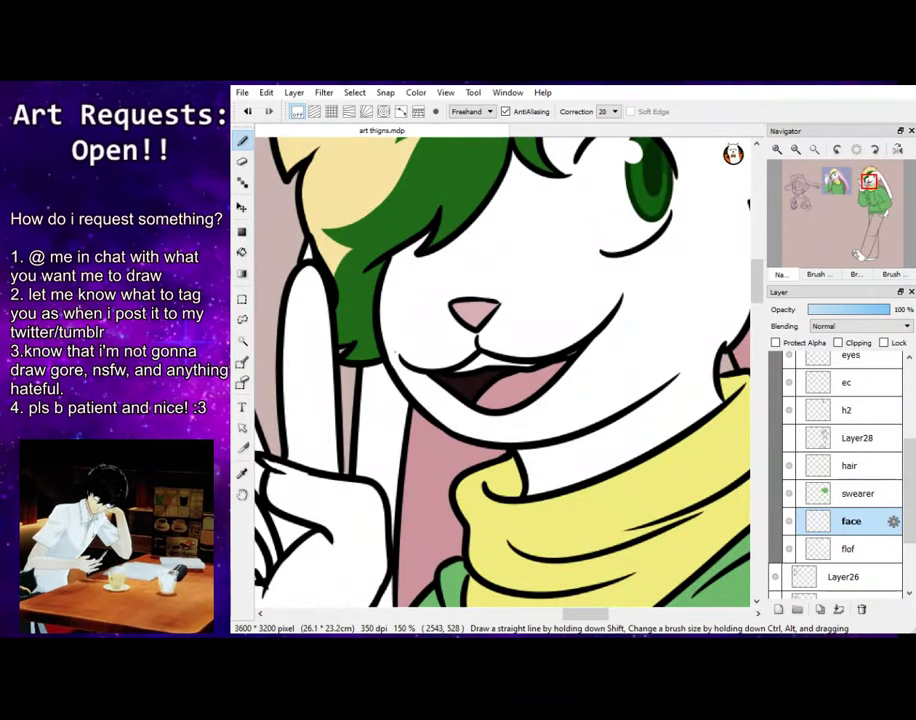
key("e")
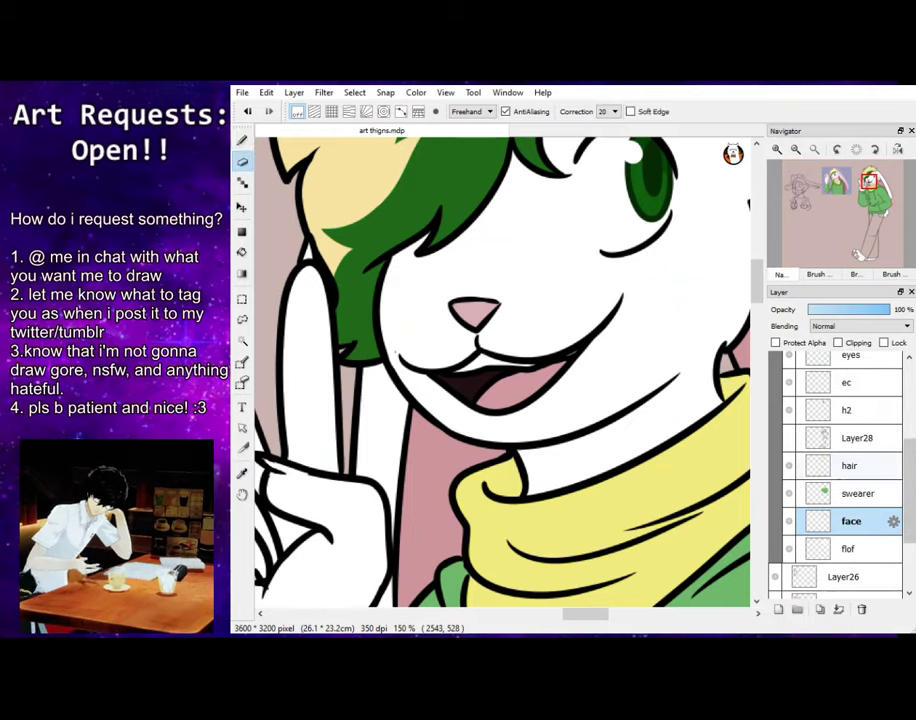
left_click_drag(909, 470, 909, 422)
left_click(852, 413)
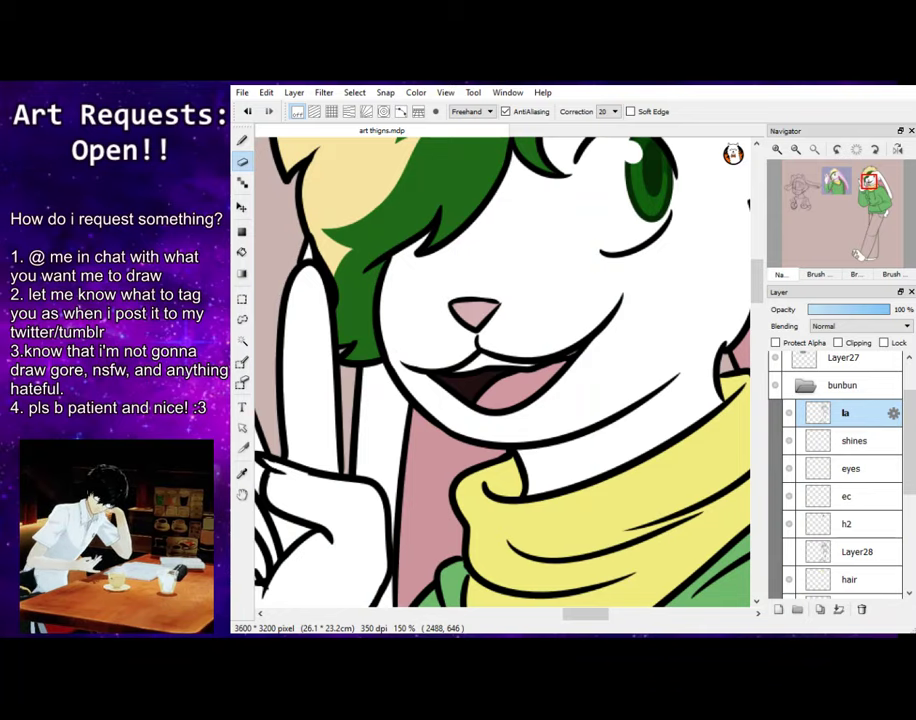
key("b")
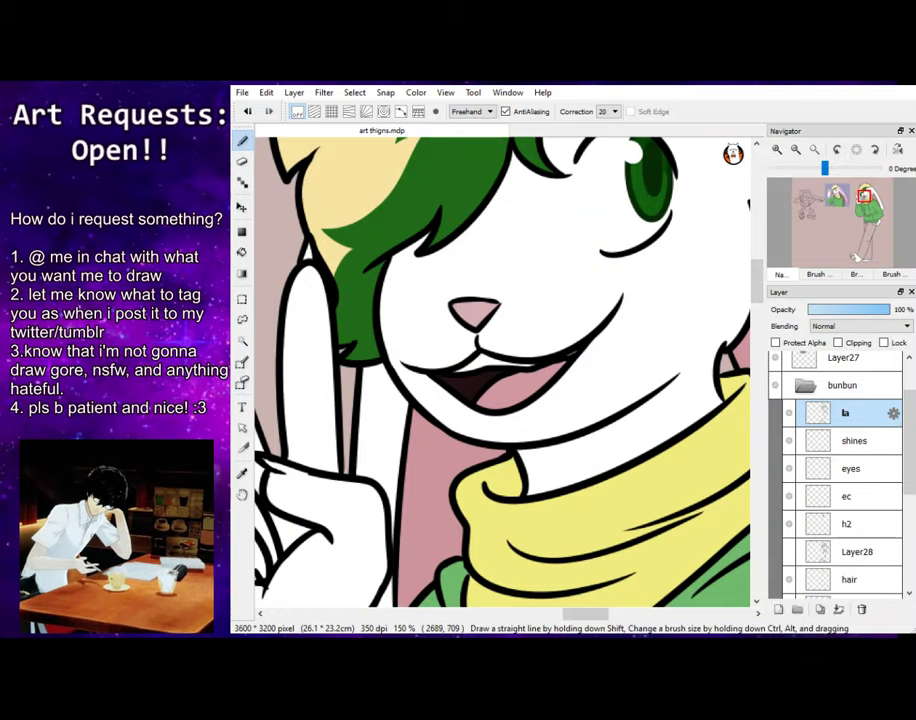
Add a layer named pants directly above the swearer layer
left_click(796, 149)
left_click(796, 149)
mouse_move(864, 197)
left_mouse_down()
mouse_move(843, 196)
mouse_move(864, 194)
left_mouse_up()
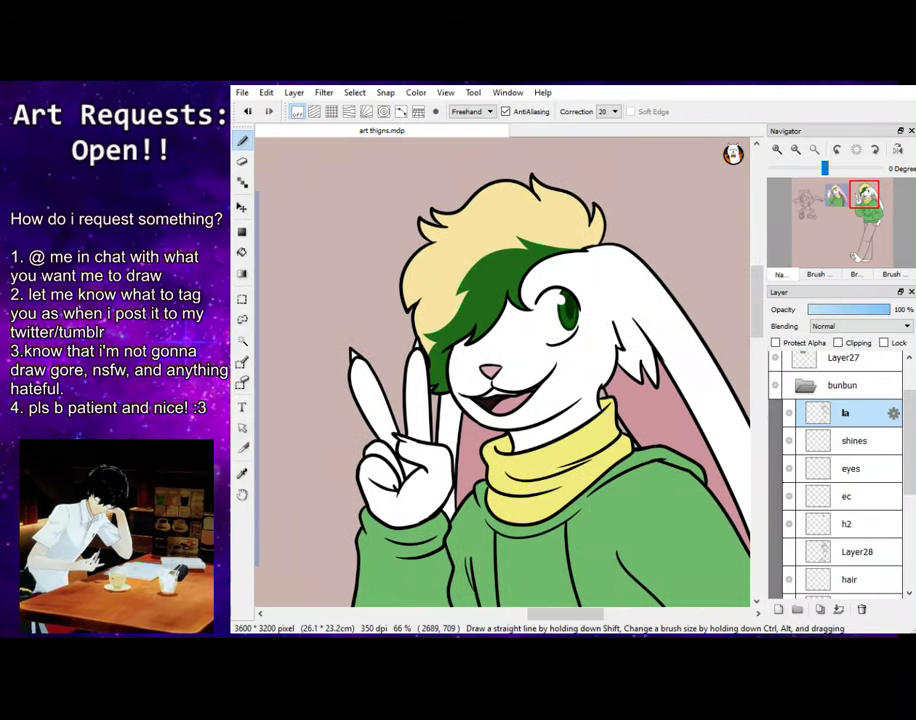
scroll(500, 370, "down", 5)
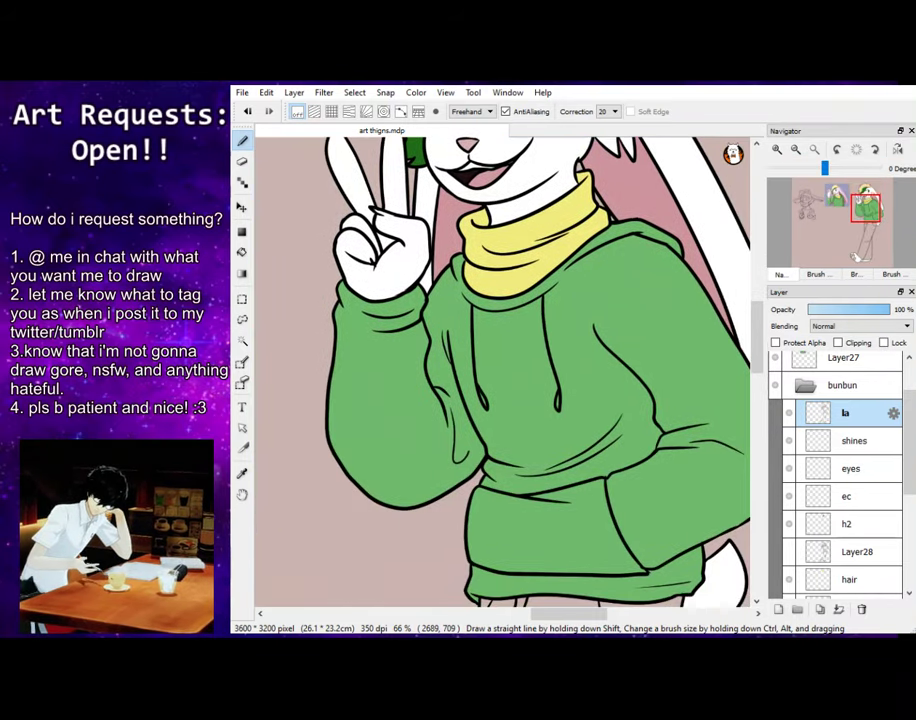
scroll(500, 370, "down", 5)
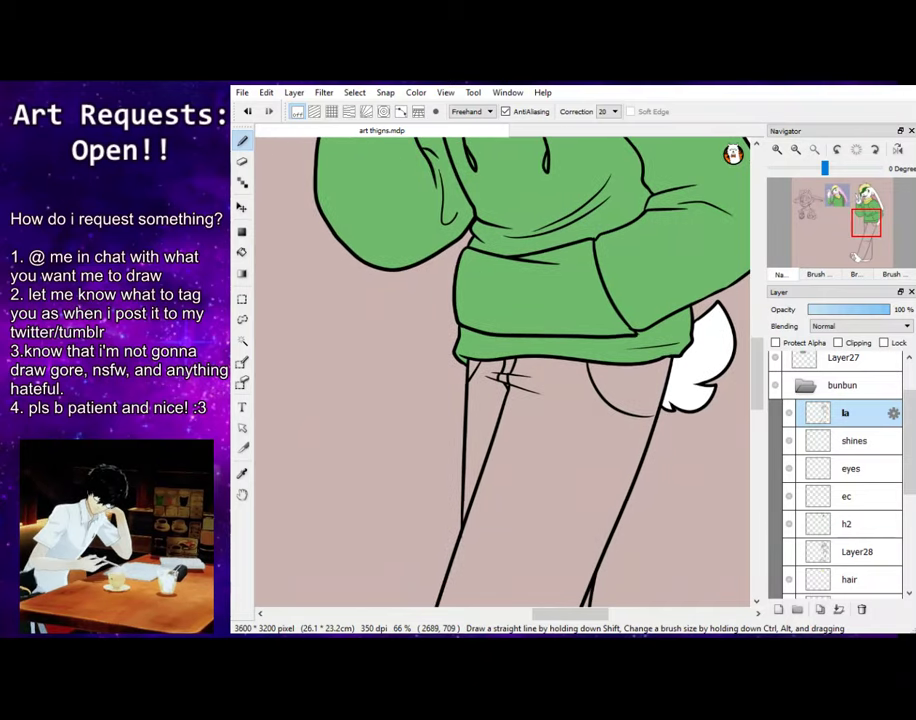
left_click_drag(866, 223, 867, 226)
left_click(796, 149)
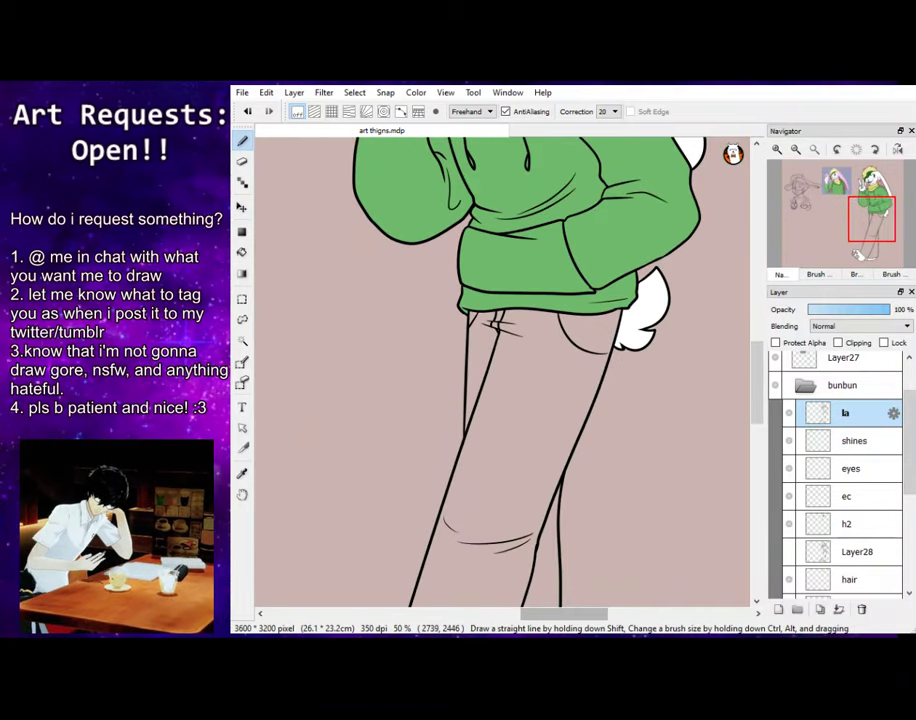
left_click_drag(867, 227, 870, 234)
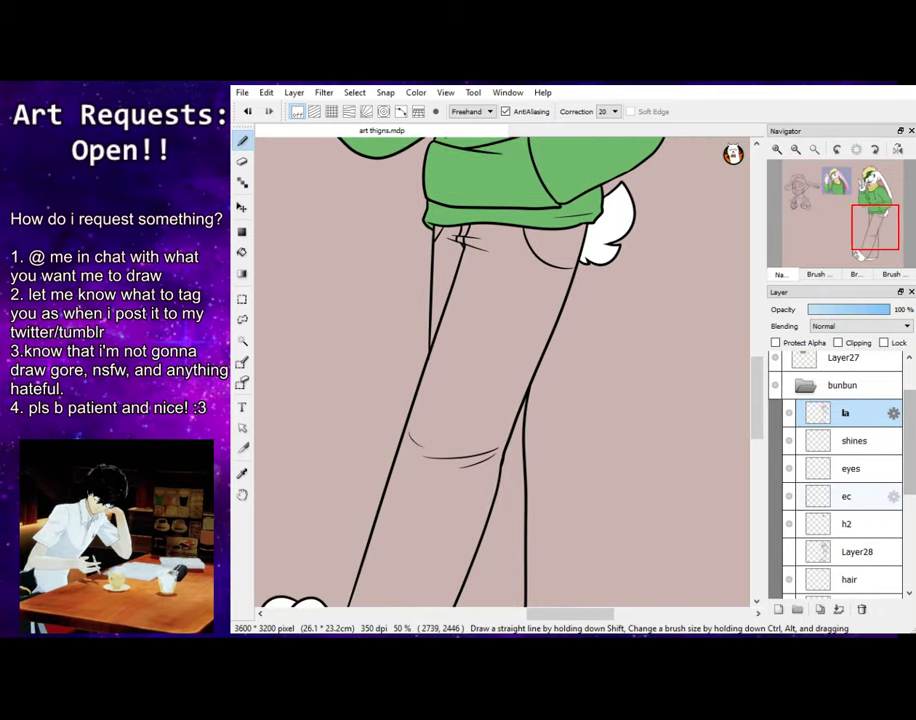
scroll(850, 497, "down", 3)
left_click(858, 516)
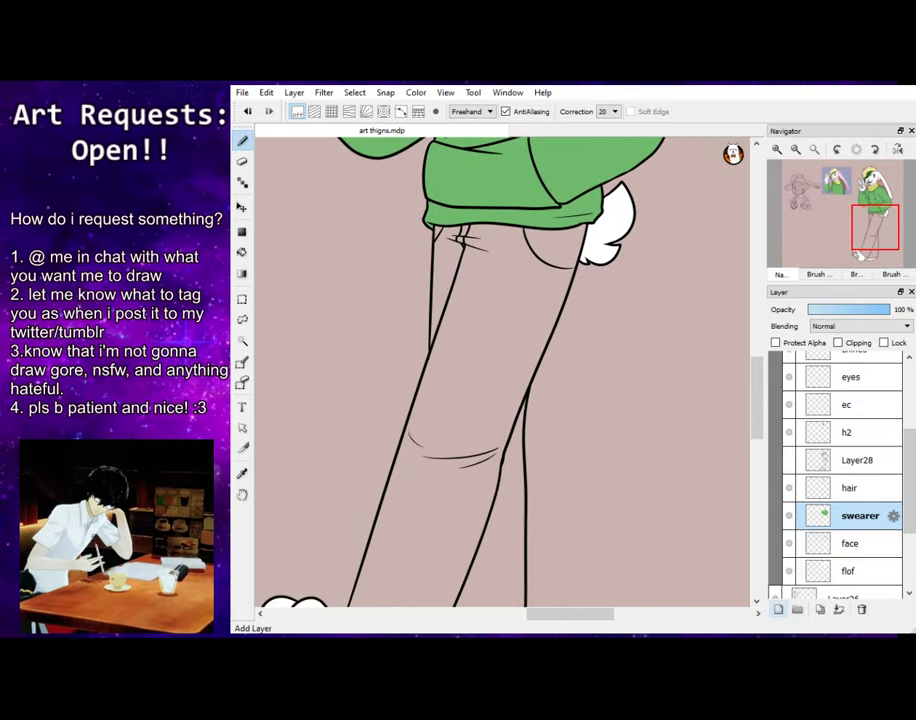
left_click(778, 609)
double_click(859, 516)
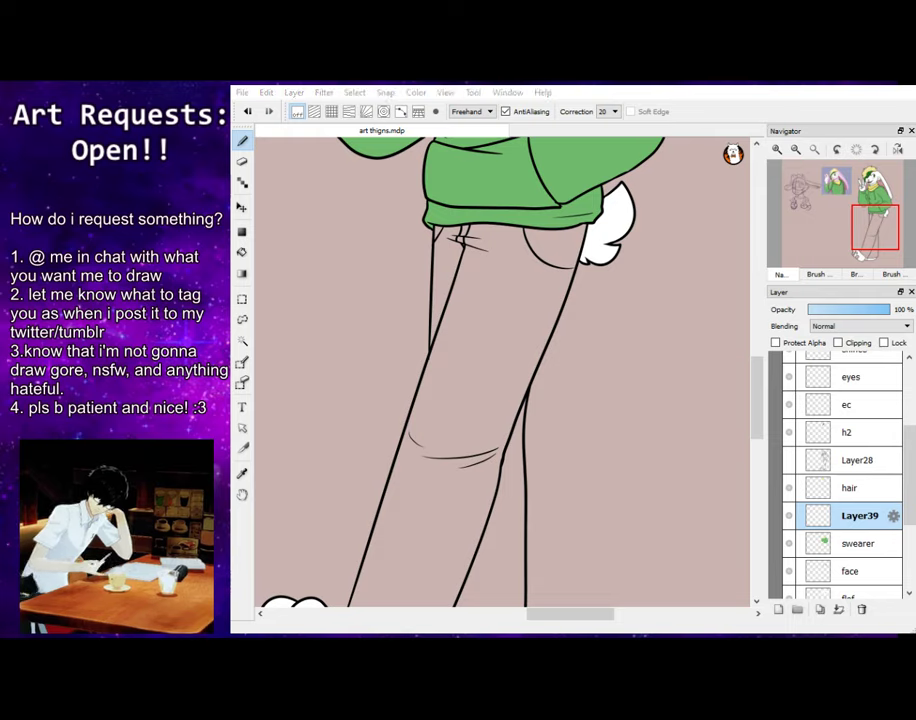
type("pants")
key("Return")
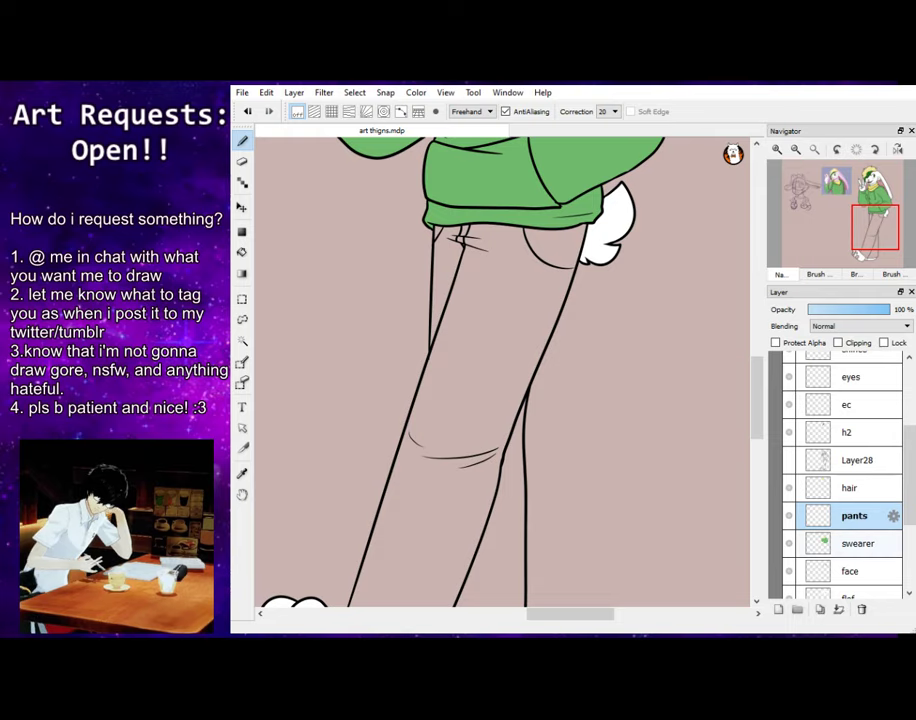
Fill both trouser legs, the pocket and the fly area with dark navy on the pants layer, brushing over the small gaps
left_click(242, 252)
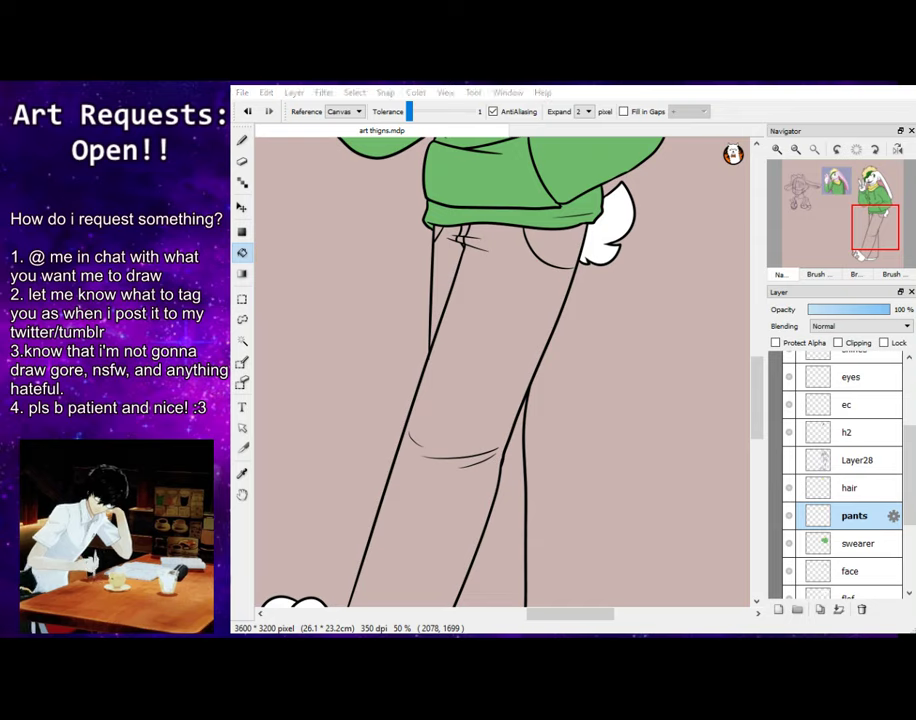
left_click(448, 398)
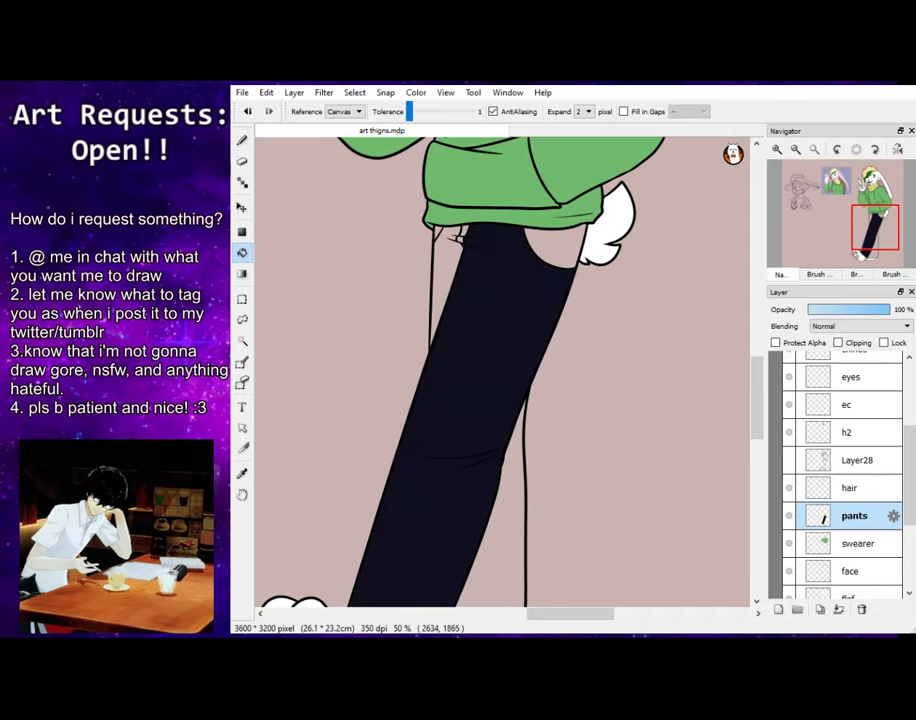
key("ctrl+z")
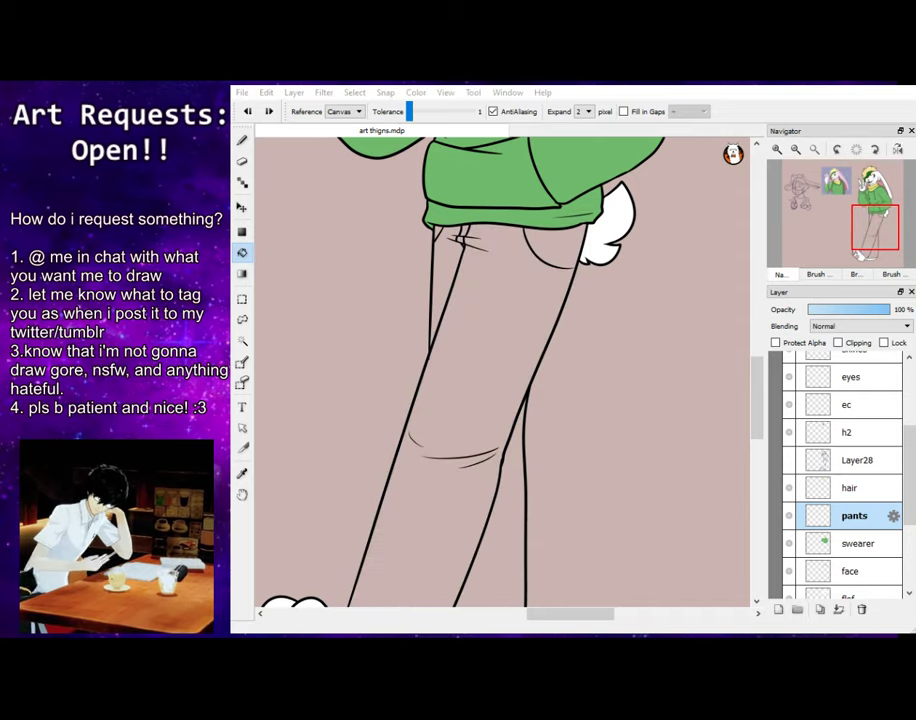
left_click(465, 387)
left_click(442, 290)
left_click(560, 250)
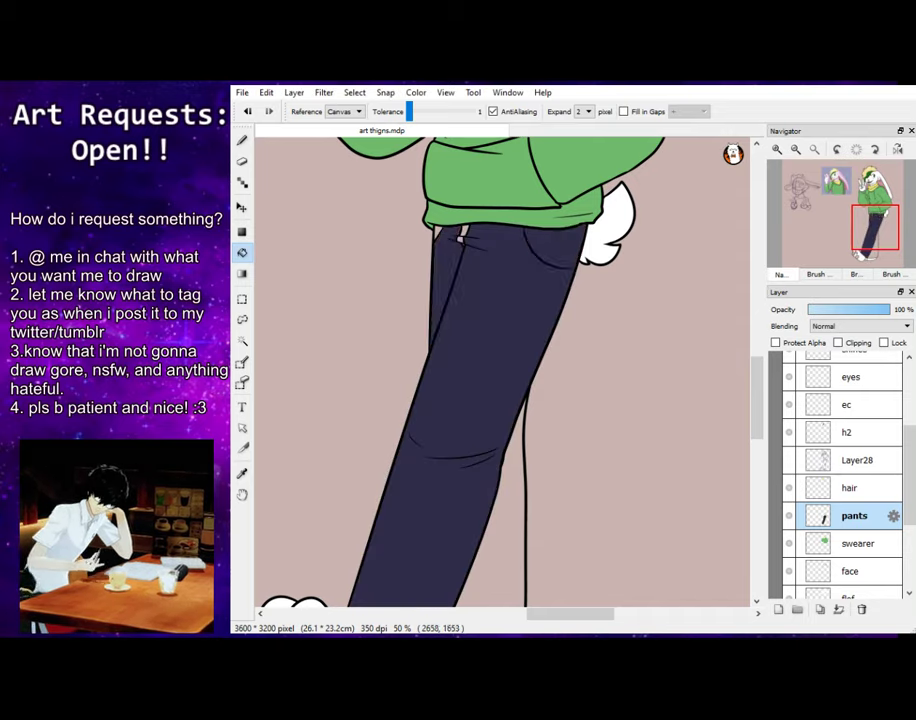
left_click(450, 237)
left_click(512, 489)
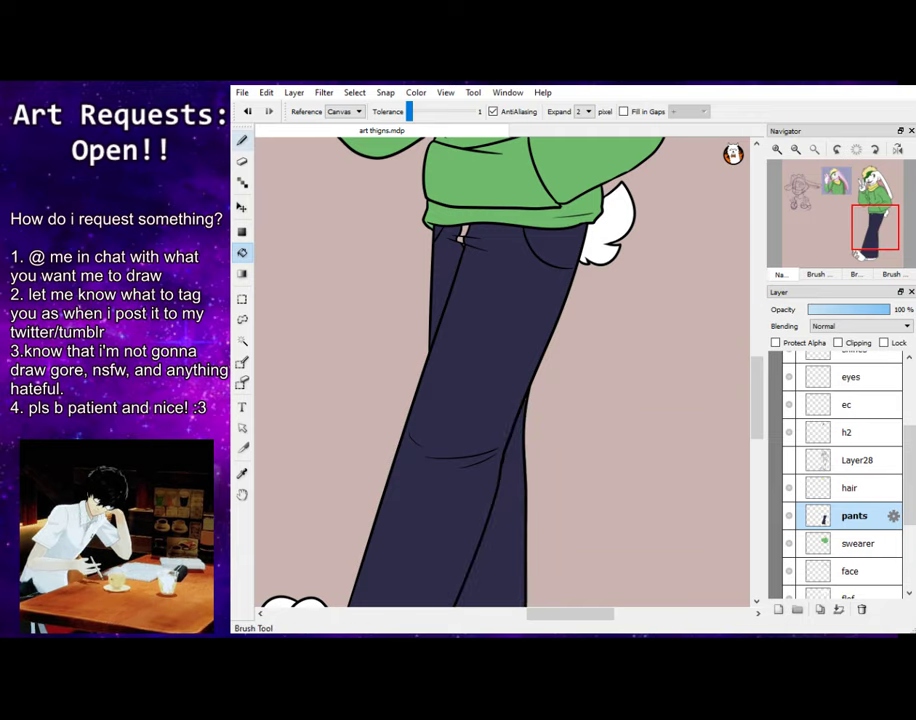
left_click(242, 141)
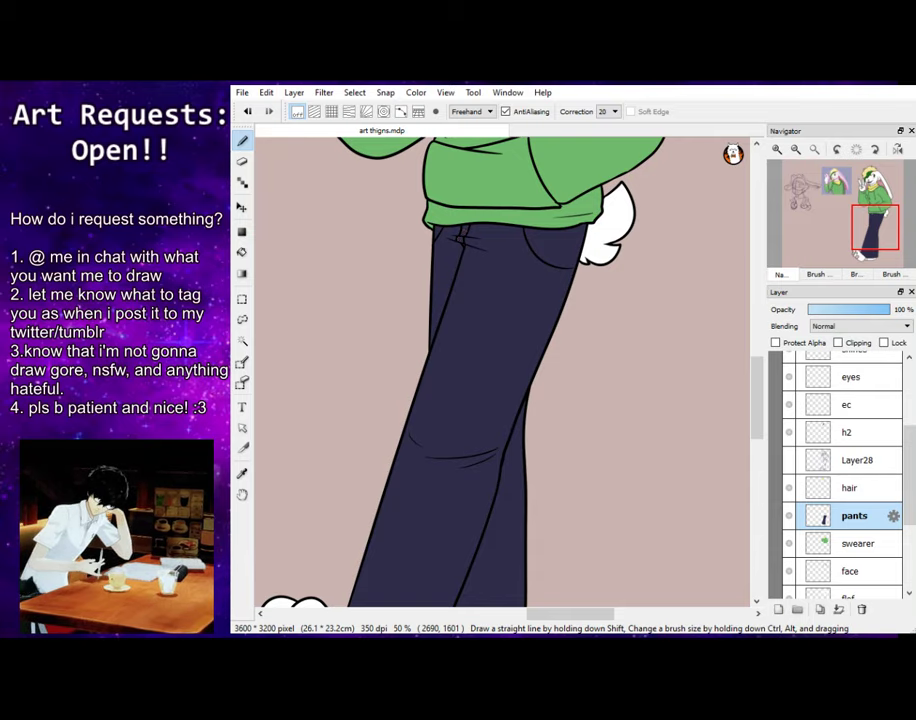
Fill the four paw pads on the raised foot with pink on the face layer
scroll(500, 370, "down", 5)
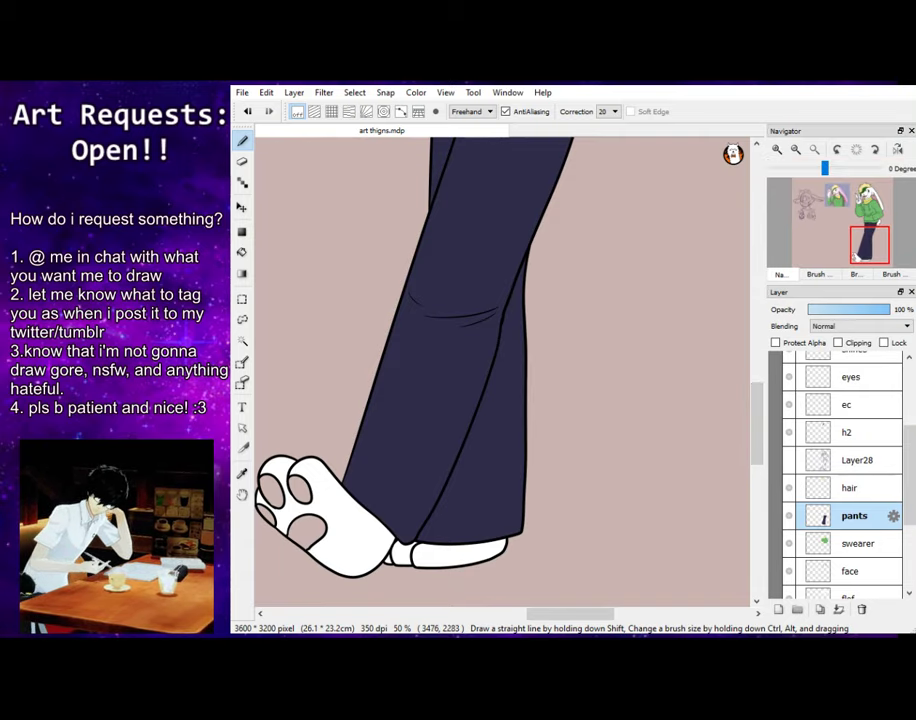
scroll(500, 370, "up", 15)
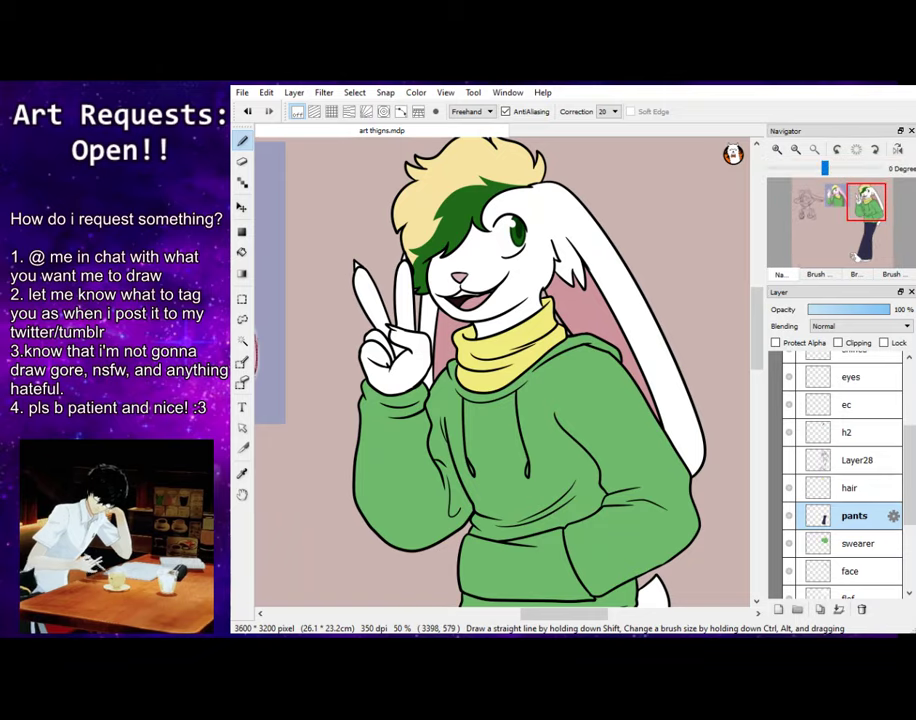
scroll(500, 370, "down", 18)
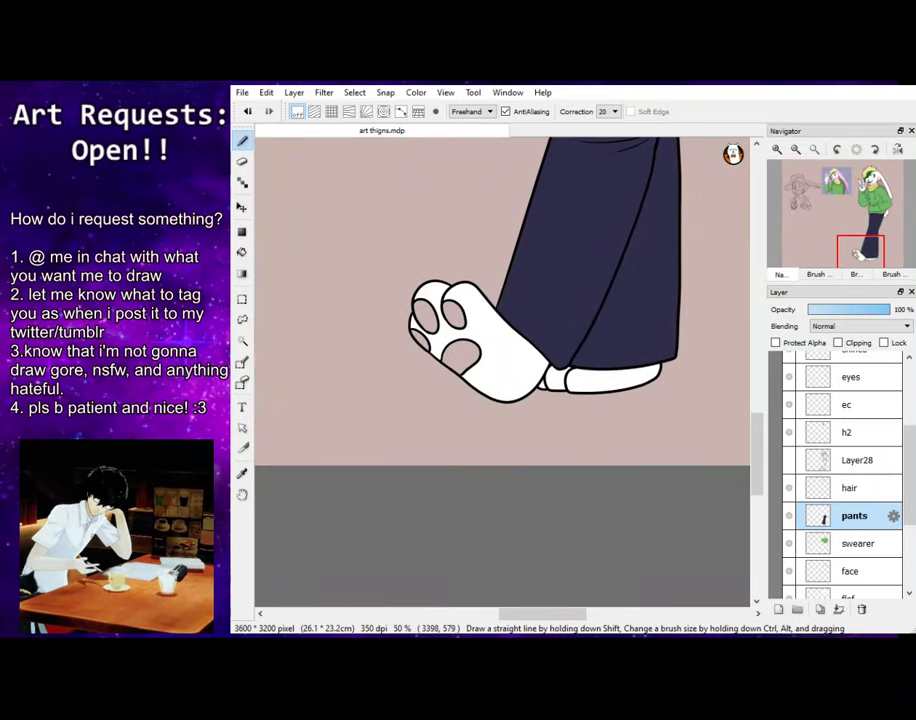
left_click(851, 571)
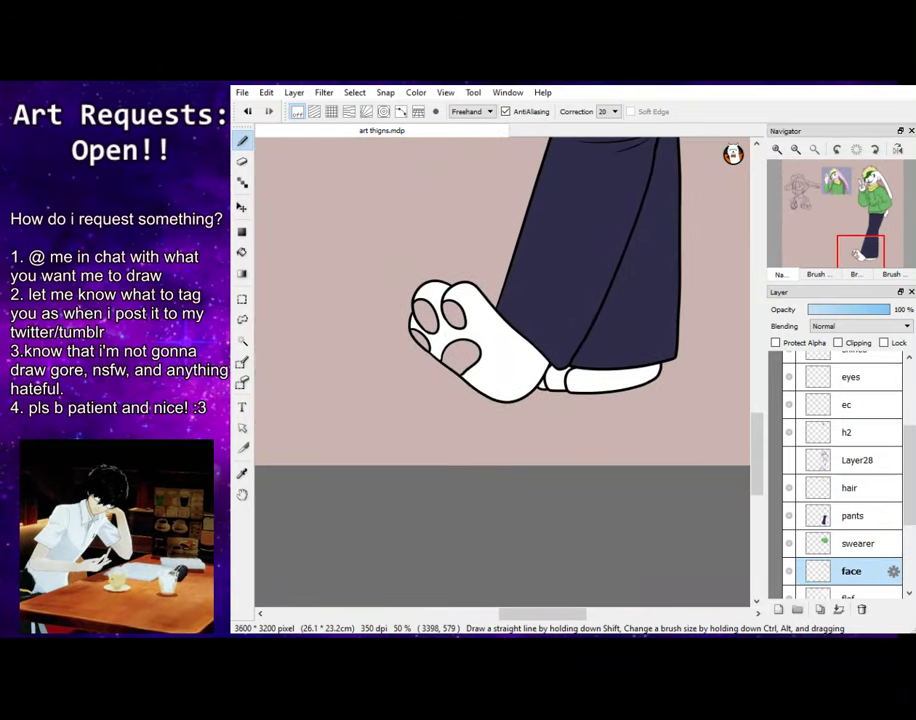
left_click(242, 253)
left_click(461, 355)
left_click(453, 314)
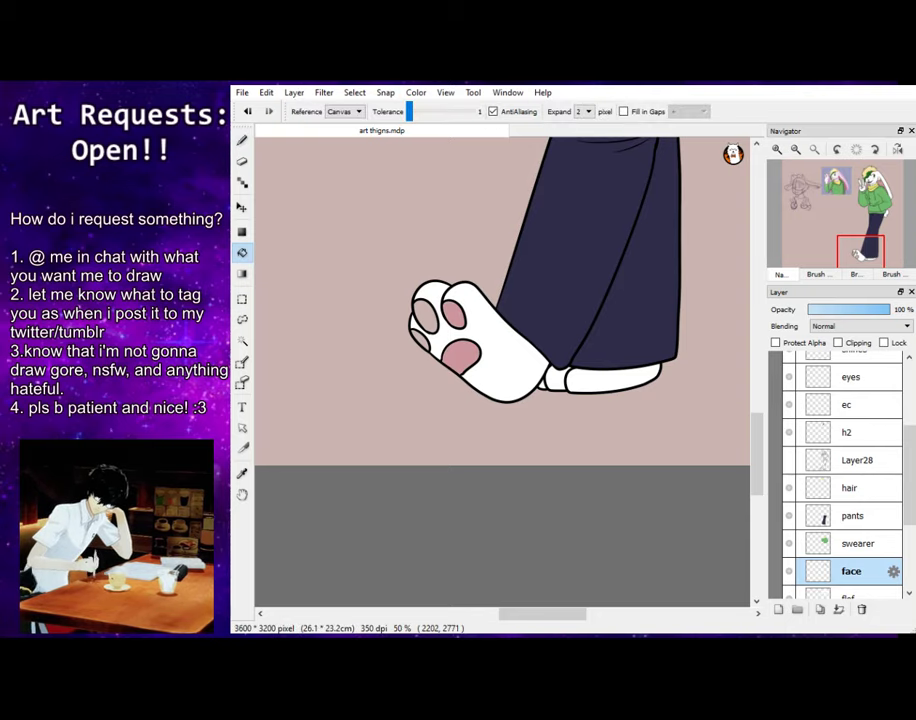
left_click(426, 318)
left_click(420, 340)
Add a layer named shadse directly above the h2 layer
left_click(796, 150)
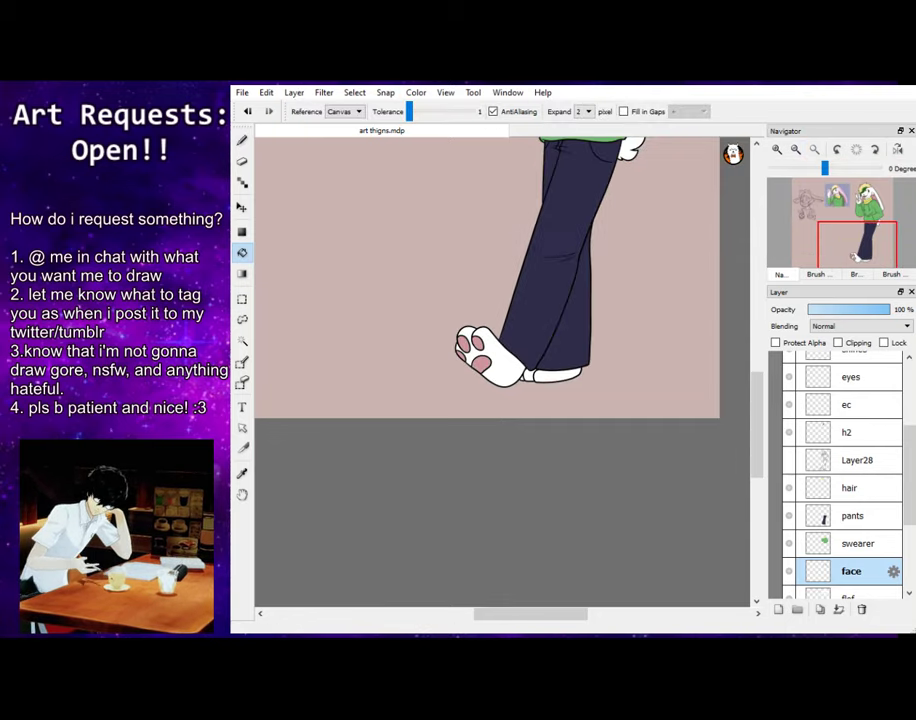
left_click(867, 213)
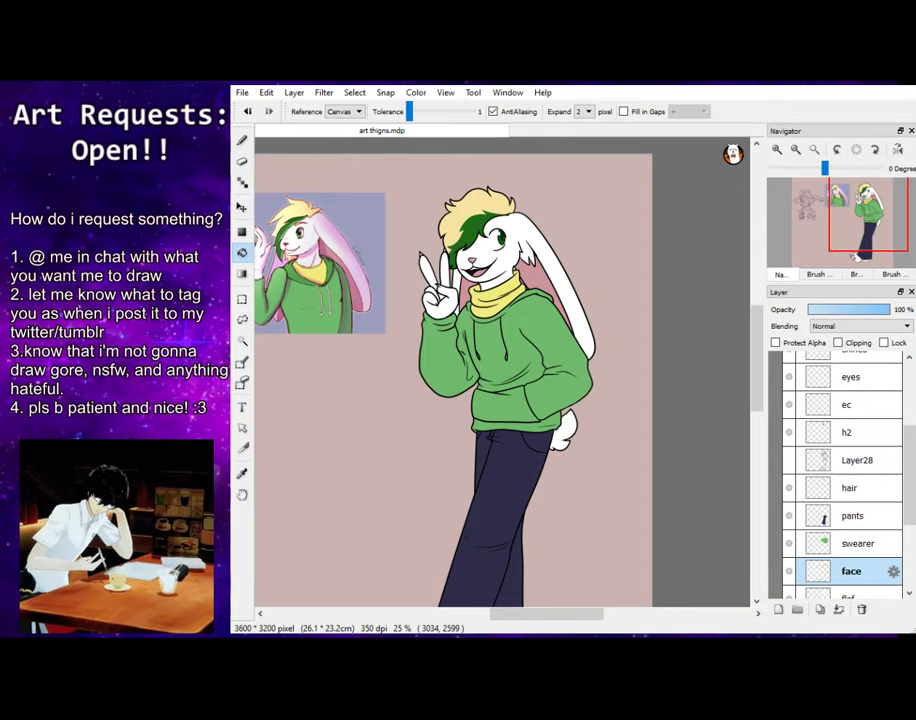
left_click(777, 150)
left_click(777, 150)
left_click(777, 150)
left_click(853, 516)
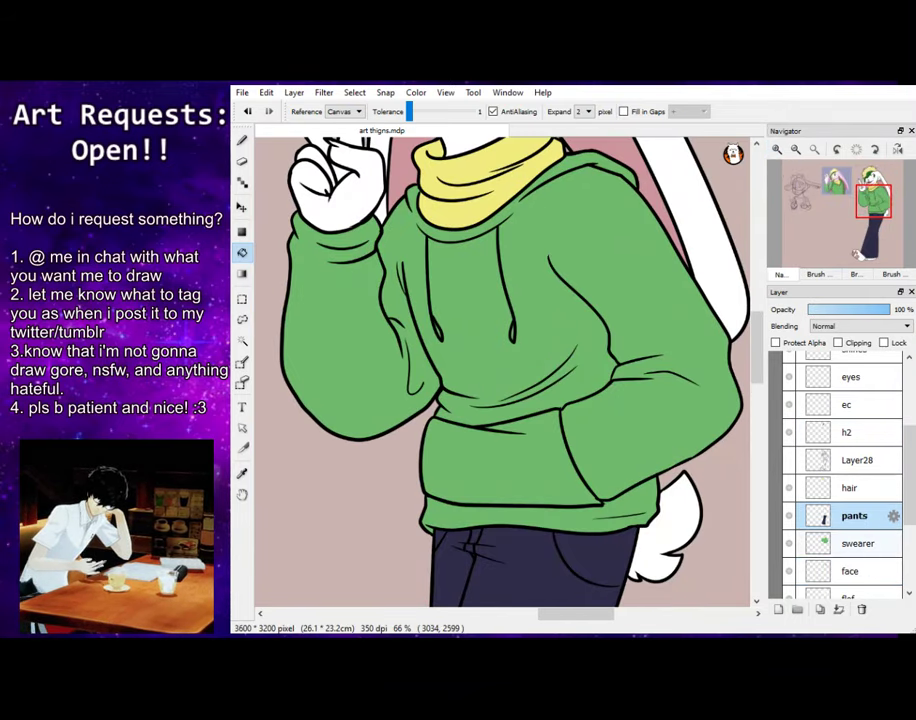
left_click(858, 544)
key("alt+Tab")
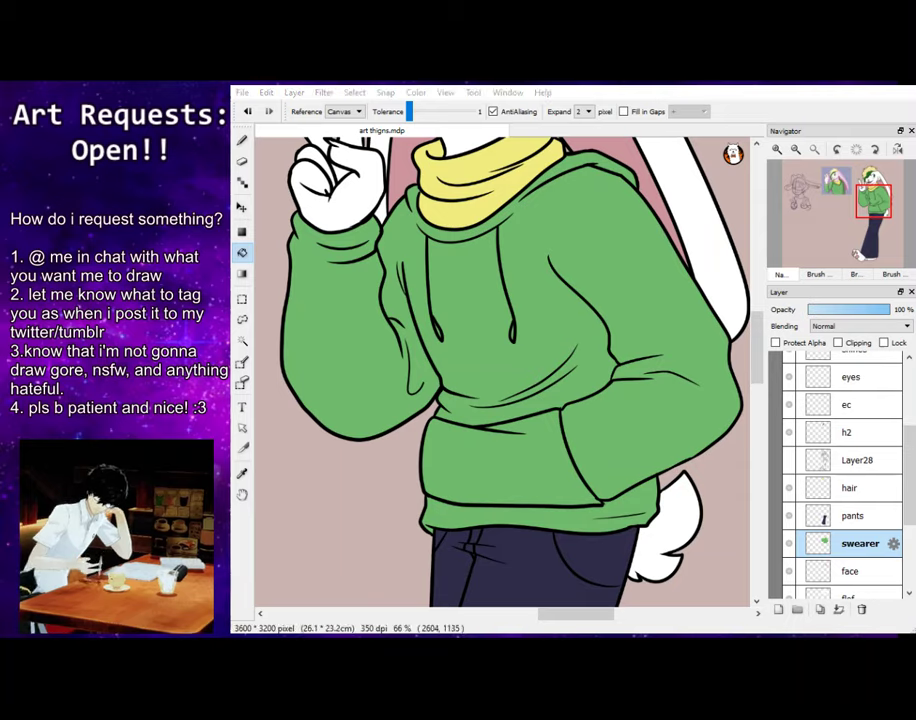
left_click(242, 141)
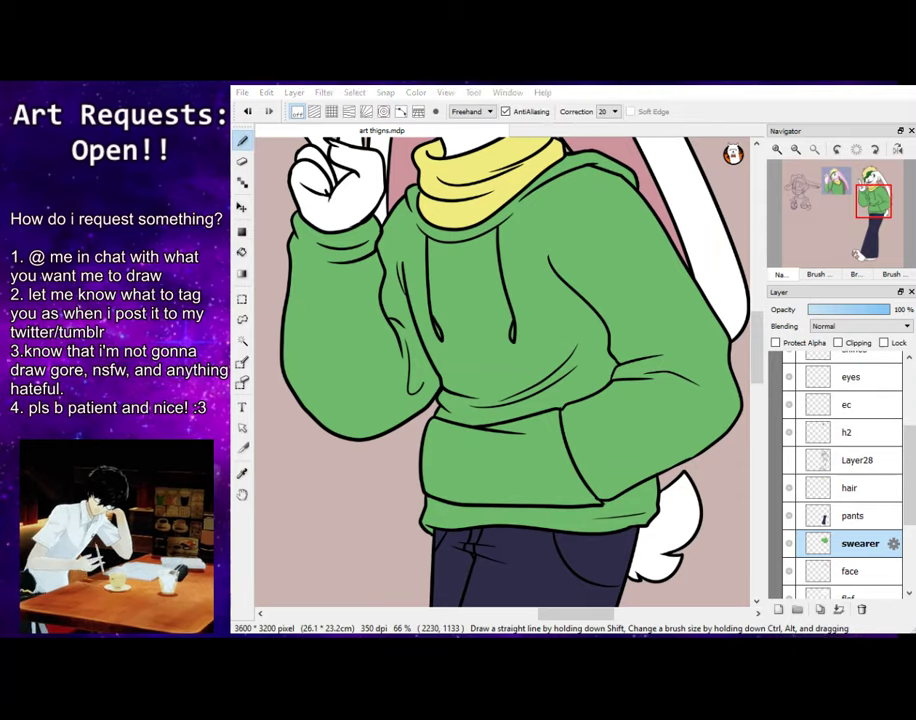
left_click(420, 327)
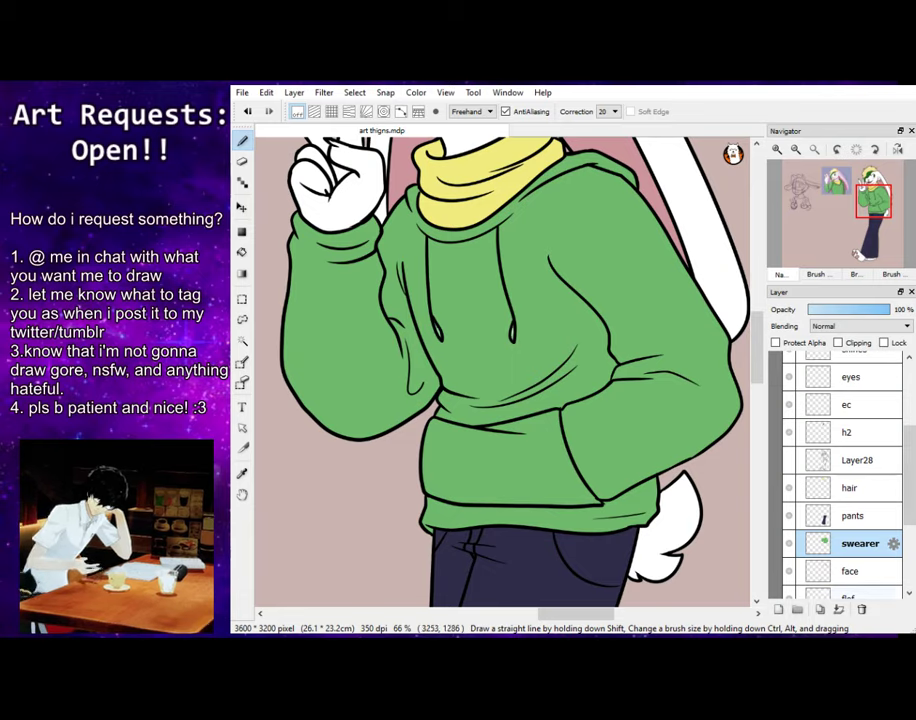
left_click(848, 432)
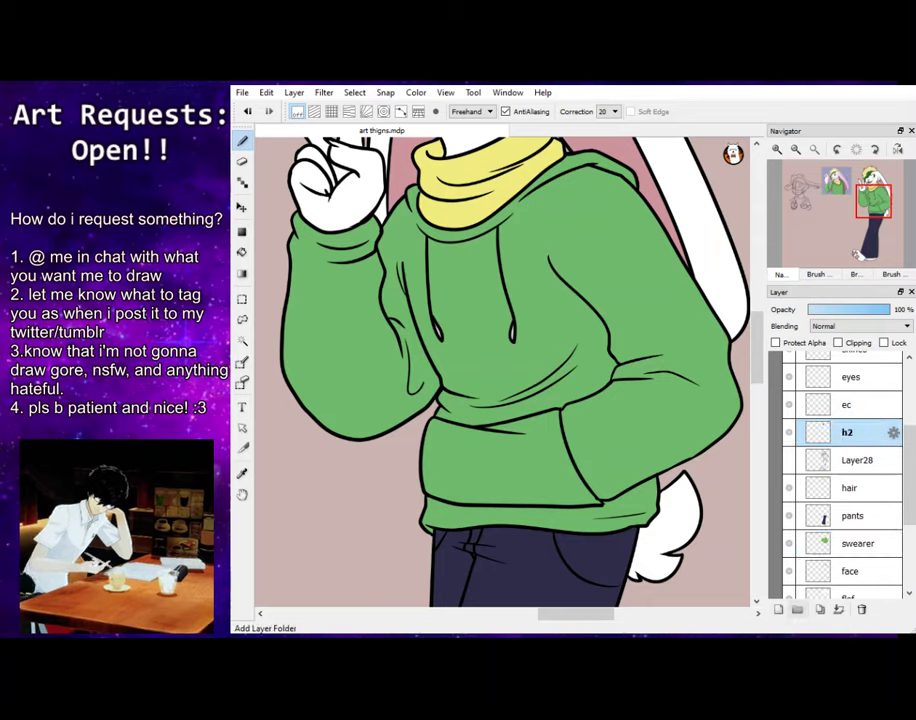
left_click(778, 609)
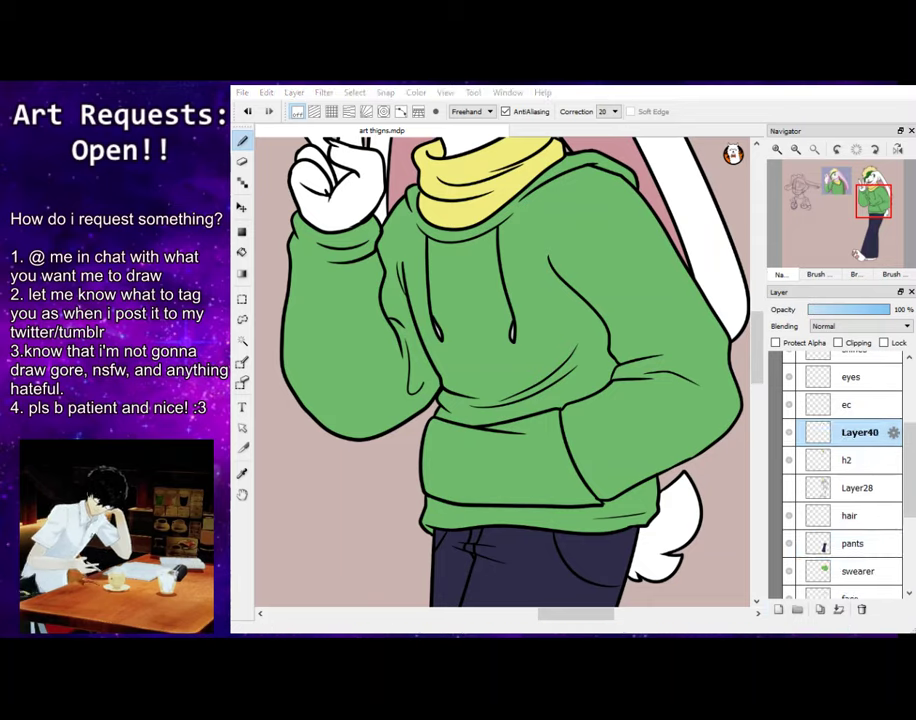
type("shadse")
key("Return")
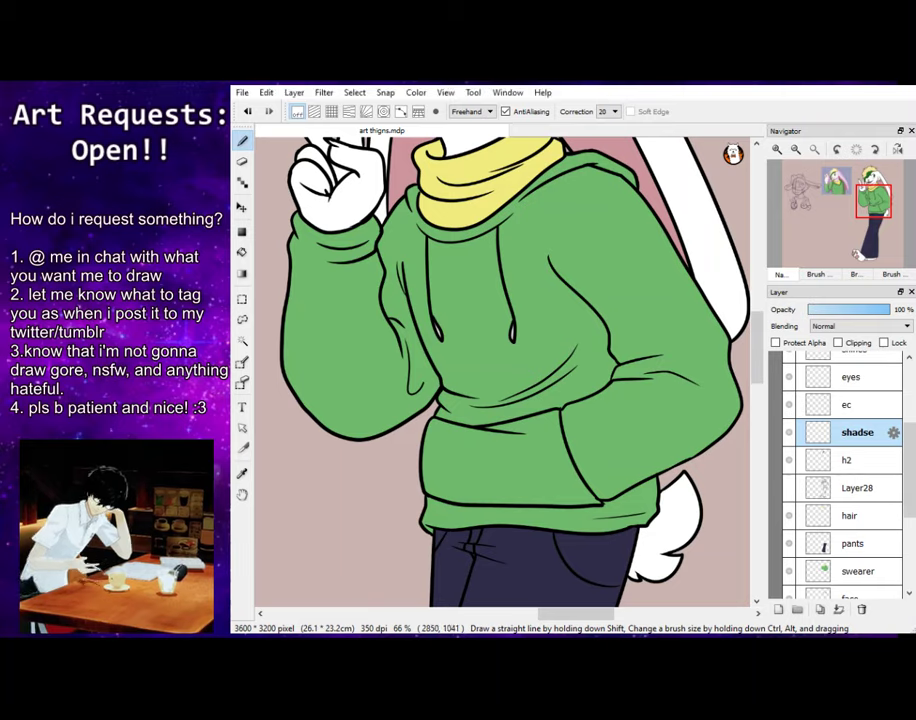
Outline shadow shapes on the hoodie's torso beside the pocketed arm and on the pocket, and fill them and the hem dark green
mouse_move(562, 288)
left_mouse_down()
mouse_move(547, 345)
mouse_move(556, 358)
left_mouse_up()
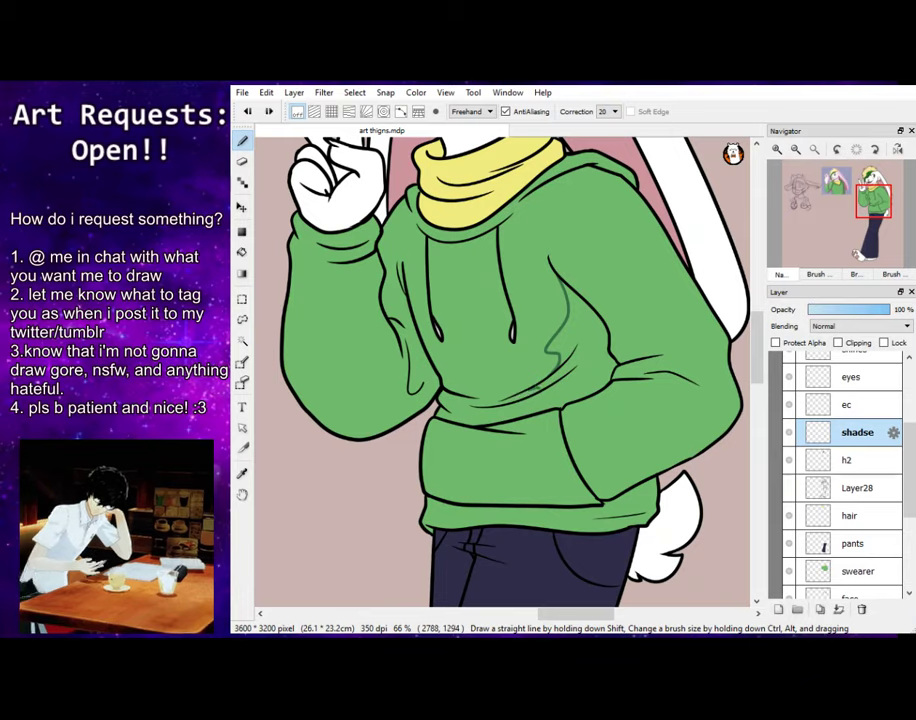
mouse_move(539, 391)
left_mouse_down()
mouse_move(526, 413)
mouse_move(515, 412)
left_mouse_up()
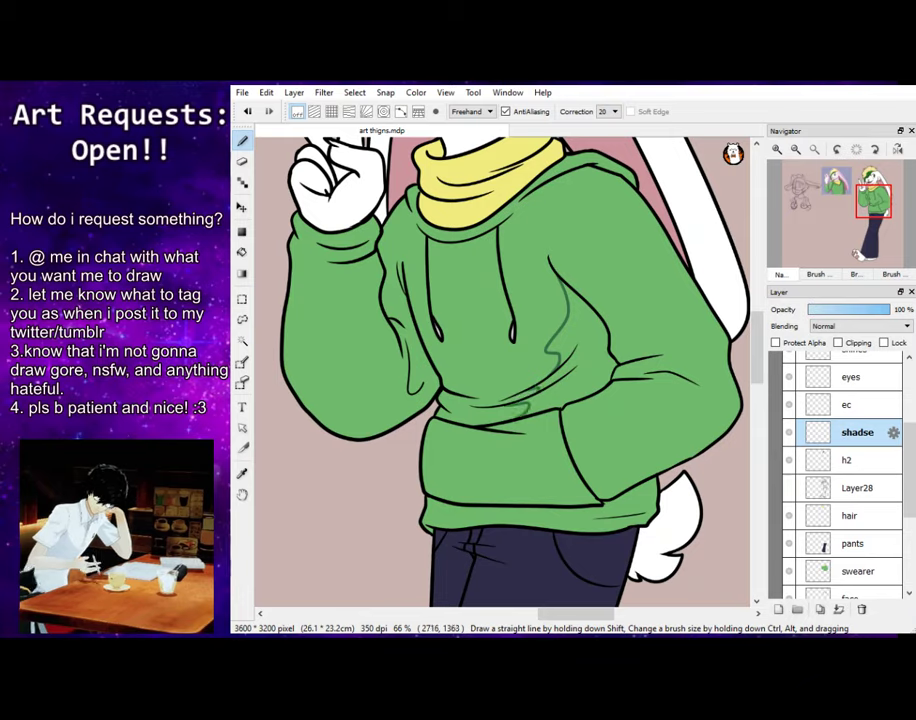
mouse_move(567, 447)
left_mouse_down()
mouse_move(547, 474)
mouse_move(512, 494)
mouse_move(477, 497)
mouse_move(567, 454)
mouse_move(522, 484)
mouse_move(425, 487)
left_mouse_up()
key("ctrl+z")
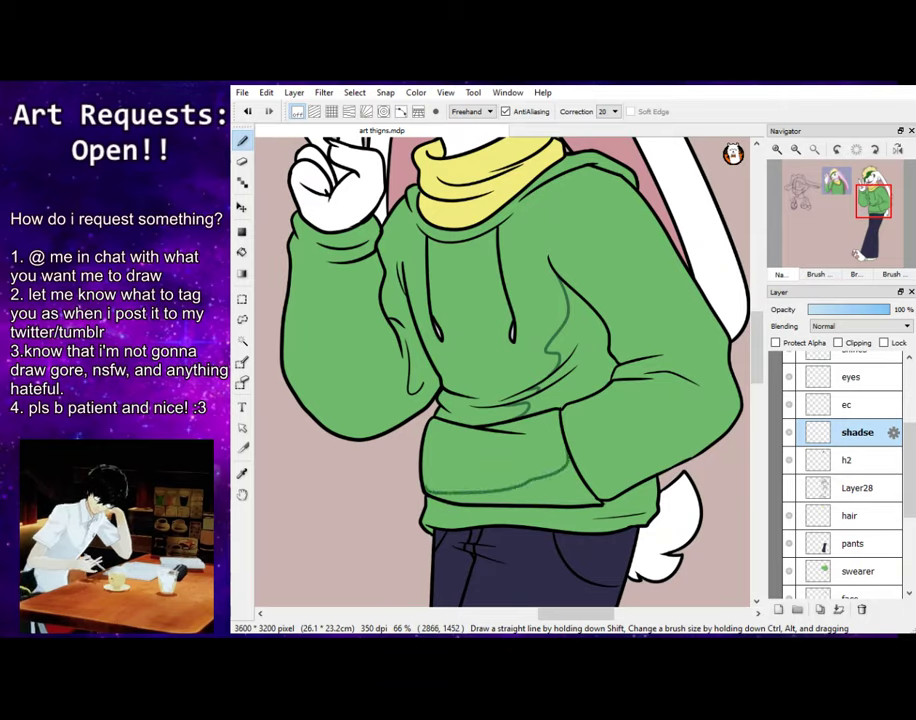
left_click(242, 253)
left_click(602, 518)
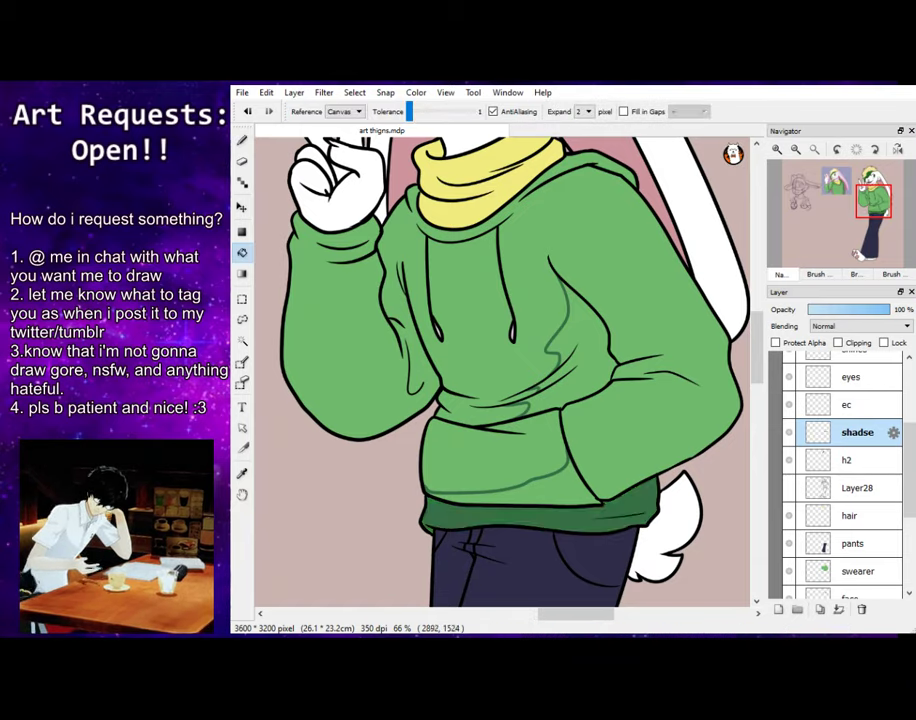
left_click(567, 484)
left_click(585, 360)
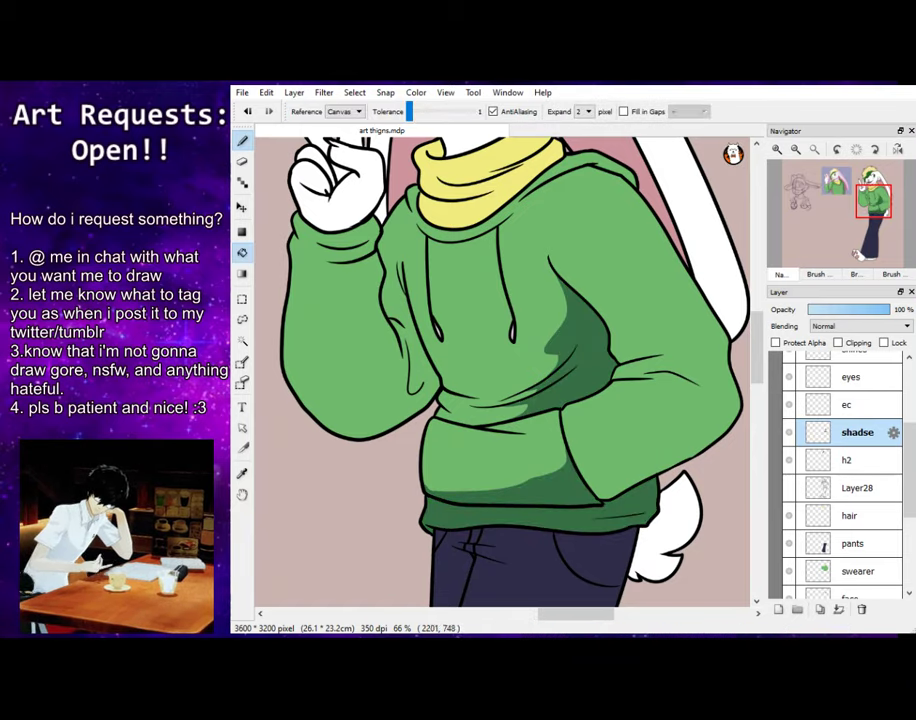
Clean up the torso shadow and brush thin dark green shadows beside the drawstrings and along the folds by the raised arm
key("b")
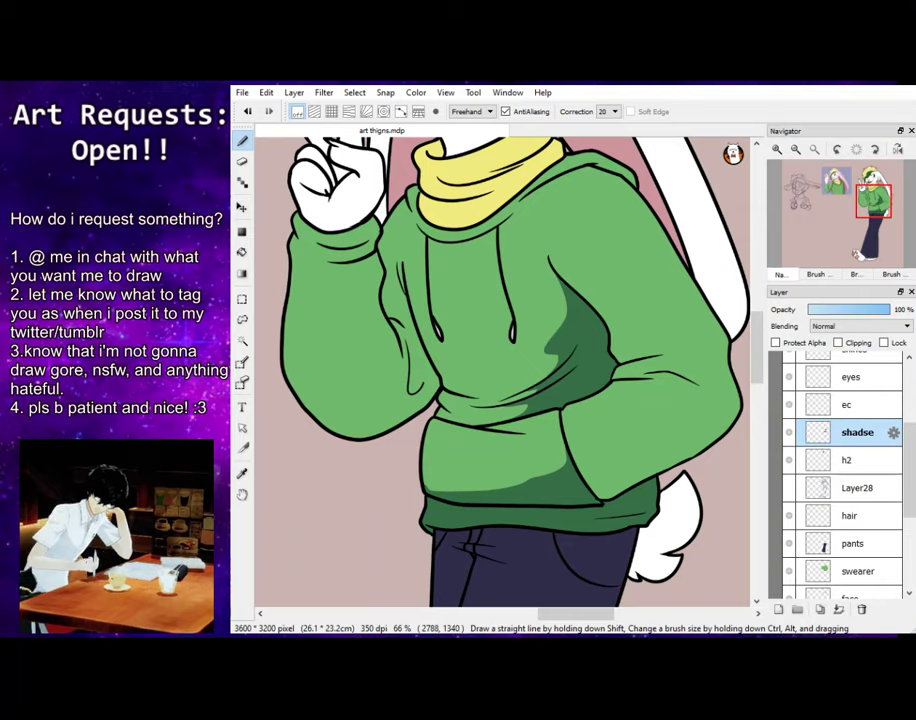
key("e")
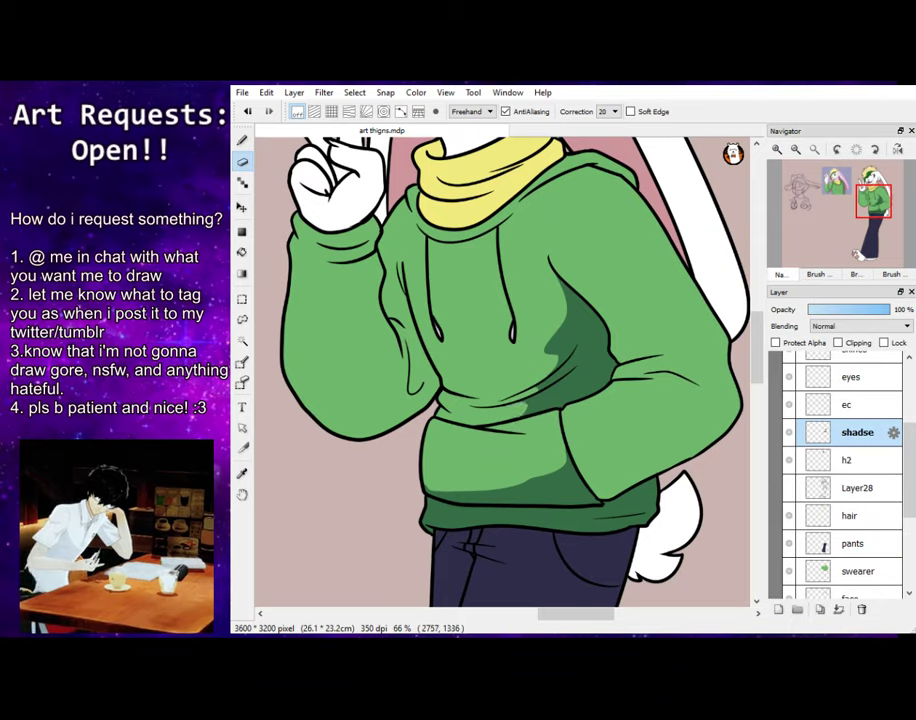
key("b")
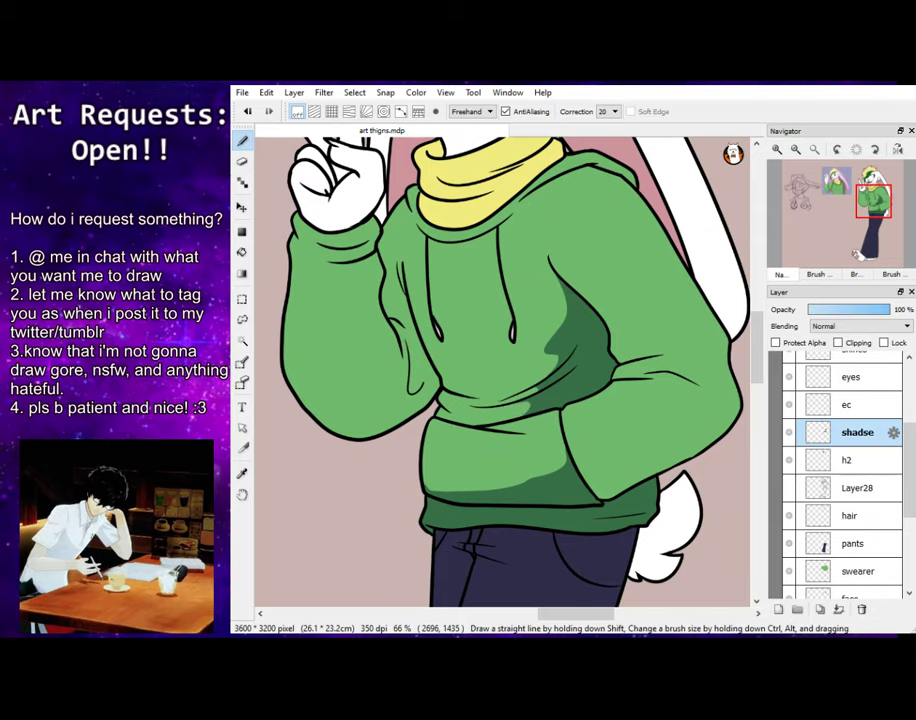
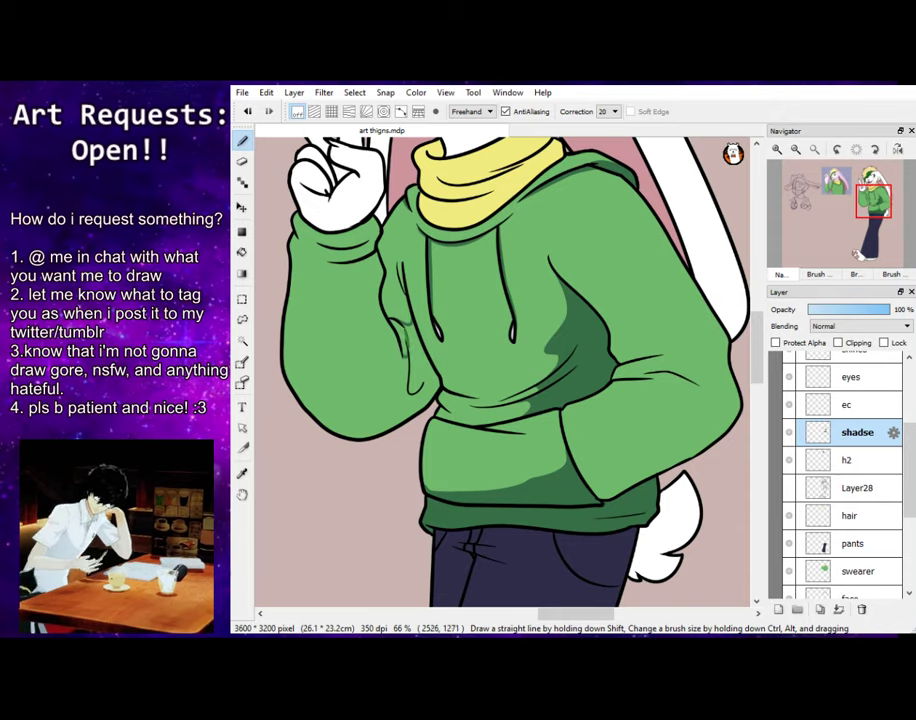
Outline a wavy shadow across the raised arm's lower sleeve and fill the elbow area with dark green
left_click_drag(380, 292, 363, 343)
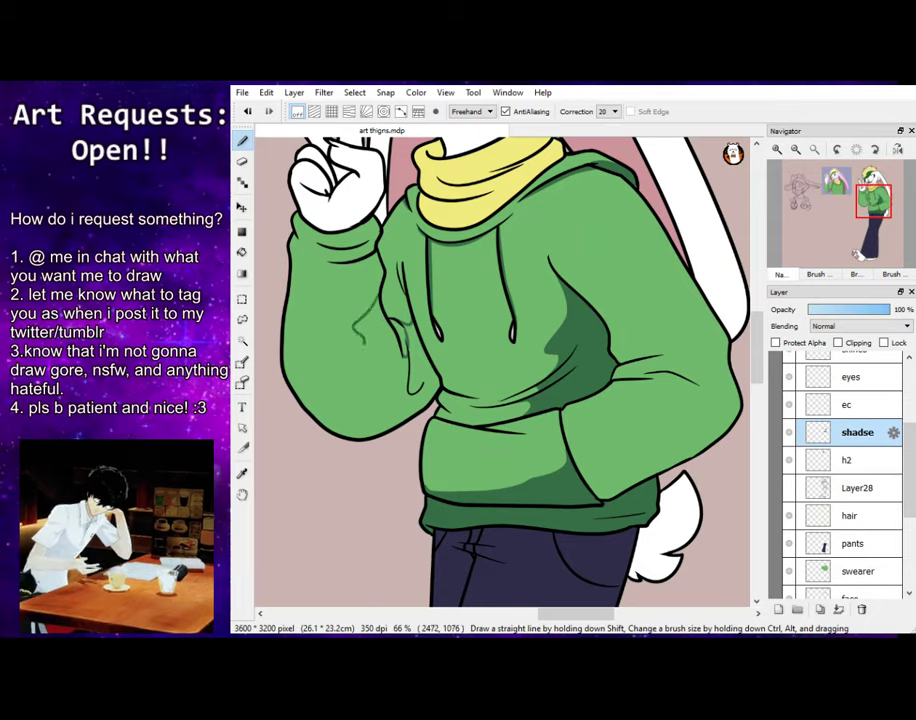
left_click(242, 252)
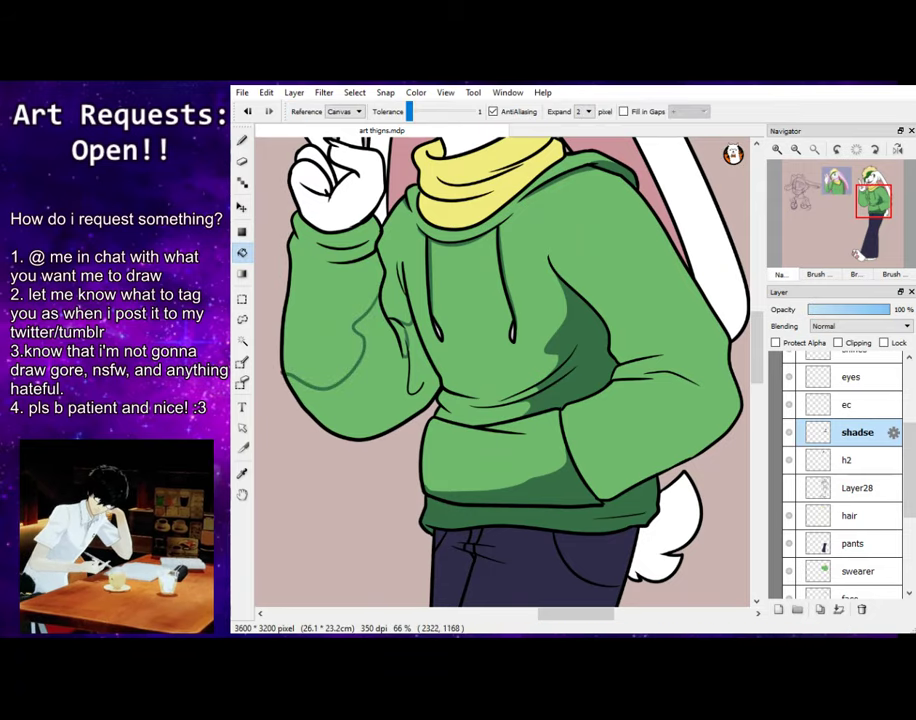
left_click(330, 395)
Brush and trim thin dark green shadows under the raised arm's cuff and along its fold lines
left_click(242, 141)
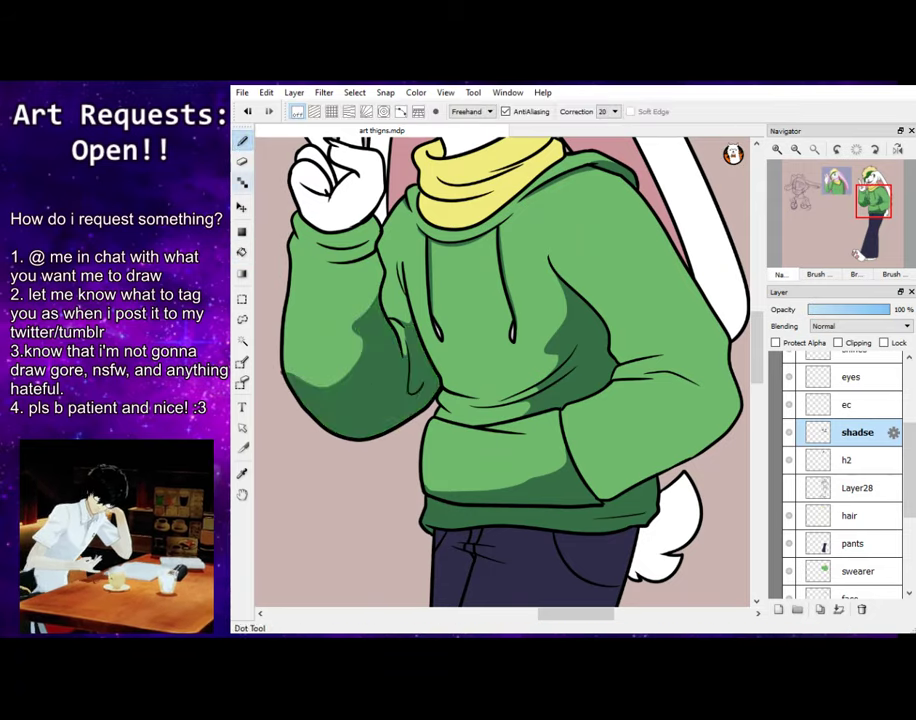
left_click(242, 161)
key("b")
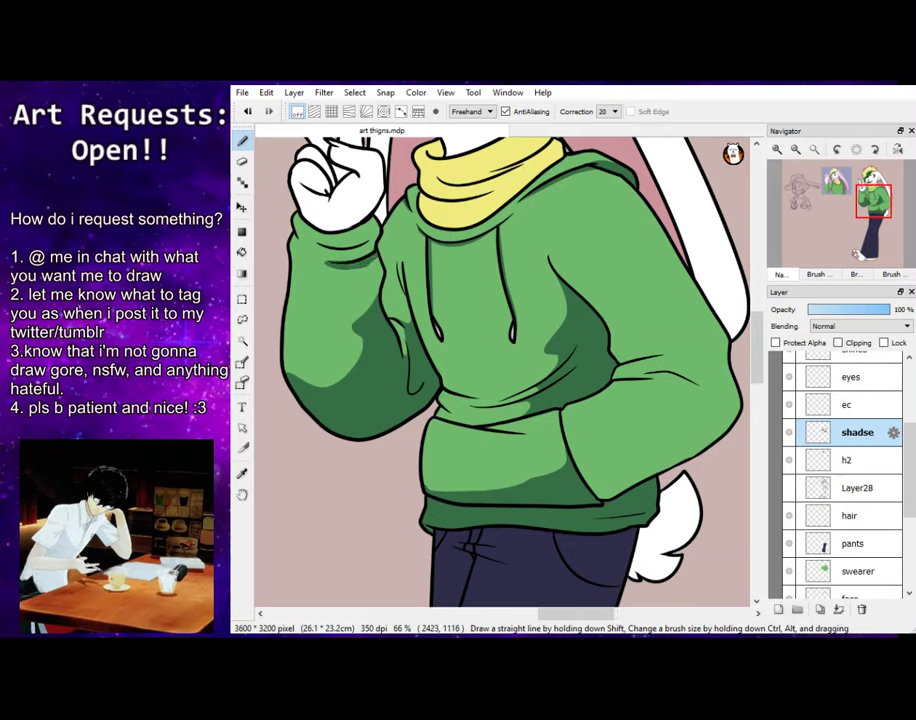
key("e")
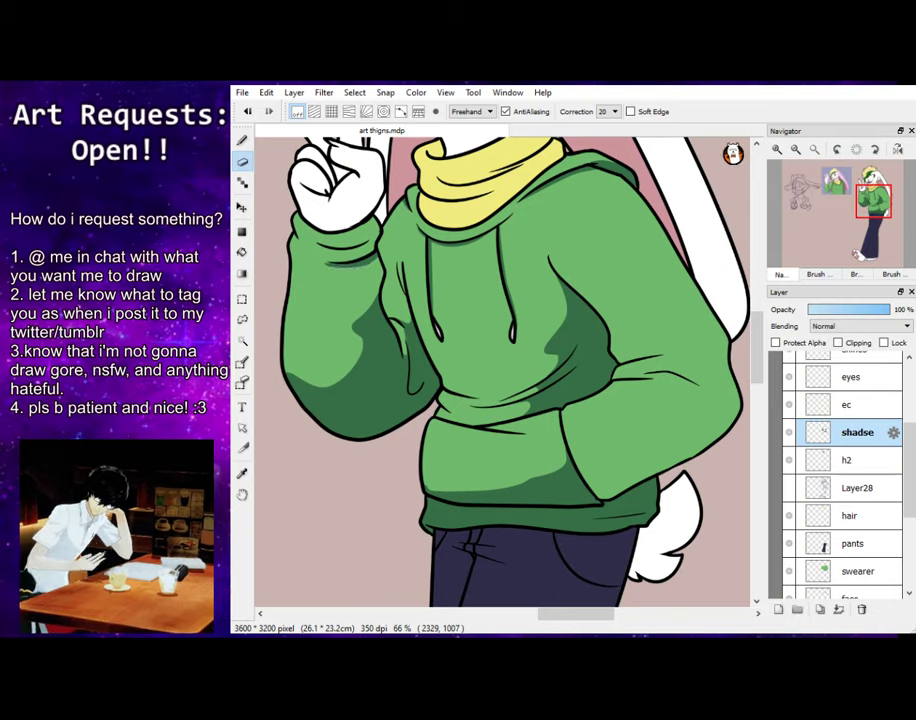
key("b")
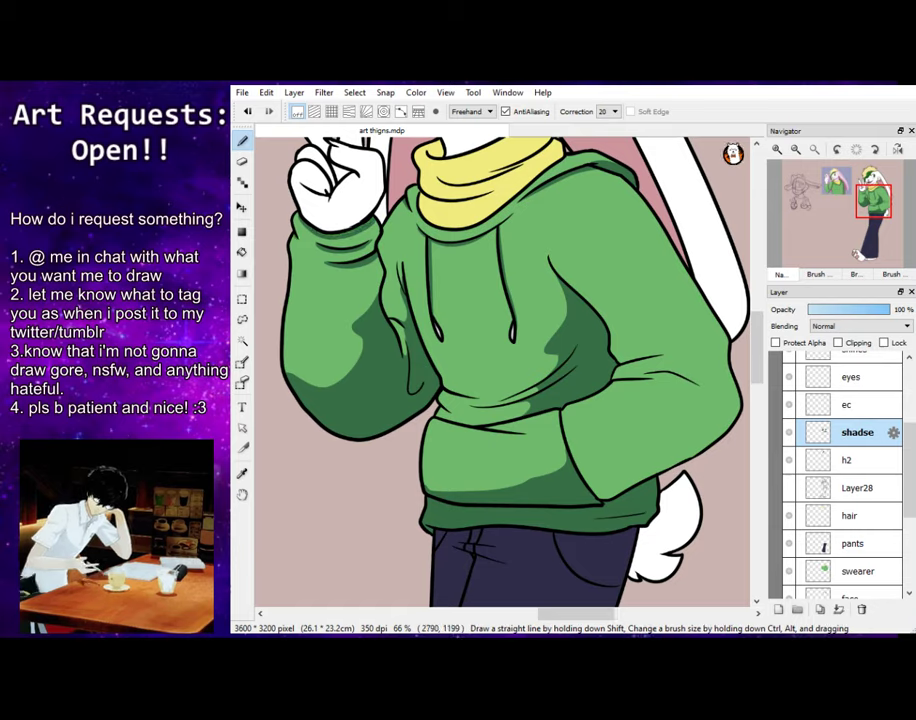
Outline and fill a dark green shadow on the sleeve of the pocketed arm, touching up the creases at the elbow
mouse_move(567, 444)
left_mouse_down()
mouse_move(668, 410)
mouse_move(648, 380)
left_mouse_up()
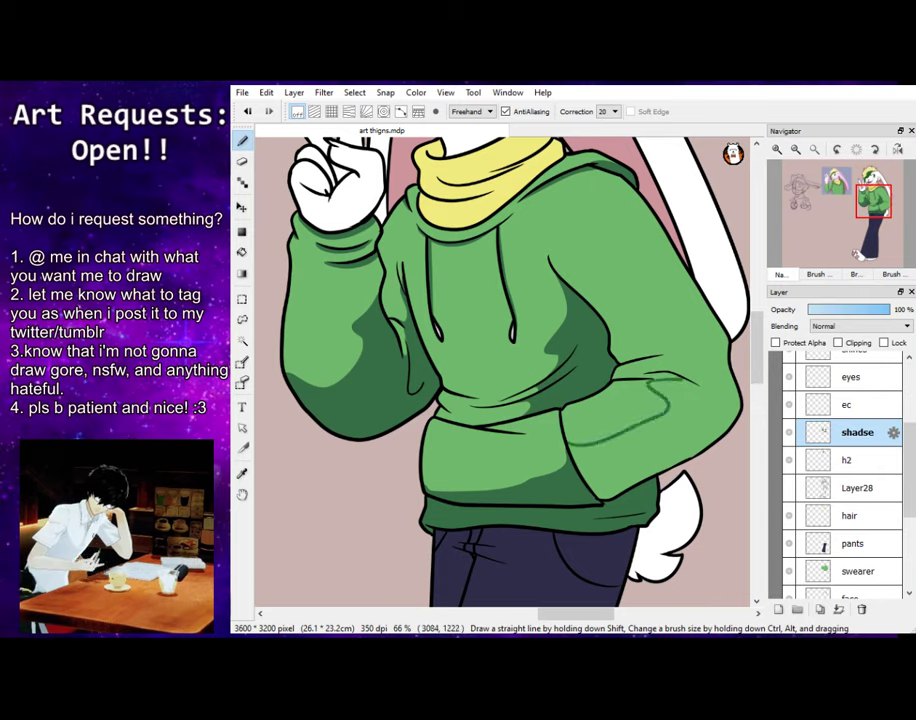
key("ctrl+z")
mouse_move(669, 358)
left_mouse_down()
mouse_move(645, 346)
mouse_move(692, 334)
left_mouse_up()
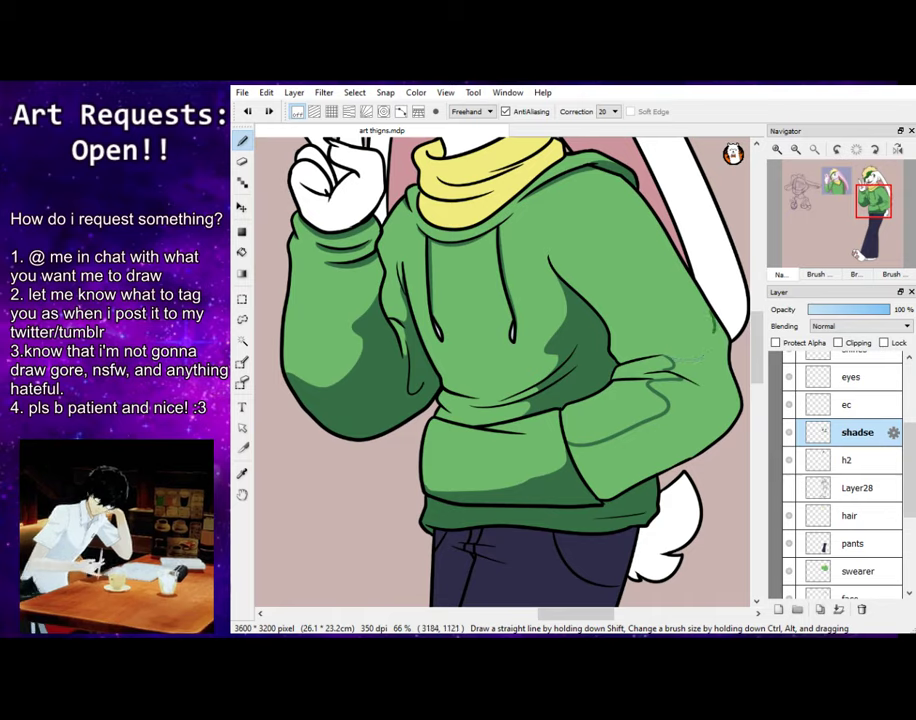
key("g")
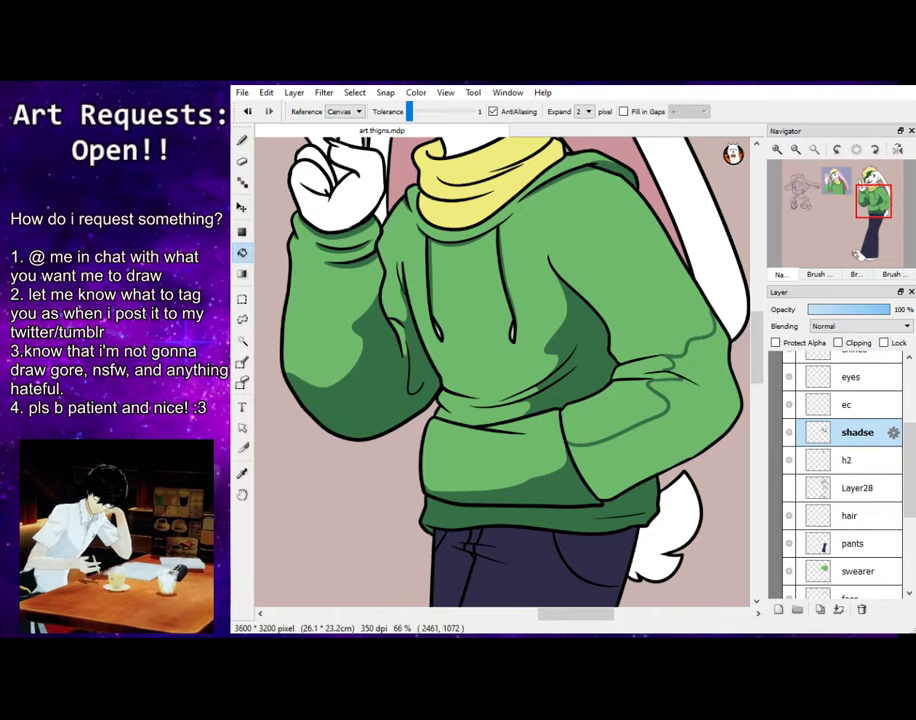
left_click(685, 405)
left_click(242, 141)
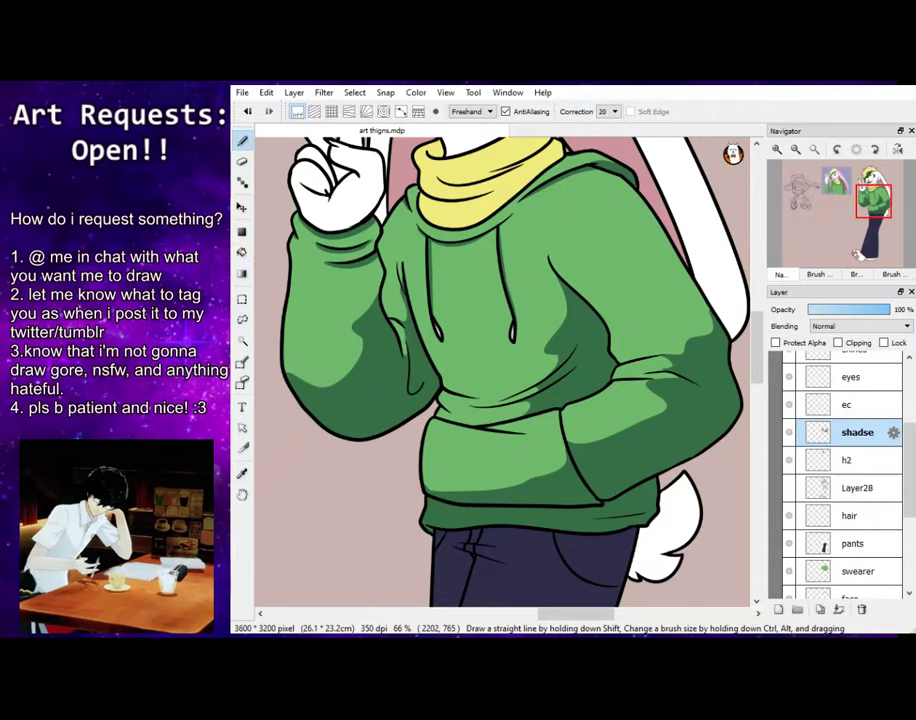
key("e")
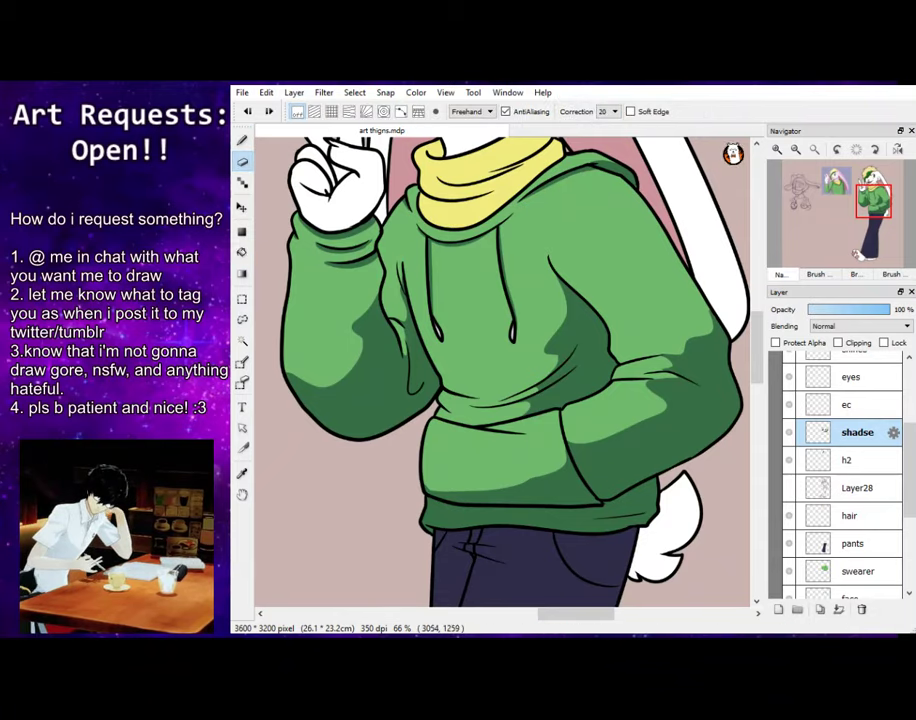
key("p")
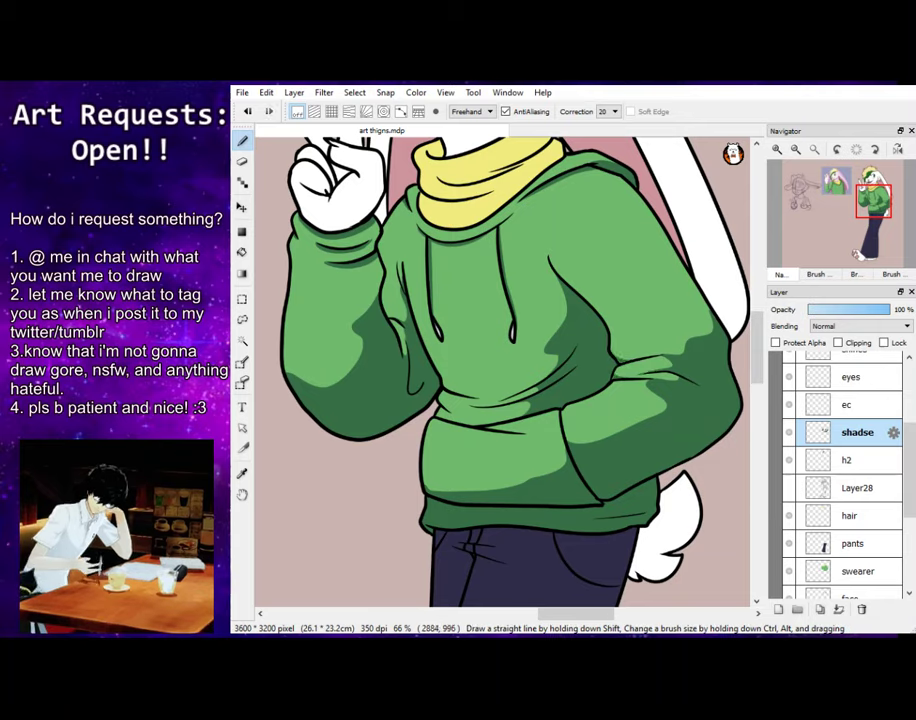
Shade the yellow scarf's folds and inner edge with a darker yellow-green on the shadse layer
scroll(500, 370, "down", 4)
scroll(500, 370, "up", 8)
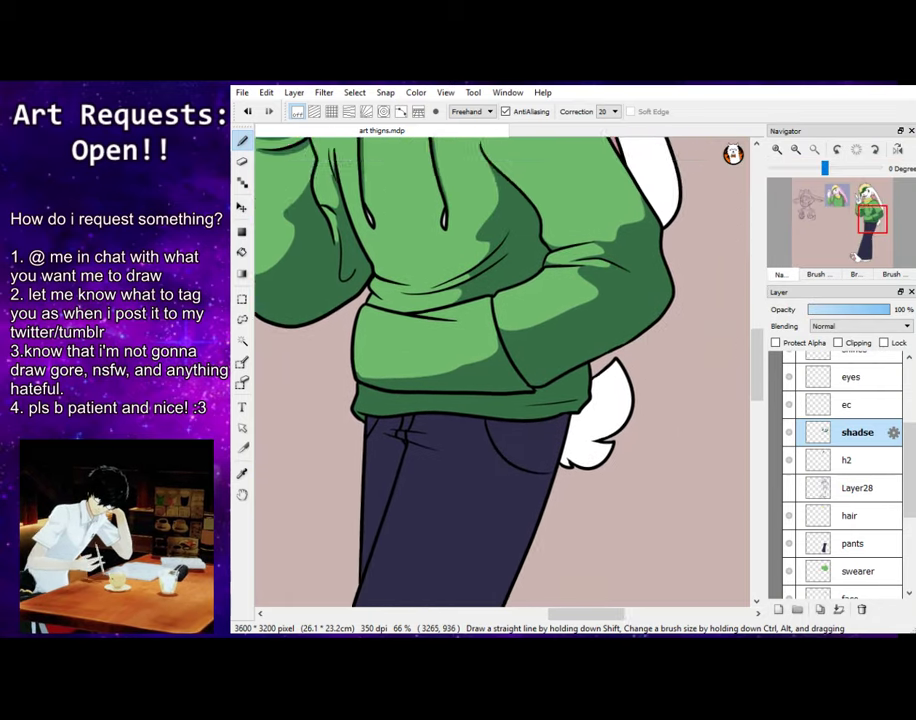
left_click_drag(453, 435, 521, 390)
key("alt+Tab")
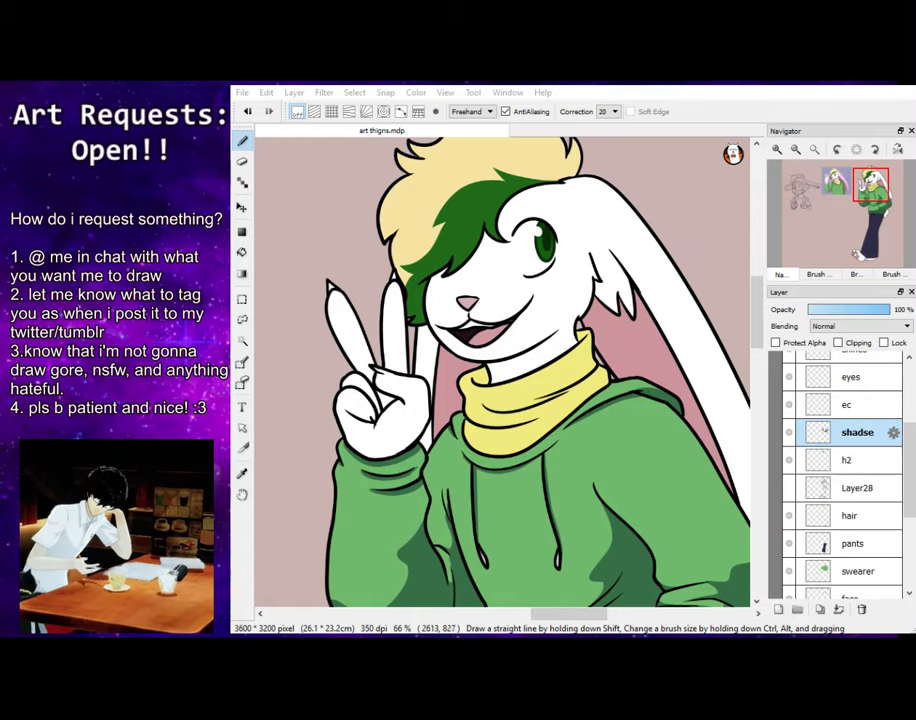
left_click_drag(483, 409, 534, 403)
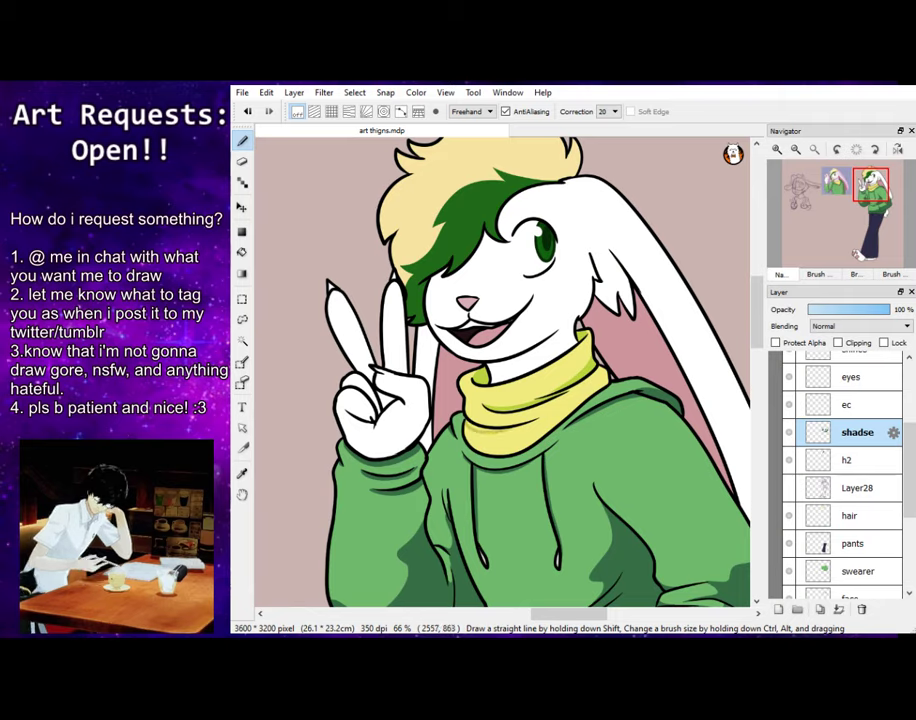
key("e")
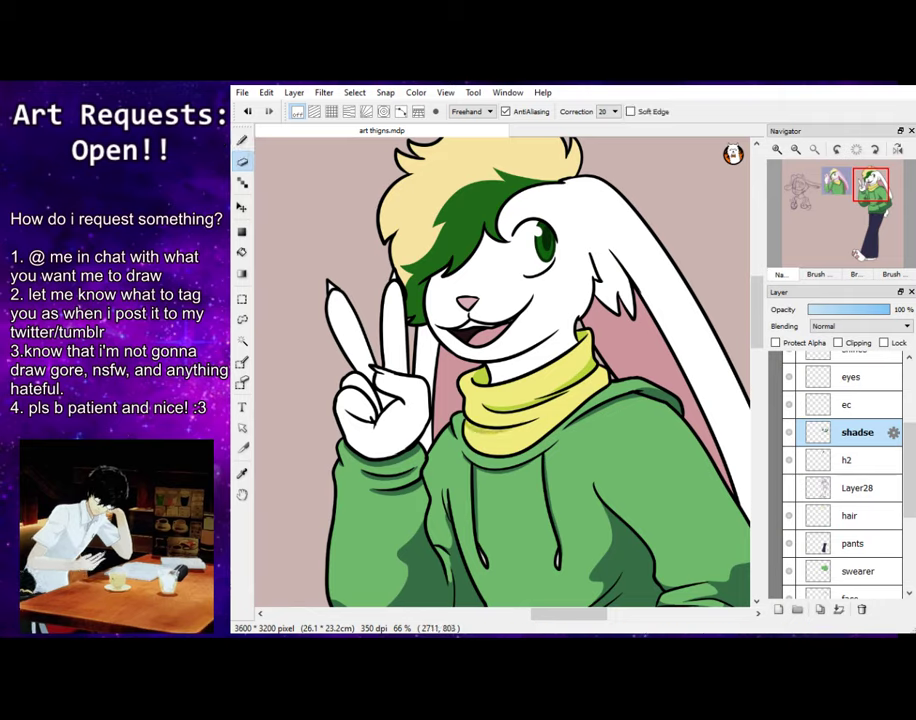
Brush a thin pale pink shadow on the face under the fringe, then outline and fill the neck shadow below the jaw
key("p")
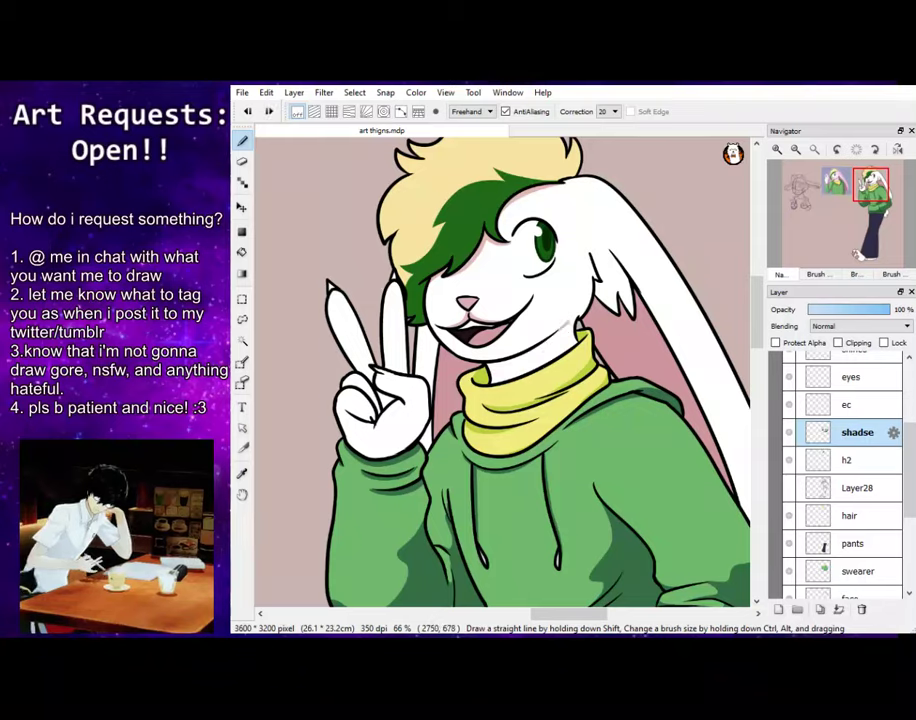
key("ctrl+z")
left_click_drag(560, 333, 566, 329)
left_click(242, 252)
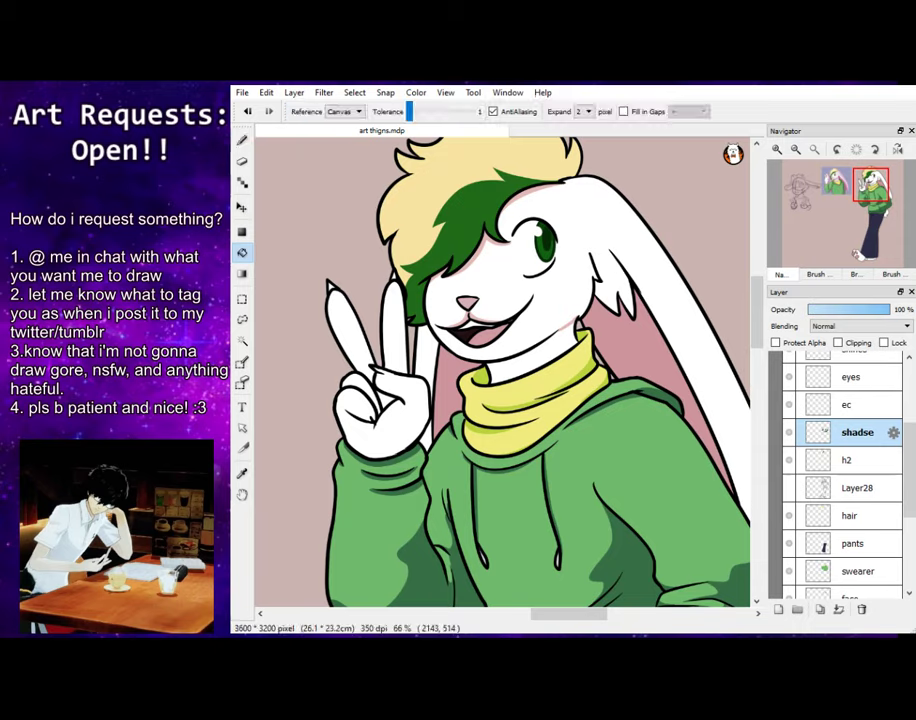
left_click(512, 371)
key("b")
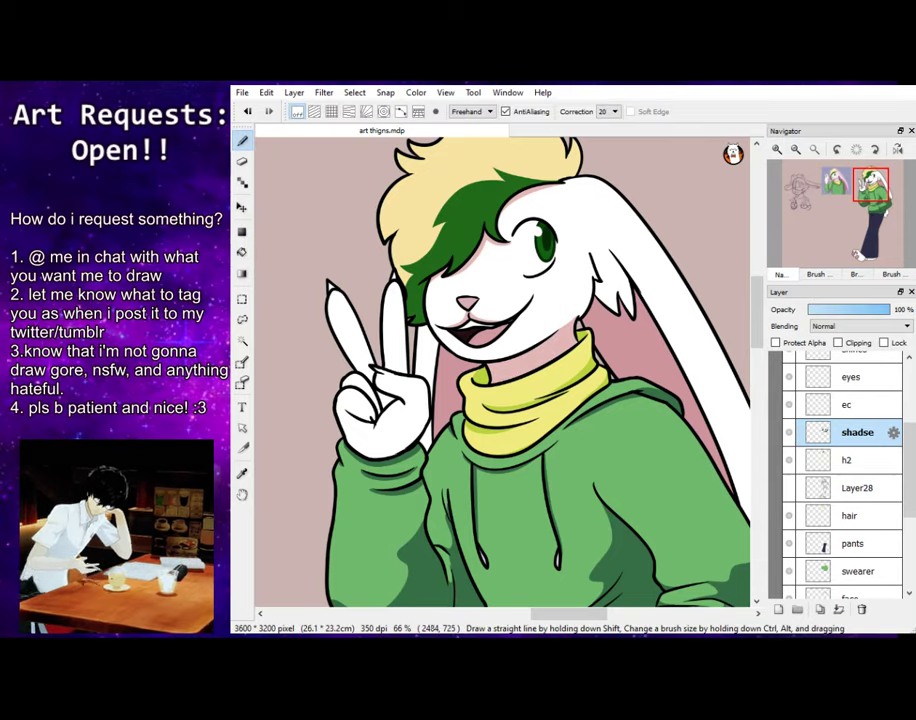
Shade the white strip of the far ear behind the raised hand with pale pink
key("g")
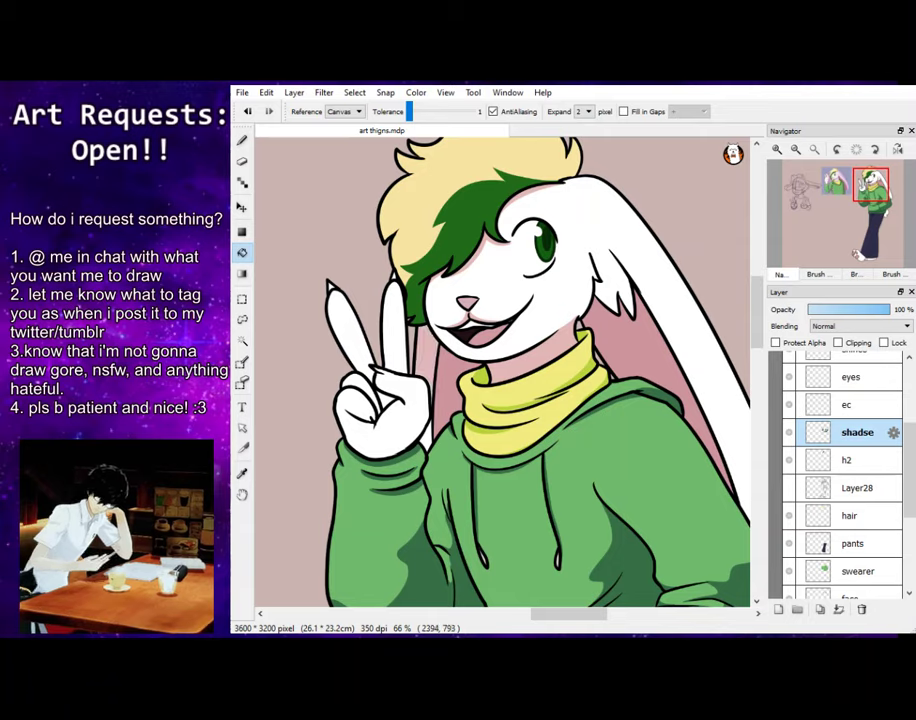
key("b")
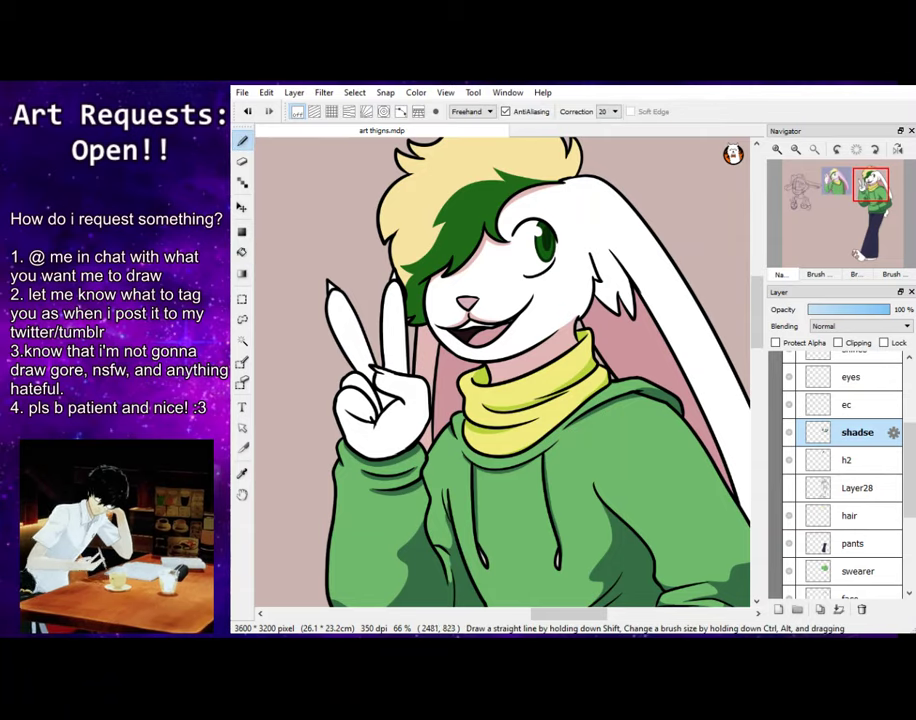
key("e")
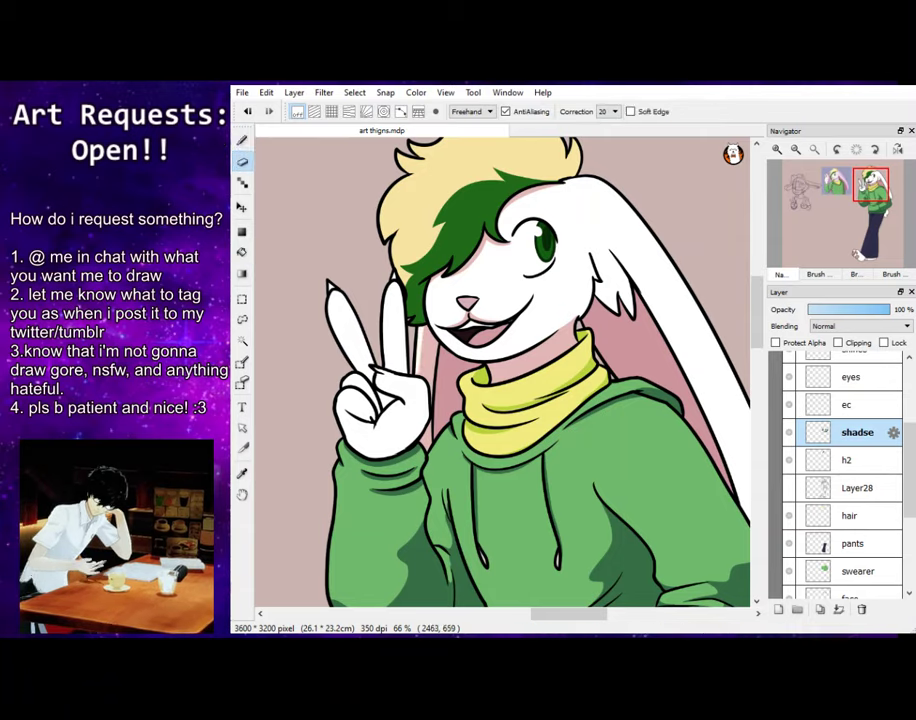
Outline shadow shapes on the raised hand's fingers and palm and fill the palm shadow with pale pink
key("b")
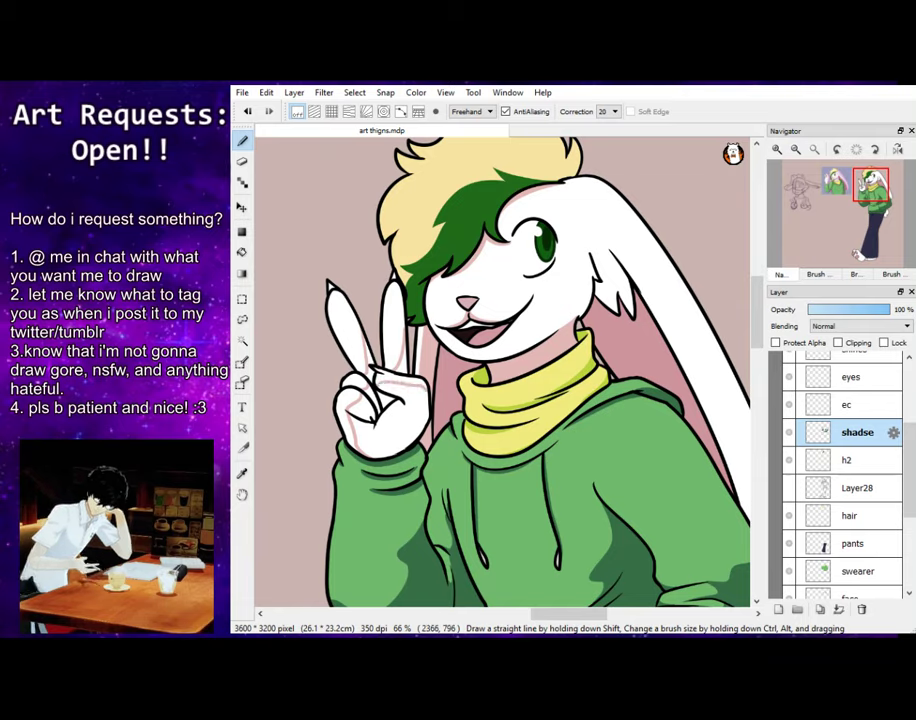
left_click(242, 253)
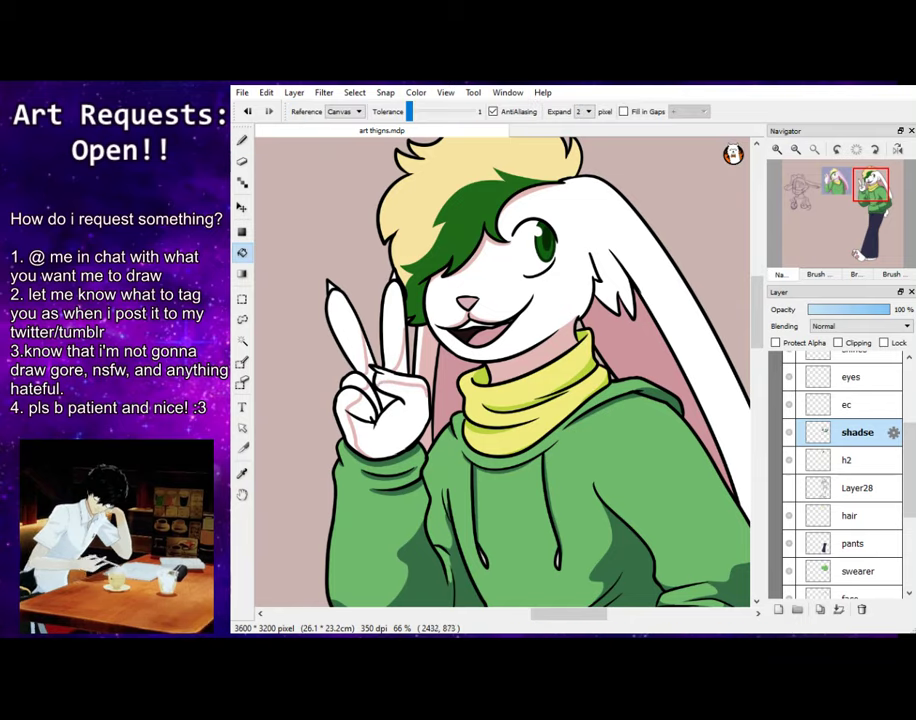
left_click(382, 430)
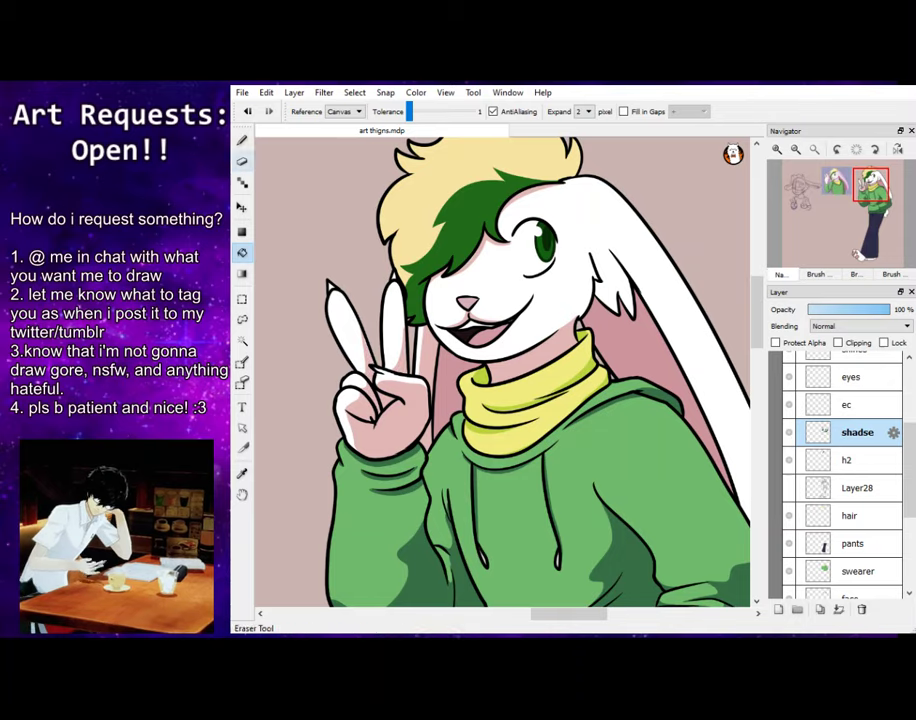
key("p")
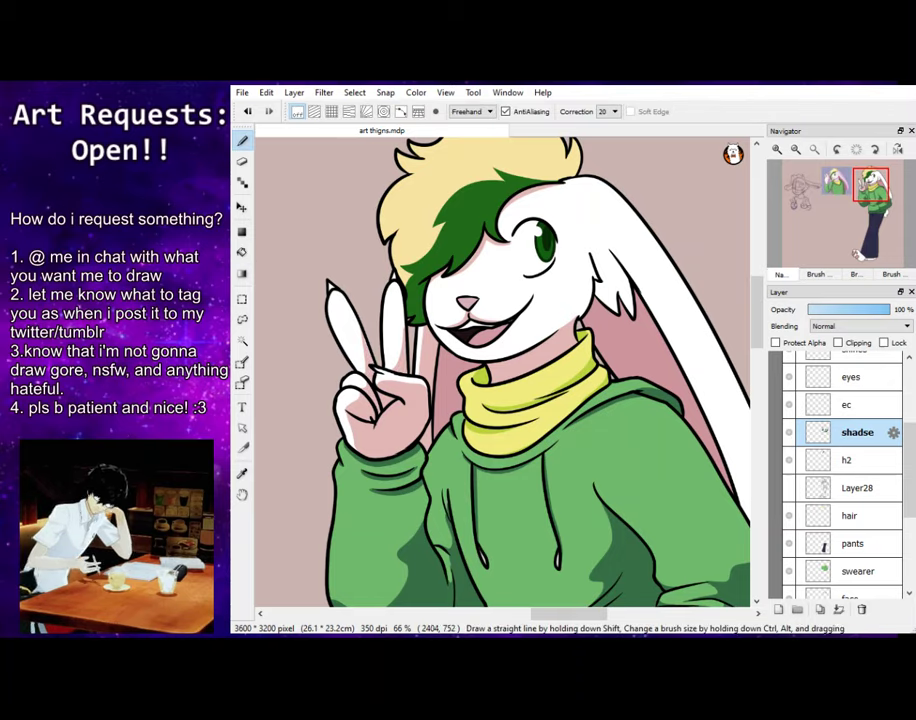
Outline a zigzag shadow in the white fur tuft at the near ear's base and fill it with pale pink
key("e")
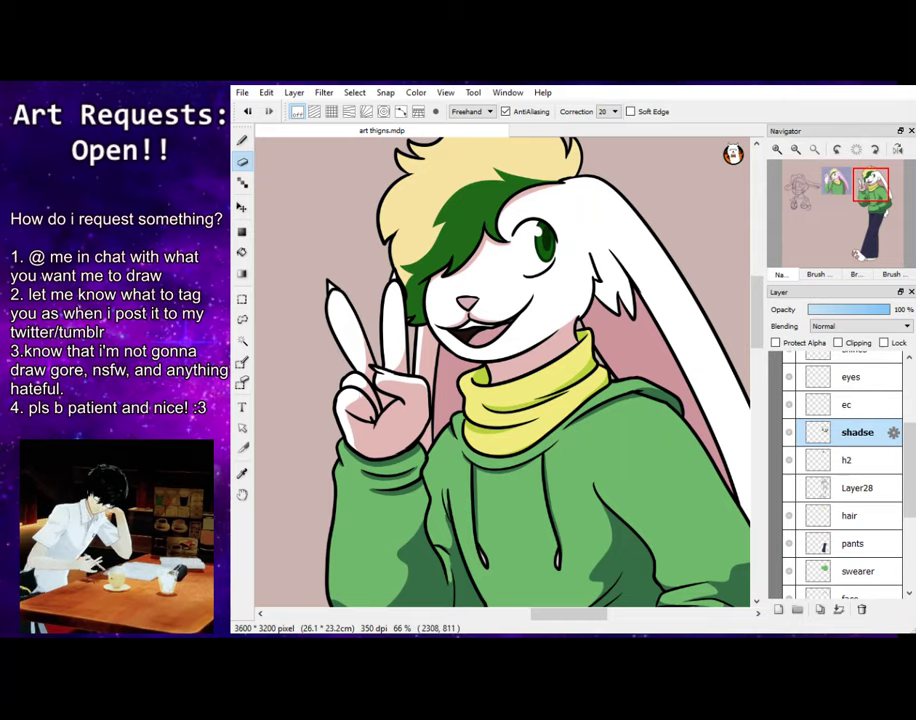
key("b")
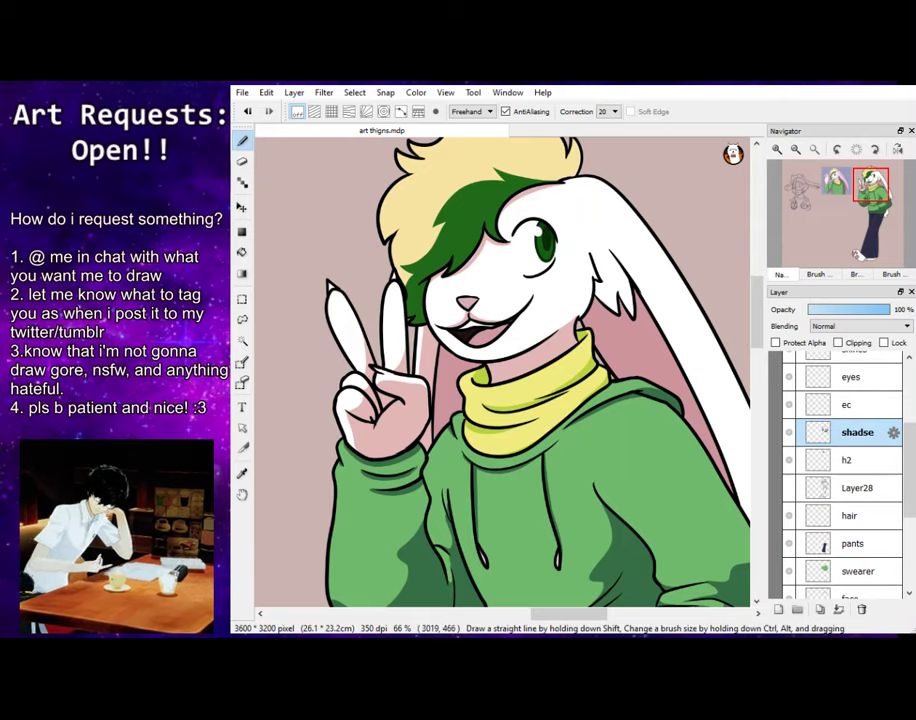
left_click_drag(875, 185, 880, 186)
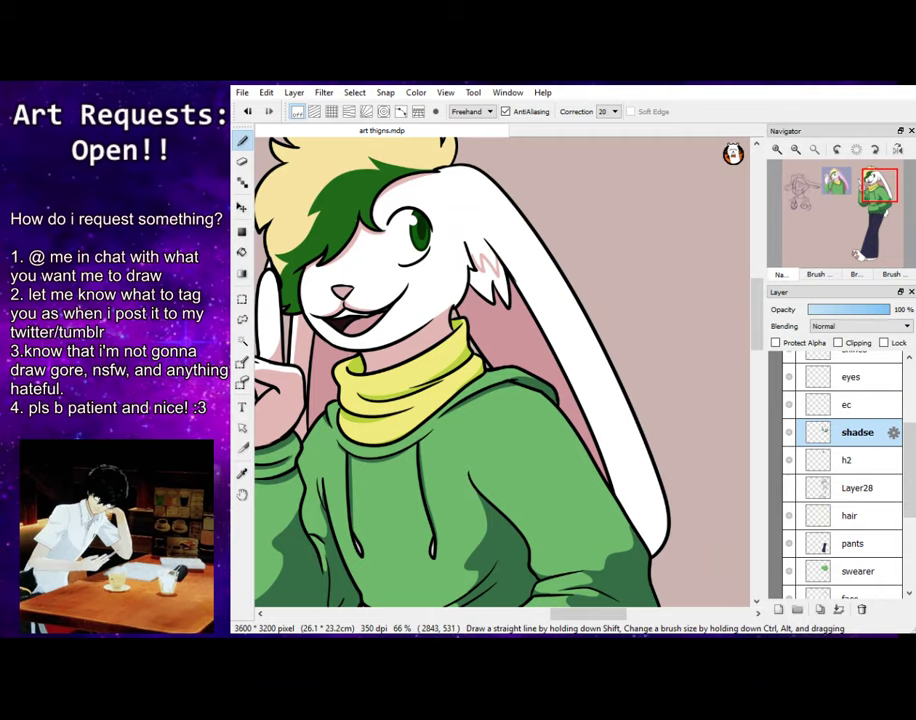
left_click(242, 253)
left_click(489, 286)
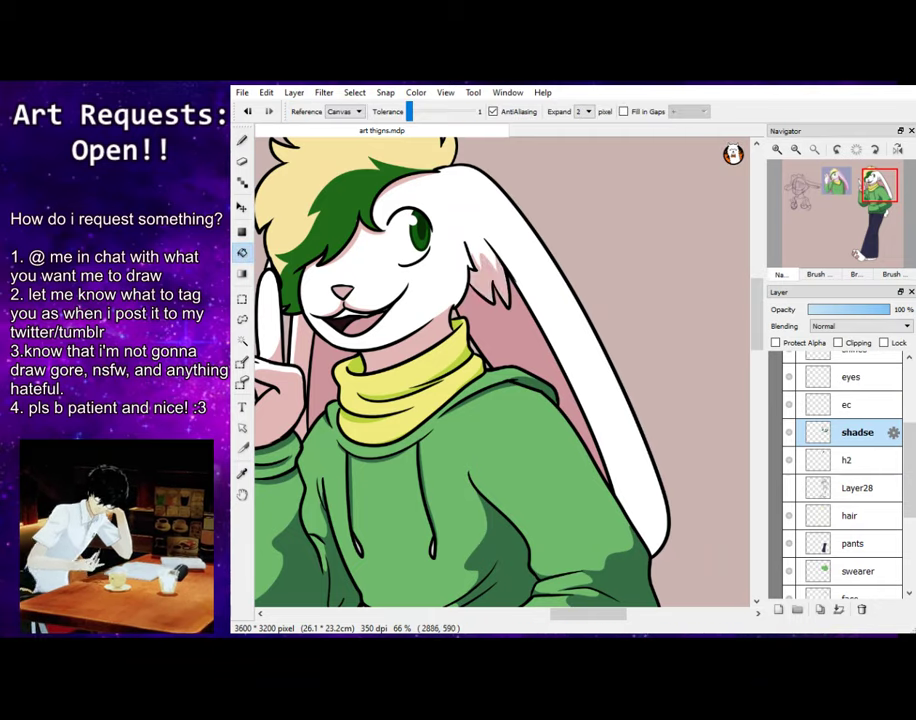
Outline a long shadow along the near ear's white outer strip and fill it down to the tip with pale pink
key("b")
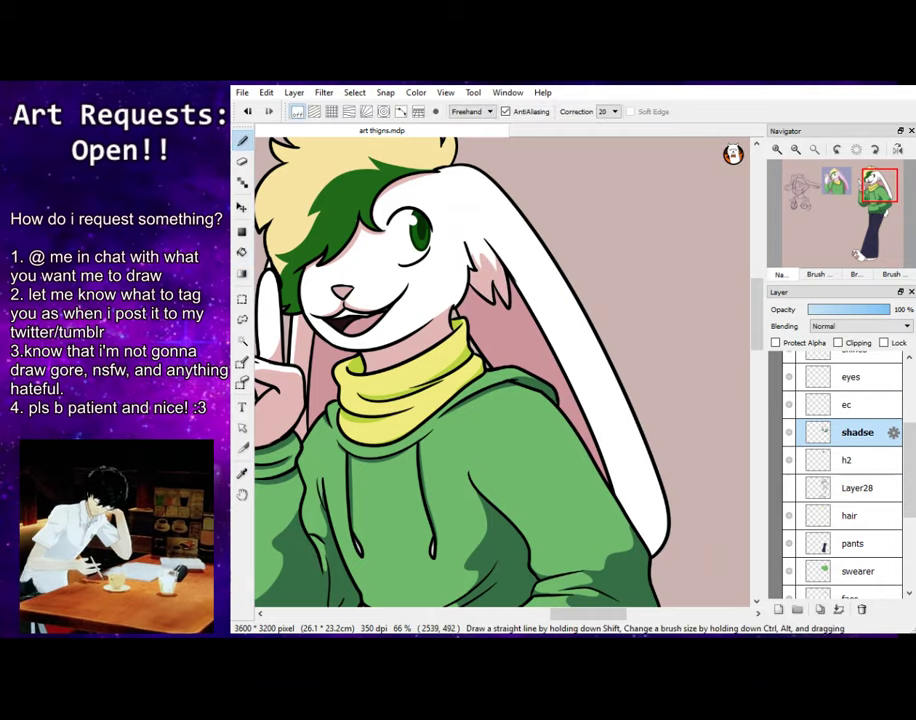
key("e")
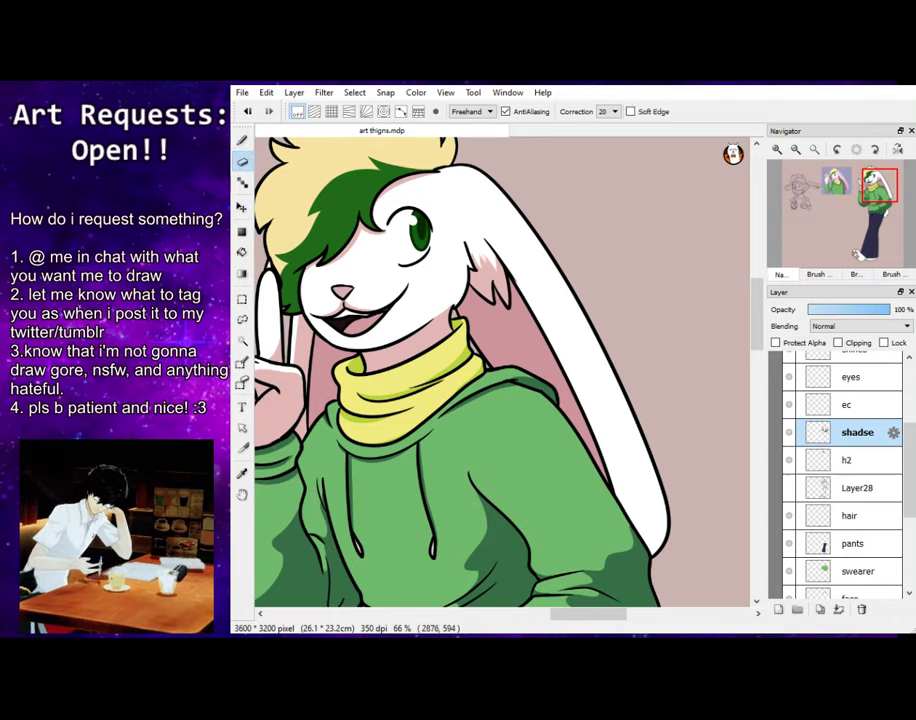
key("b")
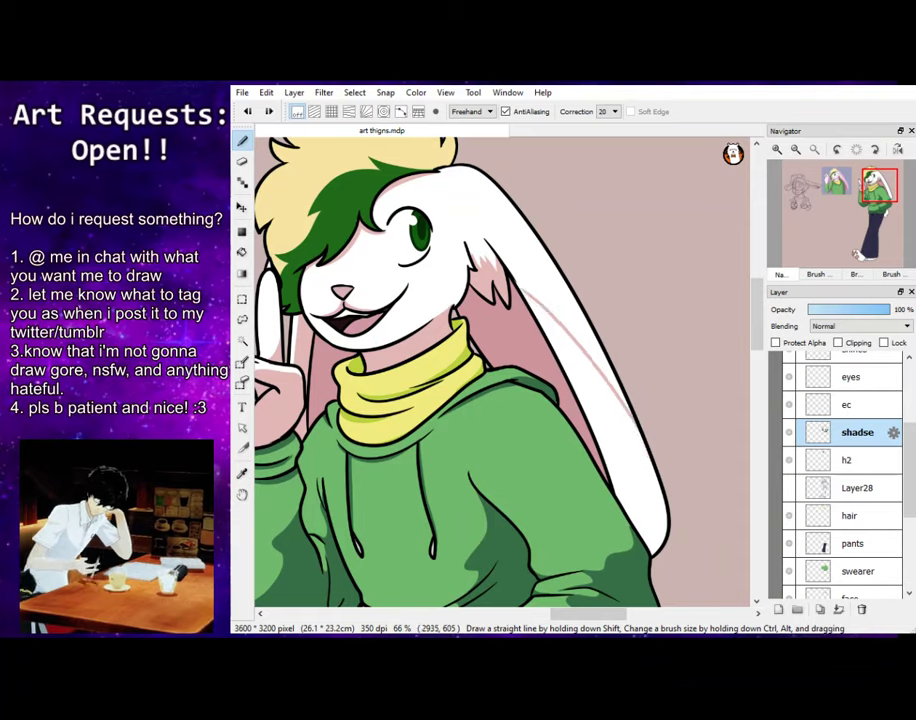
left_click(242, 252)
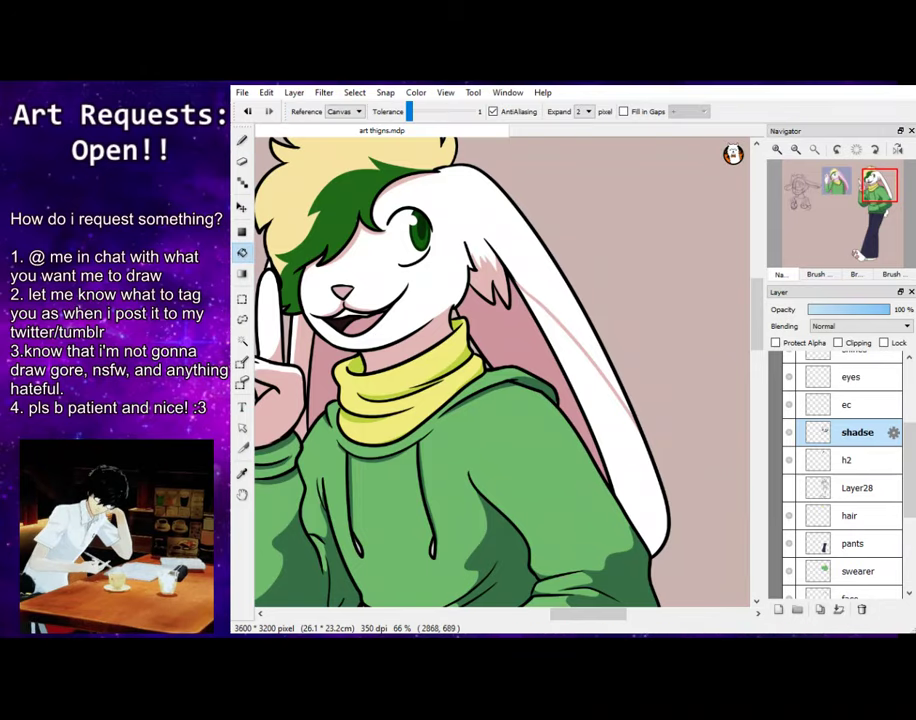
left_click(586, 395)
left_click(242, 141)
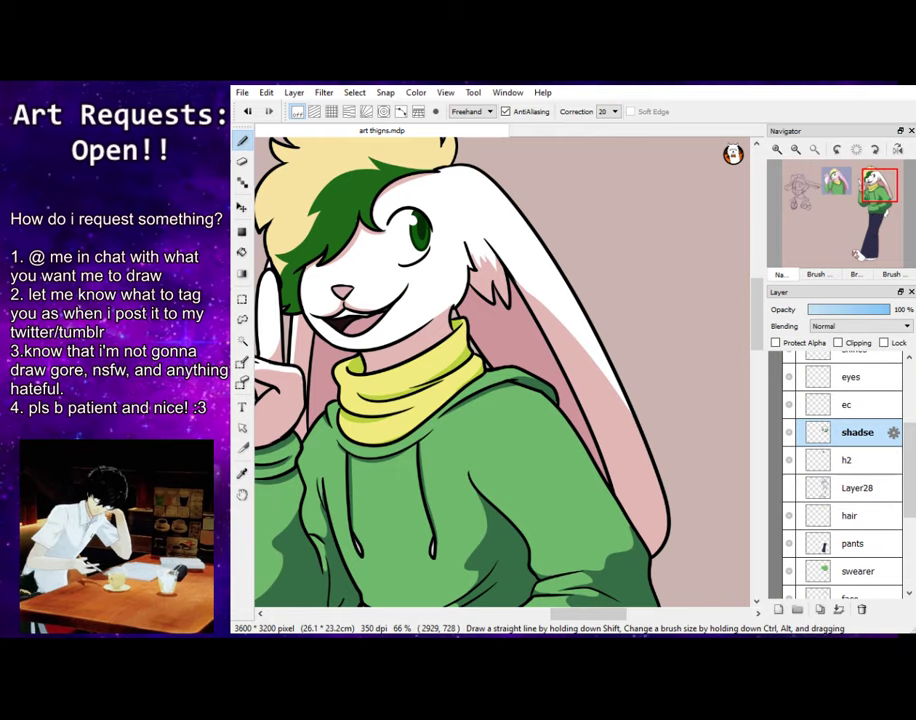
Fill the pink insides of both ears with a dark red shadow colour
key("alt+Tab")
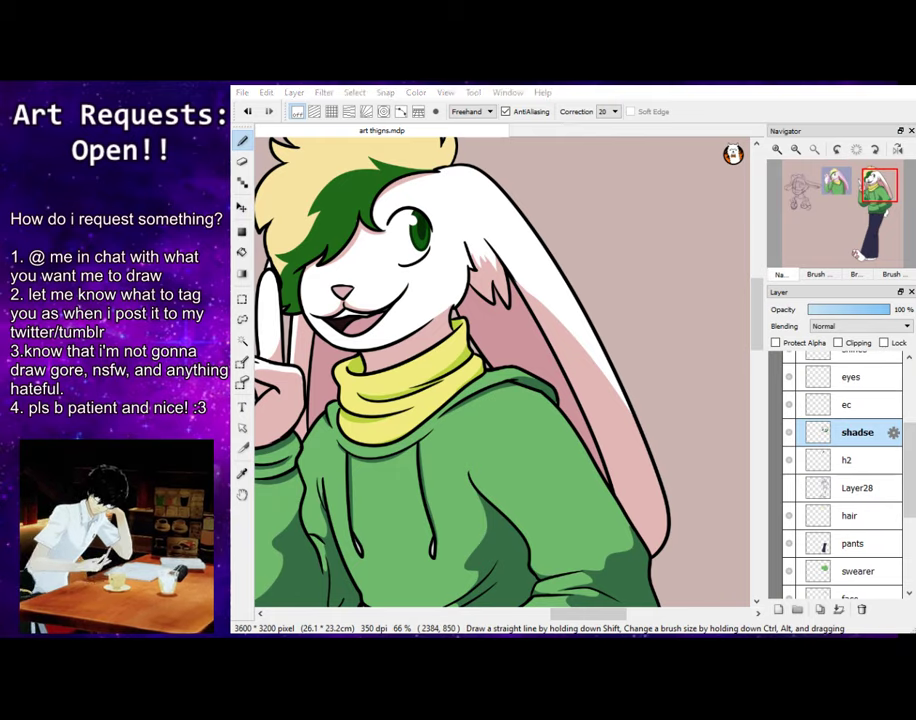
left_click(242, 253)
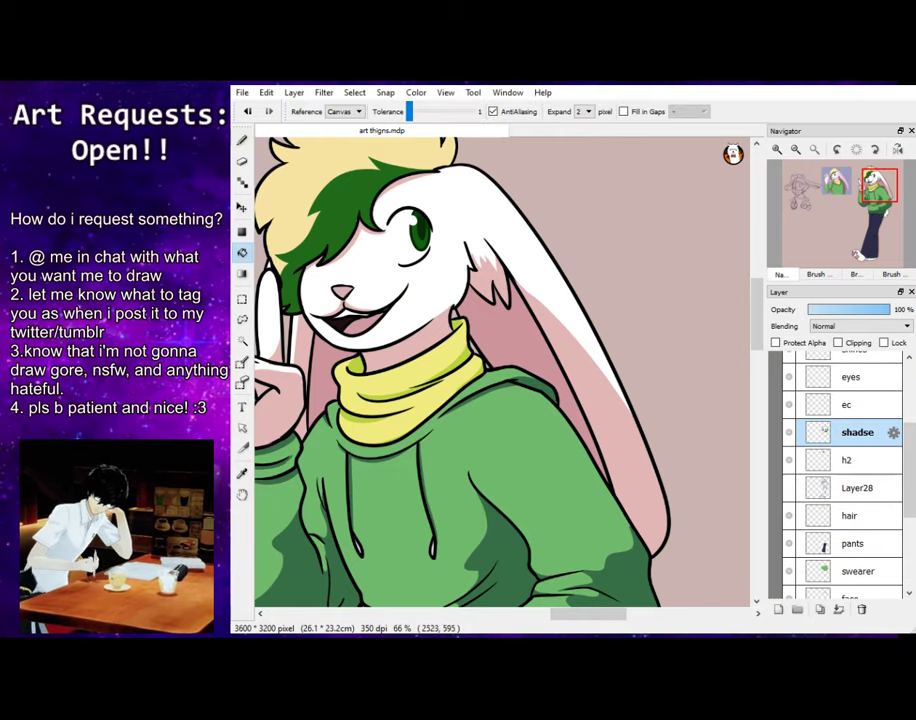
left_click(322, 378)
left_click(525, 352)
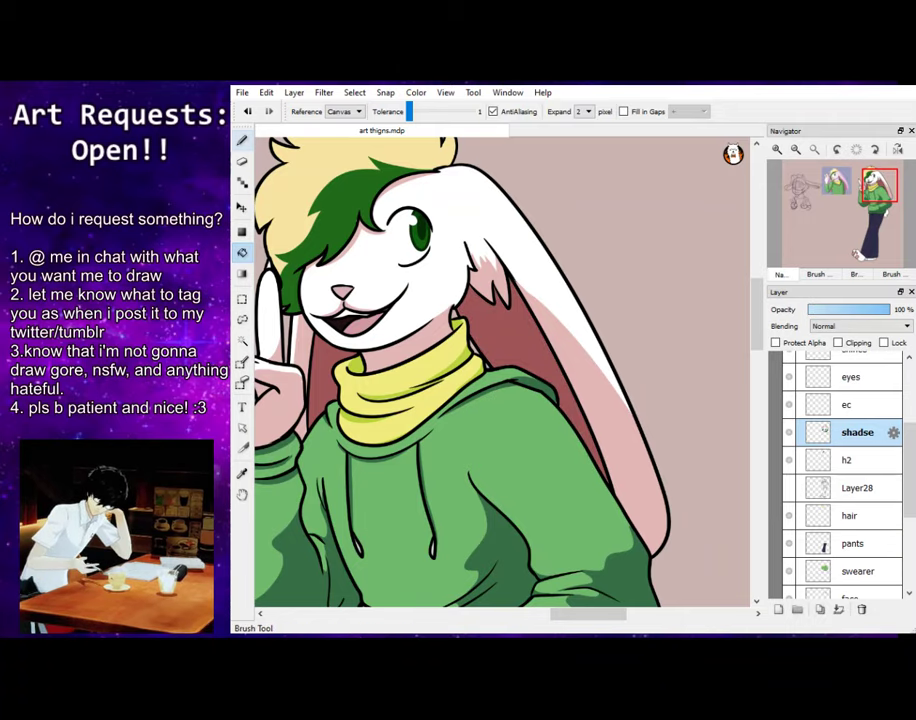
left_click(242, 141)
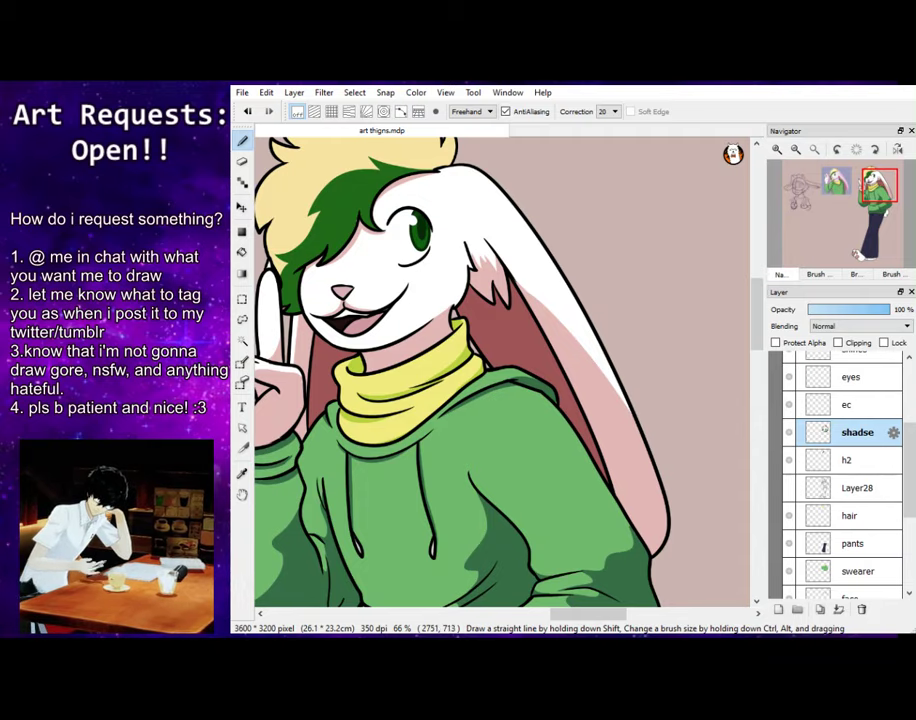
Outline jagged fur shadows on the white tail and fill the part nearest the body with pale pink
mouse_move(840, 193)
left_mouse_down()
mouse_move(861, 191)
mouse_move(875, 223)
left_mouse_up()
mouse_move(575, 342)
left_mouse_down()
mouse_move(607, 328)
mouse_move(569, 357)
mouse_move(601, 342)
mouse_move(608, 348)
left_mouse_up()
key("ctrl+z")
key("ctrl+z")
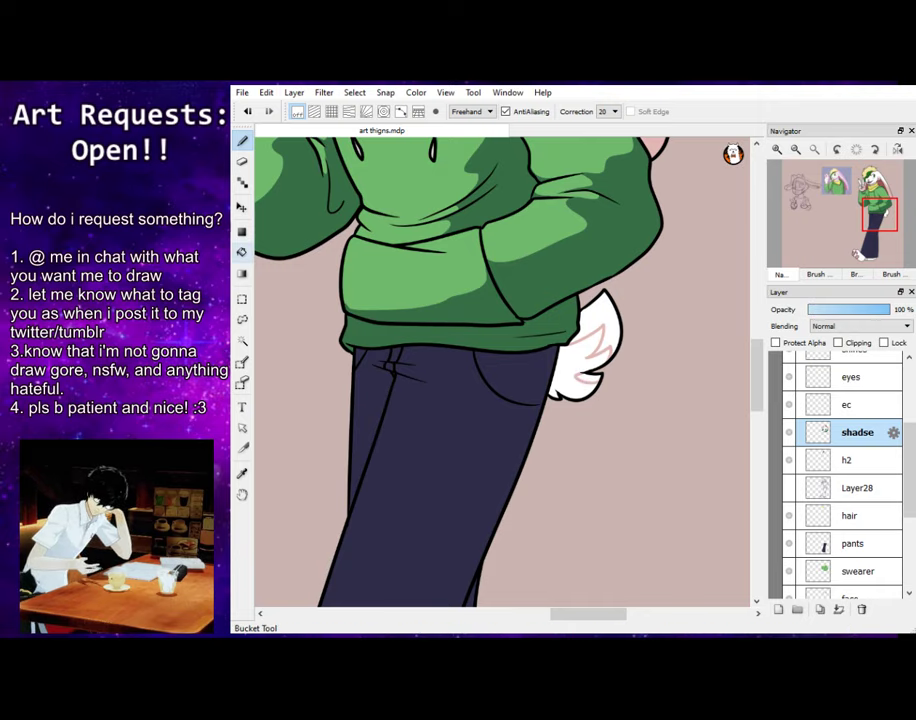
left_click(242, 252)
left_click(575, 365)
left_click(242, 141)
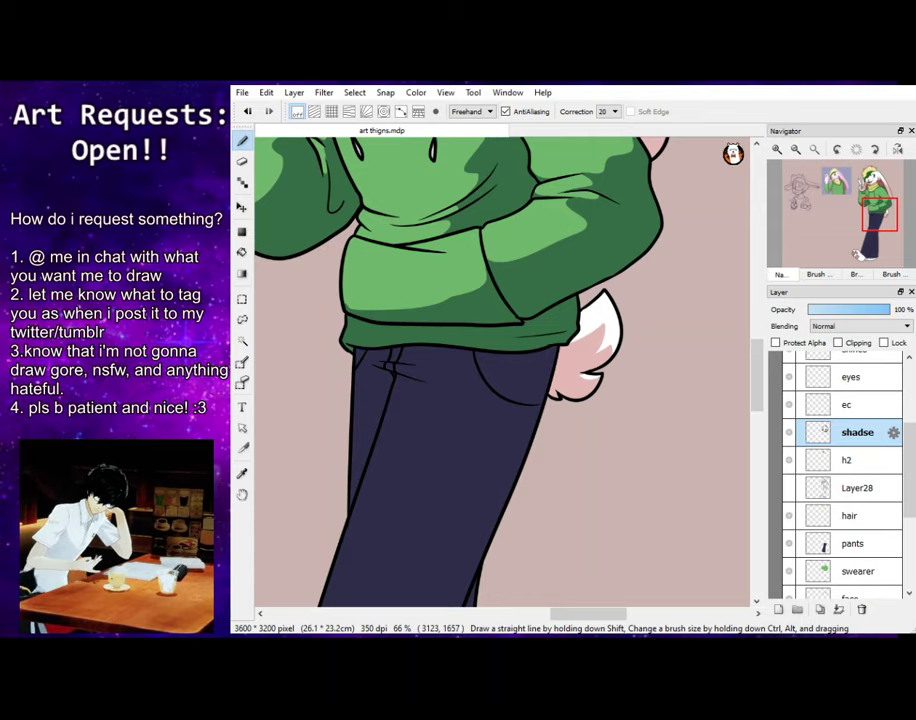
Shade the lower locks of the green fringe with a darker green
left_click_drag(869, 205, 866, 194)
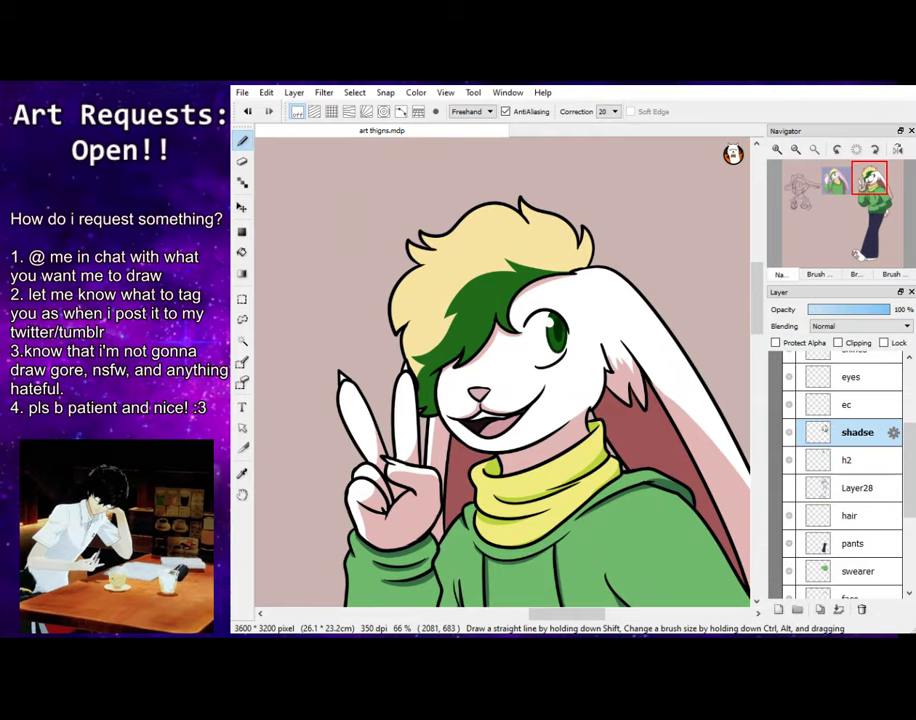
key("alt+Tab")
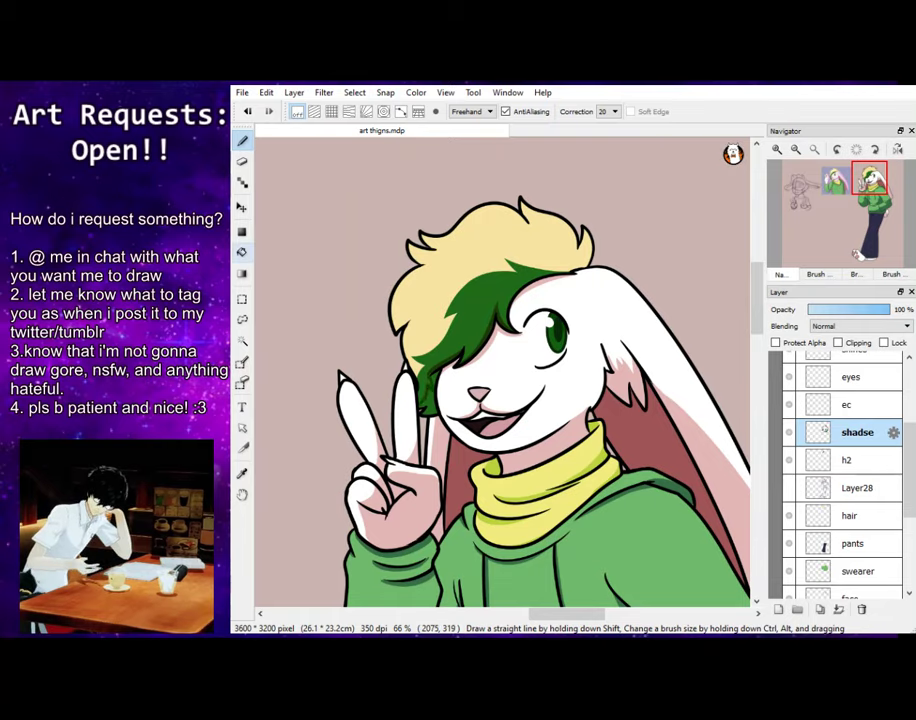
key("g")
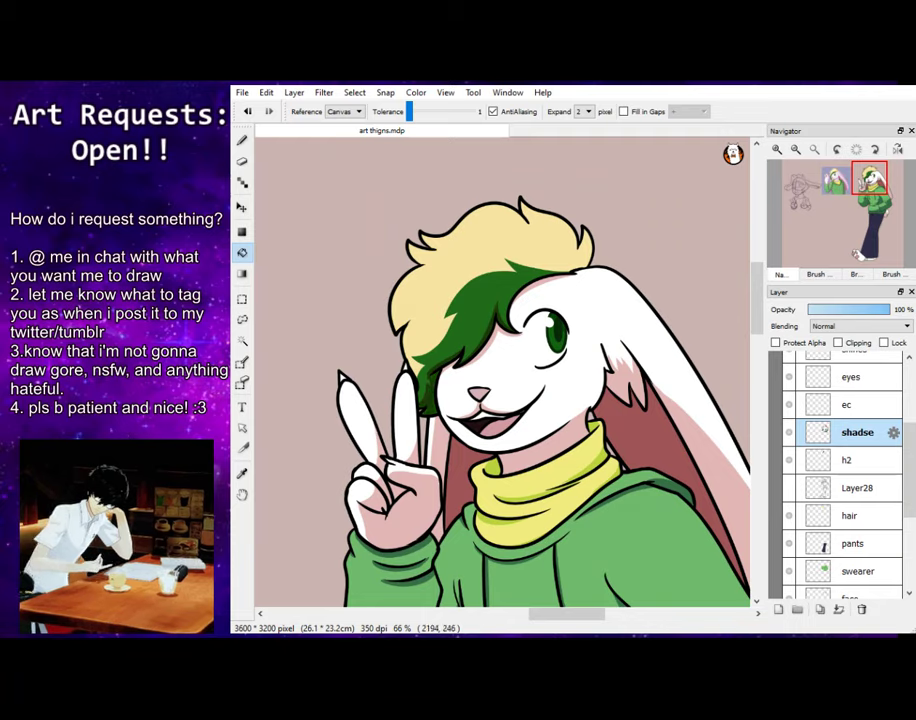
key("b")
key("e")
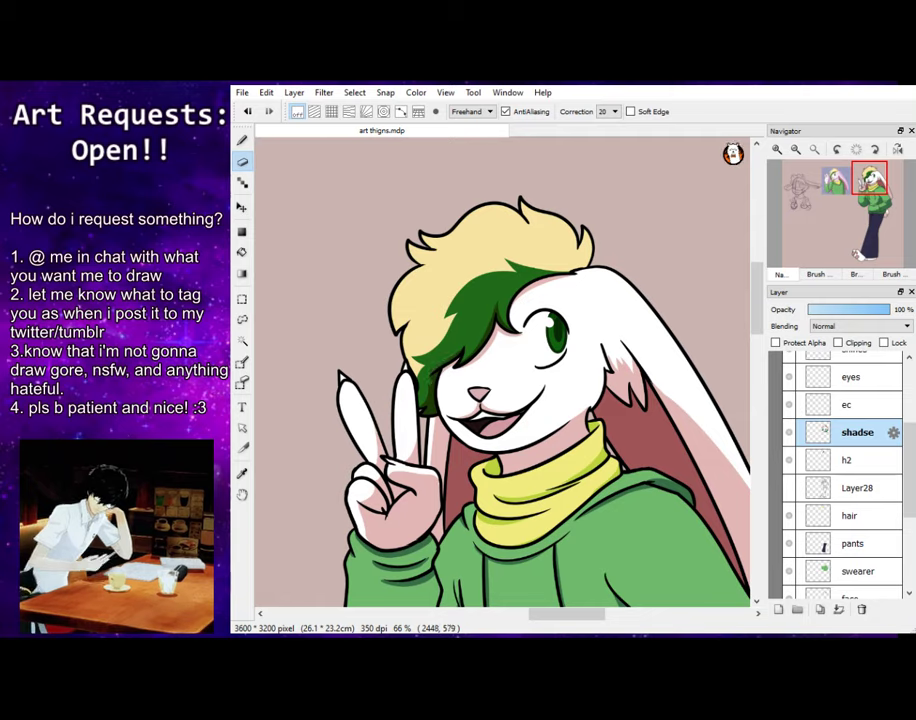
Shade the roots of the blond hair tufts with a darker tan, cleaning up the strokes with the eraser
key("b")
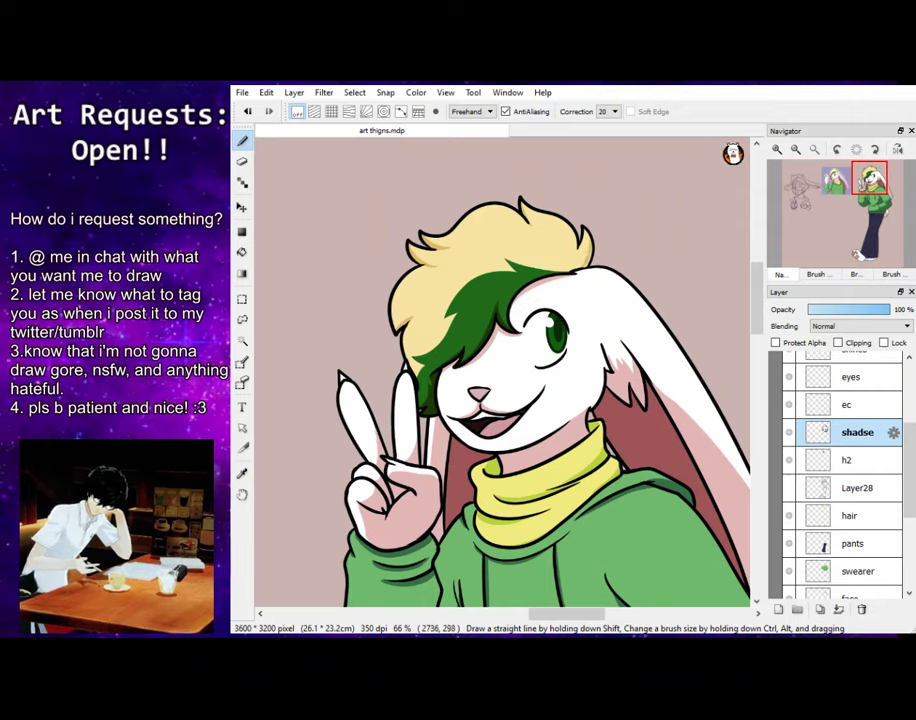
key("e")
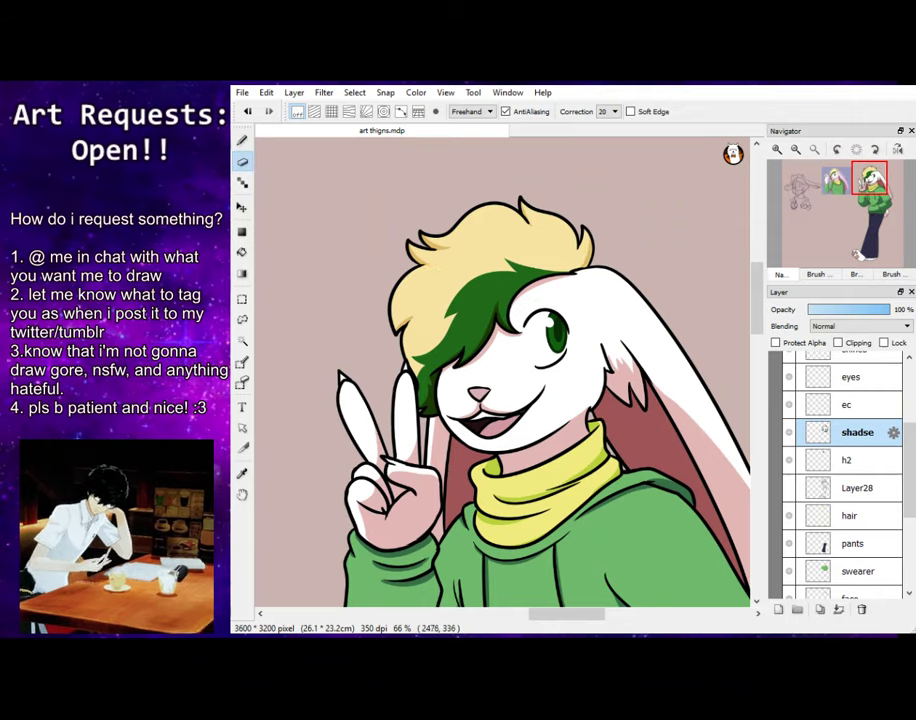
key("p")
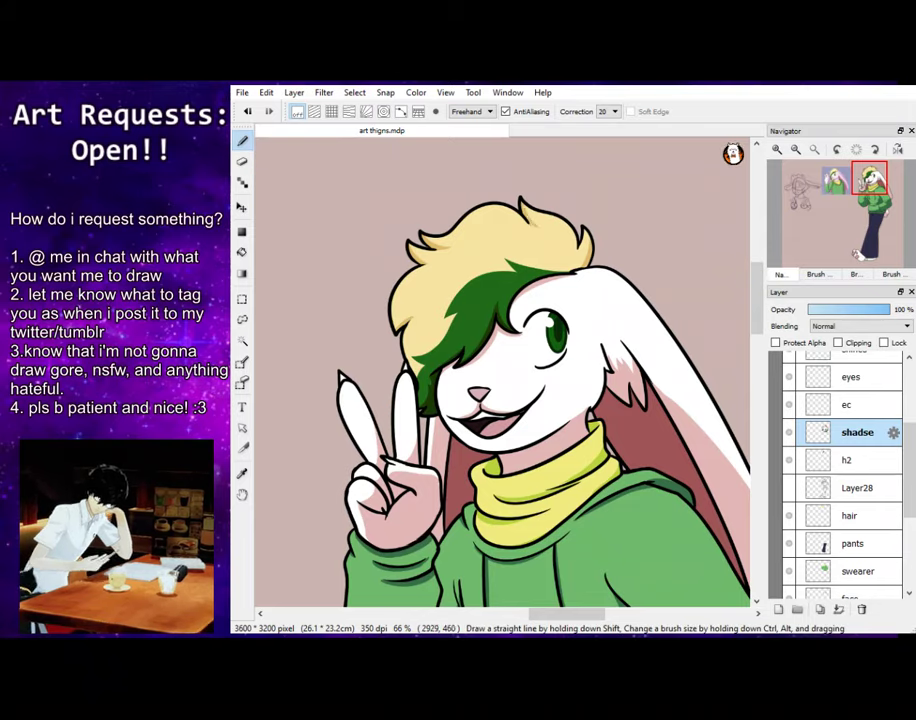
Brush a pale lavender shadow along the top of the eye white and trim it with the eraser
mouse_move(867, 195)
left_mouse_down()
mouse_move(867, 227)
mouse_move(868, 195)
left_mouse_up()
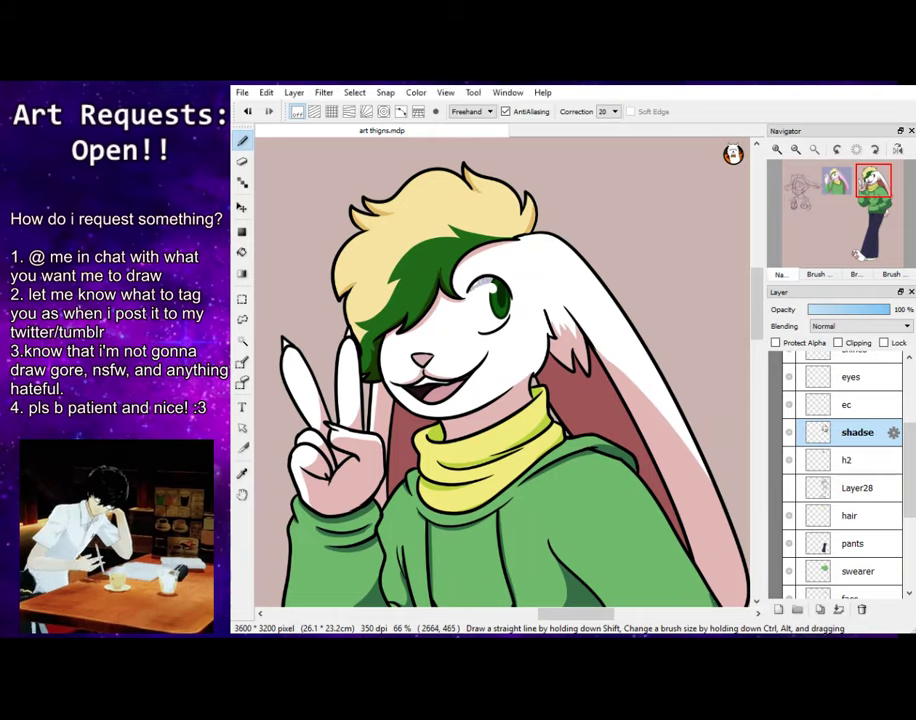
key("e")
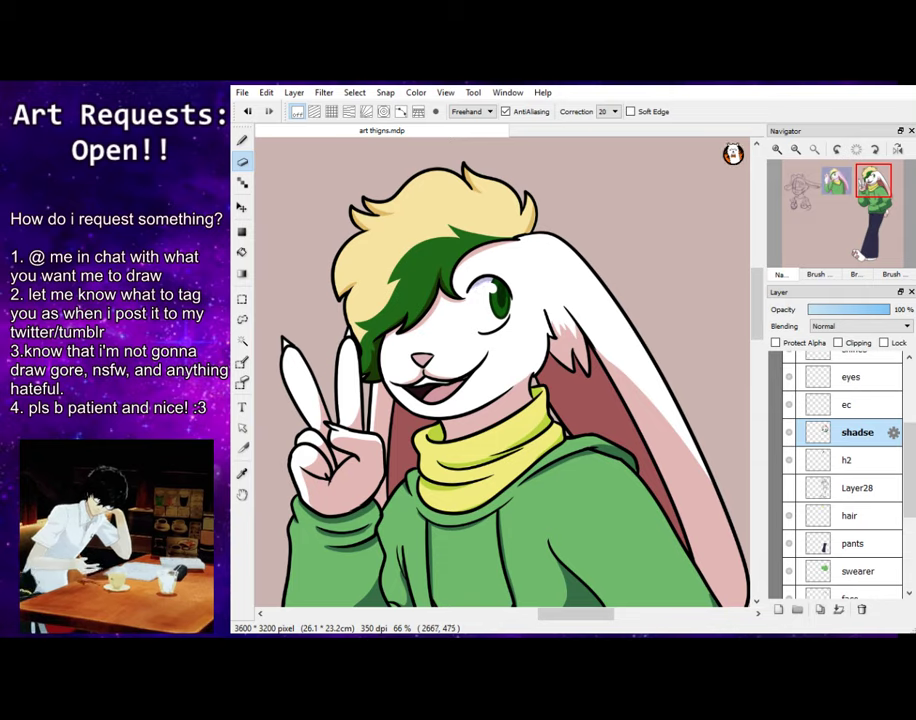
key("p")
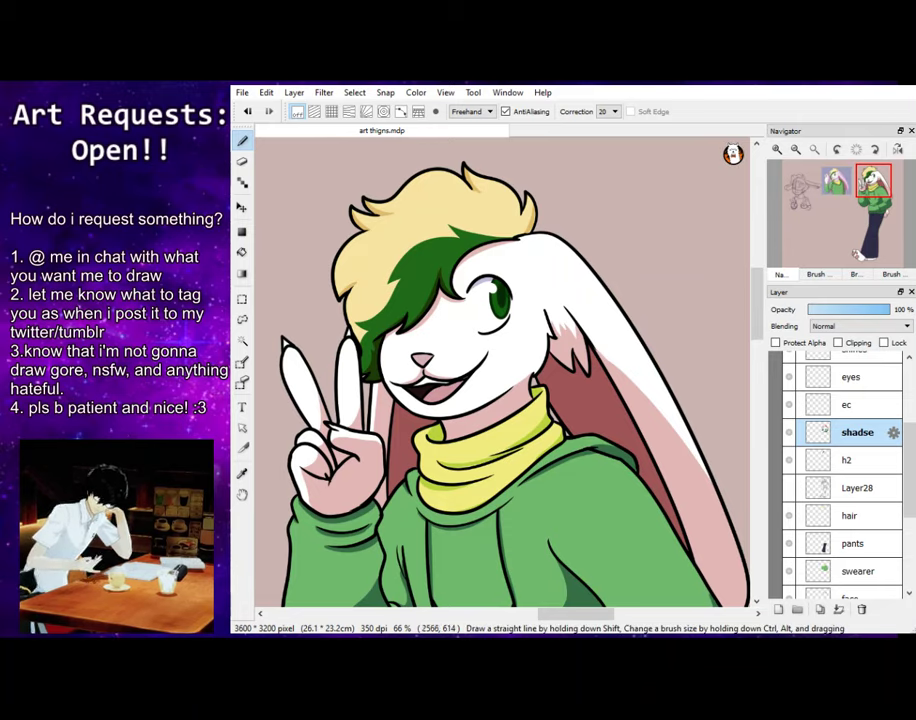
key("alt+Tab")
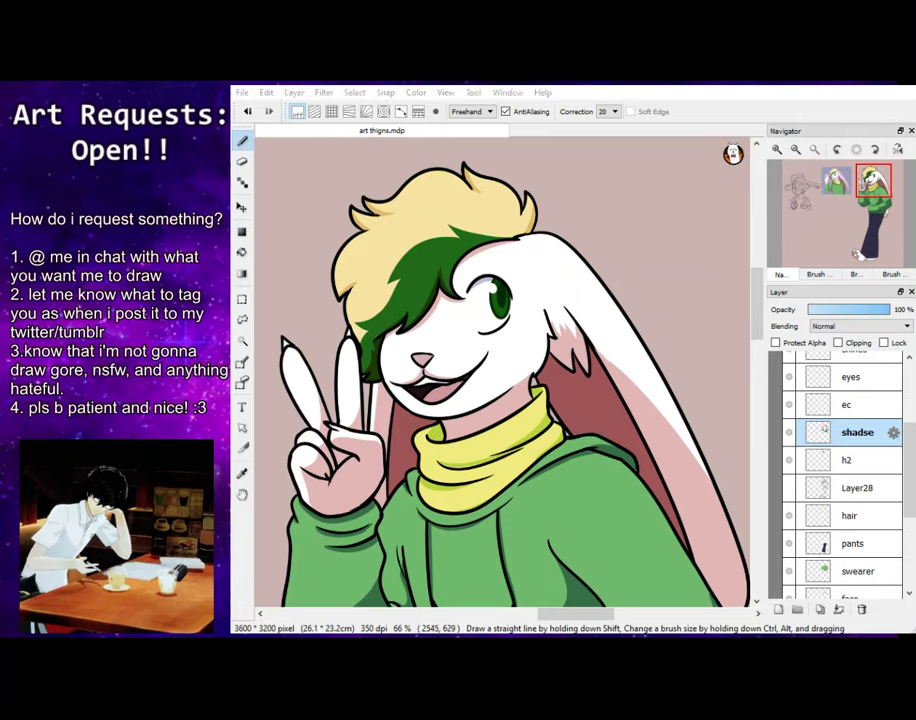
key("alt+Tab")
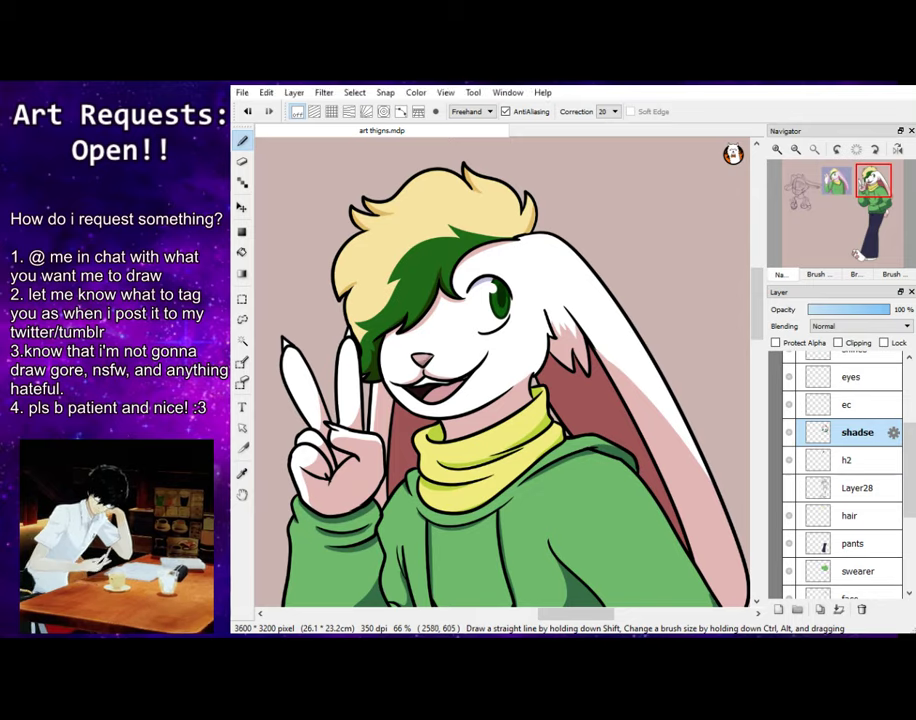
key("e")
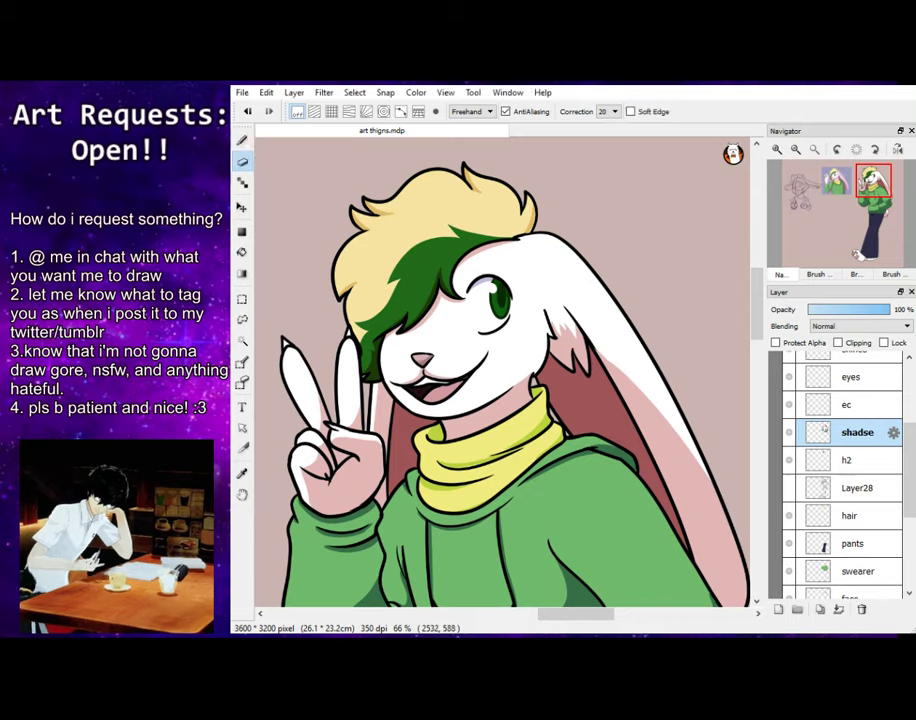
key("b")
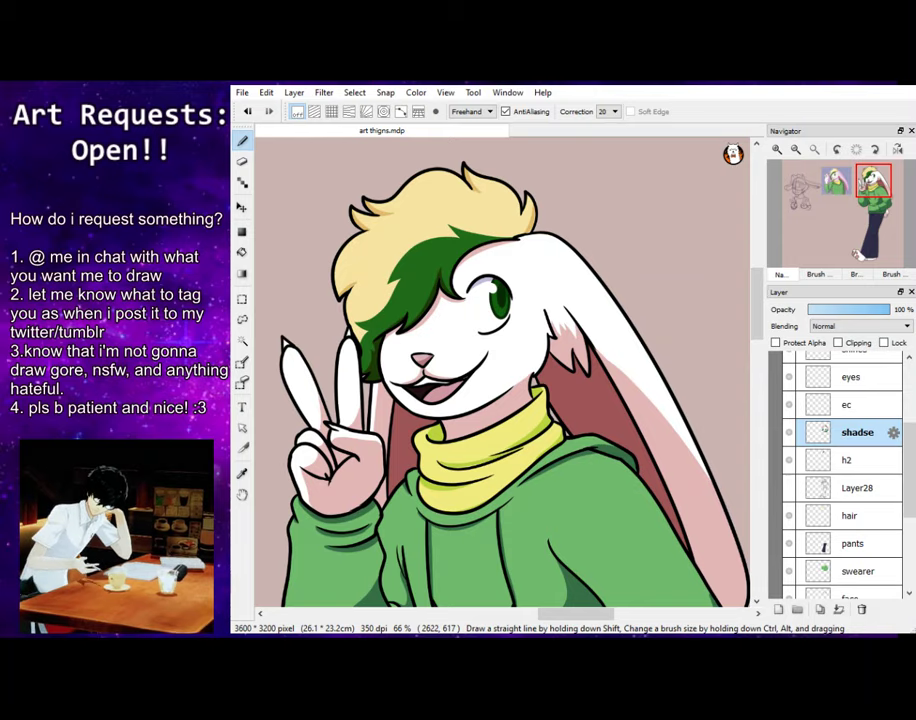
Outline shadow edges across the raised foot's toes and upper side, and fill the sole with pale pink
left_click_drag(868, 195, 857, 255)
left_click(863, 240)
left_click_drag(536, 345, 590, 420)
key("ctrl+z")
mouse_move(508, 440)
left_mouse_down()
mouse_move(541, 367)
mouse_move(457, 304)
mouse_move(497, 300)
mouse_move(462, 306)
left_mouse_up()
key("ctrl+z")
key("ctrl+z")
key("ctrl+z")
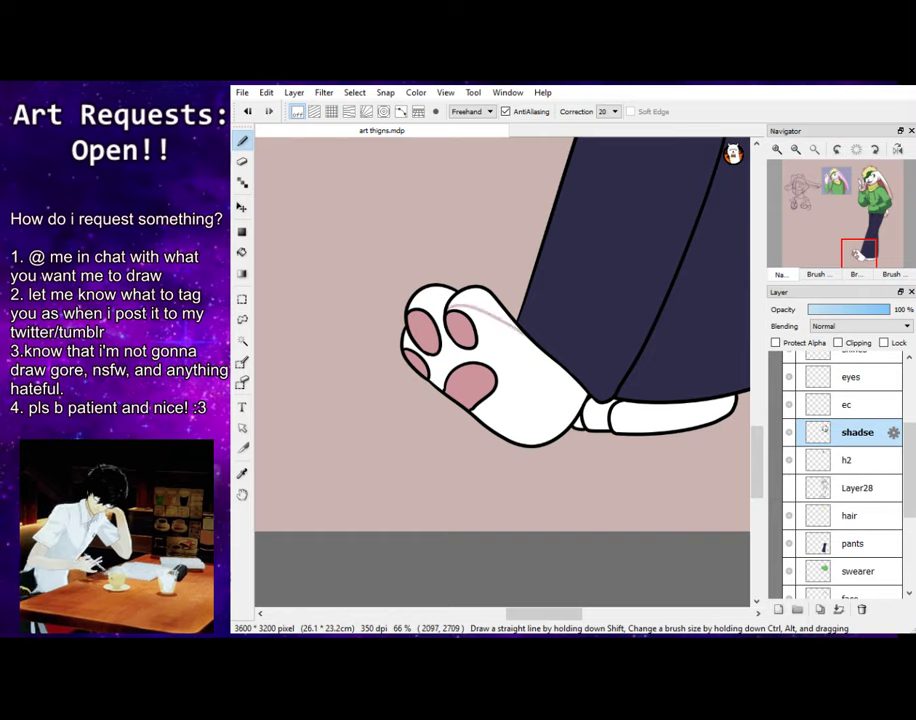
left_click_drag(412, 303, 452, 297)
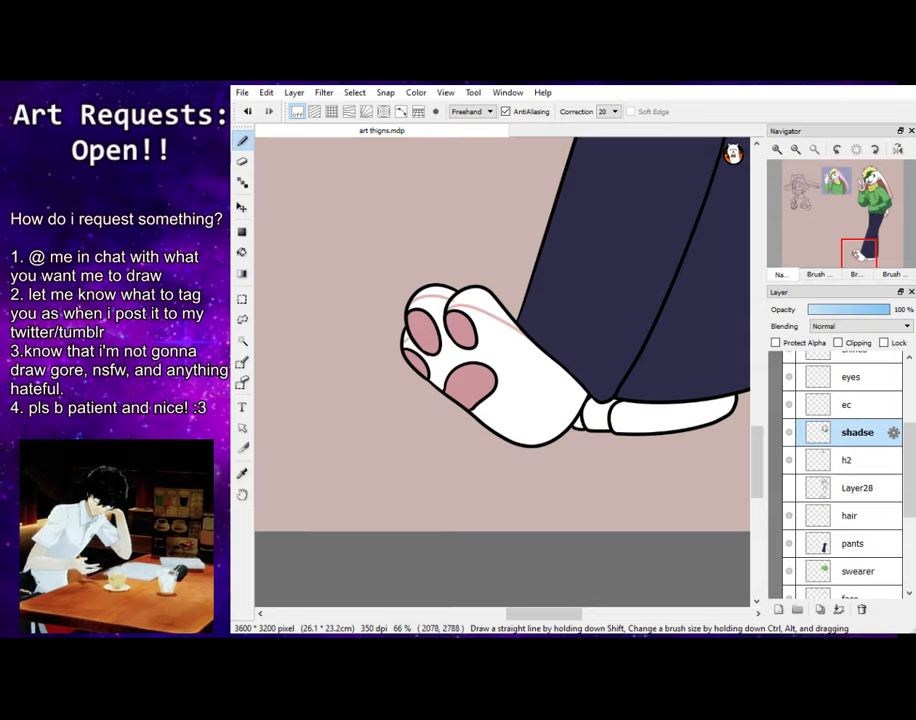
key("g")
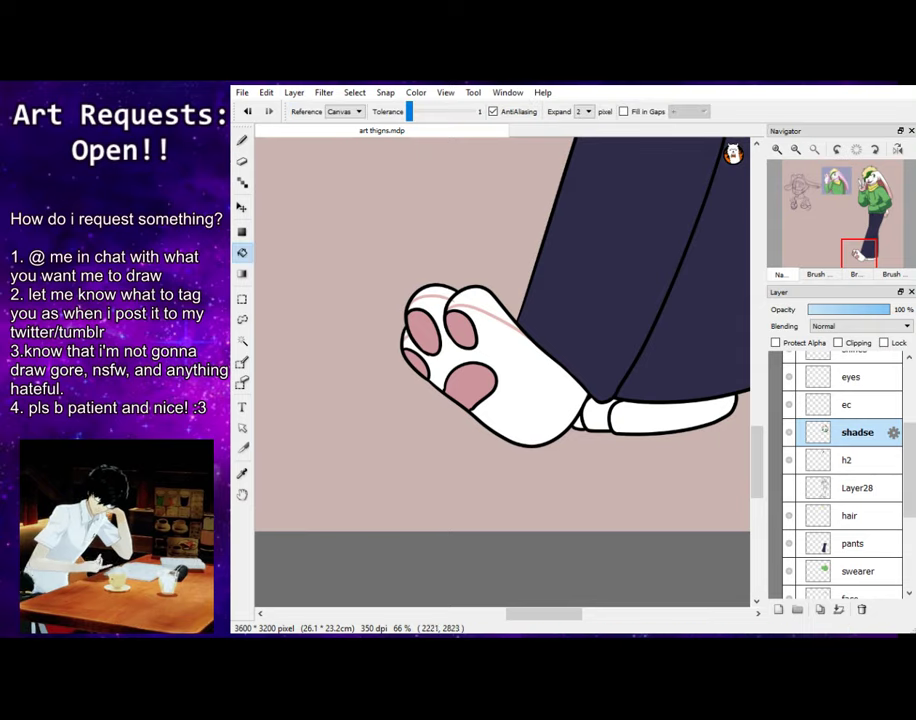
left_click(530, 395)
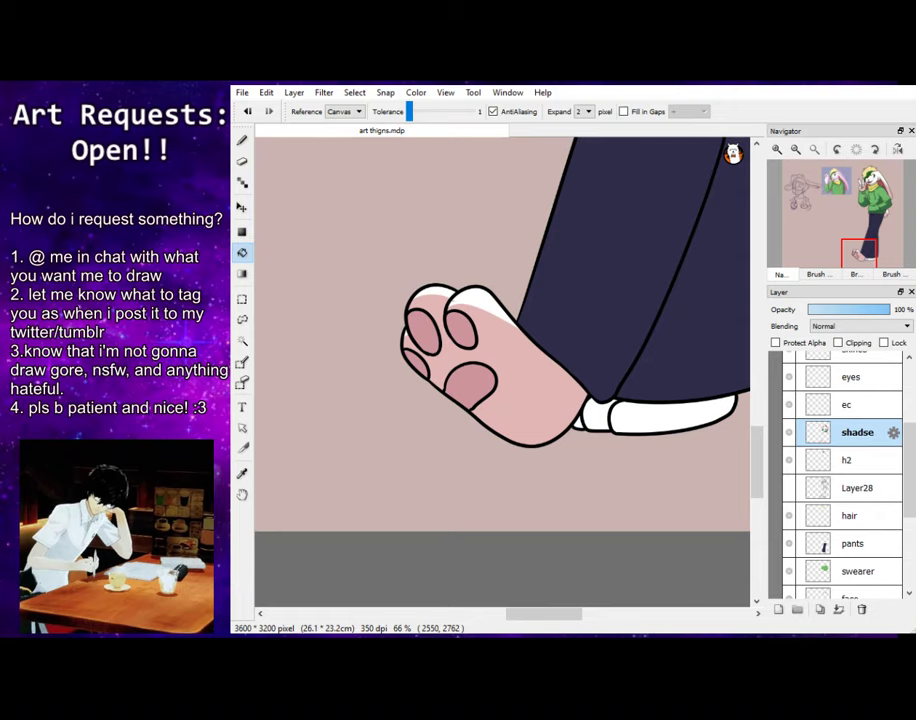
Fill the toe pads and the large pad on the raised foot with the dark red shadow colour
left_click(863, 198)
left_click_drag(866, 236, 860, 256)
left_click(437, 294)
left_click(397, 297)
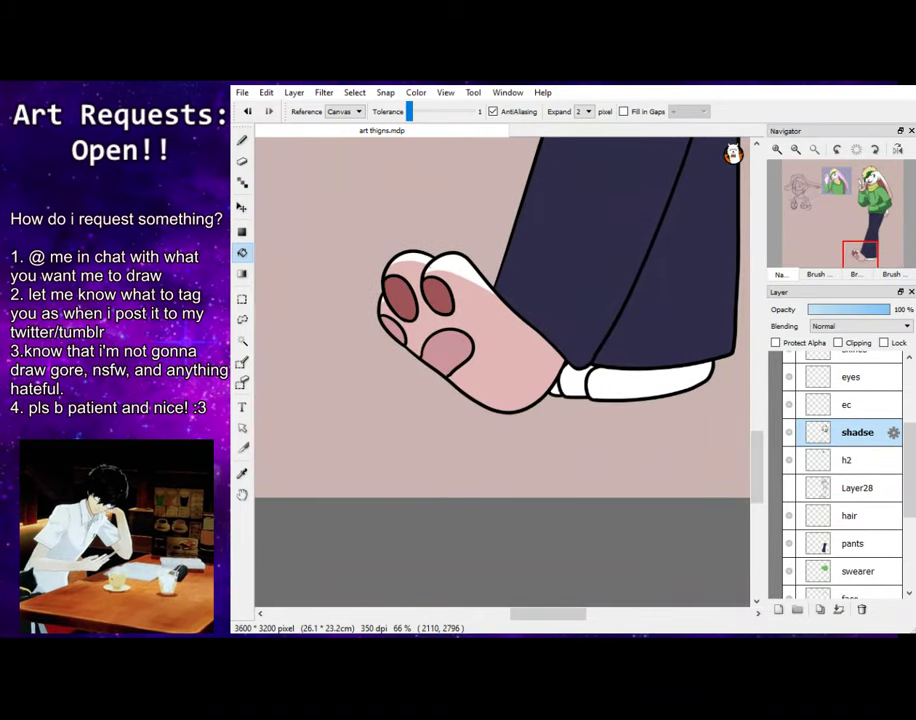
key("b")
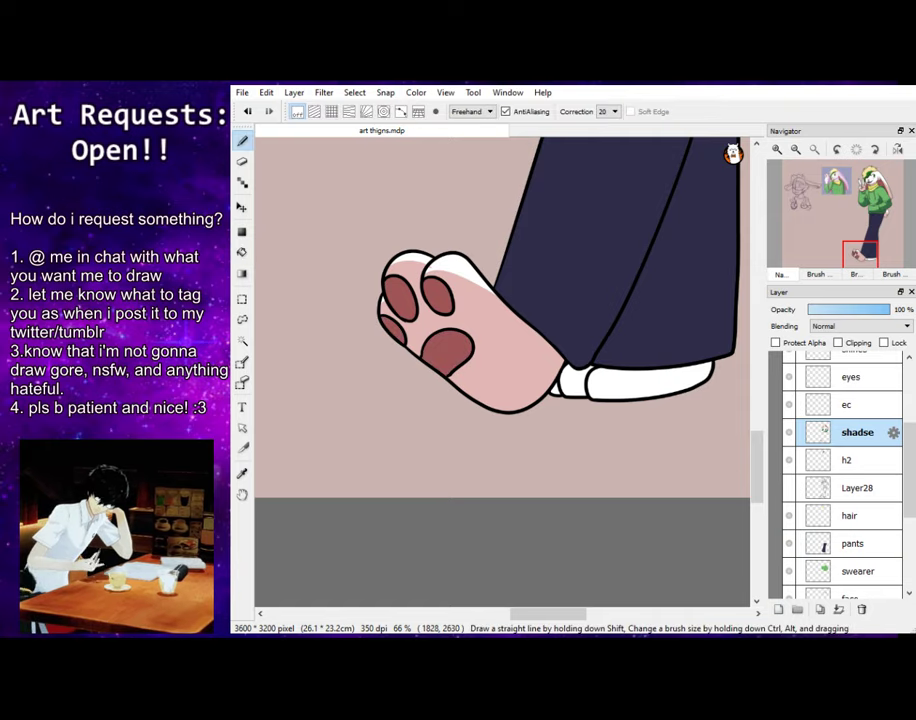
Erase the edges of the dark red shadows on the raised foot's toe pads and large pad
key("e")
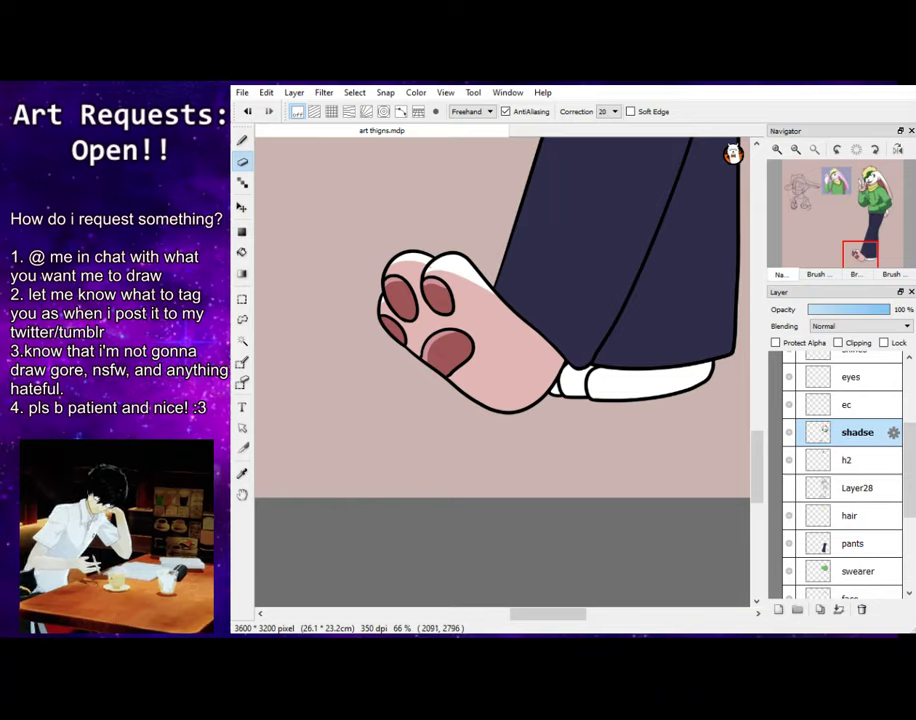
key("b")
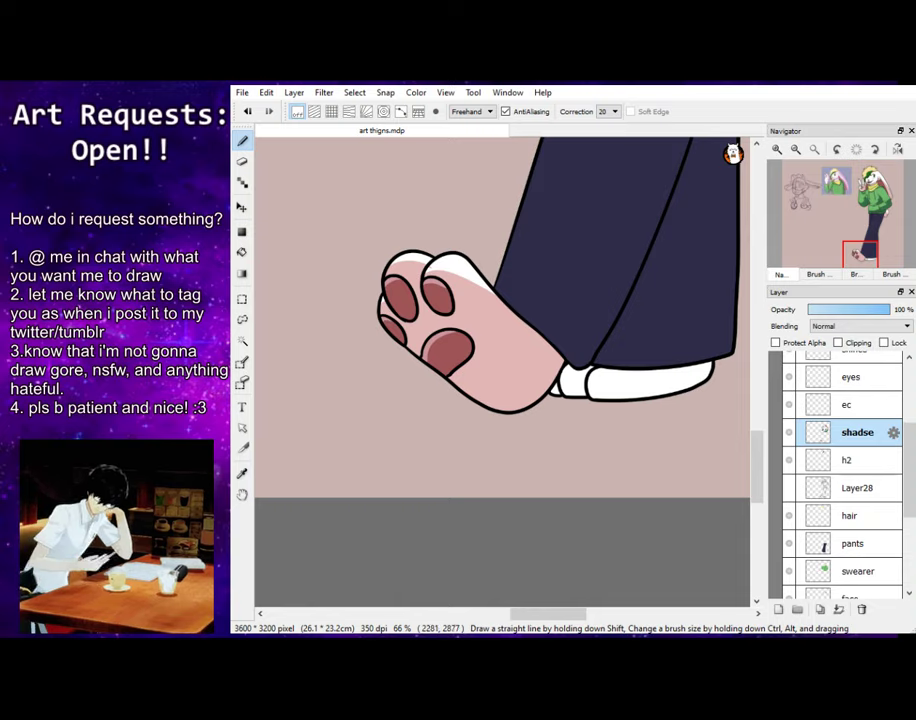
Outline curved shadow edges on the standing foot's toes, redoing poor strokes, and fill the rest of the foot with pale pink
mouse_move(596, 399)
left_mouse_down()
mouse_move(634, 375)
mouse_move(651, 379)
left_mouse_up()
key("ctrl+z")
key("ctrl+z")
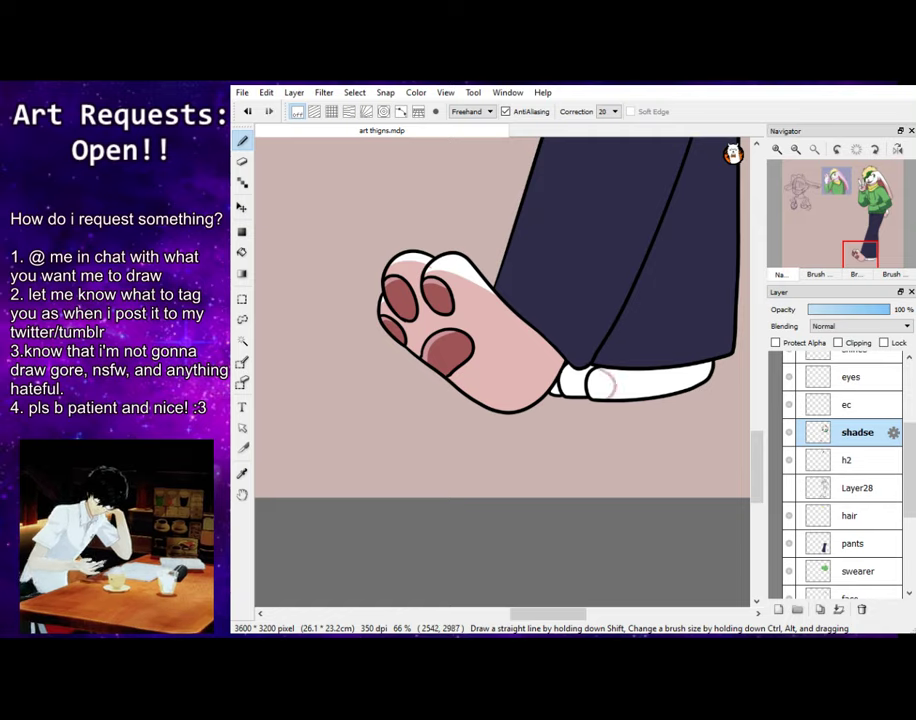
mouse_move(602, 370)
left_mouse_down()
mouse_move(625, 380)
mouse_move(591, 397)
mouse_move(607, 396)
mouse_move(593, 370)
mouse_move(624, 376)
mouse_move(594, 398)
mouse_move(615, 399)
mouse_move(600, 366)
mouse_move(594, 397)
mouse_move(615, 389)
mouse_move(604, 368)
left_mouse_up()
key("ctrl+z")
key("ctrl+z")
key("ctrl+z")
key("ctrl+z")
key("ctrl+z")
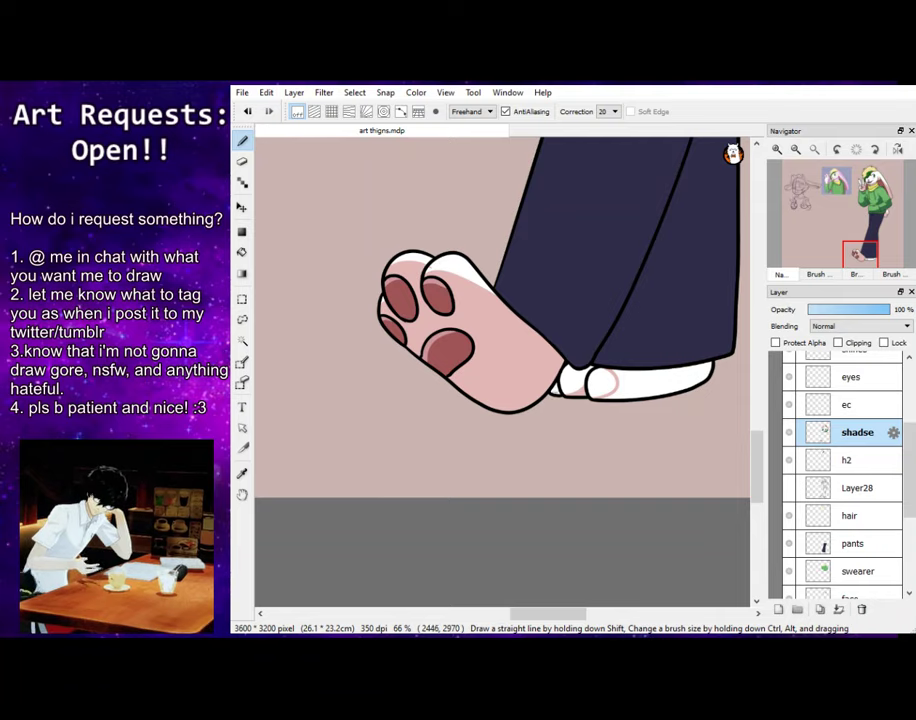
left_click(242, 253)
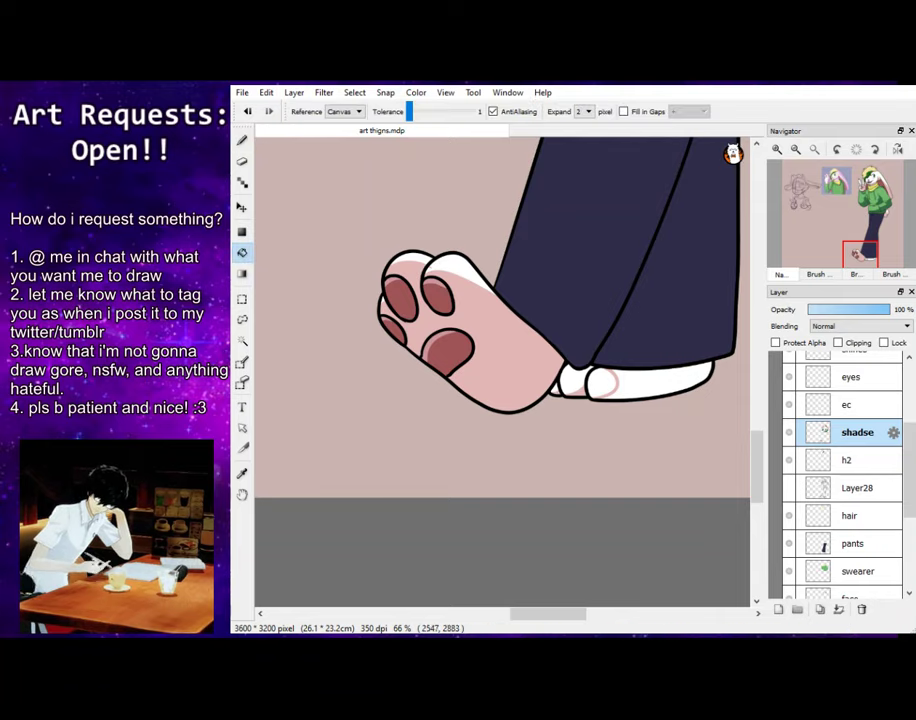
left_click(640, 383)
key("b")
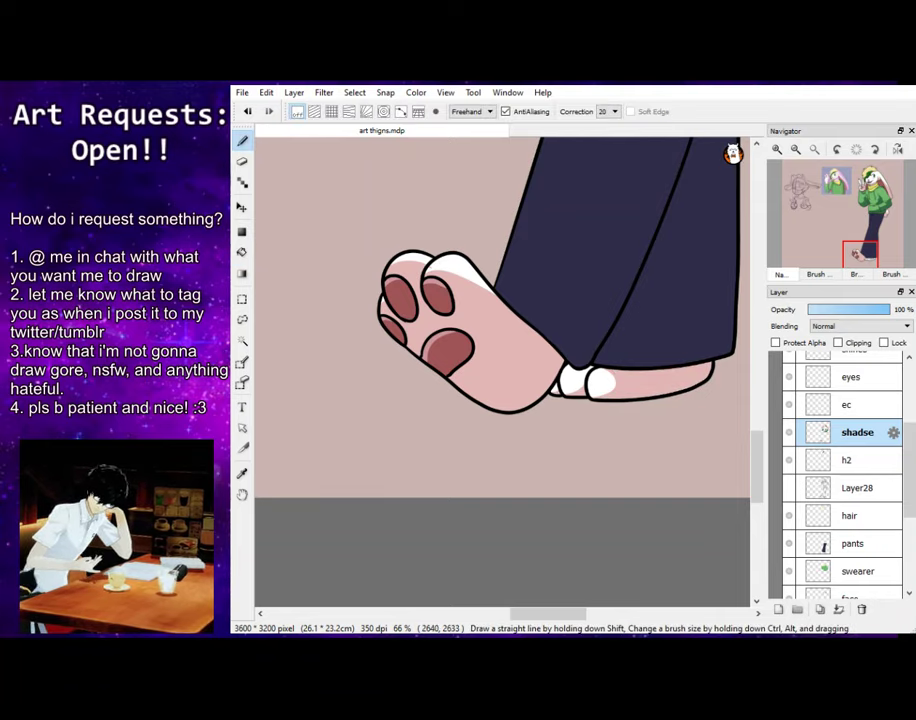
Outline a shadow across the pants beneath the sweater hem, fill it with dark navy, and shade the creases at the fly
scroll(502, 370, "up", 10)
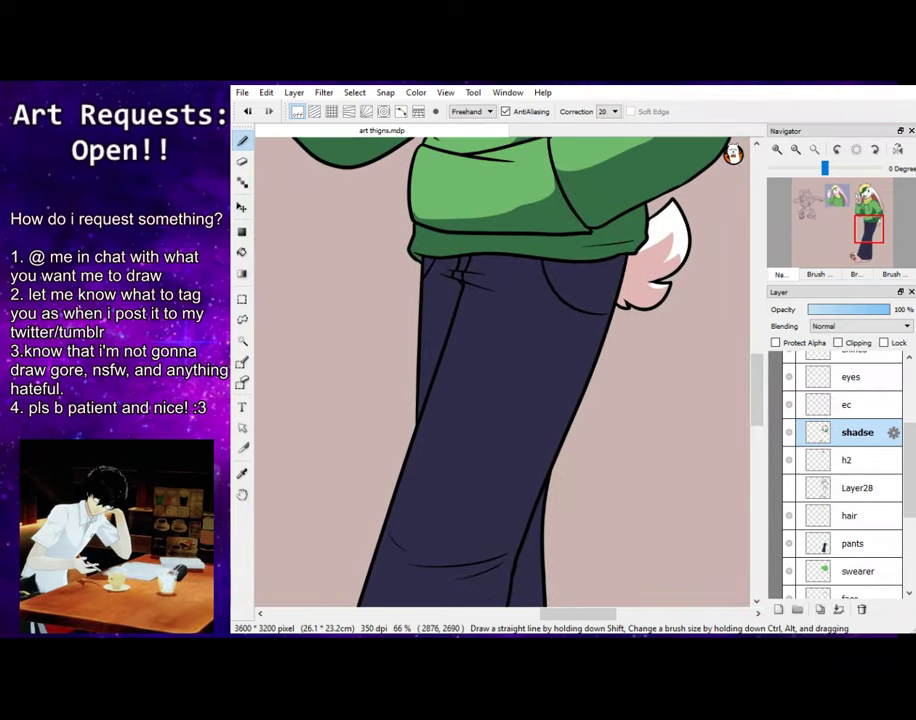
left_click_drag(483, 394, 540, 405)
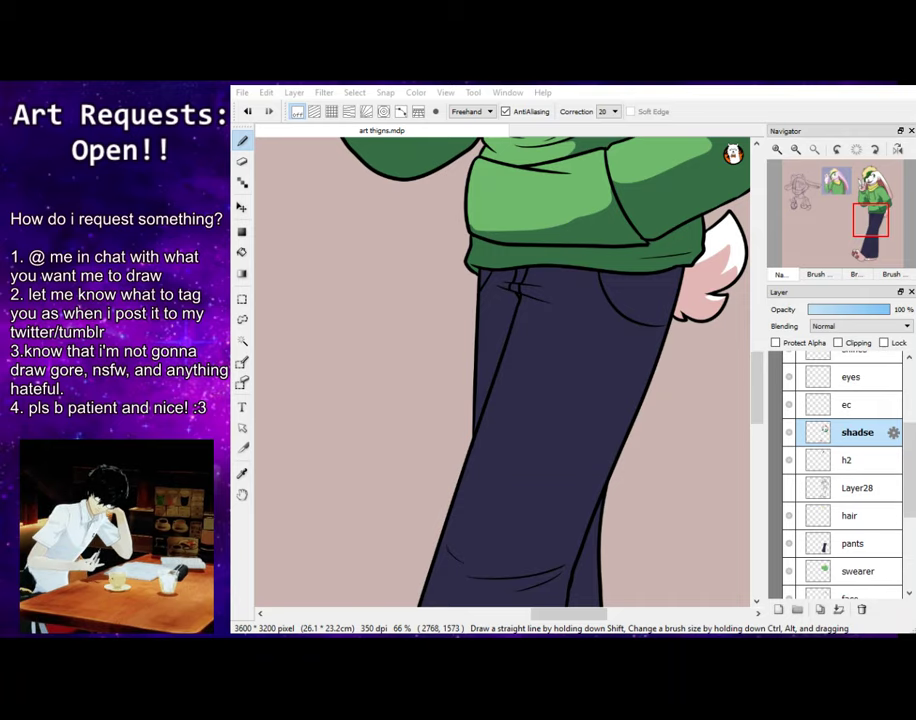
left_click_drag(504, 279, 680, 298)
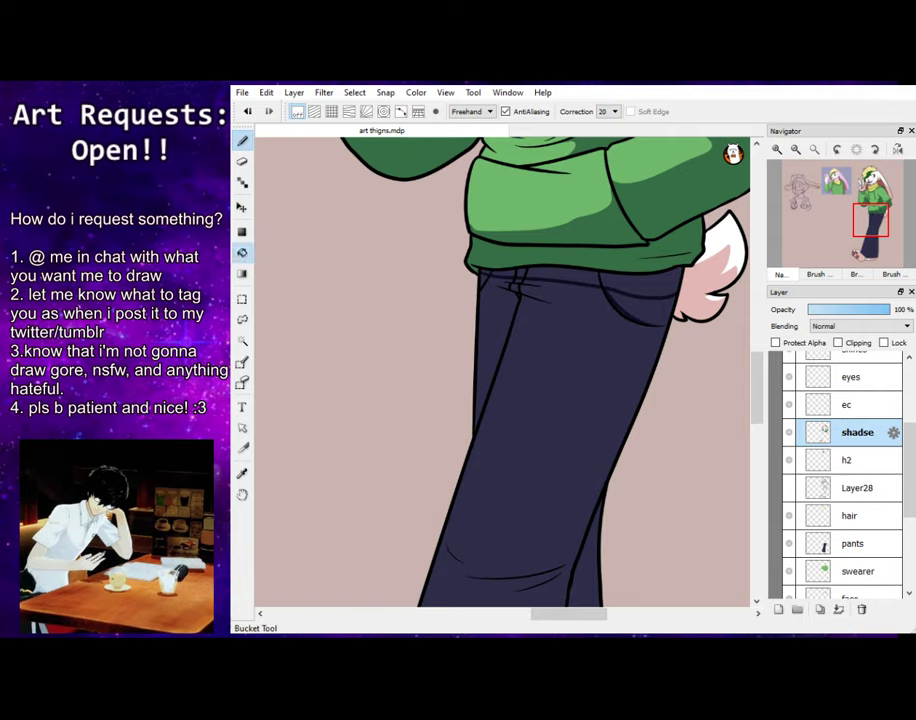
left_click(242, 253)
left_click(586, 281)
left_click(613, 279)
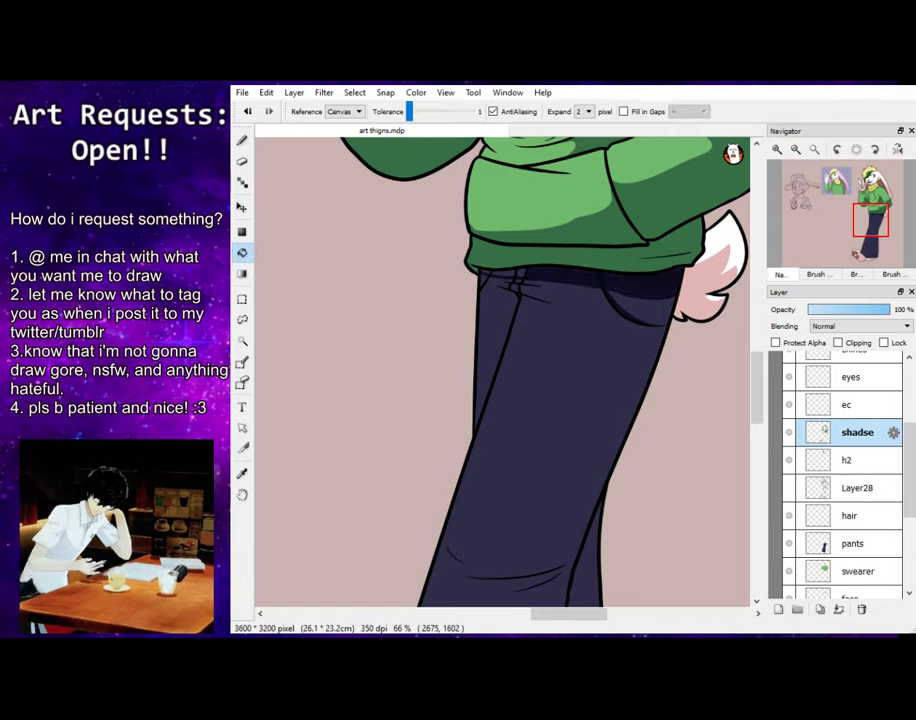
left_click(242, 141)
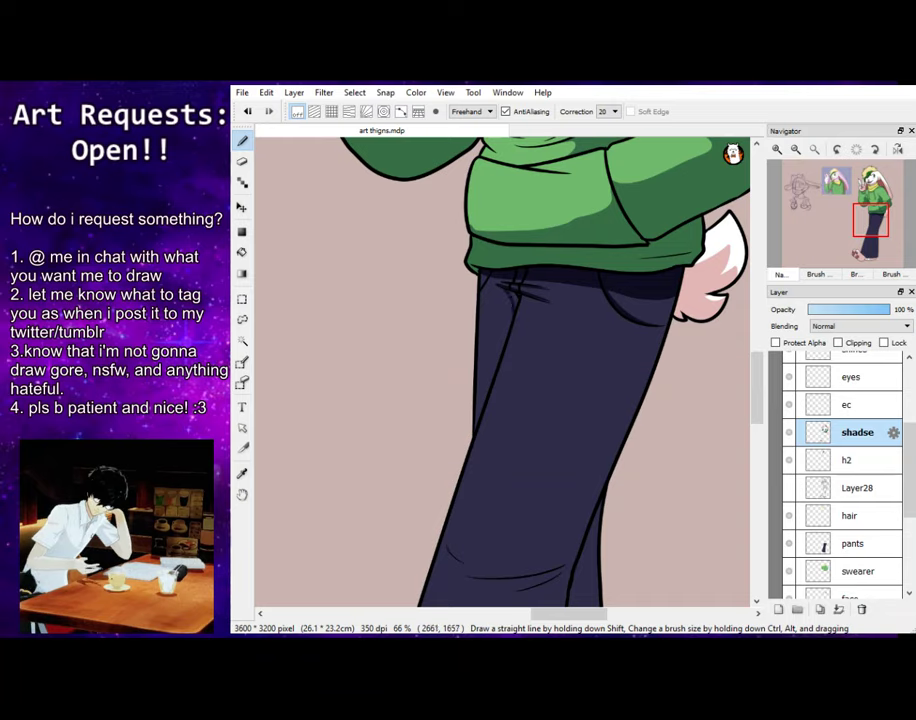
Outline a shadow down the back of the front pant leg around the knee fold to the hem, and fill it with dark navy
scroll(500, 370, "down", 3)
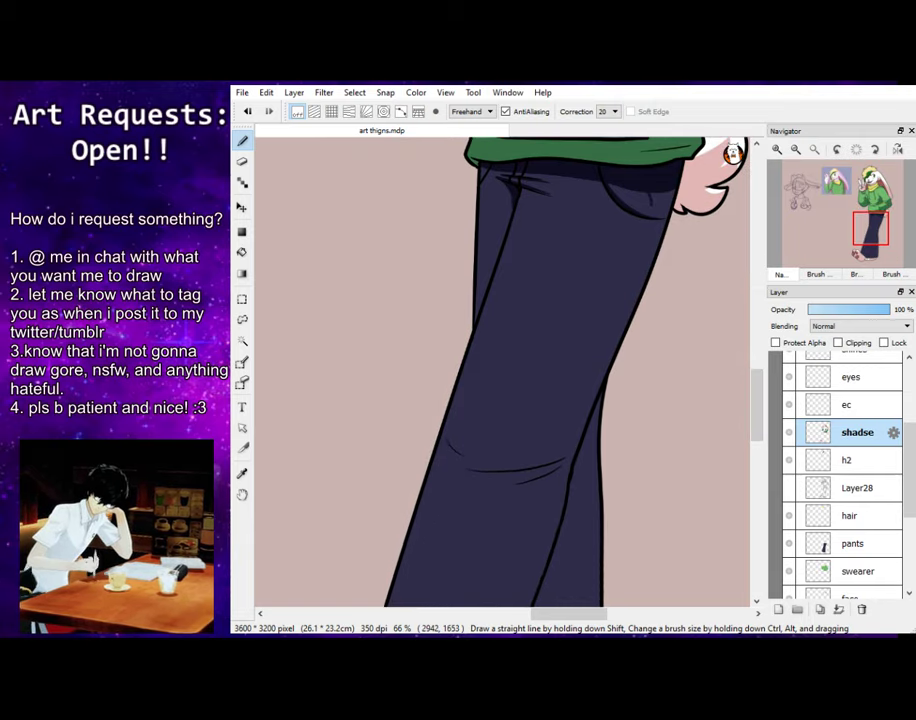
left_click_drag(634, 232, 628, 262)
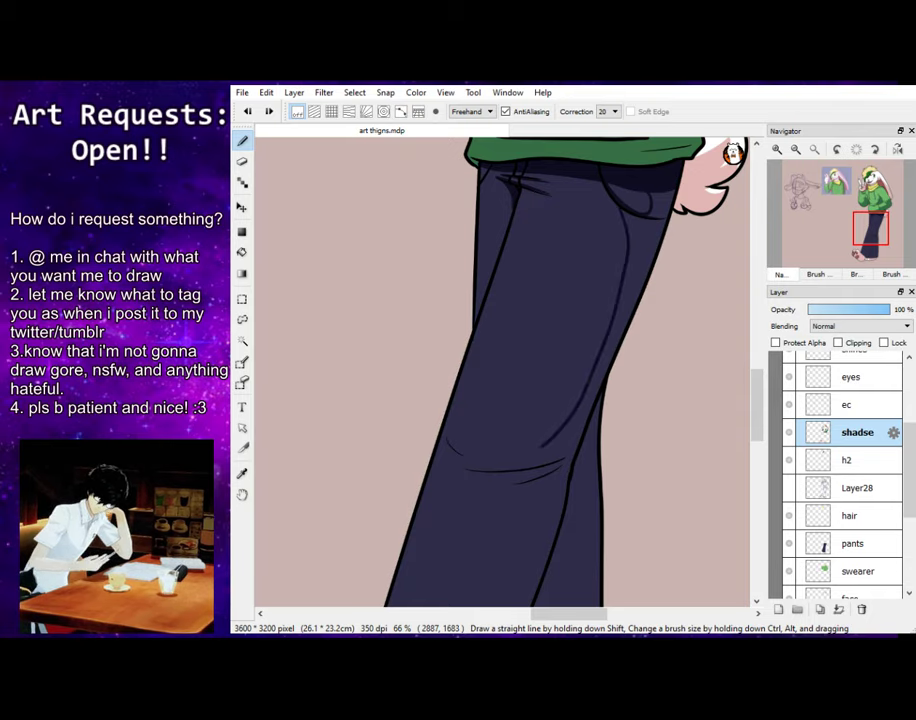
scroll(500, 370, "down", 5)
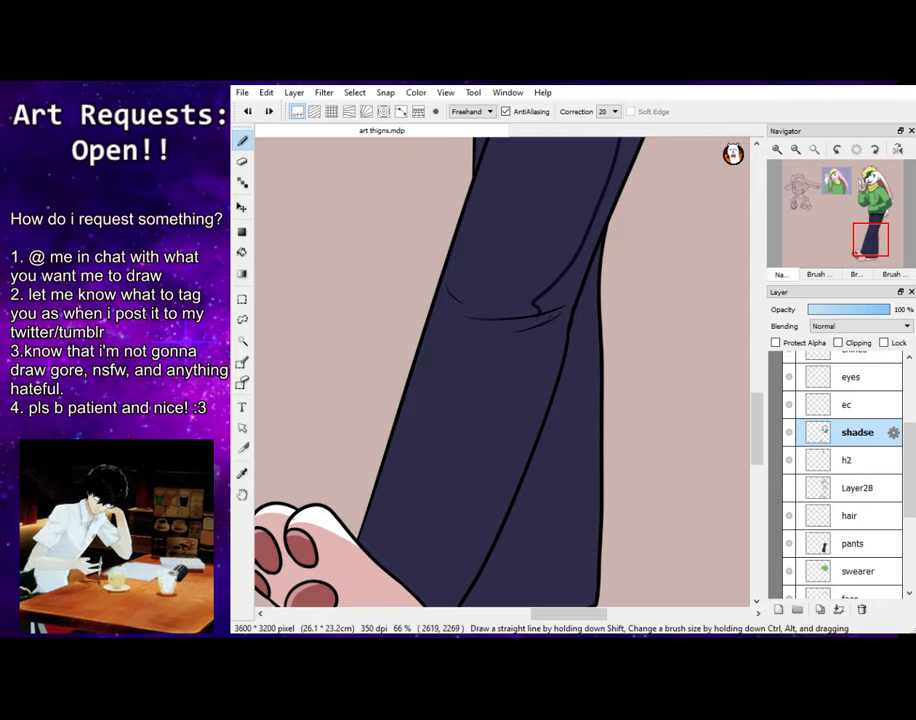
key("ctrl+z")
mouse_move(498, 321)
left_mouse_down()
mouse_move(521, 332)
mouse_move(511, 331)
mouse_move(538, 326)
left_mouse_up()
key("ctrl+z")
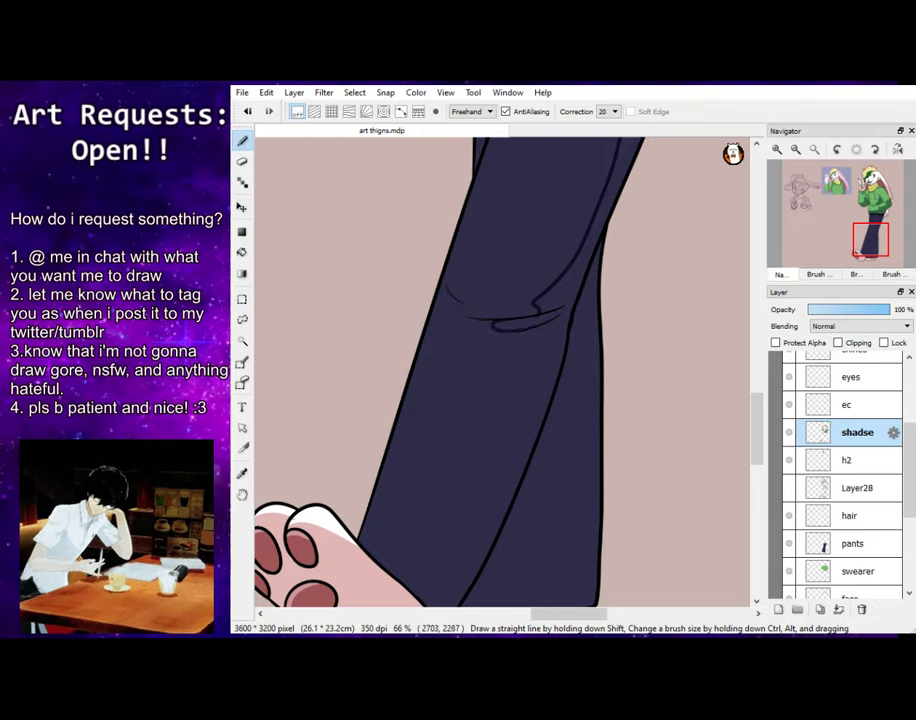
mouse_move(518, 338)
left_mouse_down()
mouse_move(469, 523)
mouse_move(424, 597)
left_mouse_up()
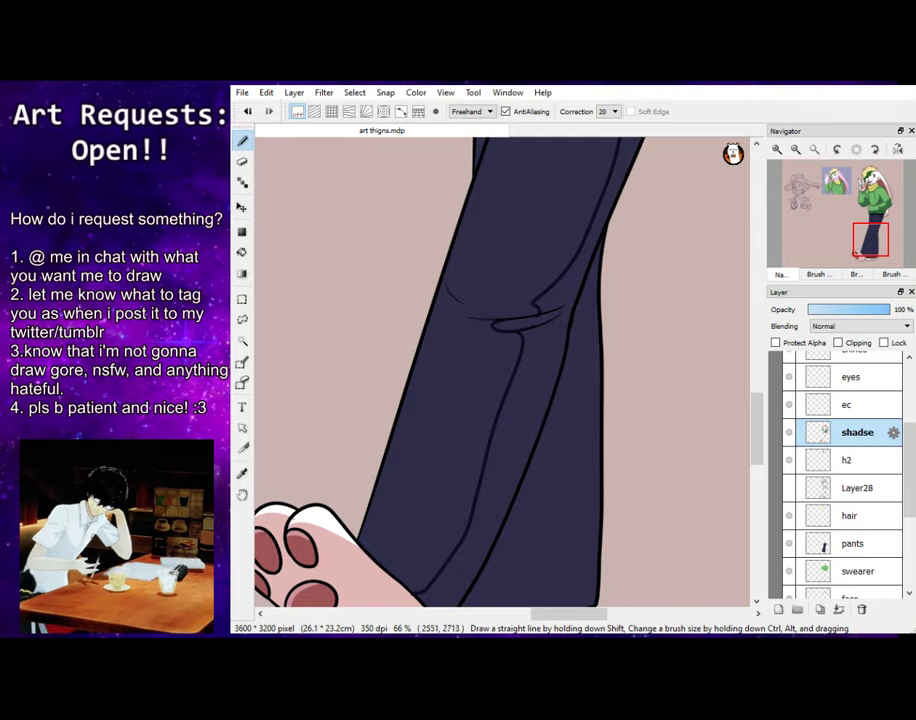
left_click(242, 253)
left_click(555, 330)
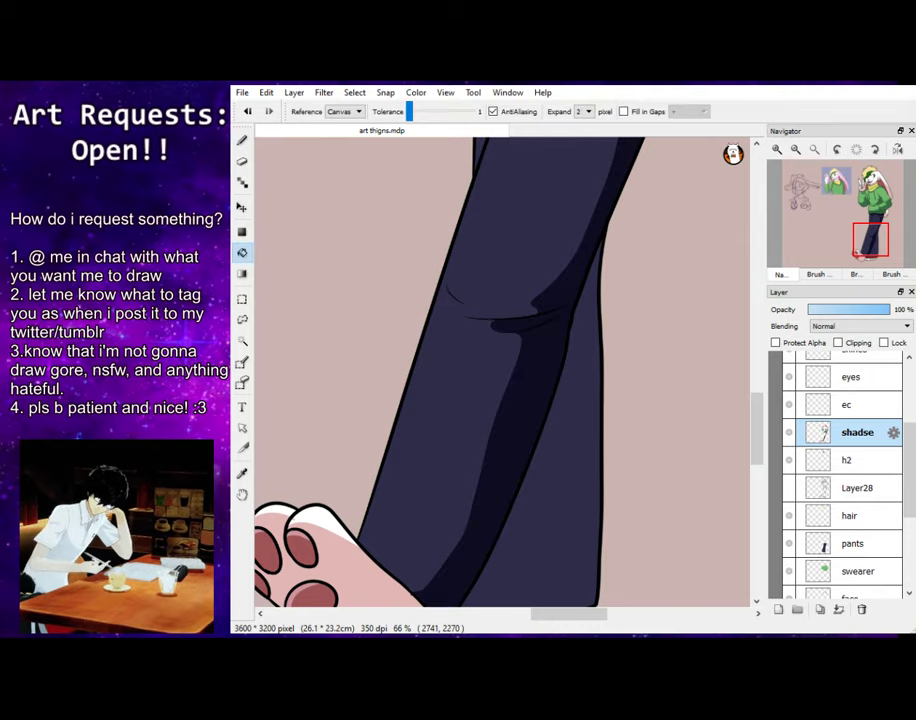
Extend the dark navy shadow over the hip beside the pocket and fill the rear pant leg with it
left_click_drag(865, 244, 869, 230)
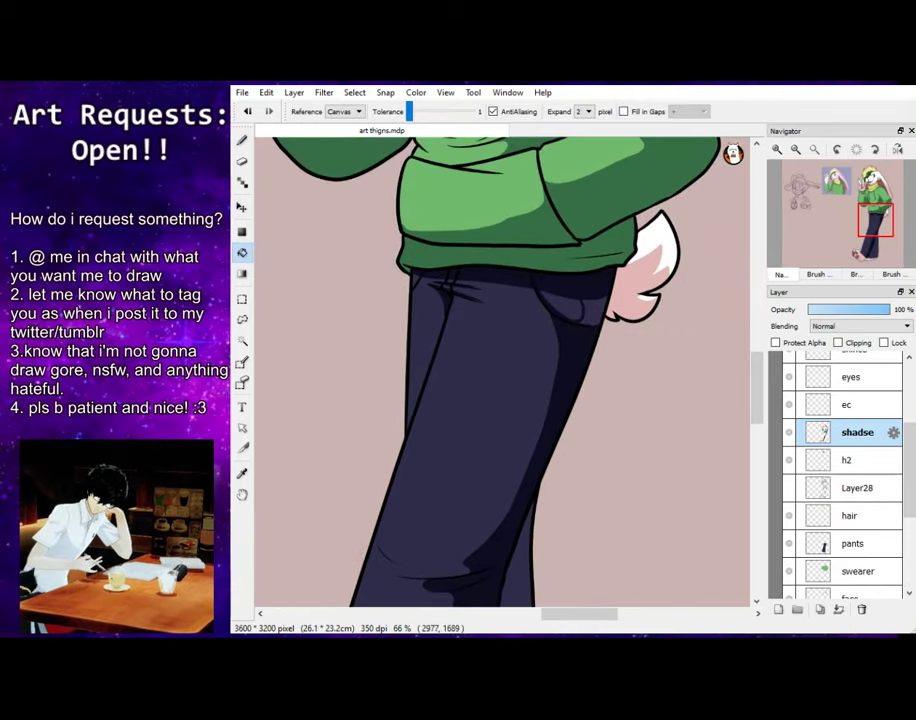
key("b")
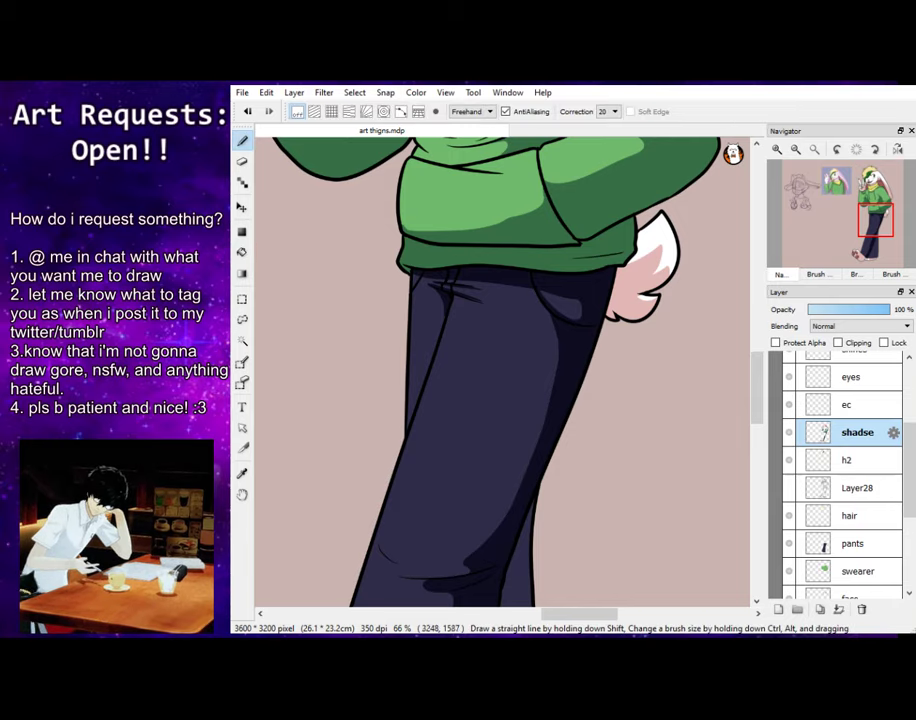
scroll(502, 370, "down", 5)
left_click_drag(868, 252, 869, 252)
left_click(242, 253)
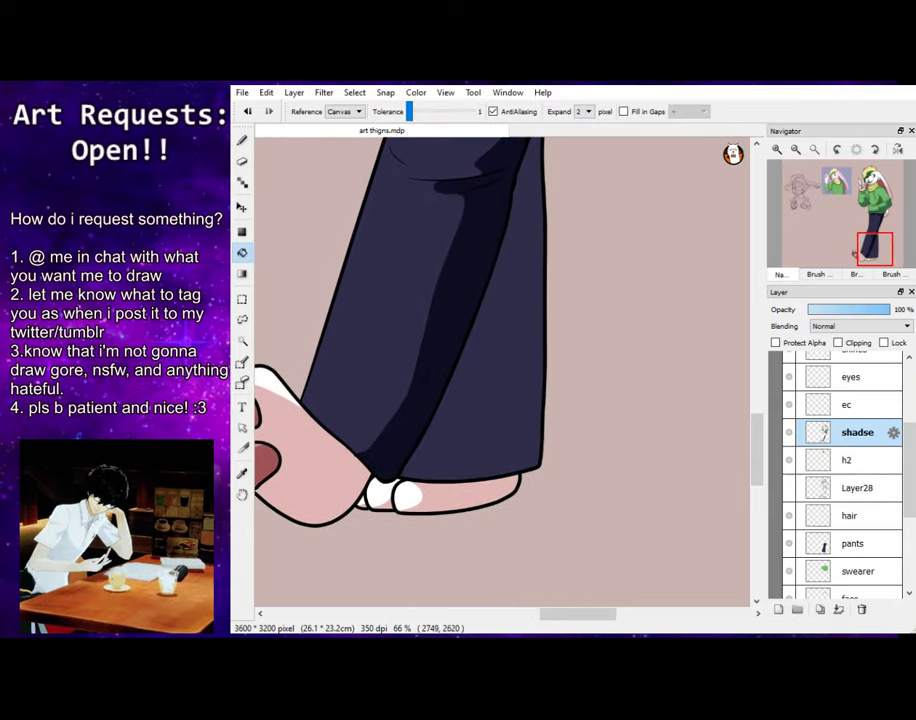
left_click(488, 346)
Brush thin dark navy shadows along the knee creases of the front pant leg
key("b")
scroll(502, 370, "up", 3)
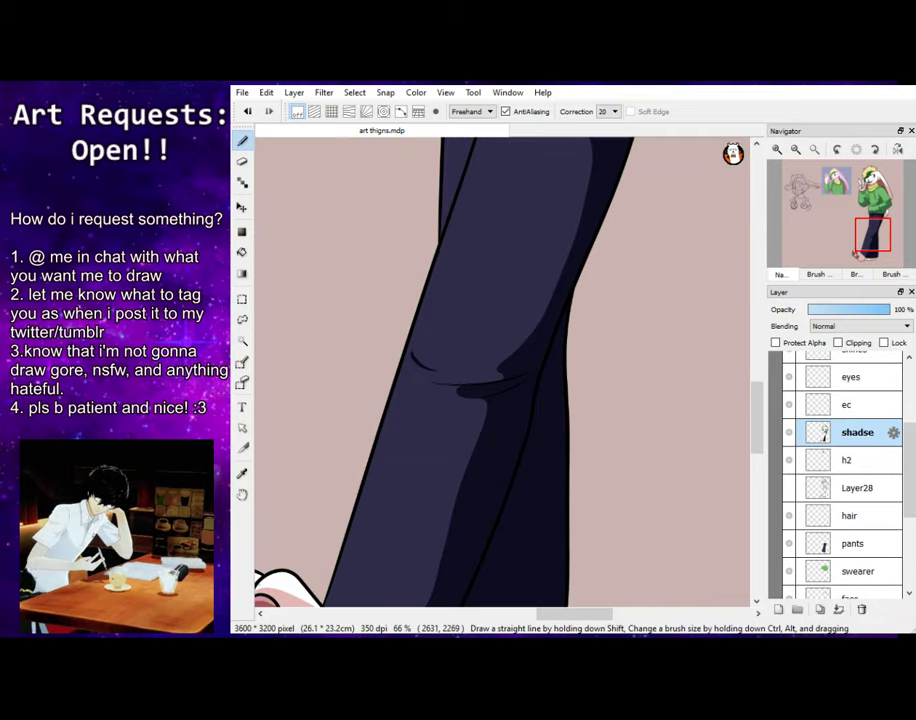
left_click_drag(873, 234, 866, 237)
scroll(500, 370, "down", 5)
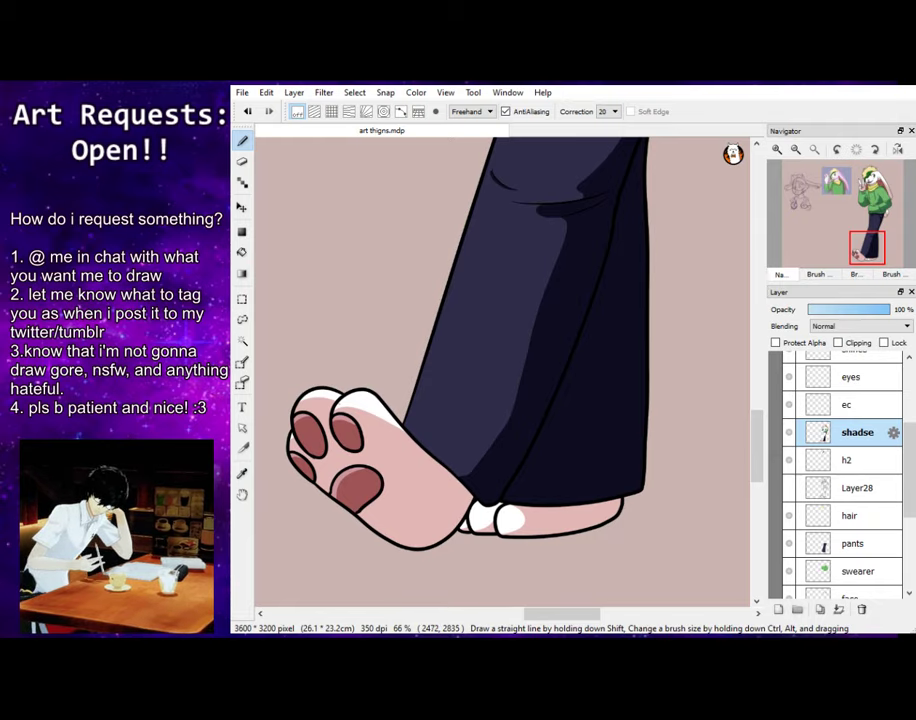
Set the shadse layer's blending mode to Multiply and its opacity to 31%
left_click(796, 149)
left_click(796, 149)
left_click(796, 149)
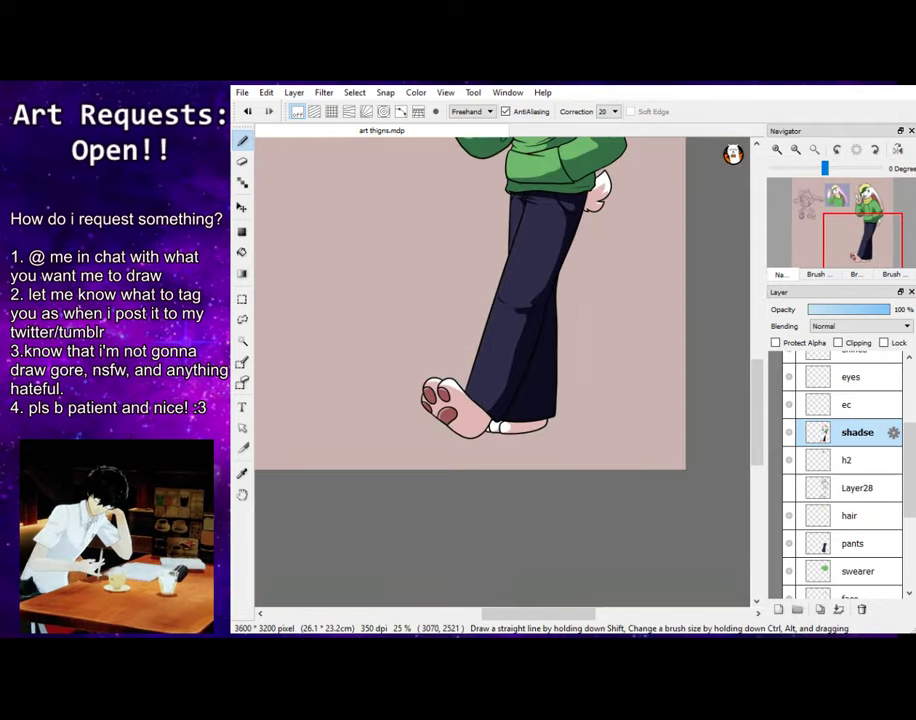
left_click_drag(845, 224, 859, 217)
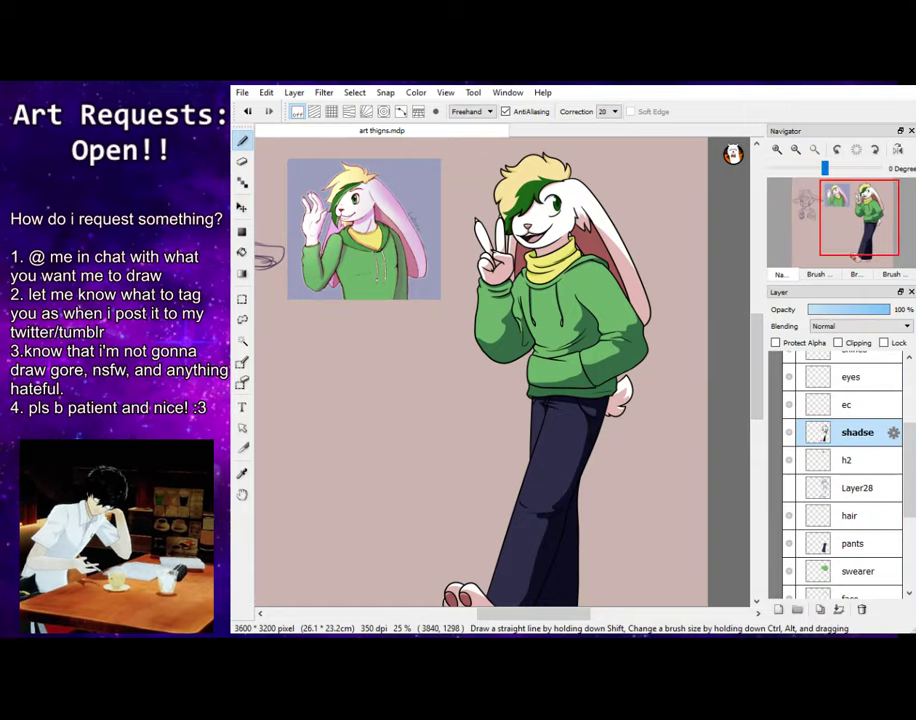
left_click_drag(859, 218, 860, 220)
left_click(860, 326)
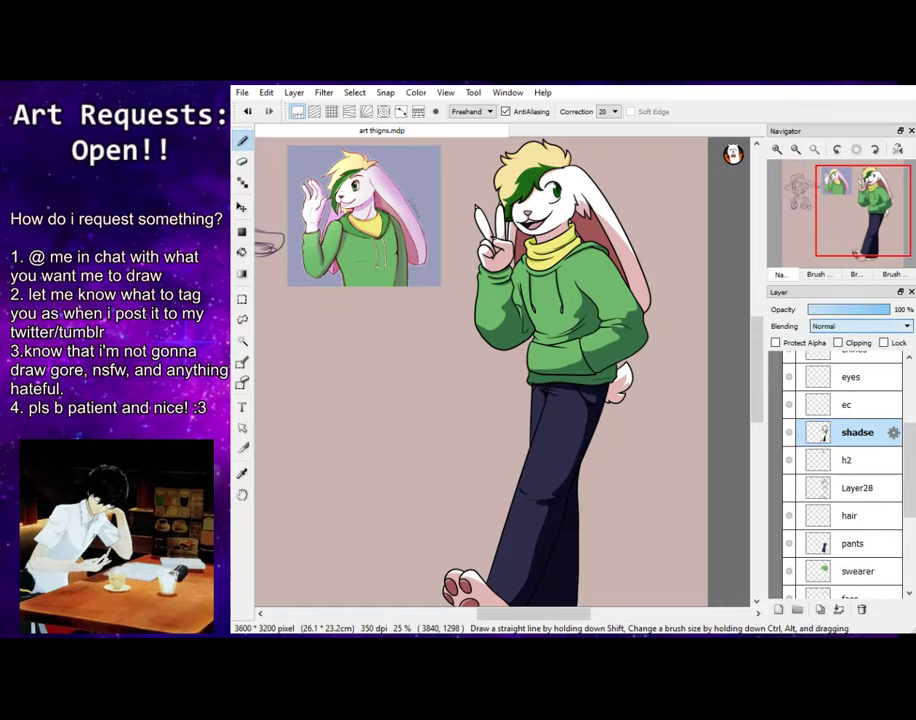
left_click(855, 348)
left_click_drag(858, 310, 831, 310)
left_click_drag(858, 221, 860, 223)
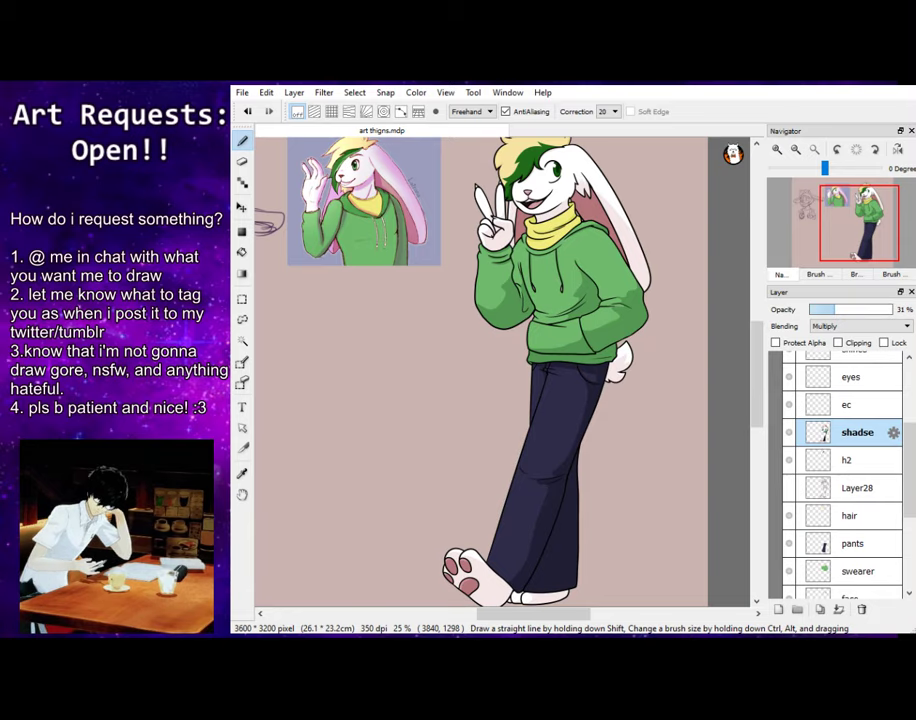
Add a new layer directly above the ec layer and set its blending mode to Soft Light
left_click(777, 149)
left_click(777, 149)
left_click(777, 149)
left_click_drag(862, 200, 867, 197)
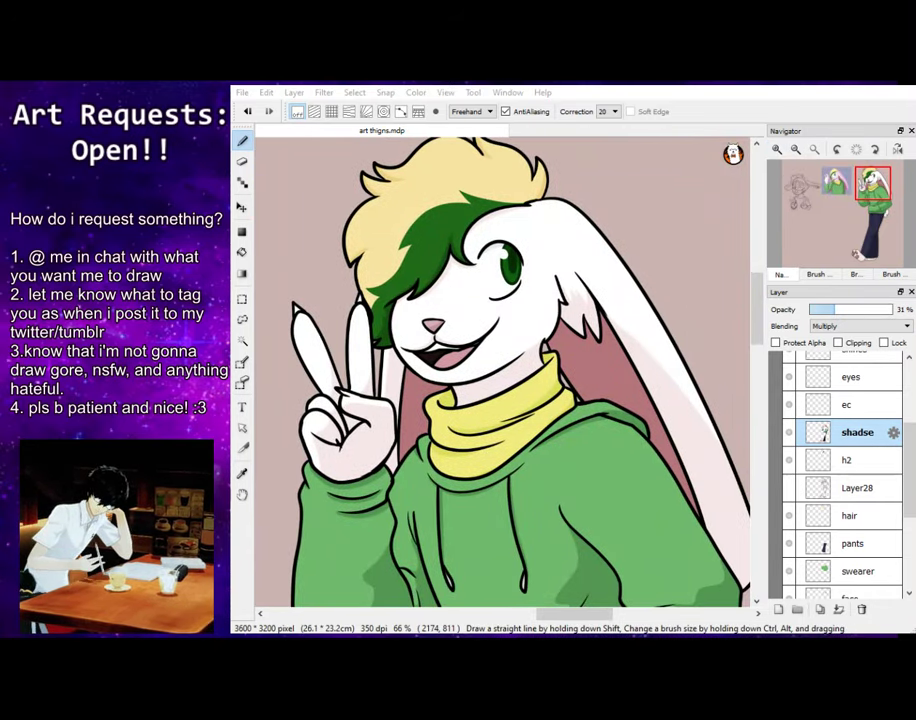
left_click(850, 377)
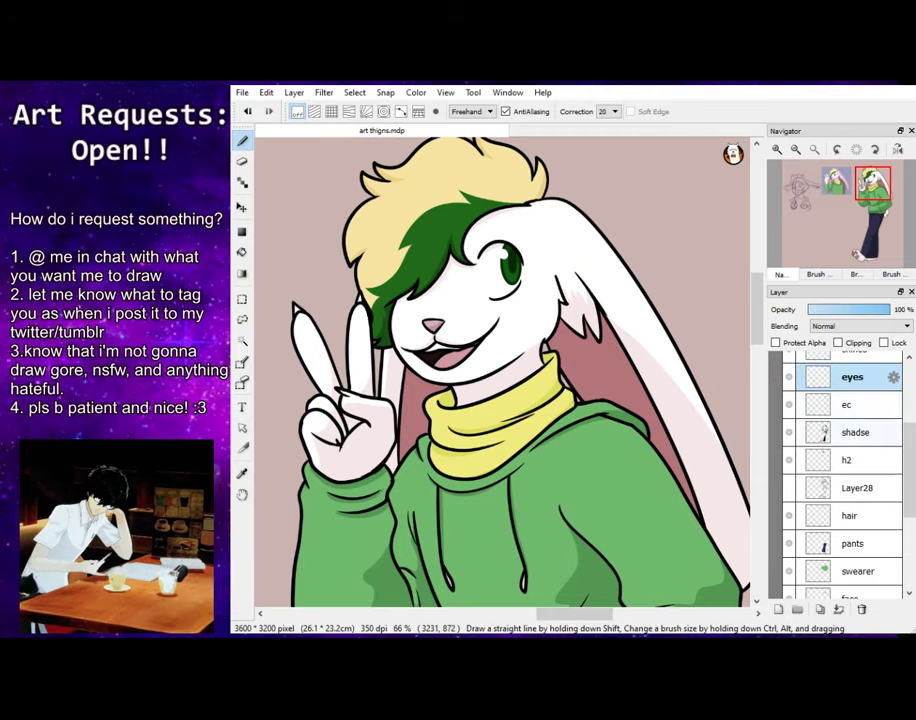
left_click(848, 405)
left_click(778, 609)
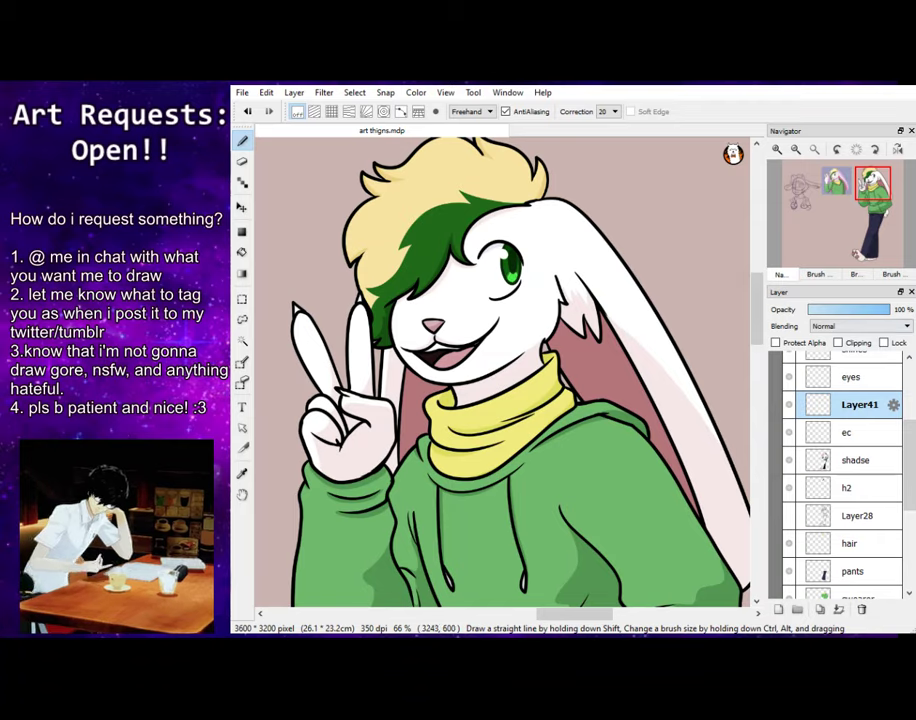
left_click(845, 465)
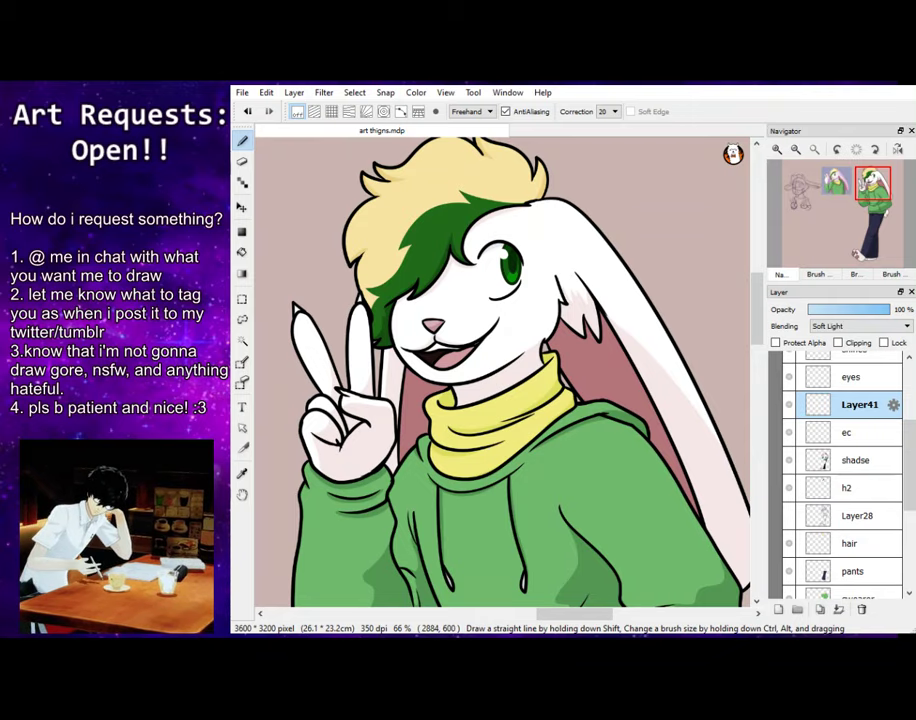
Add another layer above the Soft Light layer and brush highlight strokes on the blond fringe and the green hair streak
scroll(509, 405, "down", 2)
scroll(457, 378, "up", 3)
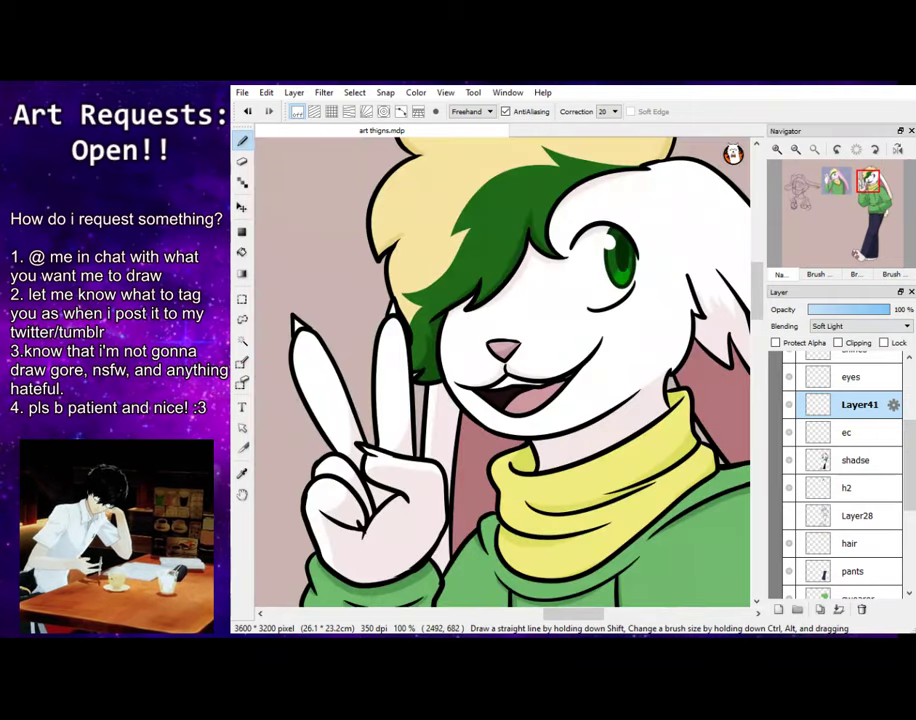
scroll(447, 336, "down", 6)
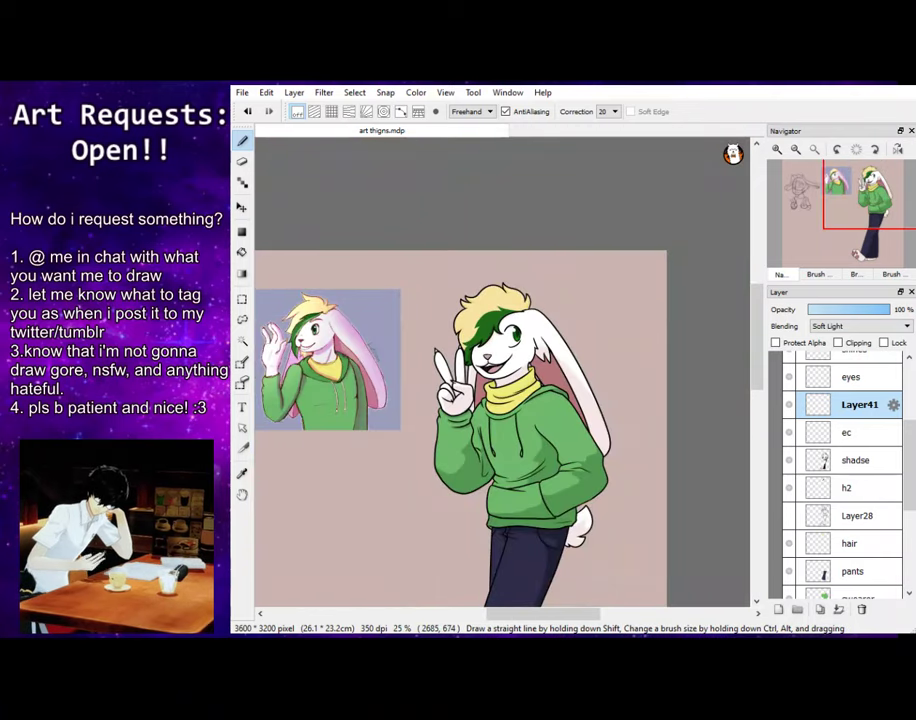
scroll(492, 316, "up", 4)
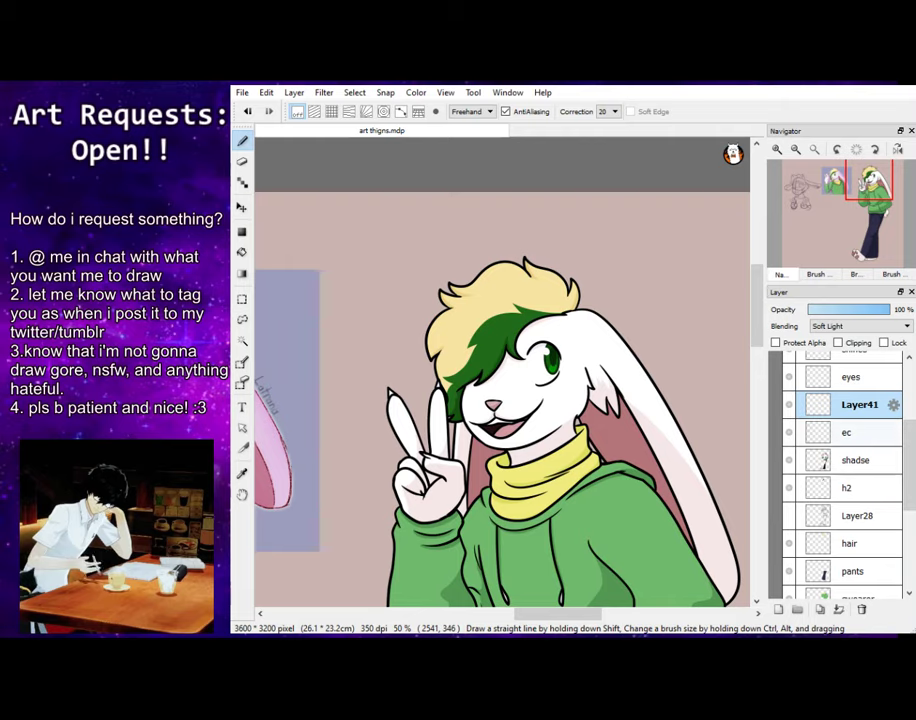
left_click(779, 609)
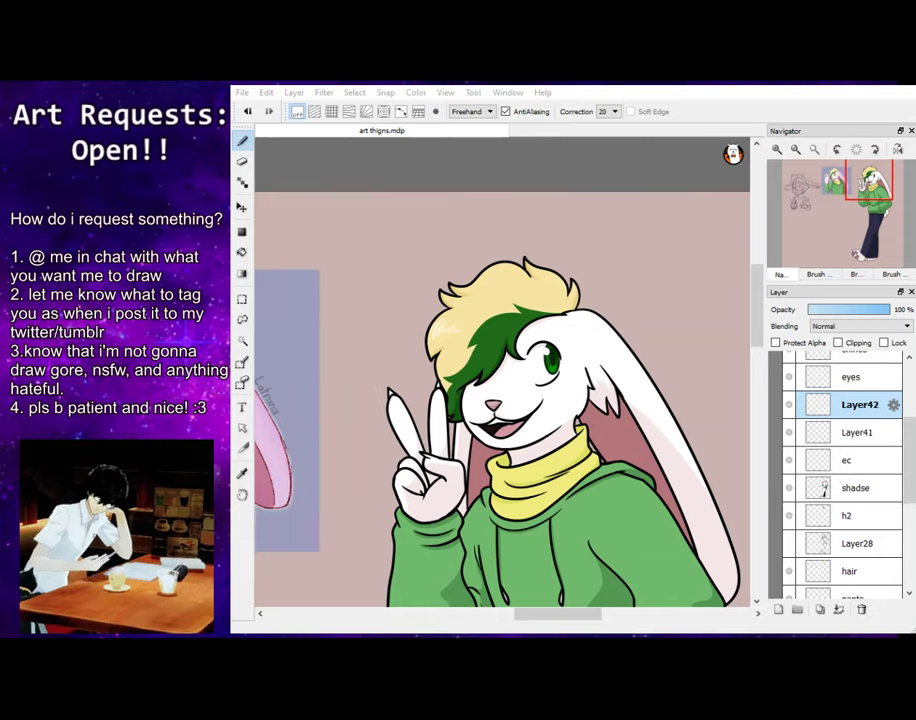
left_click_drag(483, 333, 479, 341)
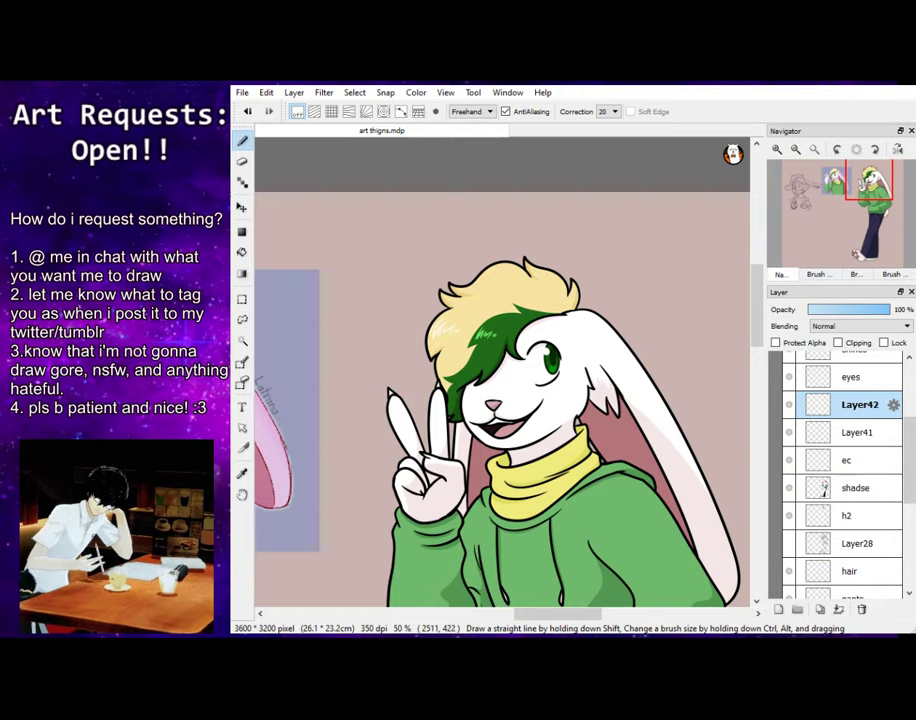
Set the blending mode of the hair highlight layer to Soft Light
left_click(860, 326)
left_click(860, 441)
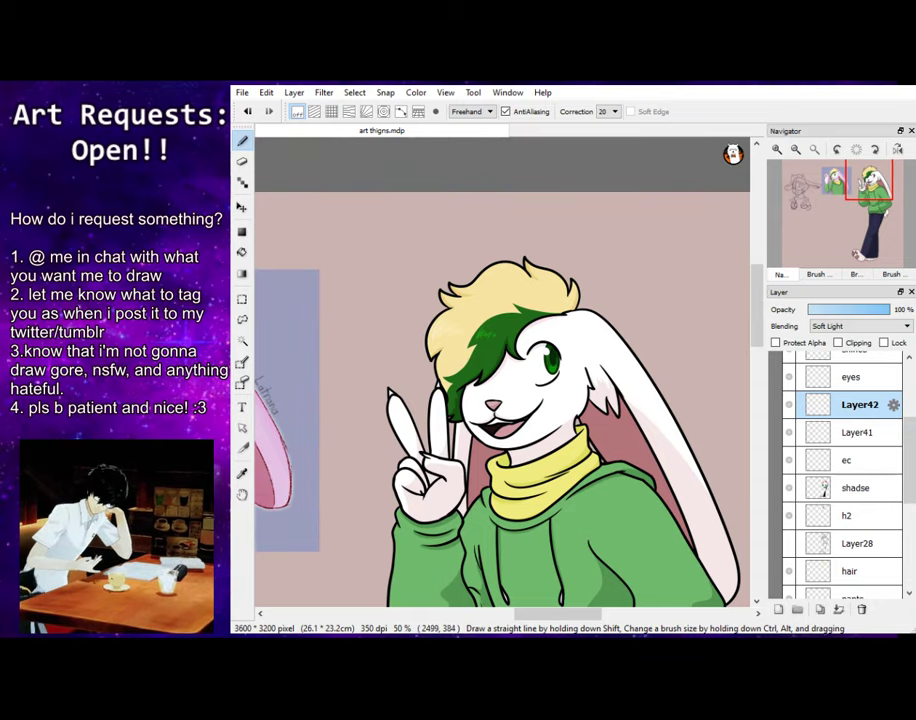
scroll(541, 293, "down", 1)
scroll(585, 343, "up", 1)
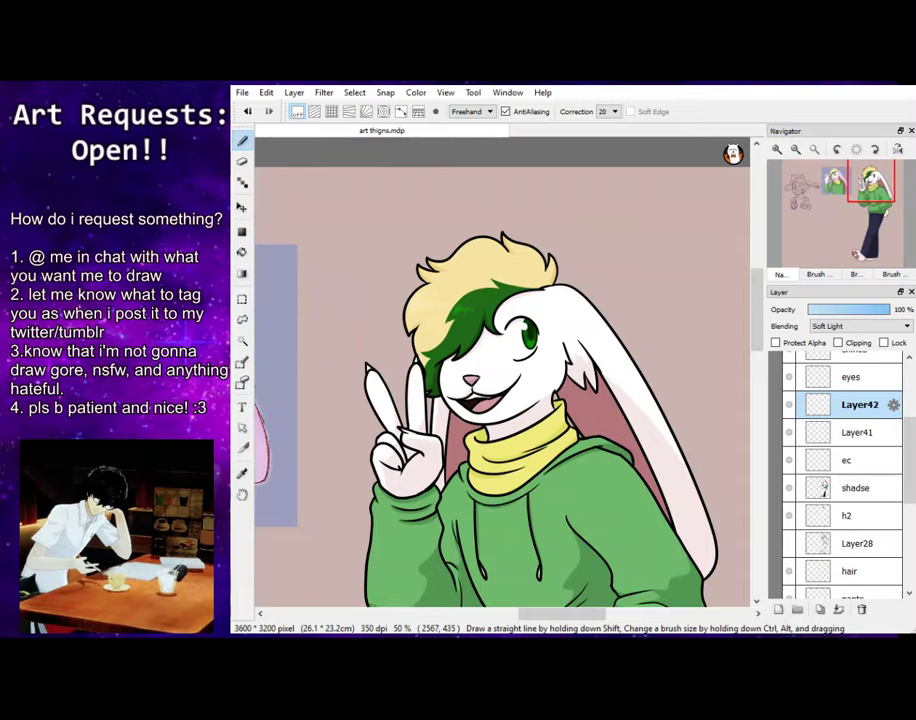
scroll(486, 387, "down", 5)
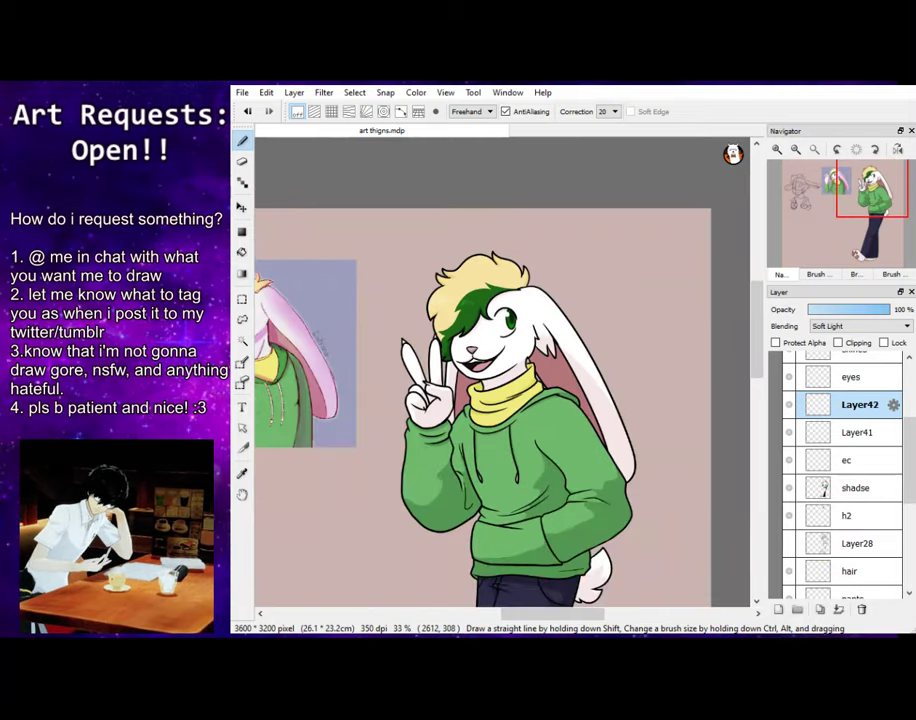
scroll(497, 479, "up", 1)
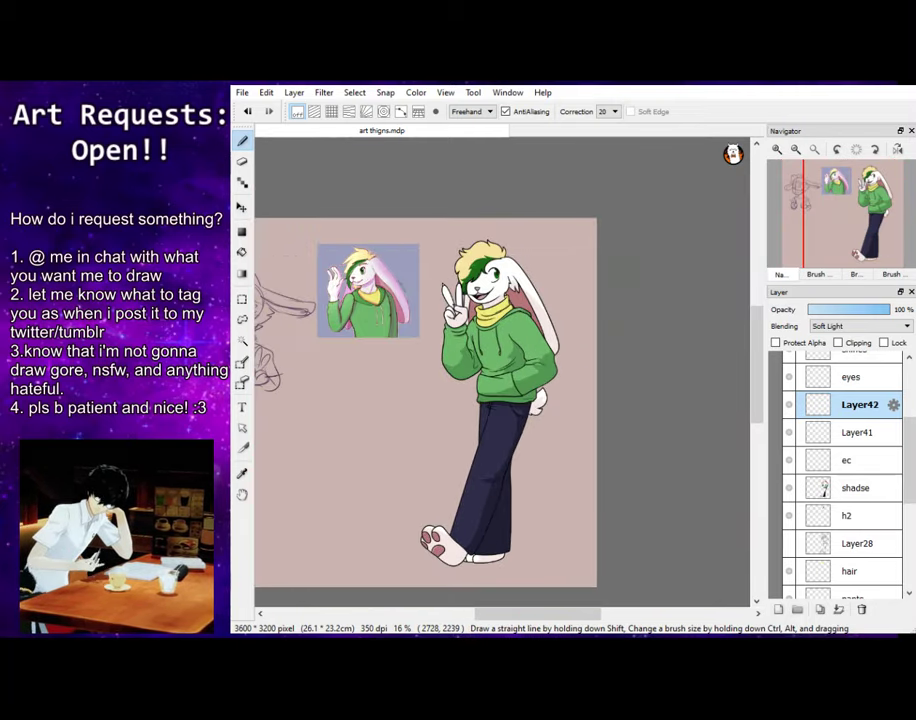
Make a rectangular selection of about 1305 × 2954 px around the full bunny figure
left_click(242, 299)
left_click_drag(424, 233, 570, 573)
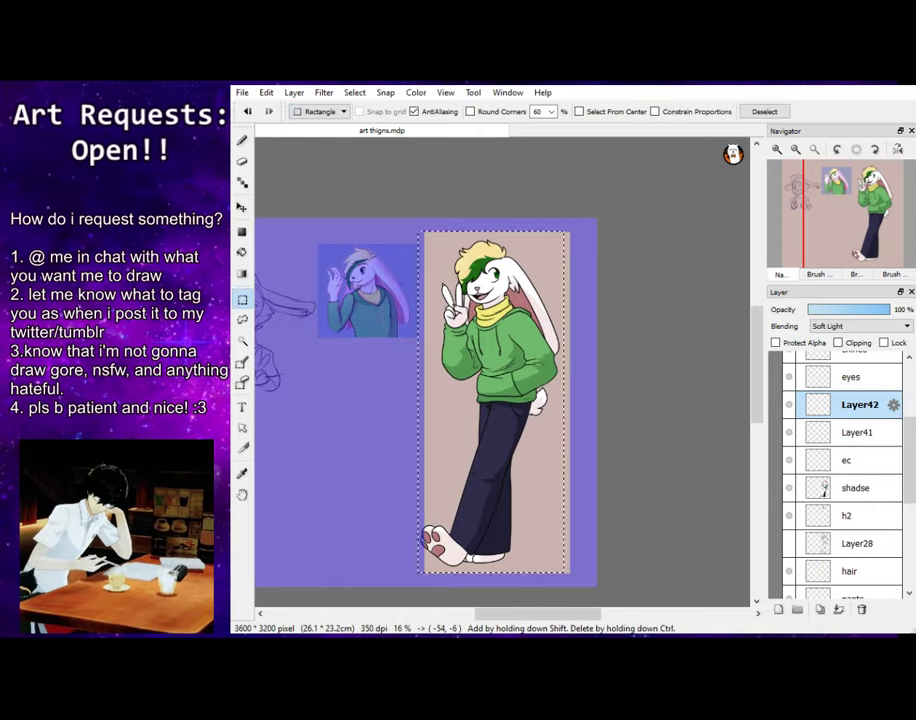
key("ctrl+d")
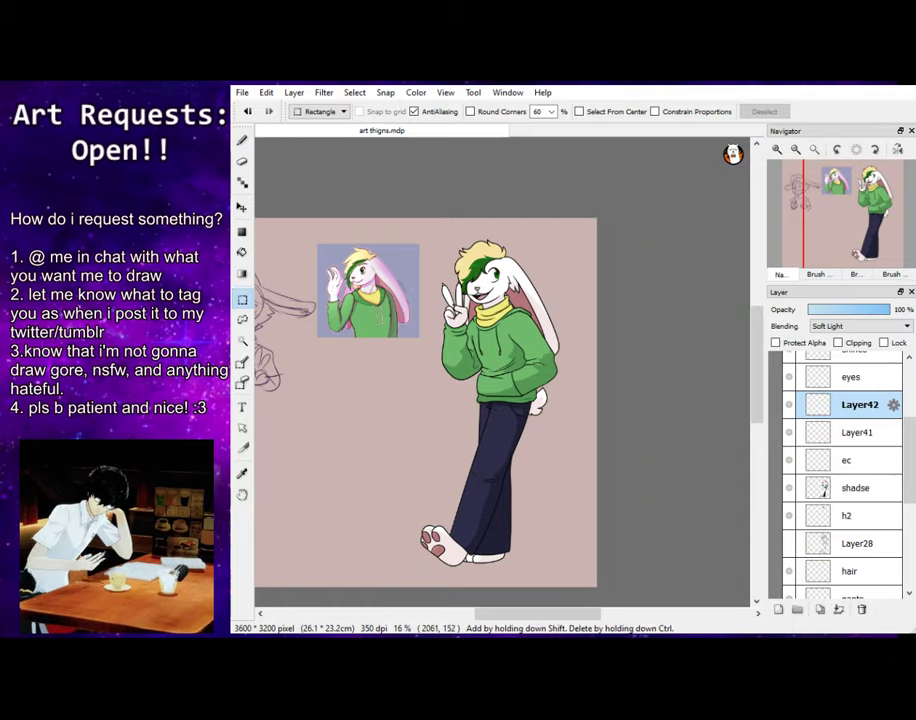
left_click_drag(417, 234, 567, 574)
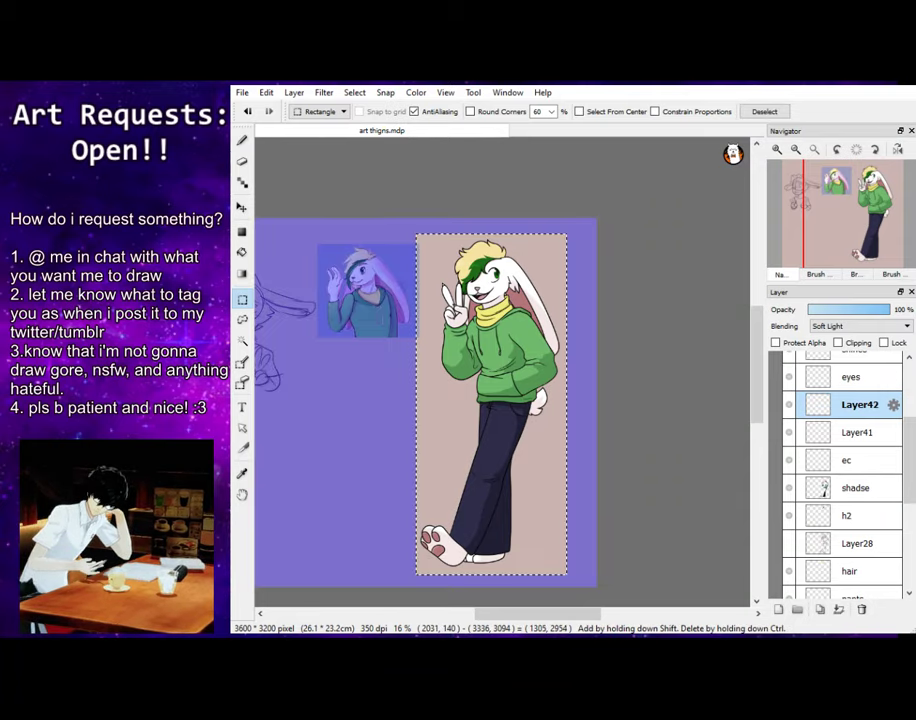
Copy the selected area of the bunbun folder and paste it as a new image
scroll(855, 402, "up", 2)
scroll(855, 401, "up", 2)
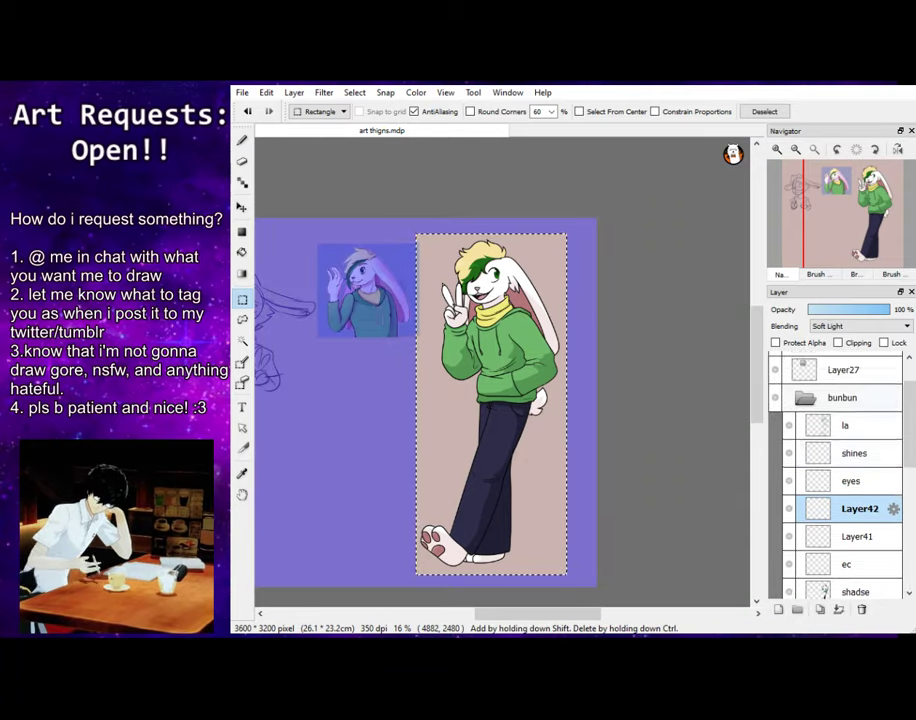
left_click(845, 398)
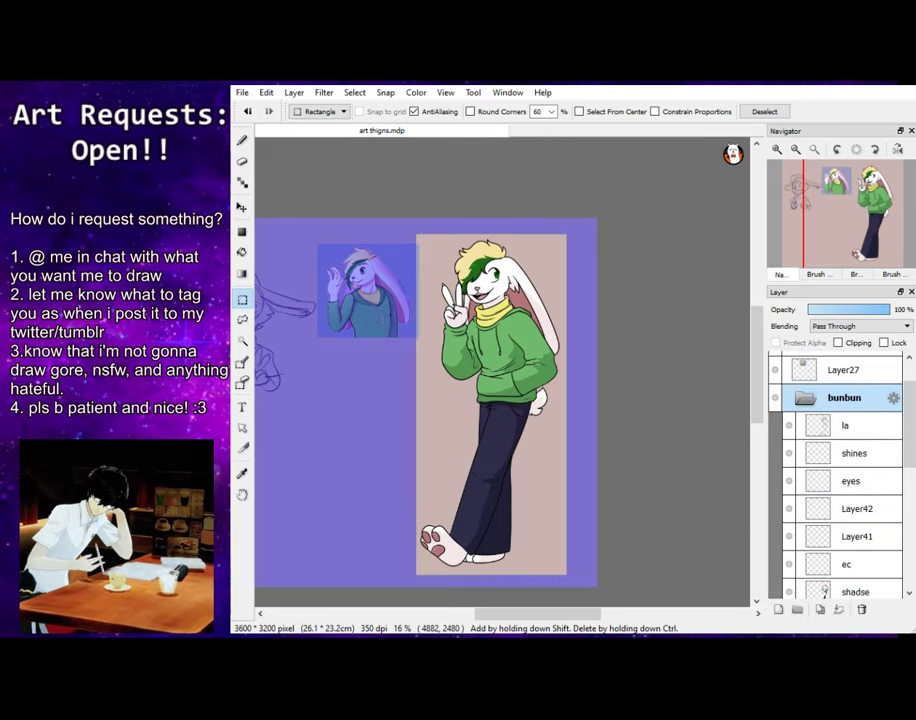
key("ctrl+c")
key("ctrl+shift+n")
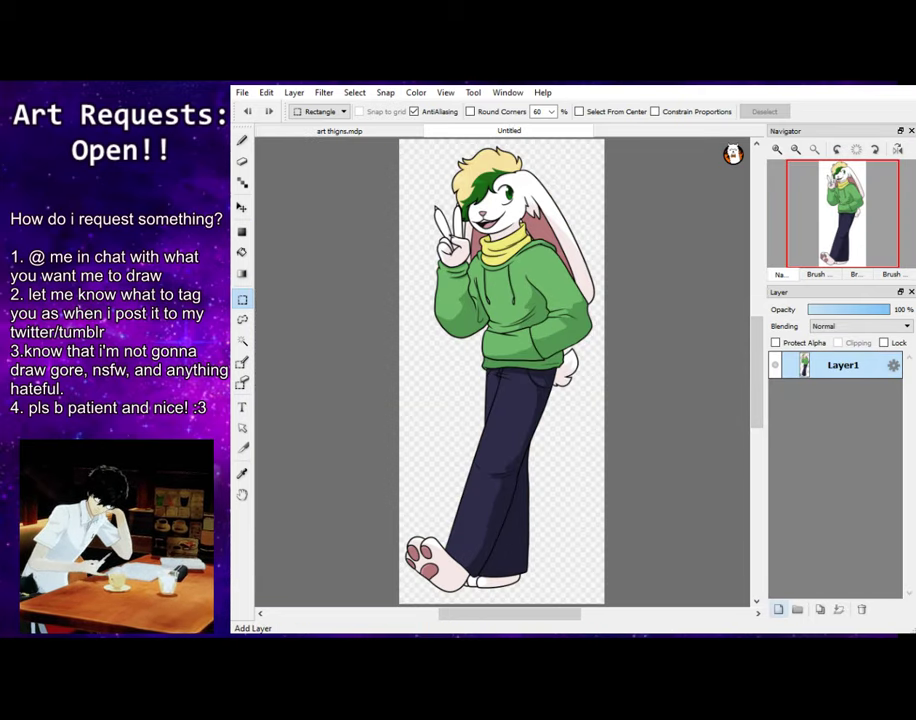
Add a new layer and handwrite the artist's signature in light purple near the hem of the back pant leg
key("ctrl+shift+n")
scroll(558, 551, "up", 5)
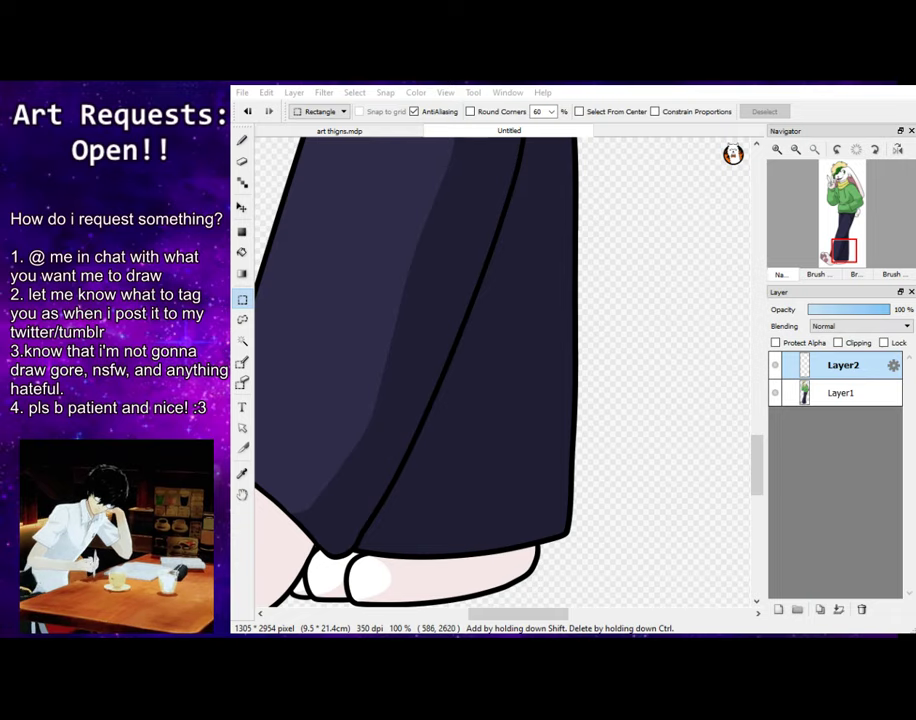
left_click(242, 141)
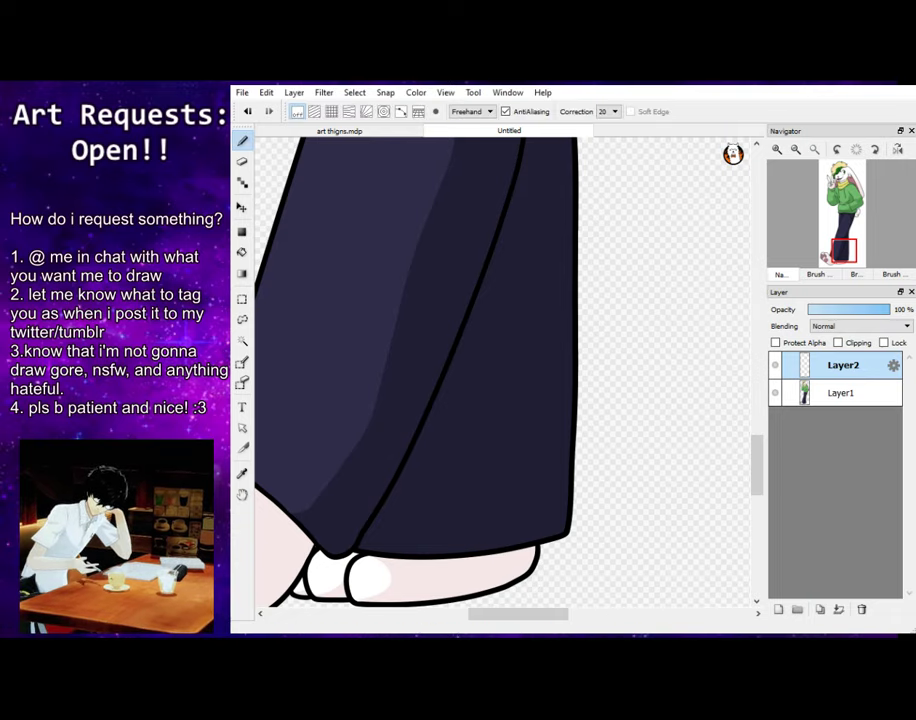
mouse_move(397, 535)
left_mouse_down()
mouse_move(471, 515)
mouse_move(404, 541)
mouse_move(474, 520)
mouse_move(408, 544)
mouse_move(500, 529)
left_mouse_up()
key("ctrl+z")
key("ctrl+z")
key("ctrl+z")
left_click(463, 527)
key("ctrl+z")
left_click_drag(510, 527, 501, 540)
key("ctrl+z")
key("ctrl+z")
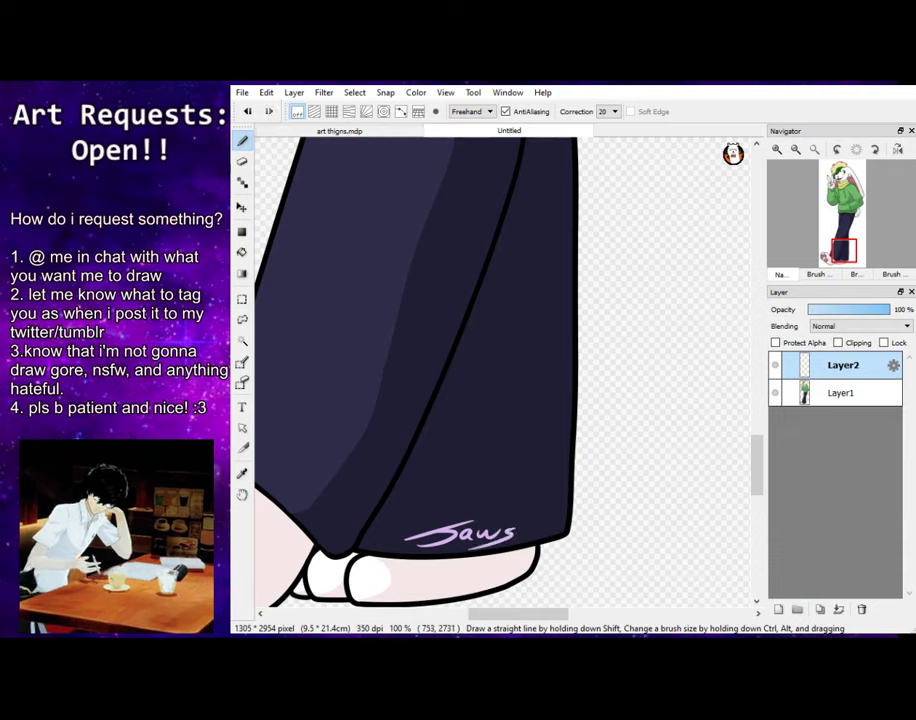
Handwrite the year '19 directly after the signature
left_click_drag(519, 519, 525, 540)
key("ctrl+z")
key("ctrl+z")
key("ctrl+z")
left_click_drag(538, 520, 532, 540)
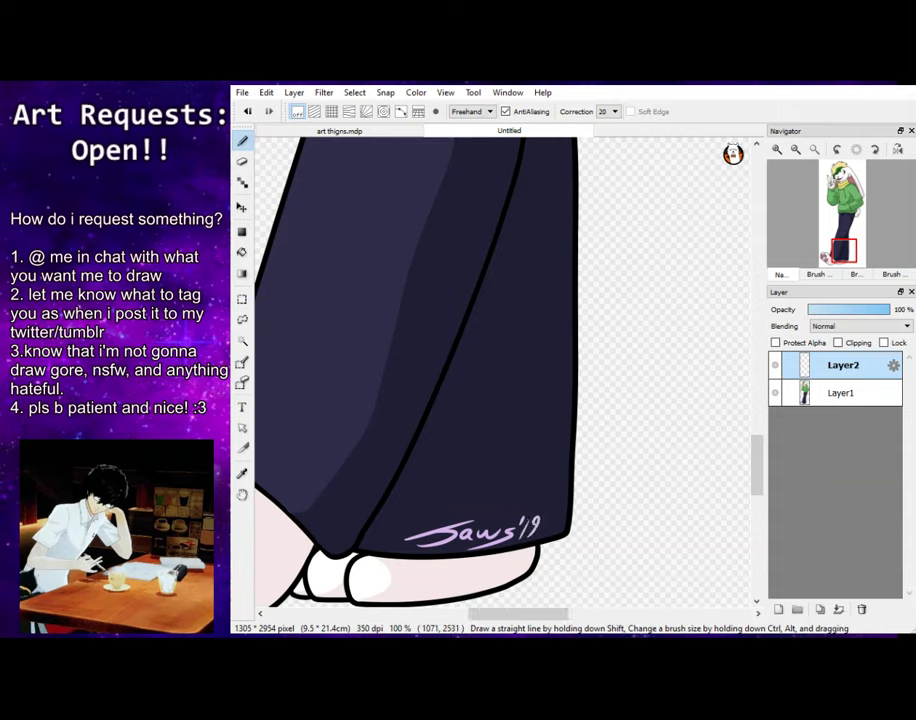
Set the signature layer's blending mode to Multiply and its opacity to 75%
left_click(841, 310)
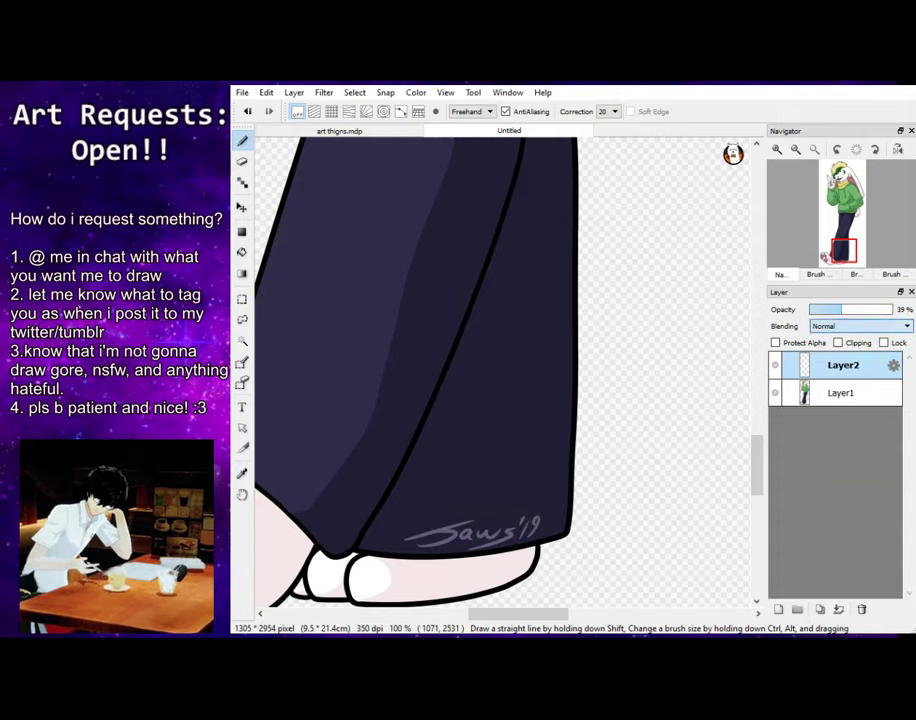
left_click(838, 347)
left_click(858, 310)
left_click(872, 310)
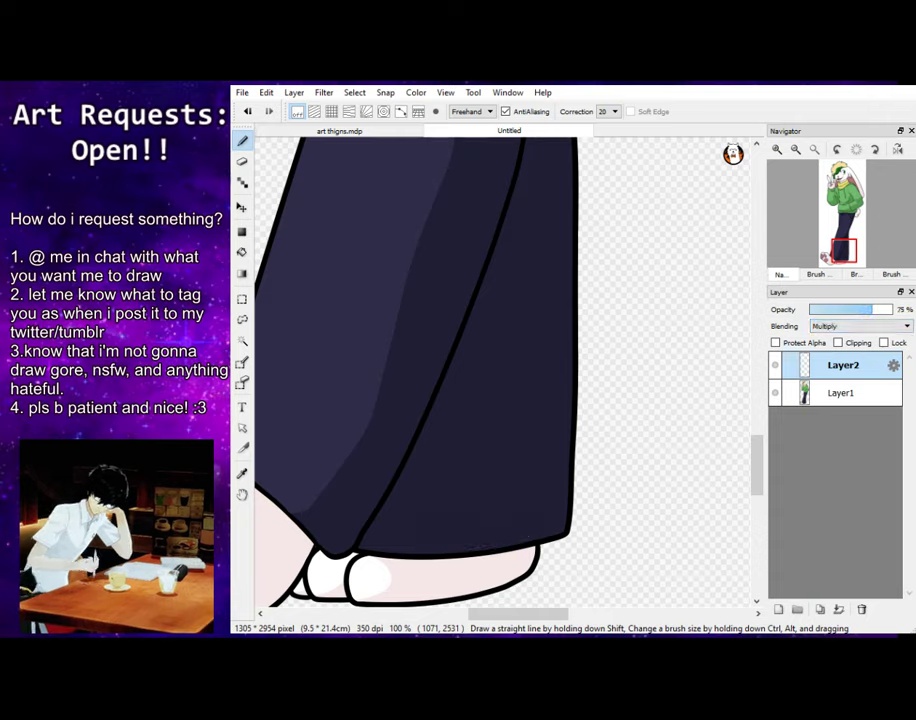
Save the signed bunny image as bun boy.png
left_click(796, 149)
left_click(796, 149)
left_click(796, 149)
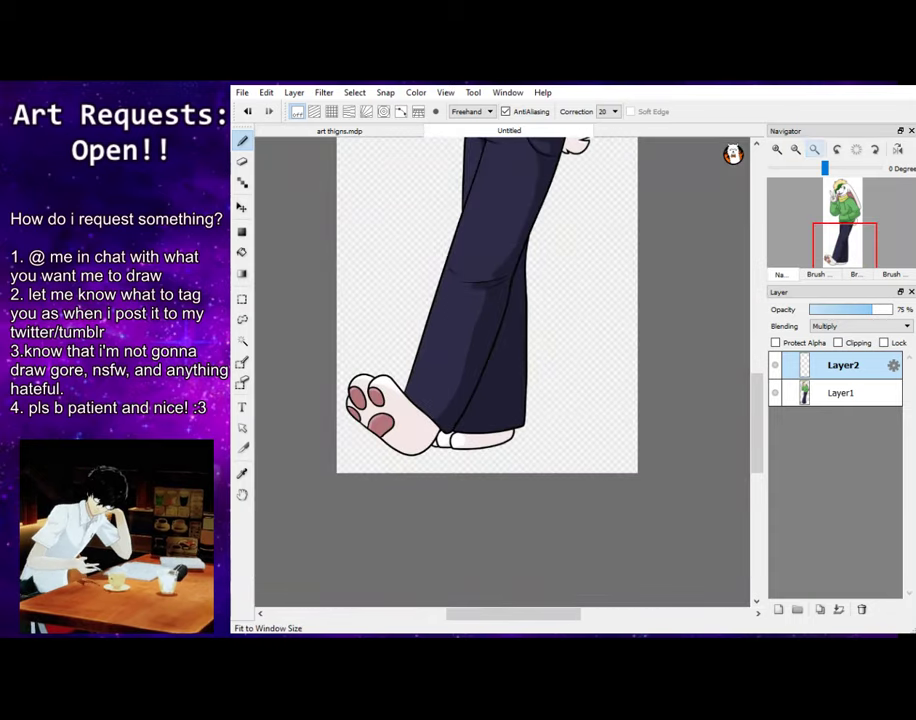
scroll(545, 328, "down", 3)
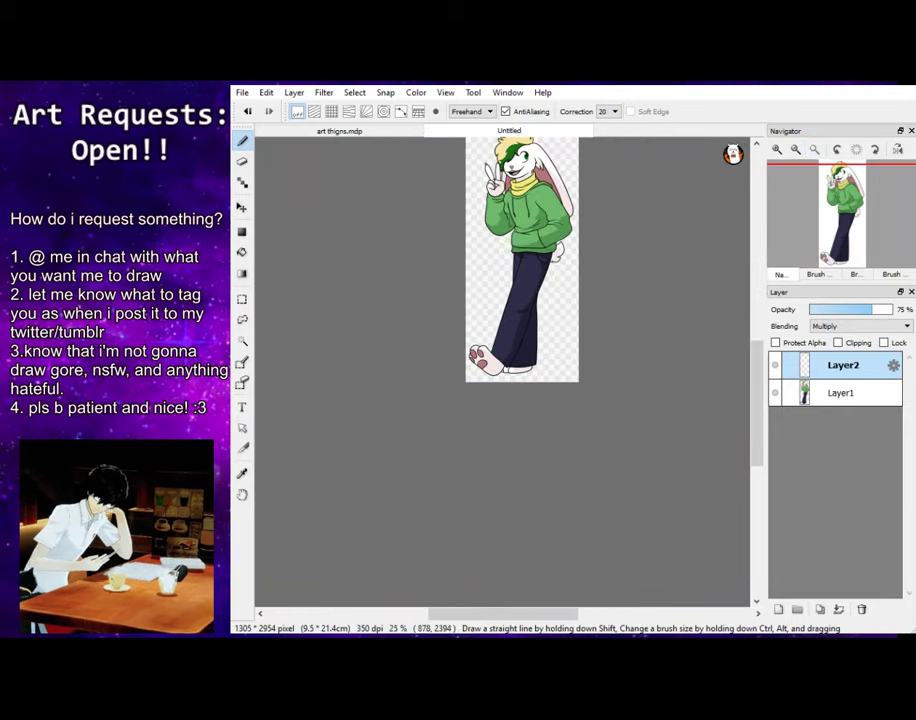
scroll(560, 176, "up", 2)
scroll(501, 409, "down", 1)
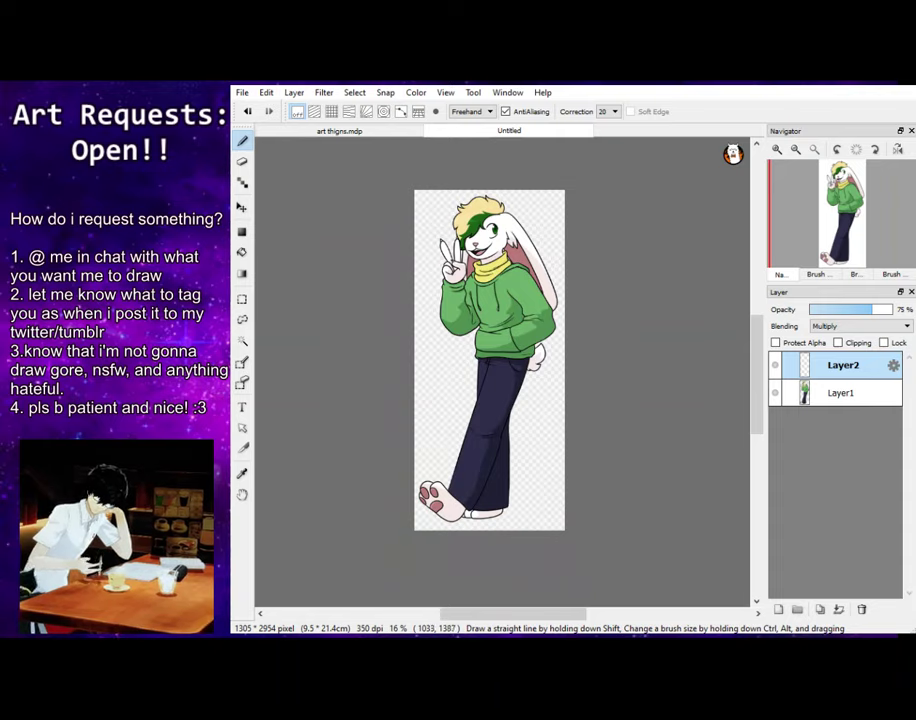
key("alt+Tab")
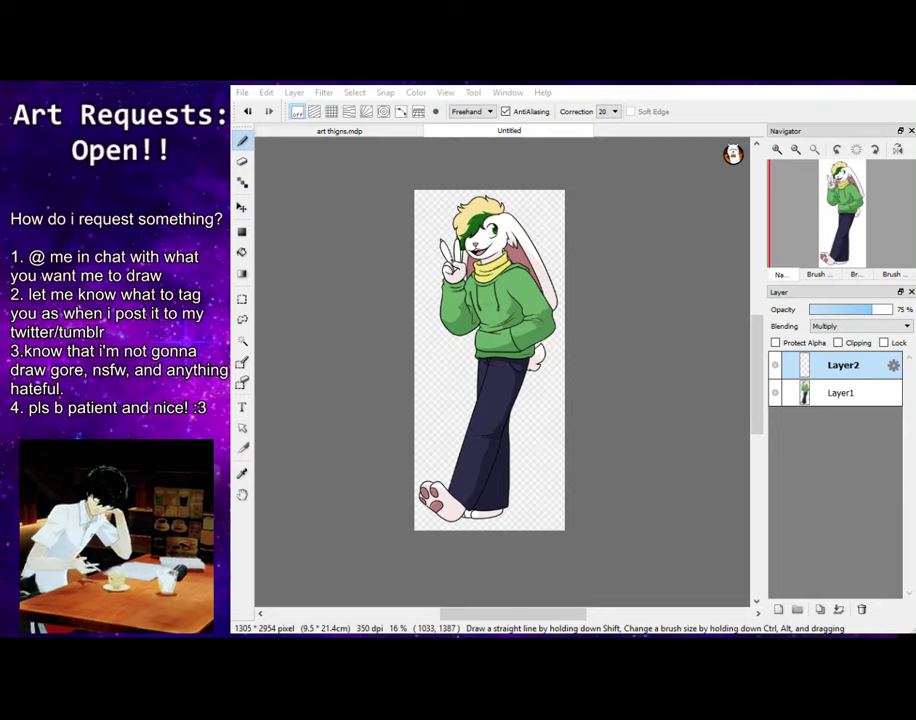
key("Return")
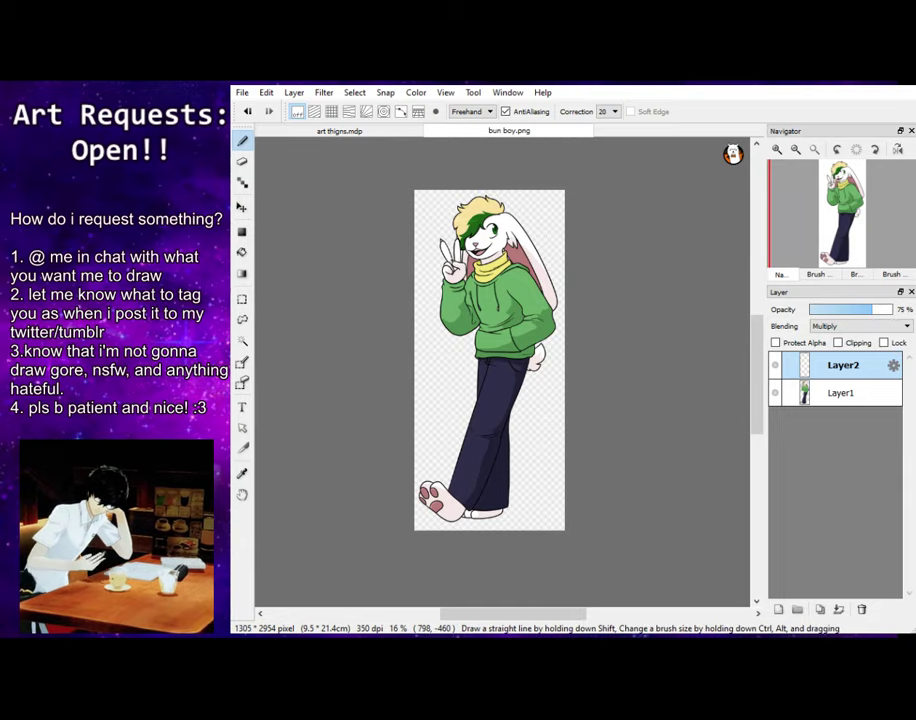
Close the bun boy.png image and clear the selection around the bunny in art thigns.mdp
key("ctrl+w")
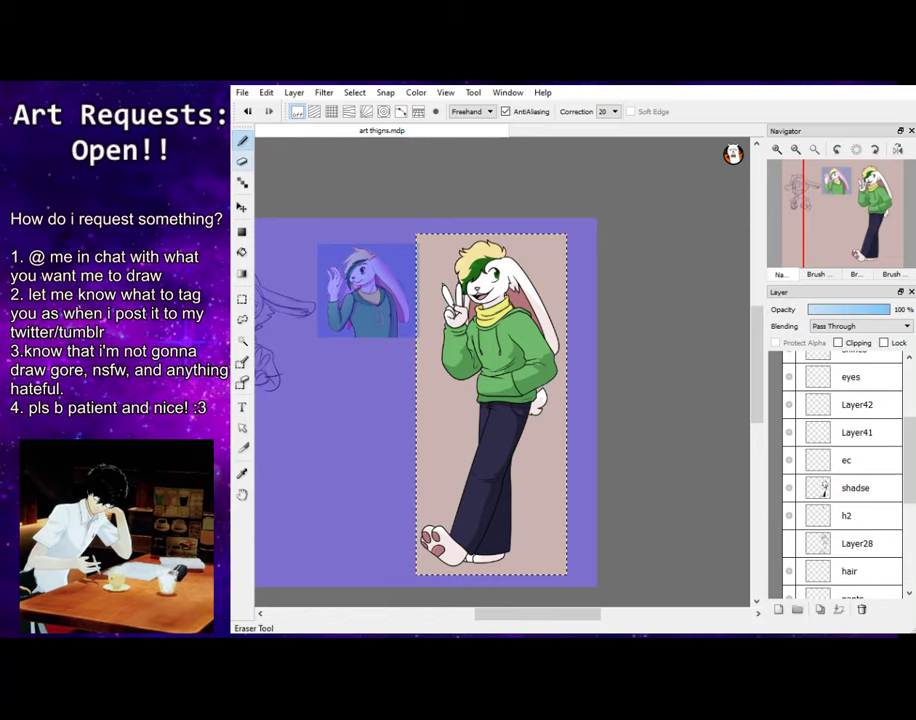
key("ctrl+d")
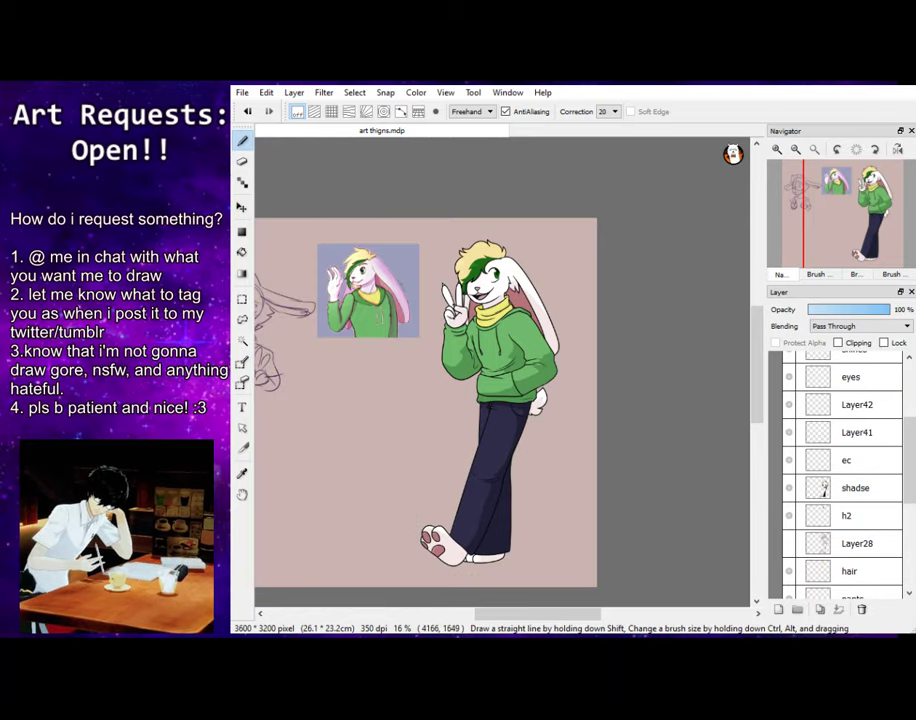
scroll(733, 425, "down", 1)
key("ctrl+plus")
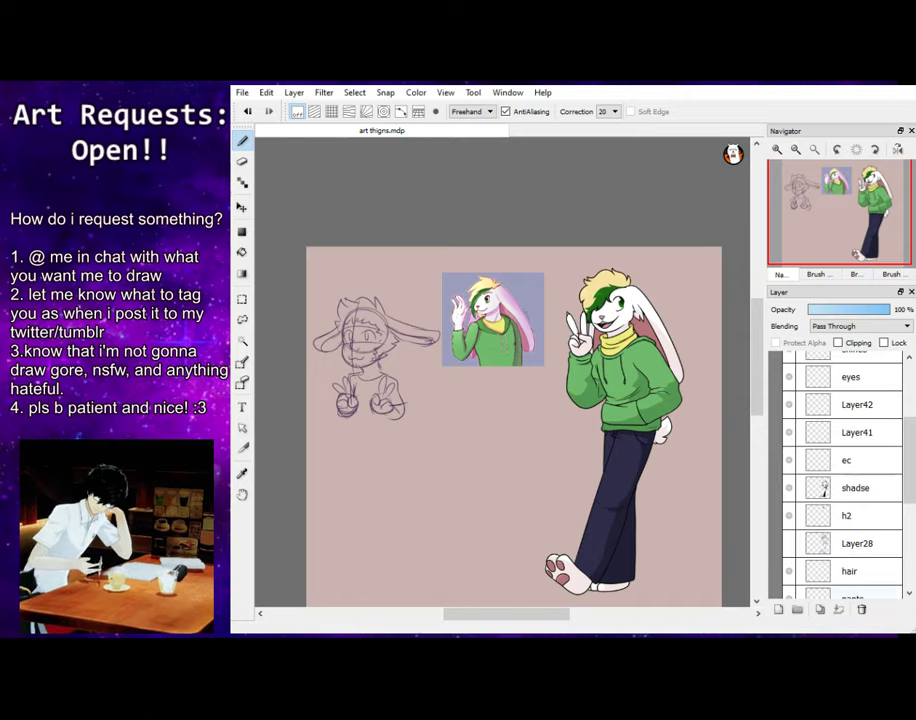
Collapse the bunbun folder and hide it together with Layer27, the reference picture layer
left_click_drag(423, 350, 377, 332)
scroll(850, 481, "up", 2)
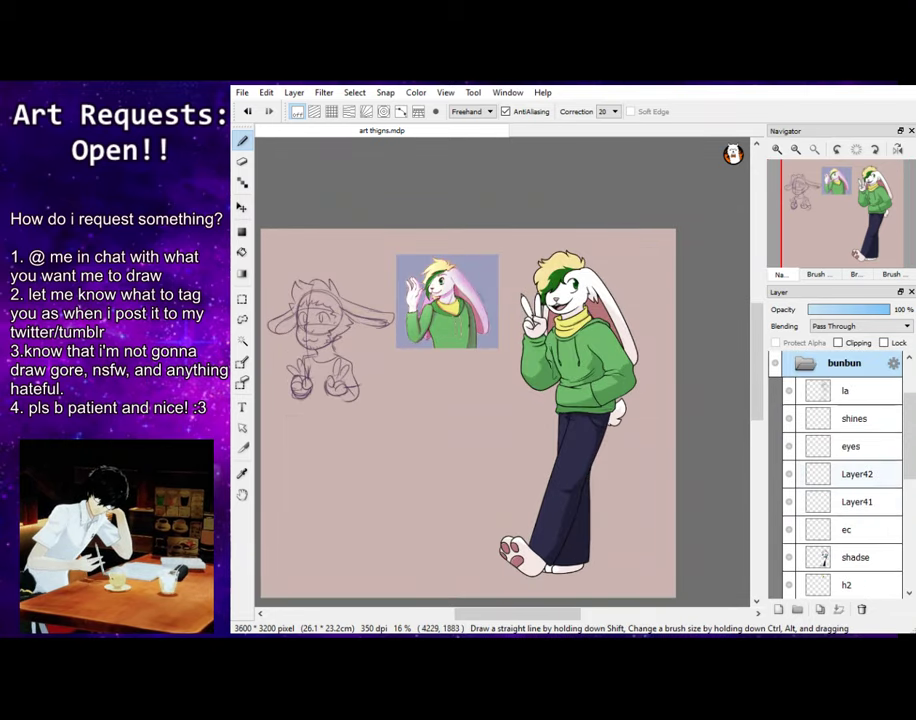
scroll(857, 474, "up", 2)
left_click(805, 418)
left_click(846, 474)
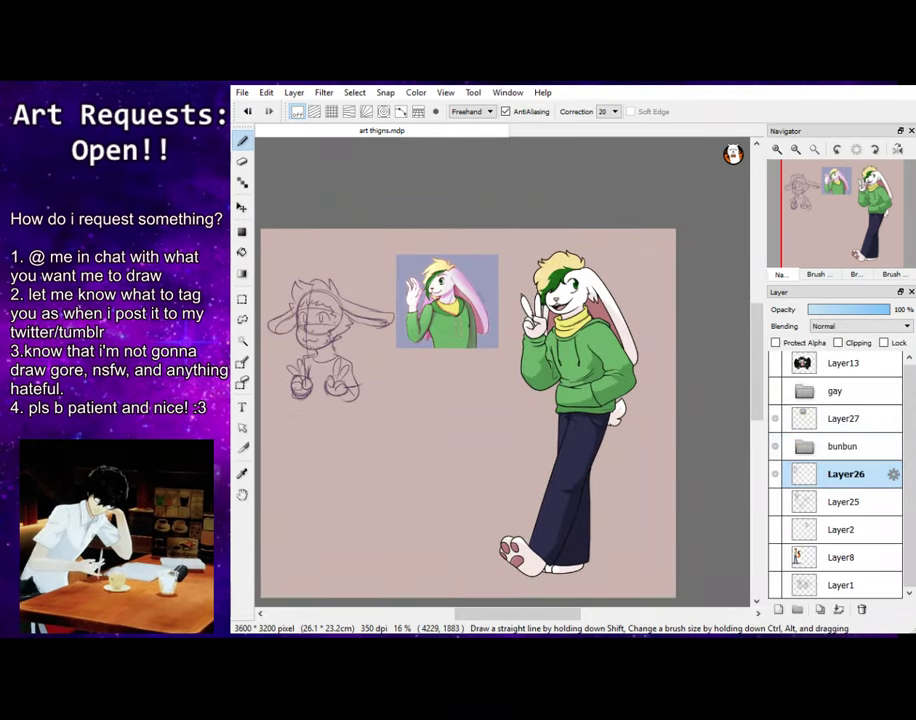
left_click(775, 446)
left_click(775, 419)
Add a new layer above Layer25 and place it inside a new layer folder
left_click(845, 502)
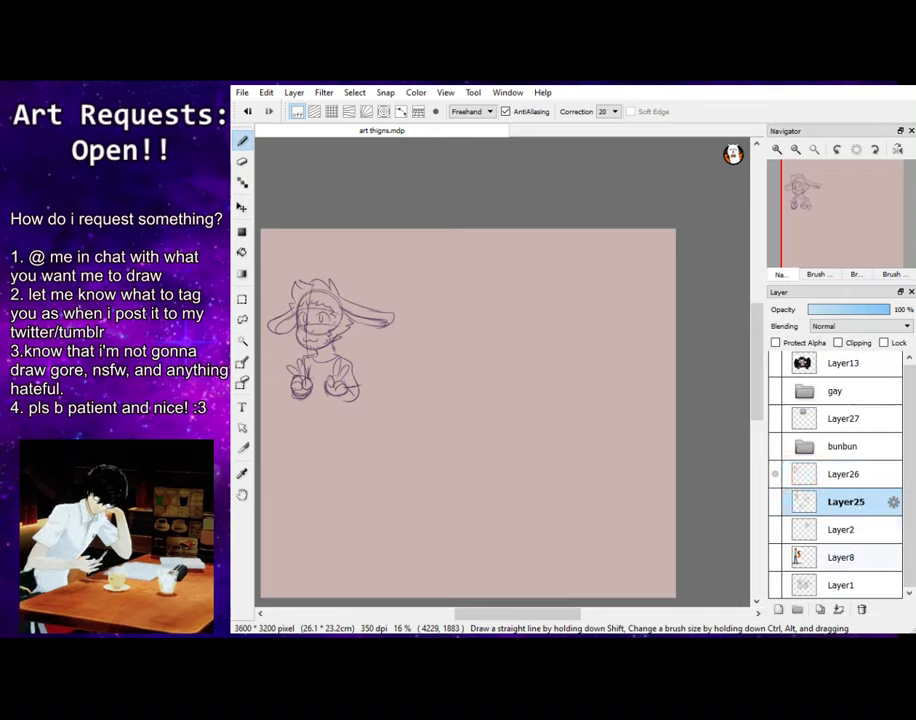
left_click(779, 609)
left_click(797, 609)
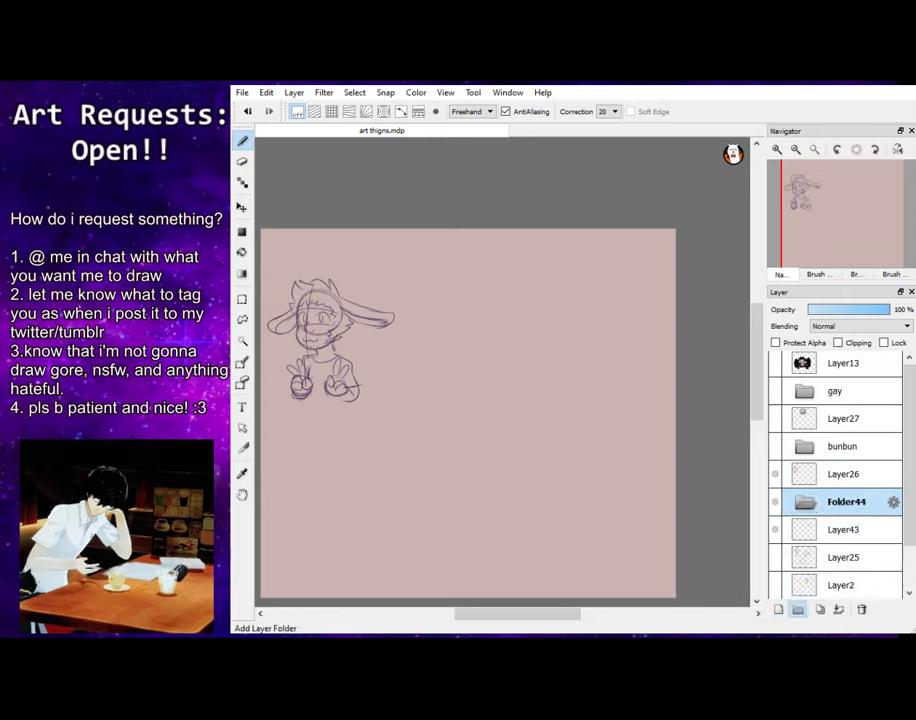
left_click(846, 530)
left_click_drag(846, 530, 845, 503)
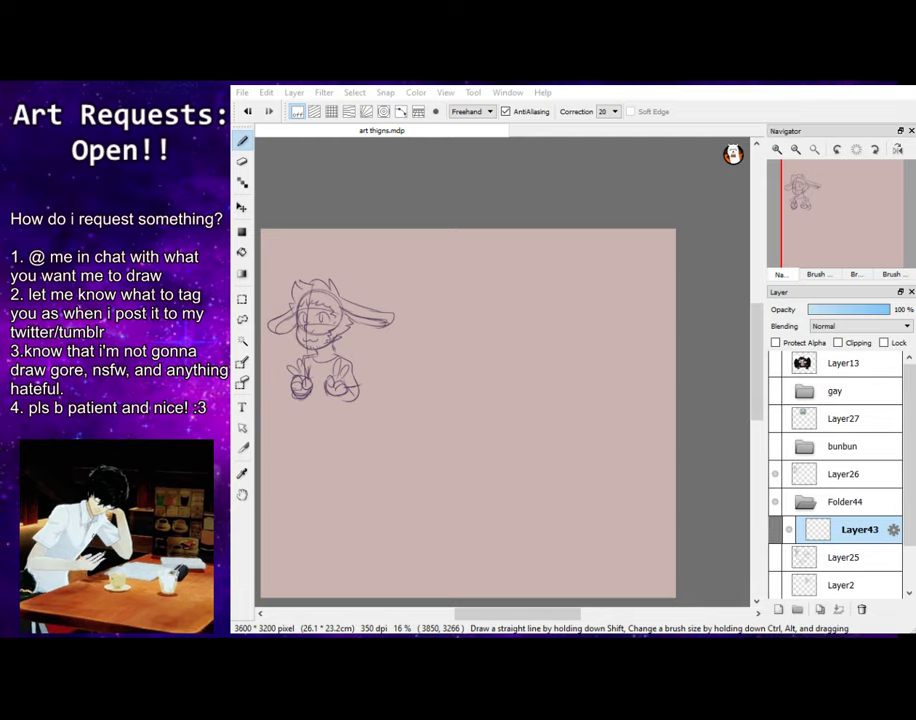
Paste the copied bird reference picture into the new folder and move it to the middle of the canvas
left_click(909, 490)
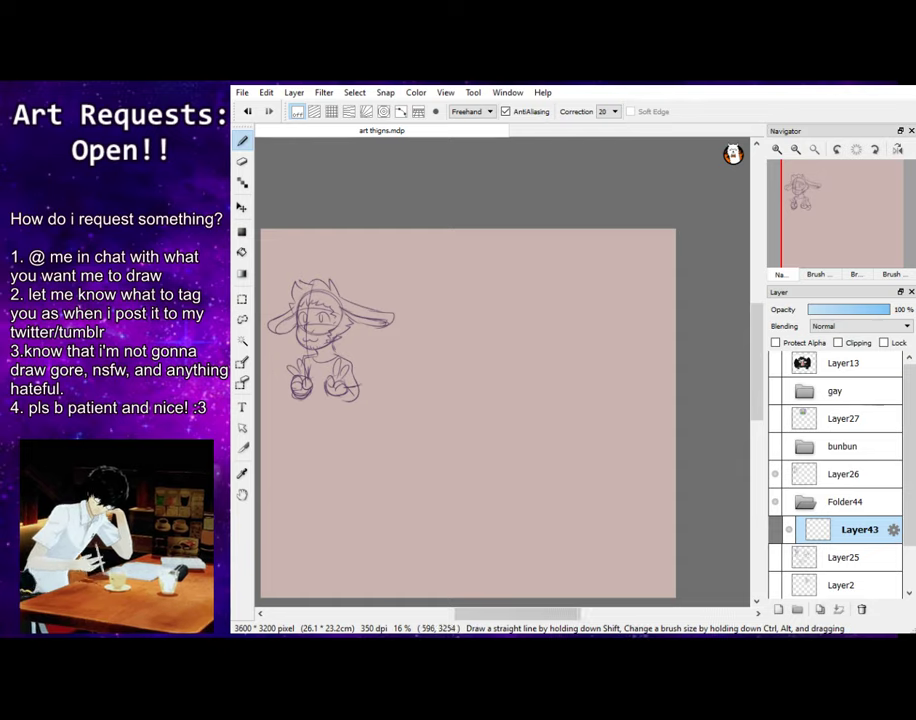
key("alt+Tab")
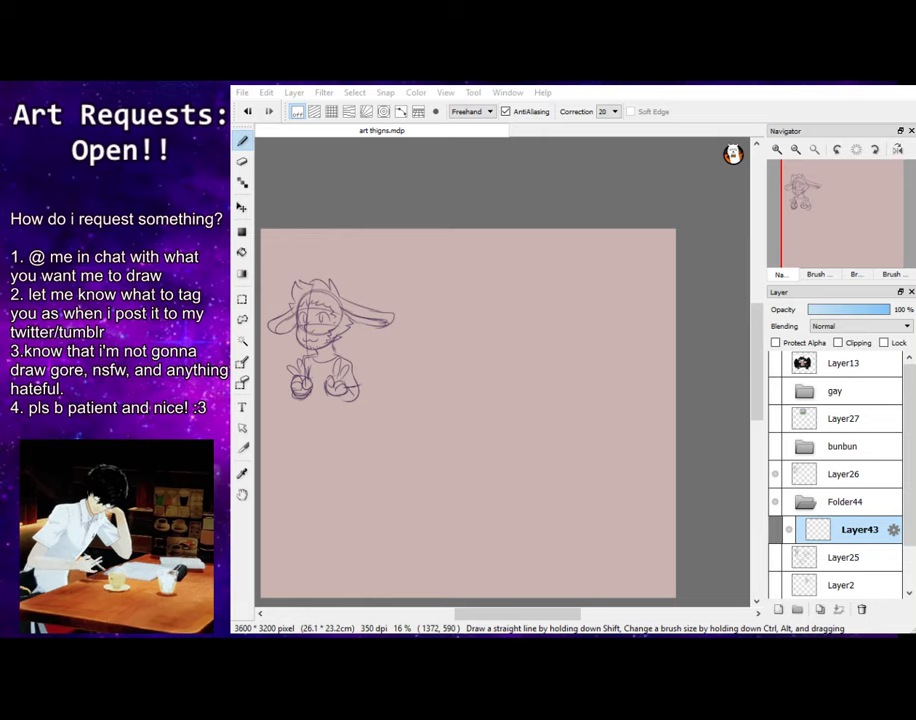
key("ctrl+v")
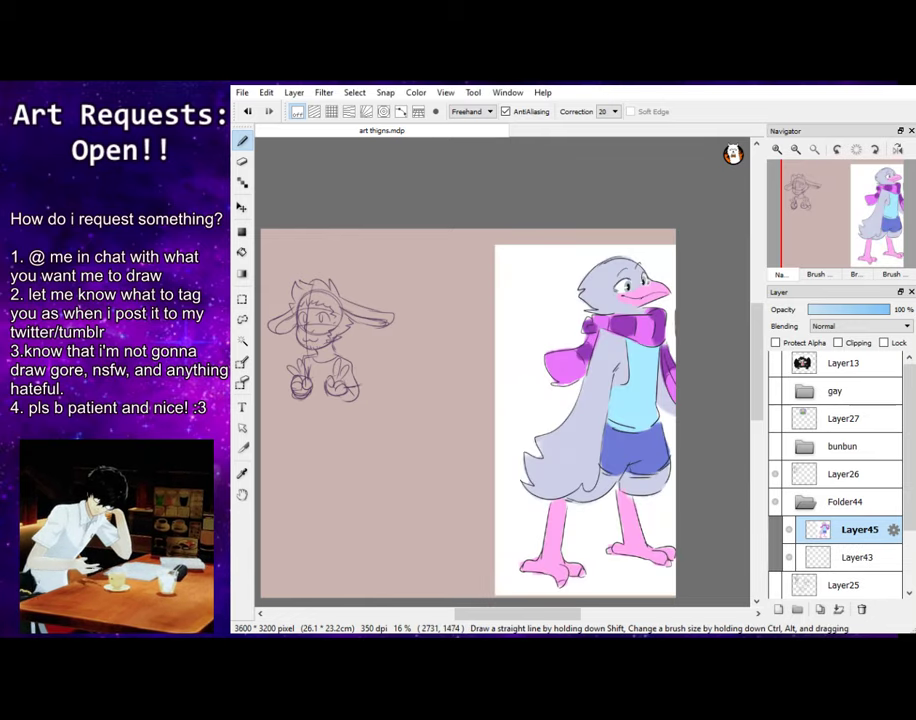
key("ctrl+t")
left_click_drag(508, 308, 383, 300)
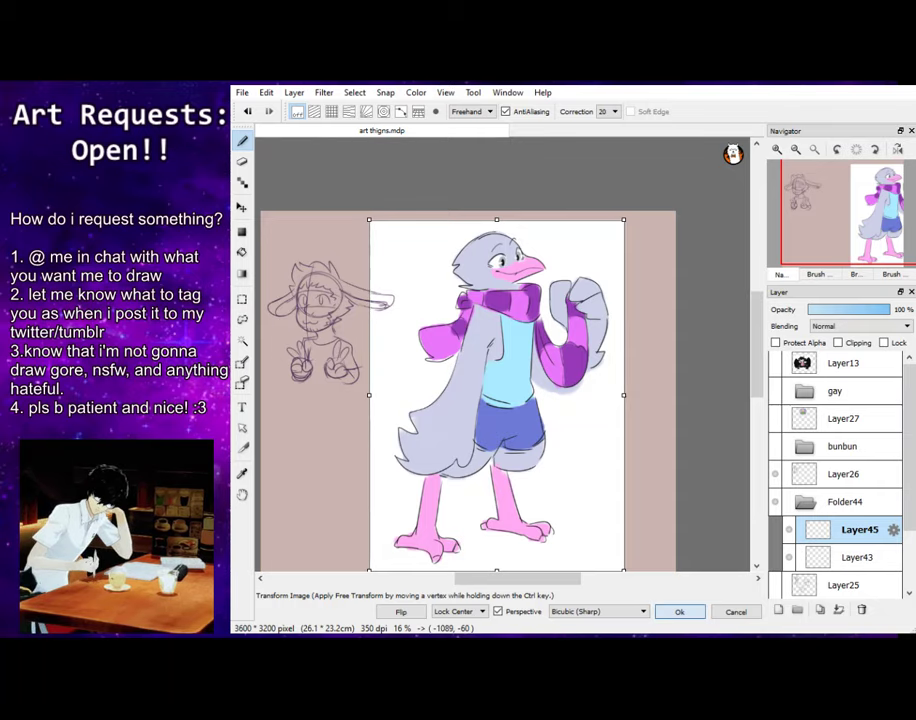
left_click(679, 611)
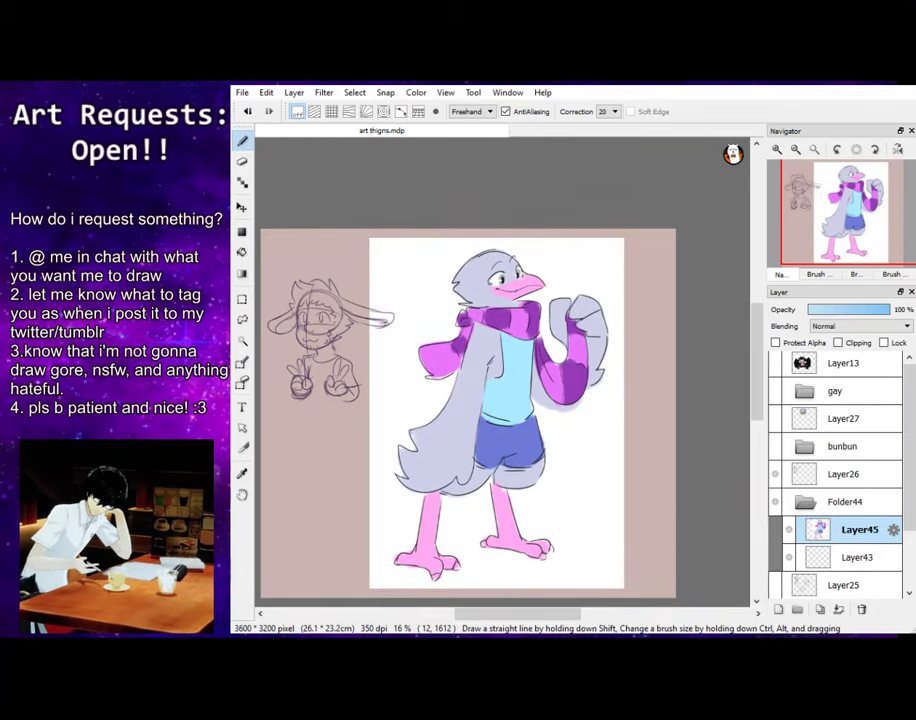